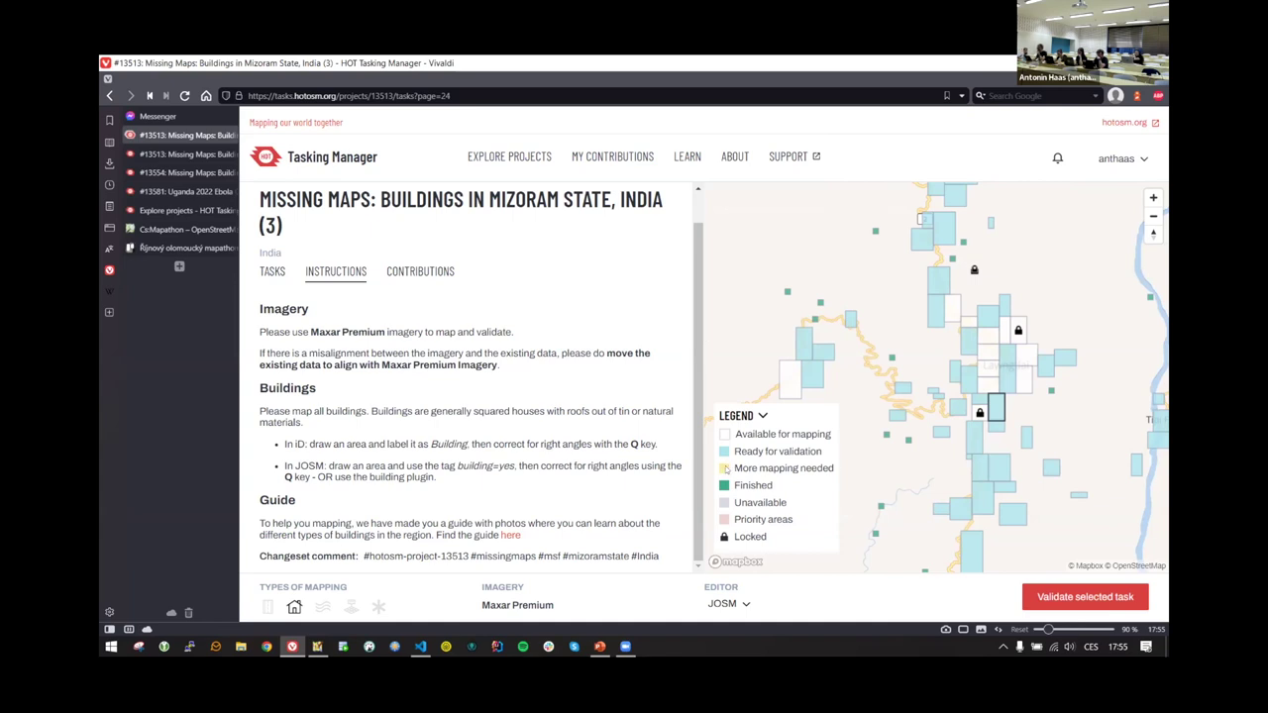
- Select the available task square just southeast of the town label on the project map and keep JOSM as the editor
left_click_drag(1015, 410, 995, 359)
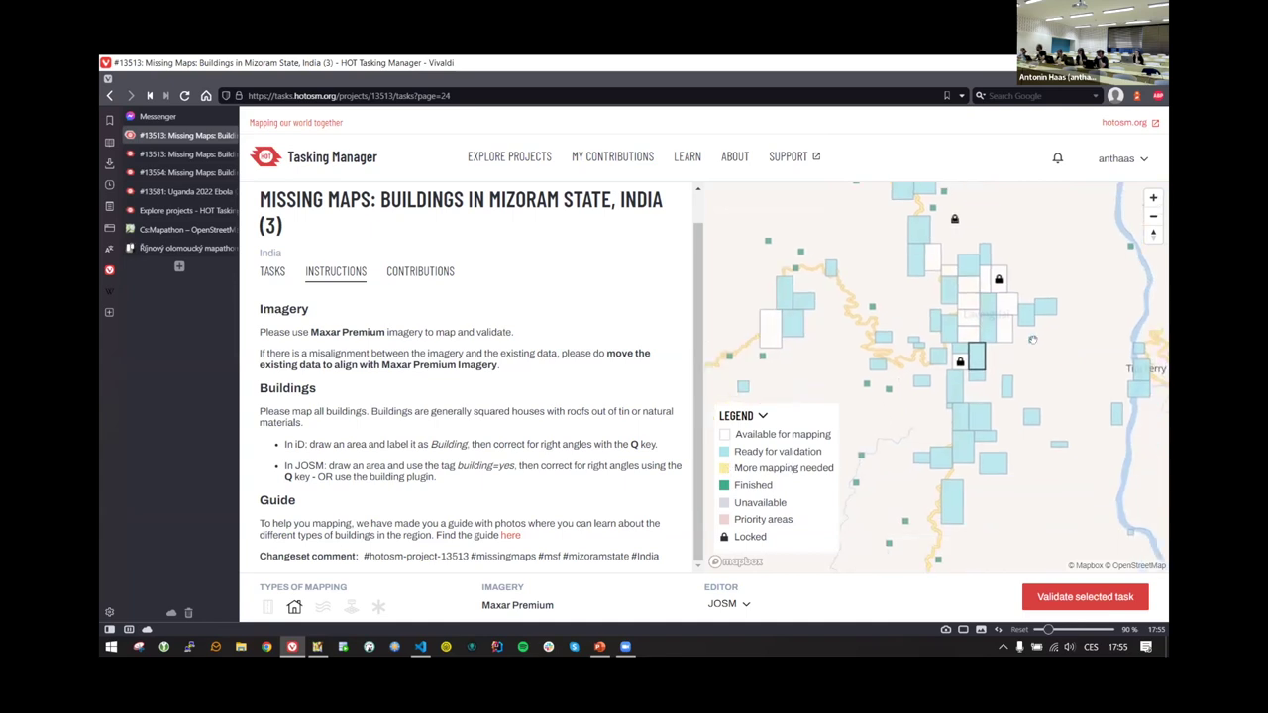
scroll(1012, 421, "down", 2)
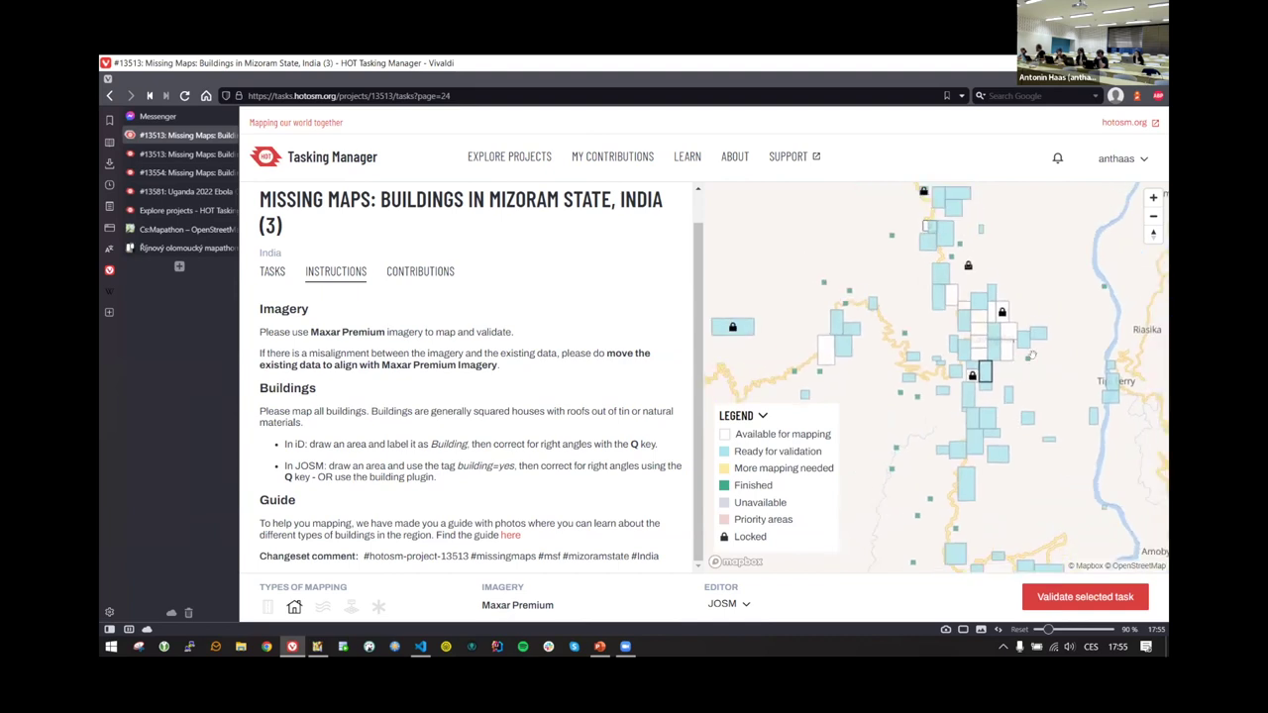
scroll(1028, 369, "up", 2)
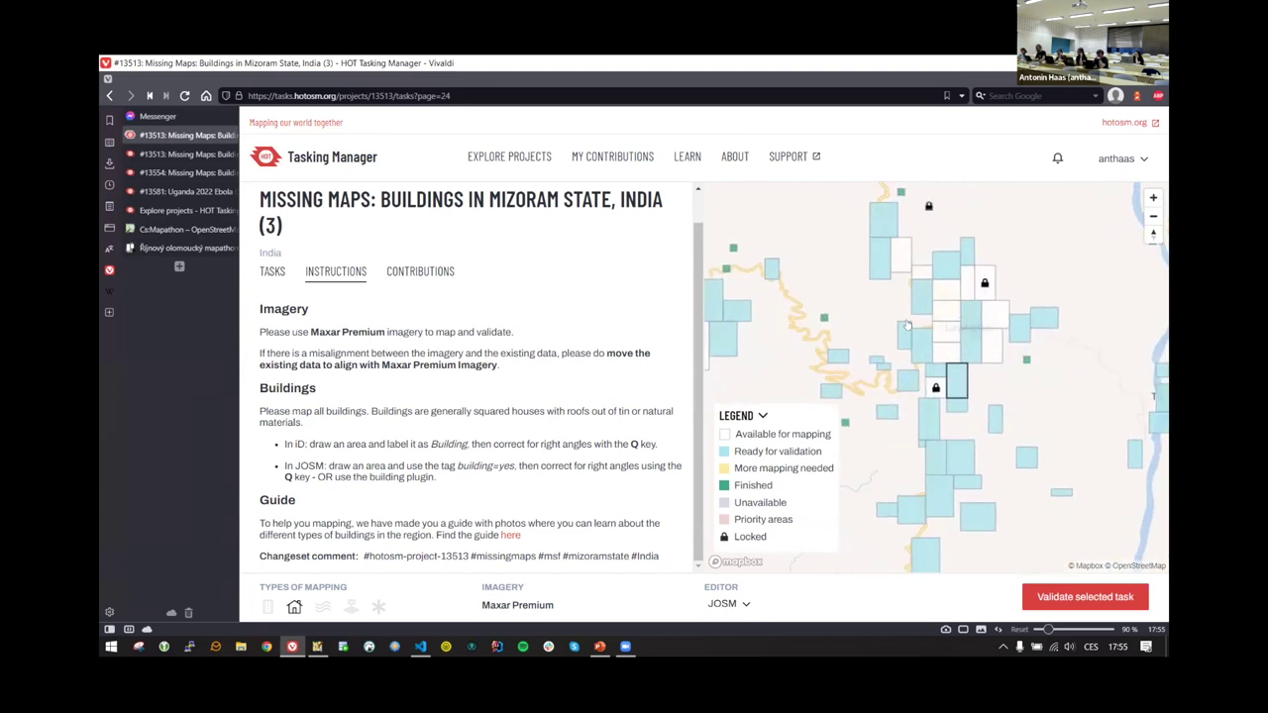
left_click(988, 346)
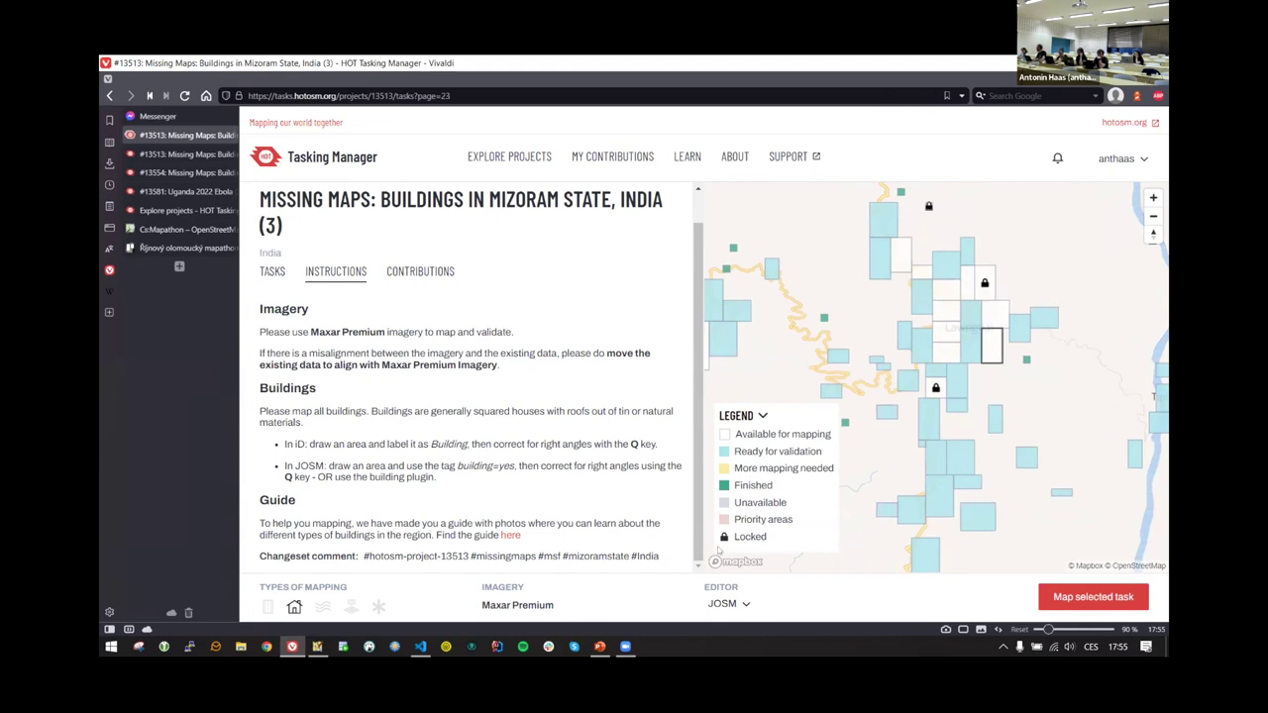
left_click(741, 607)
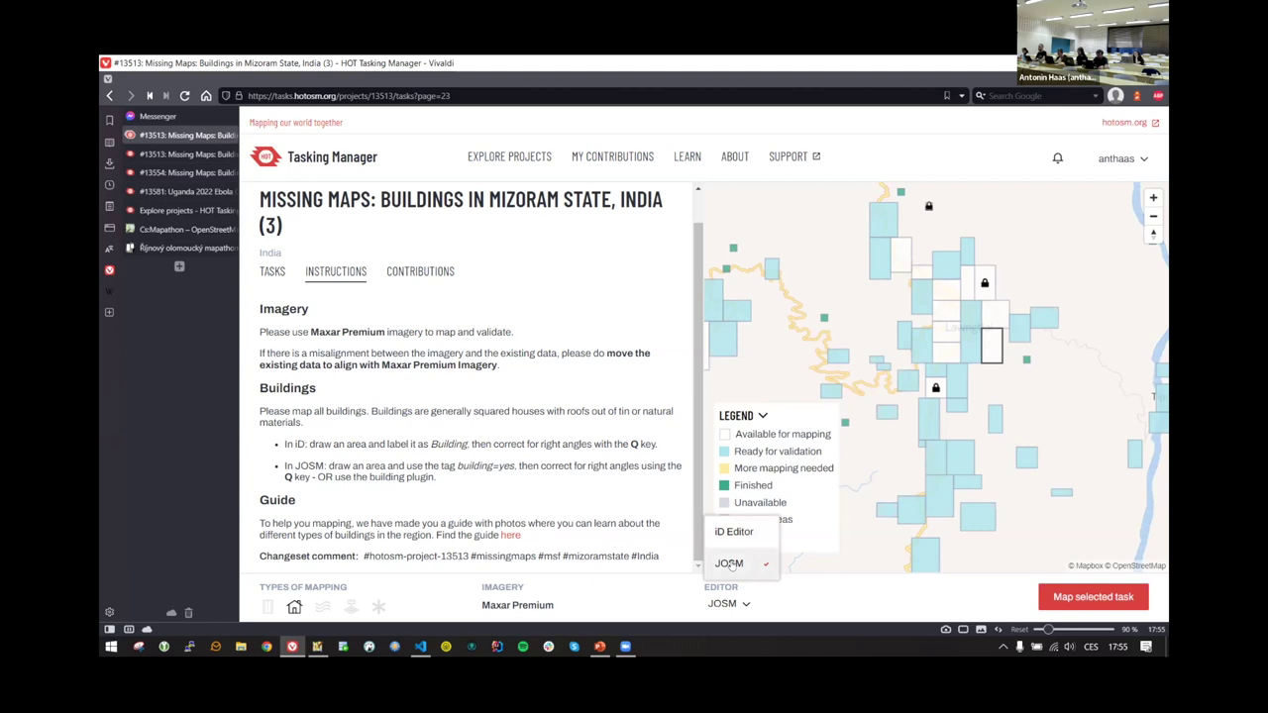
left_click(728, 564)
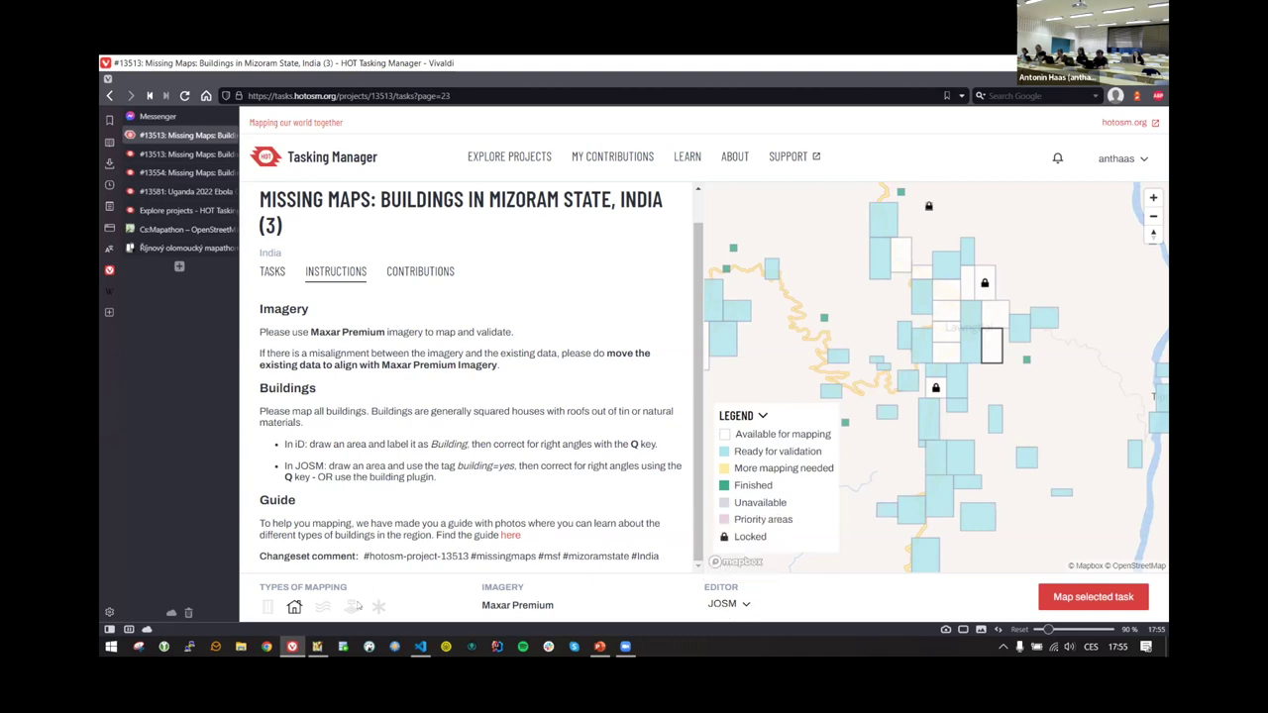
- Switch to JOSM and inspect the OAuth authorization settings in the OSM Server preferences
left_click(318, 646)
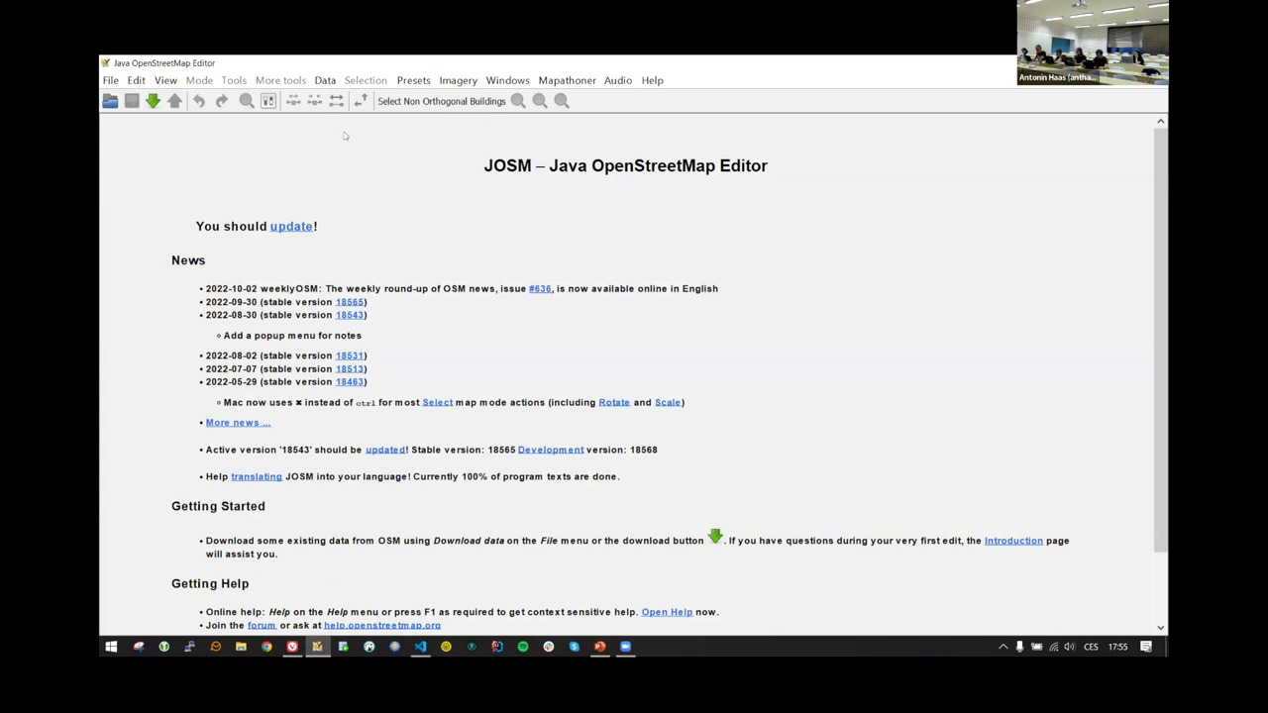
left_click(268, 101)
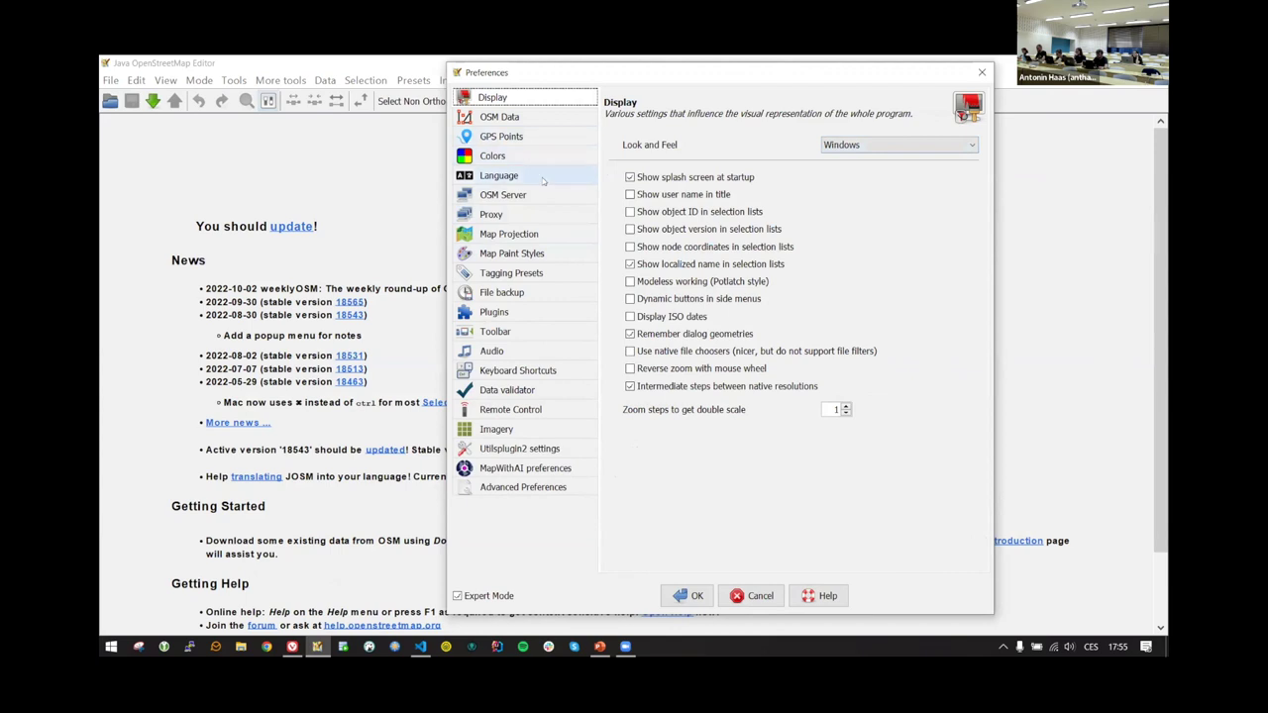
left_click(511, 197)
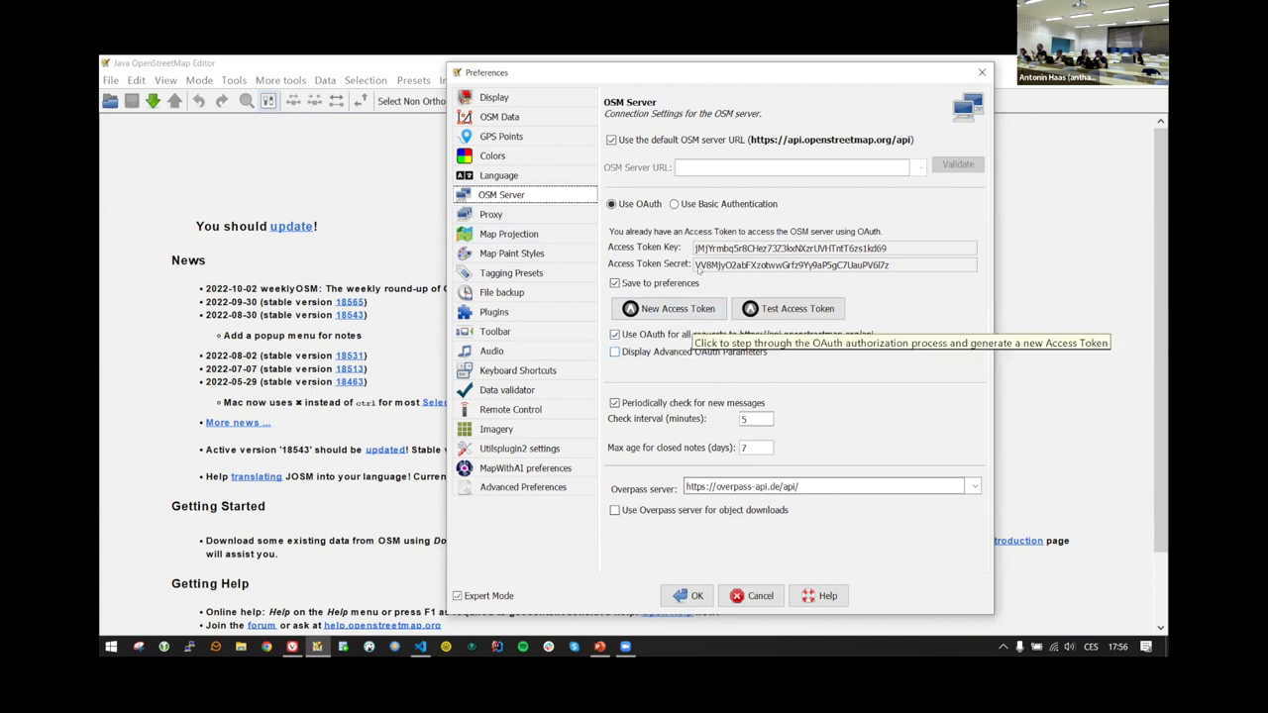
left_click(669, 308)
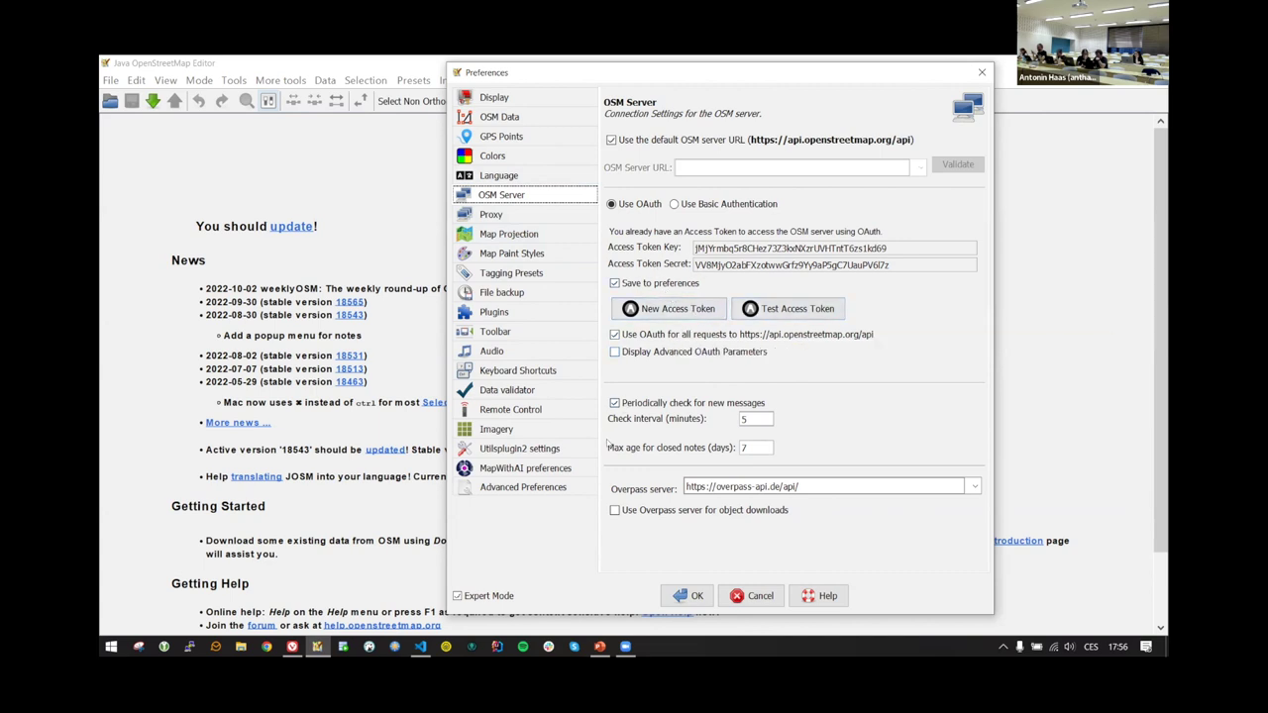
- Check the Remote Control permissions, search the plugins for "buil" to check buildings_tools, and accept the preferences
left_click(462, 410)
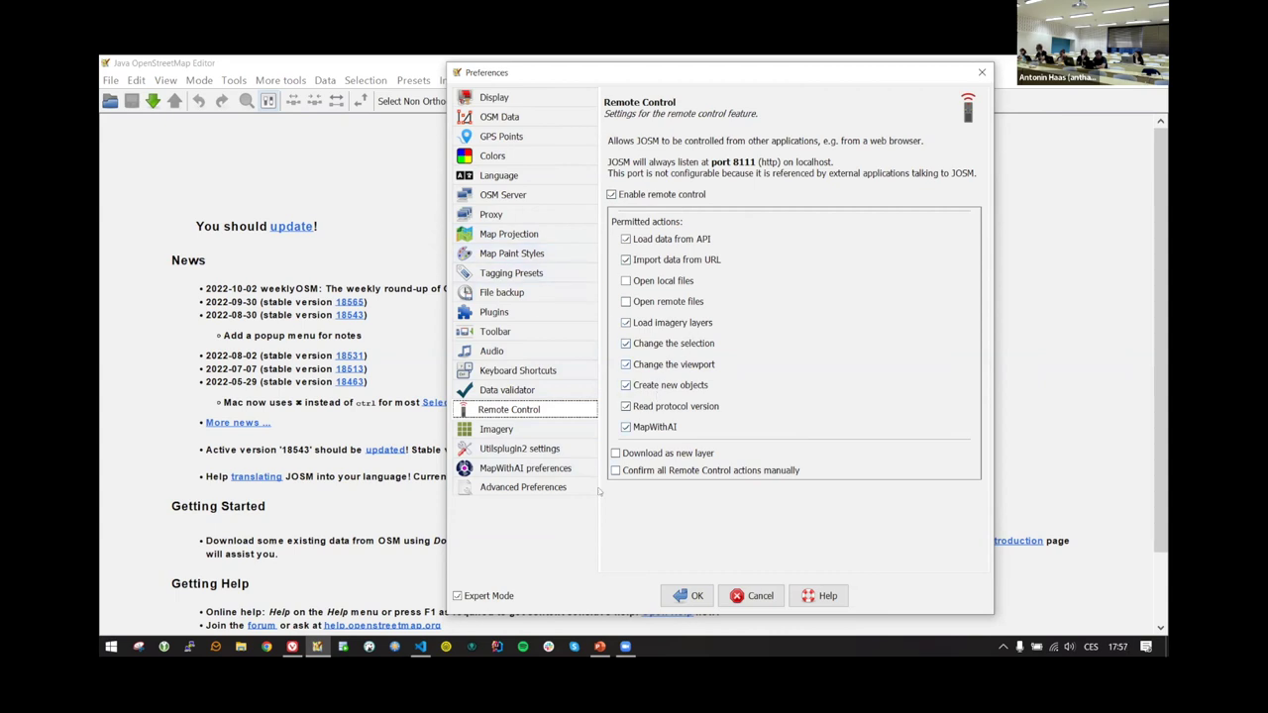
left_click(495, 313)
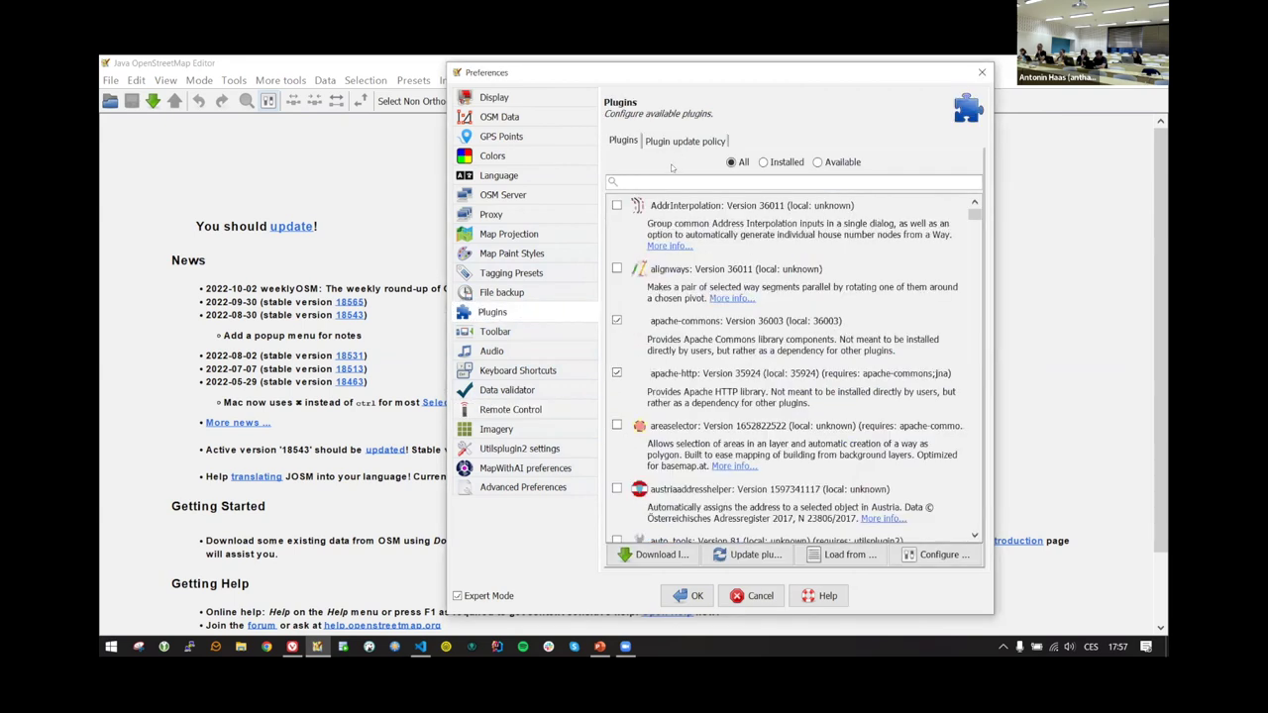
type("buil")
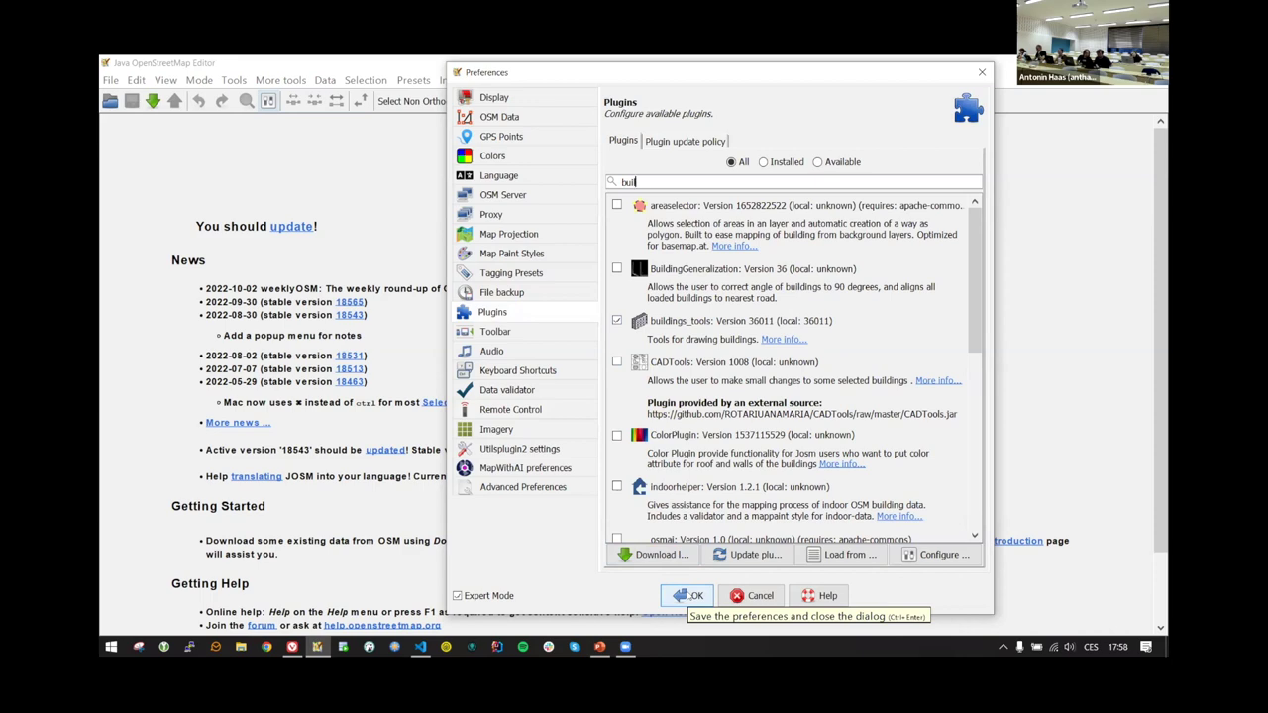
left_click(692, 595)
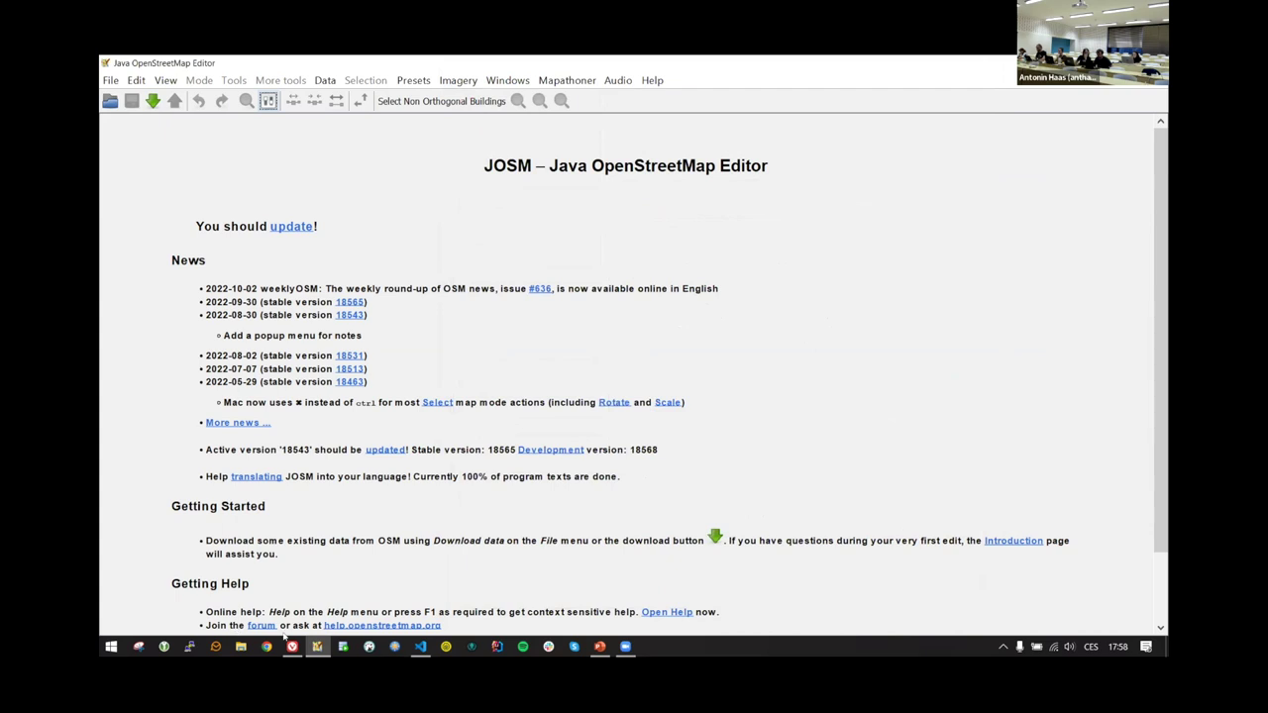
- Switch back to the Tasking Manager in the browser, start mapping the selected task, and review its instructions
left_click(292, 646)
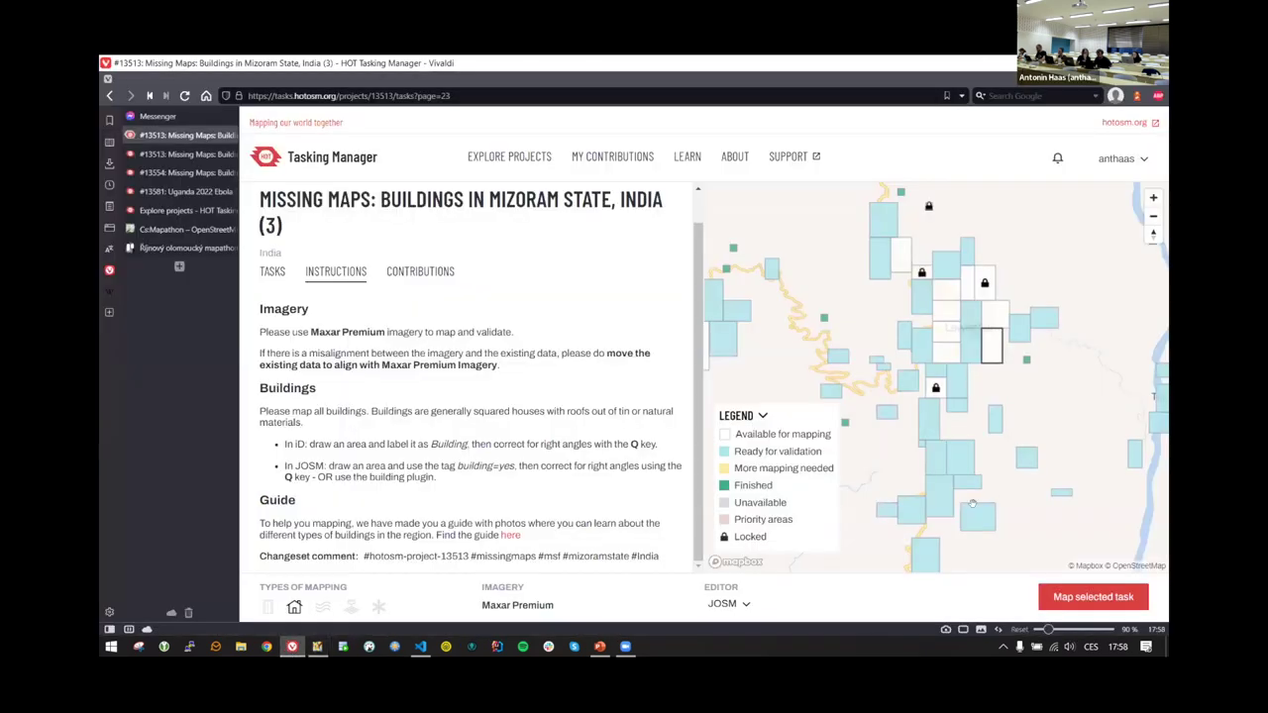
left_click(1075, 600)
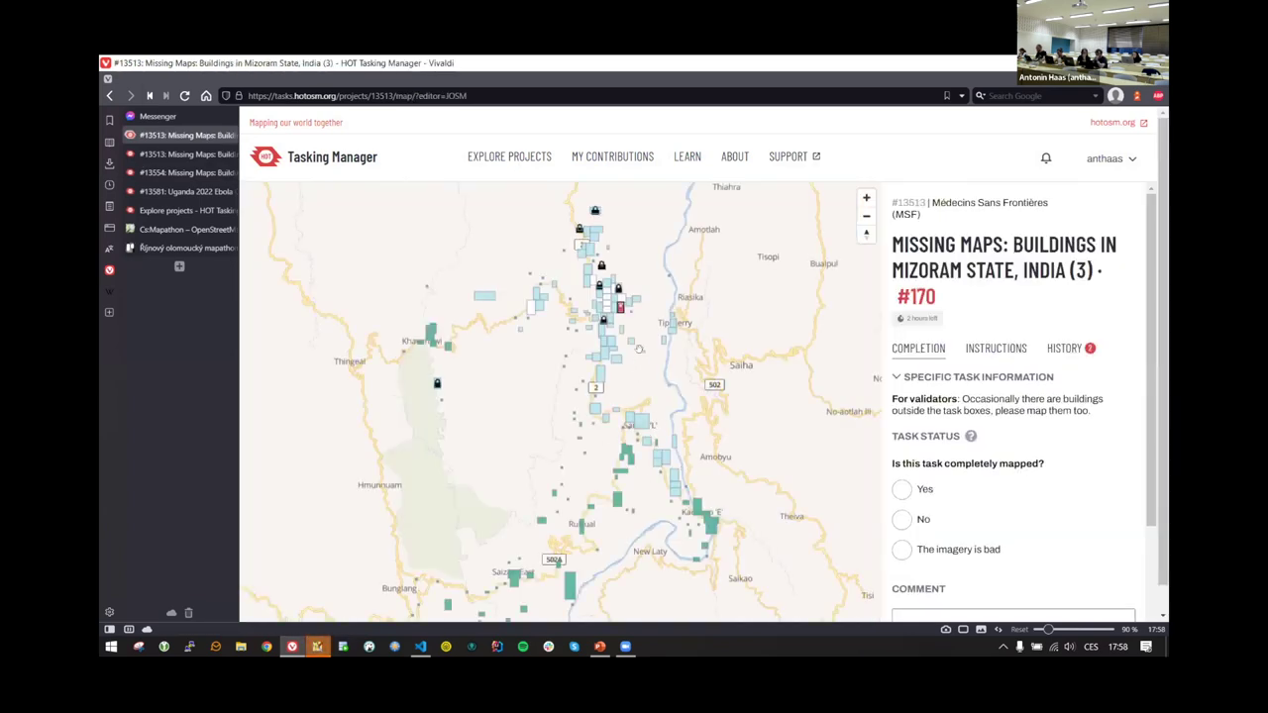
scroll(620, 309, "up", 5)
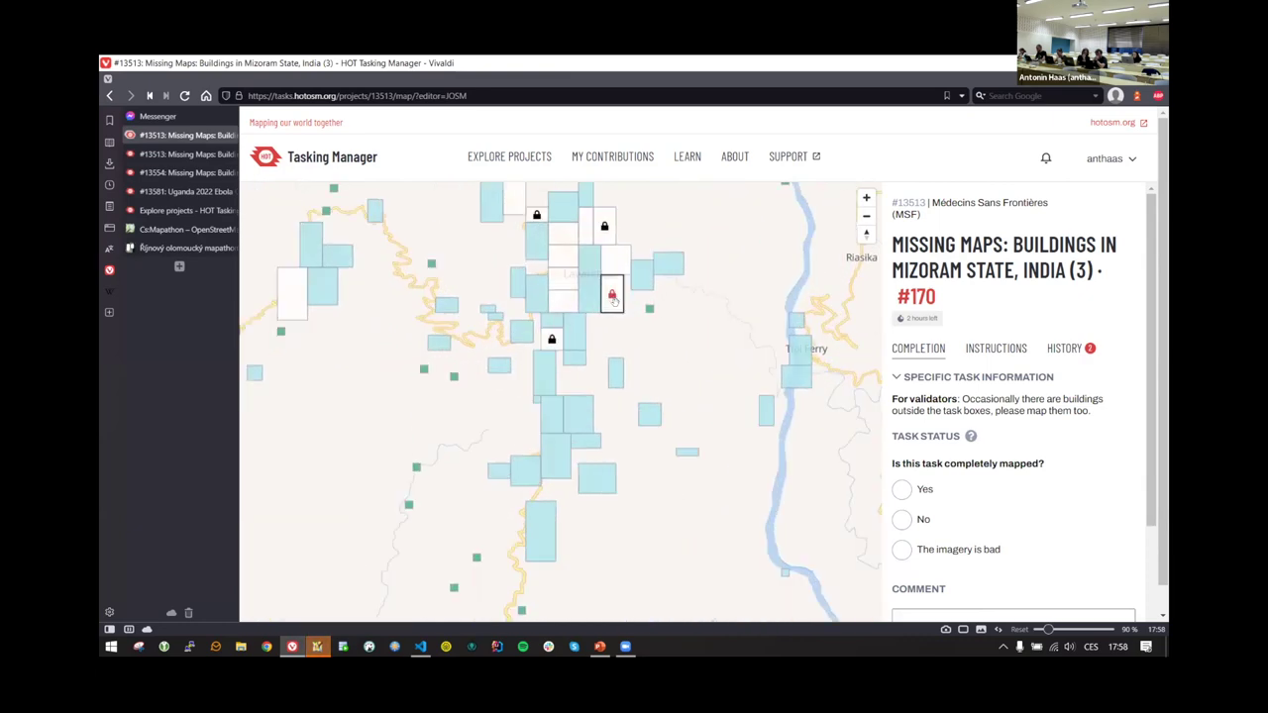
scroll(971, 297, "down", 2)
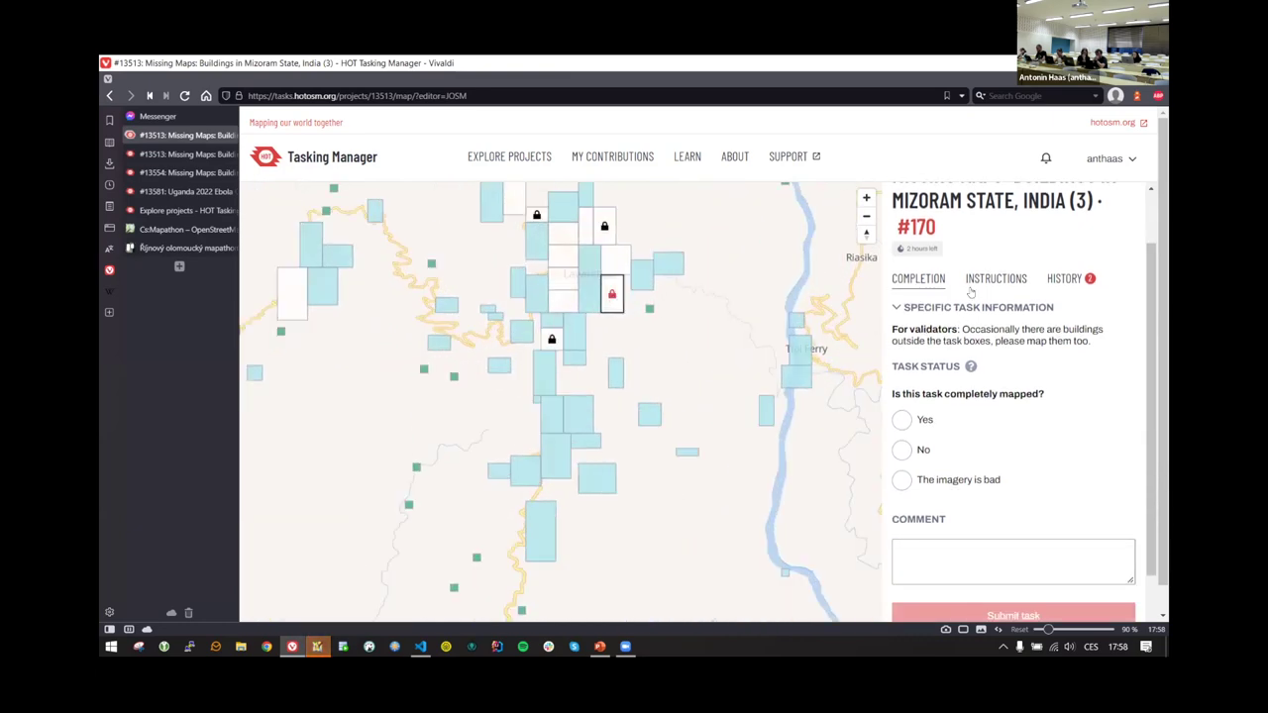
left_click(973, 287)
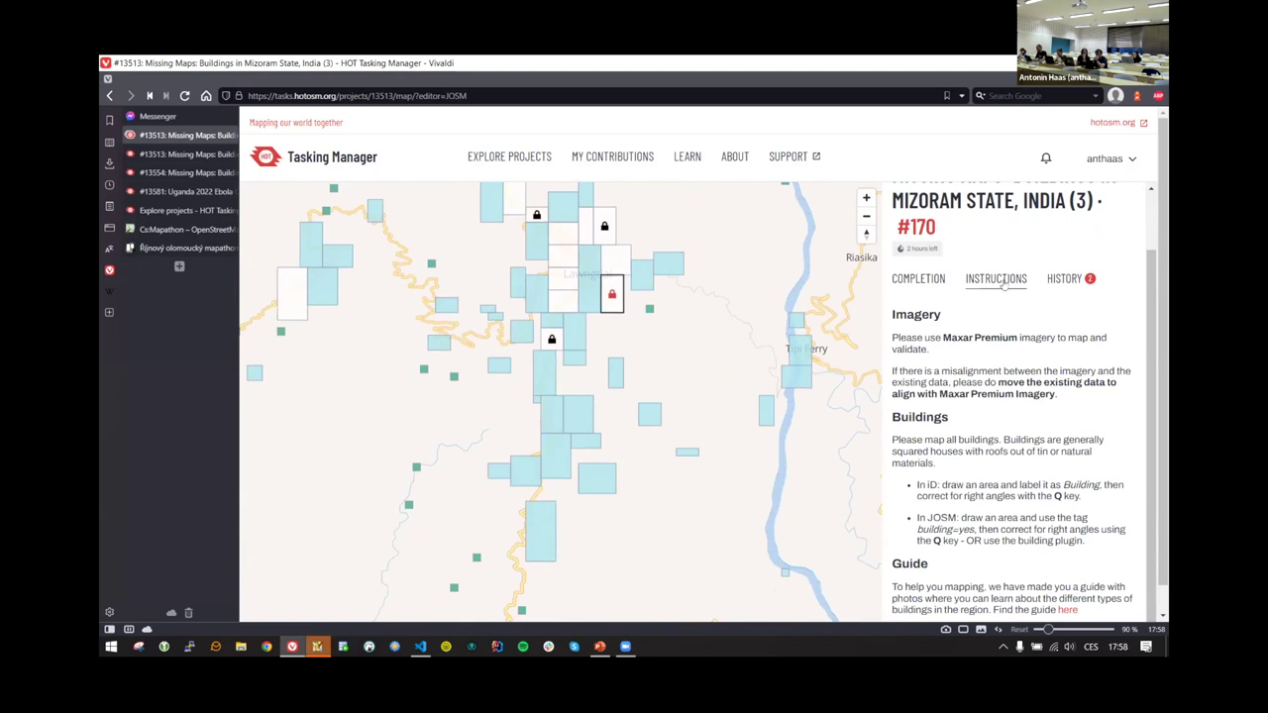
left_click(918, 284)
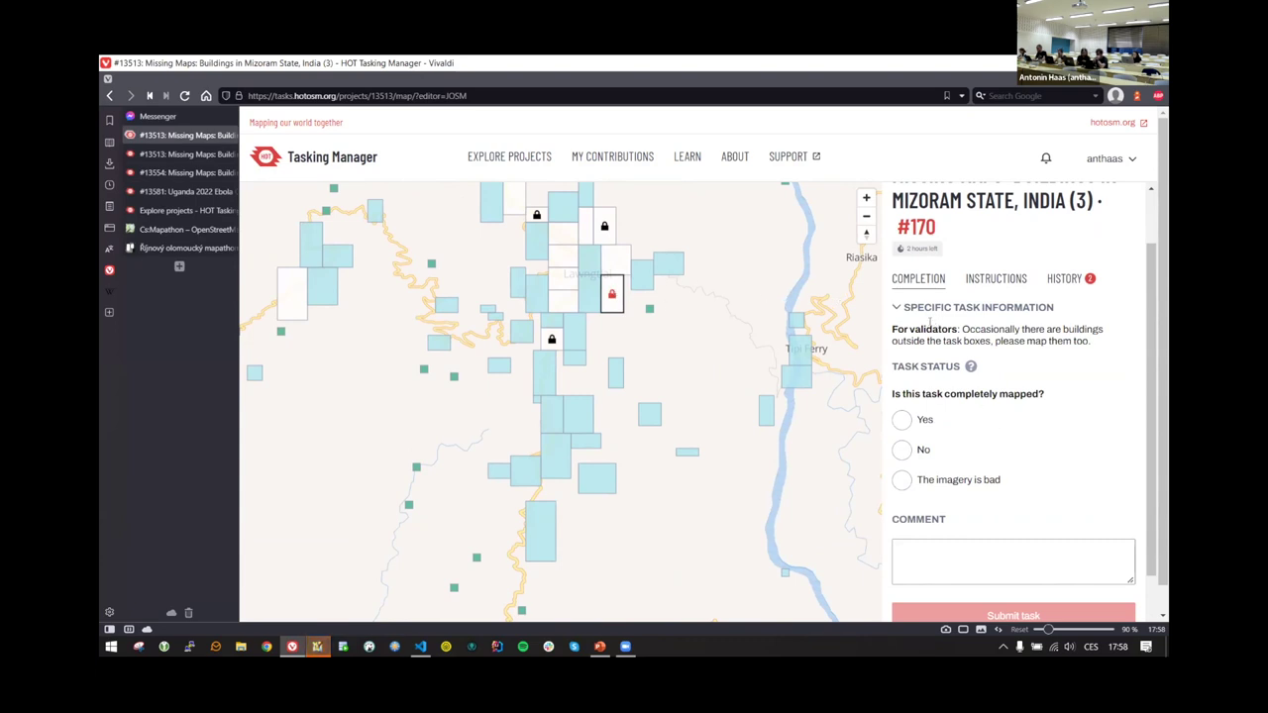
- Go through the answers on whether the task is completely mapped, including No and The imagery is bad, and leave Yes selected
left_click(901, 420)
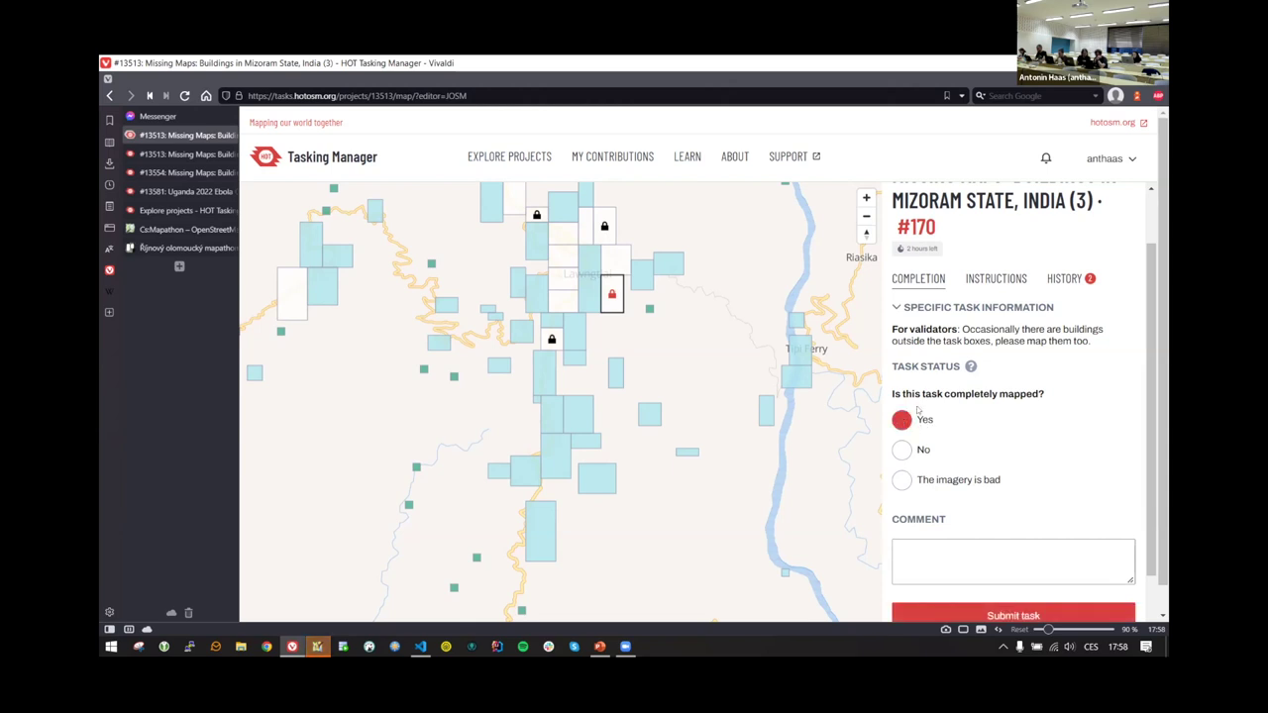
scroll(910, 474, "down", 1)
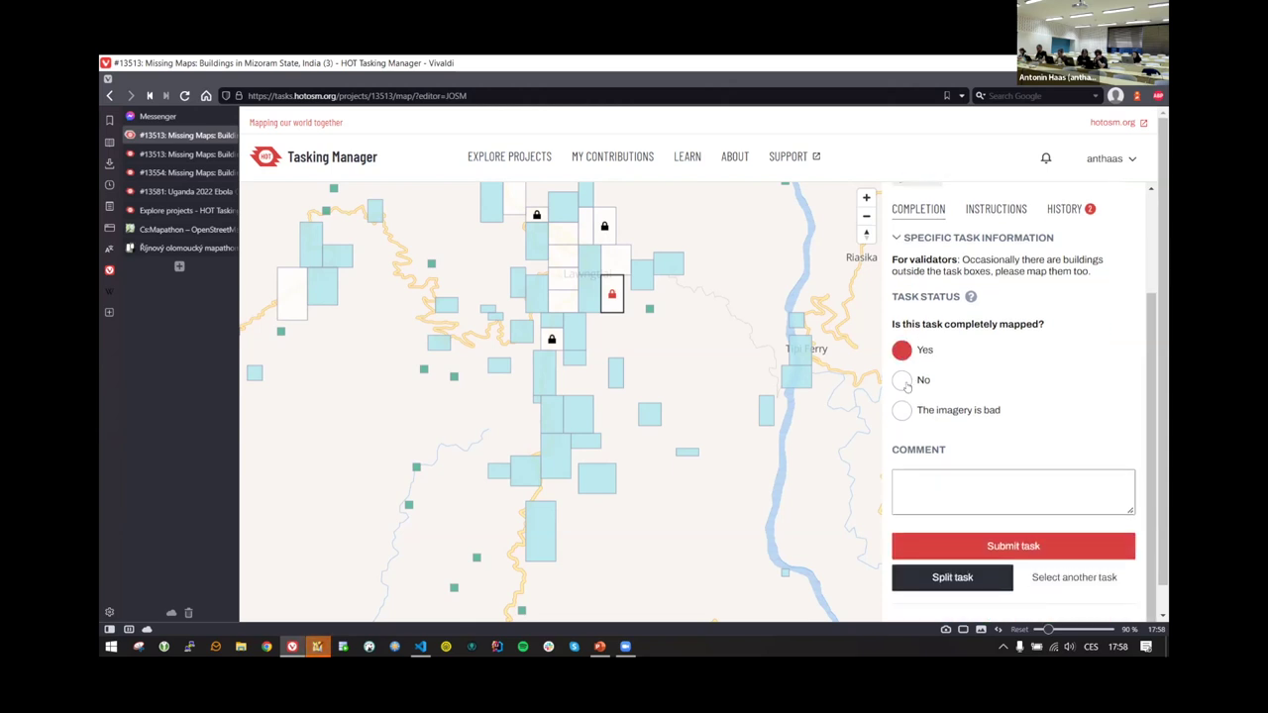
left_click(902, 380)
left_click(902, 411)
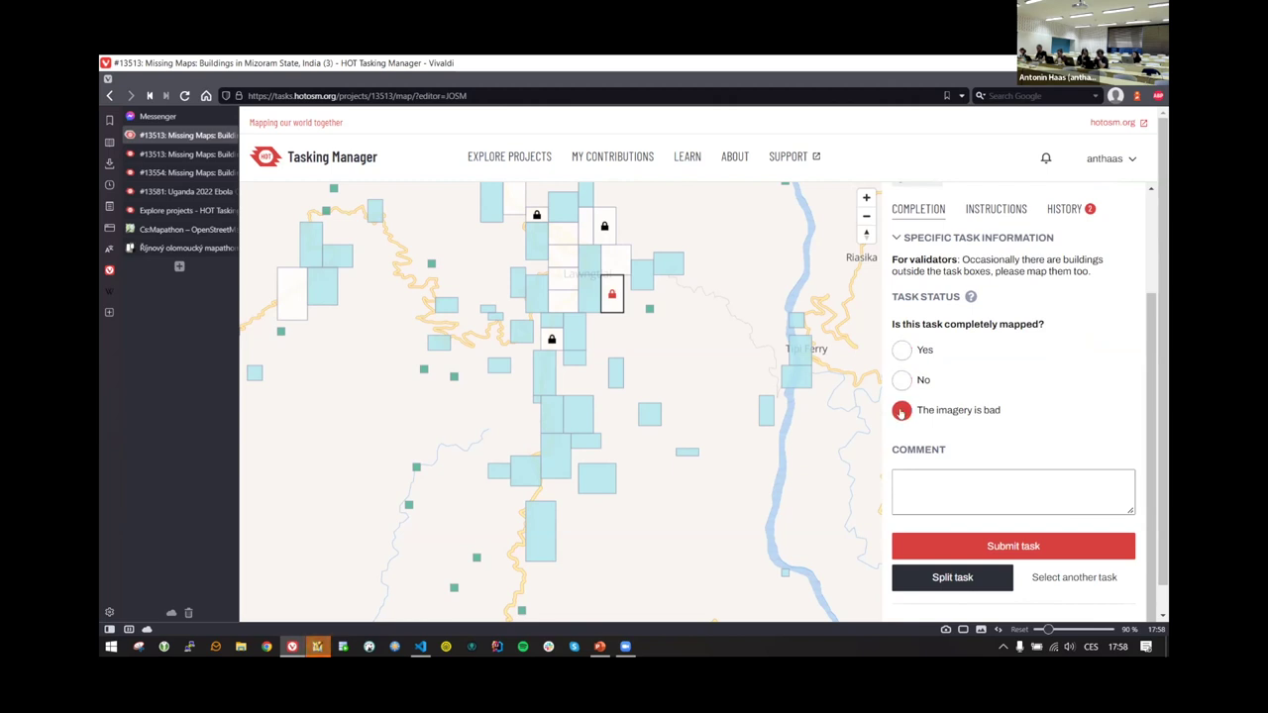
left_click(901, 349)
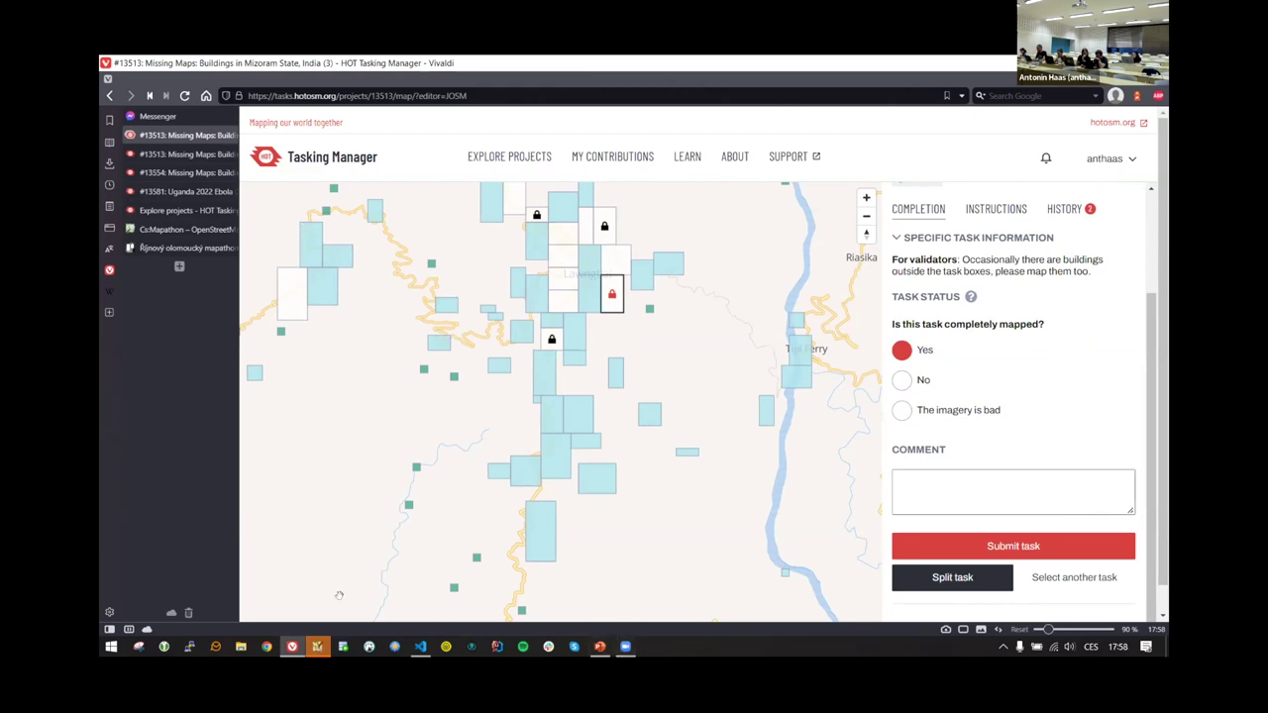
- Switch to JOSM and dismiss the IO Exception and bug report dialogs over the loaded task area
left_click(317, 646)
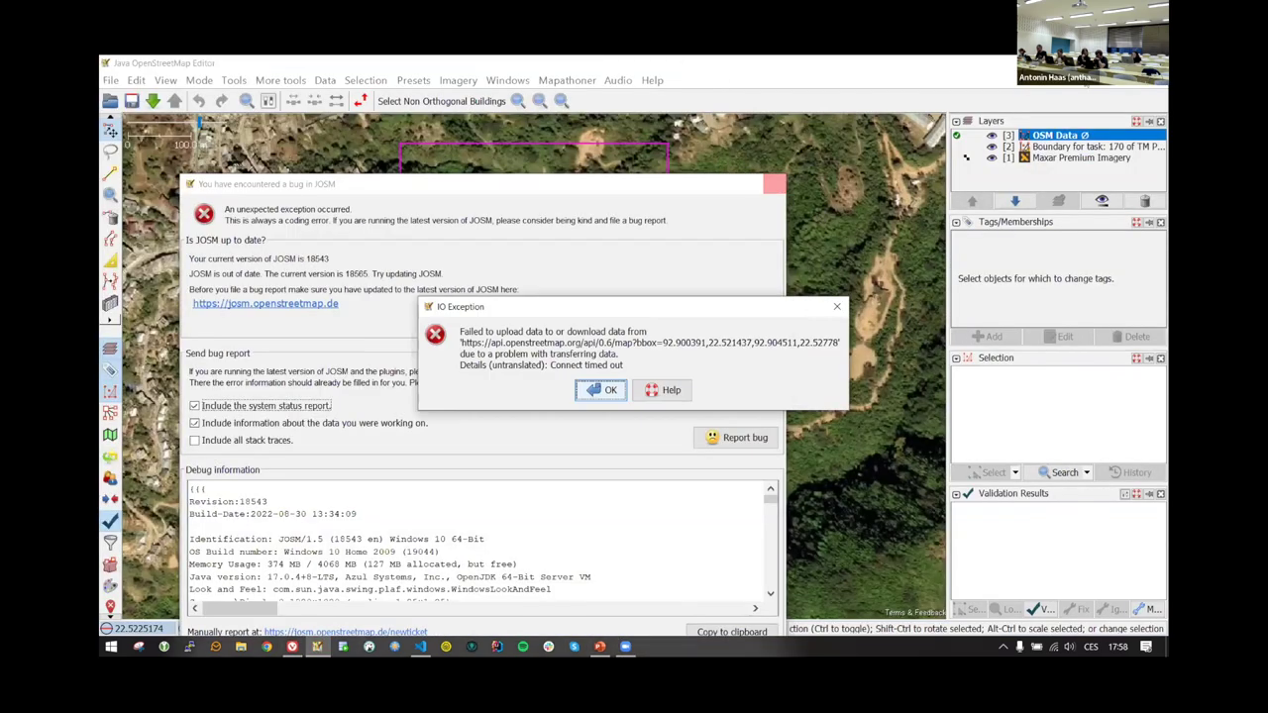
left_click(606, 390)
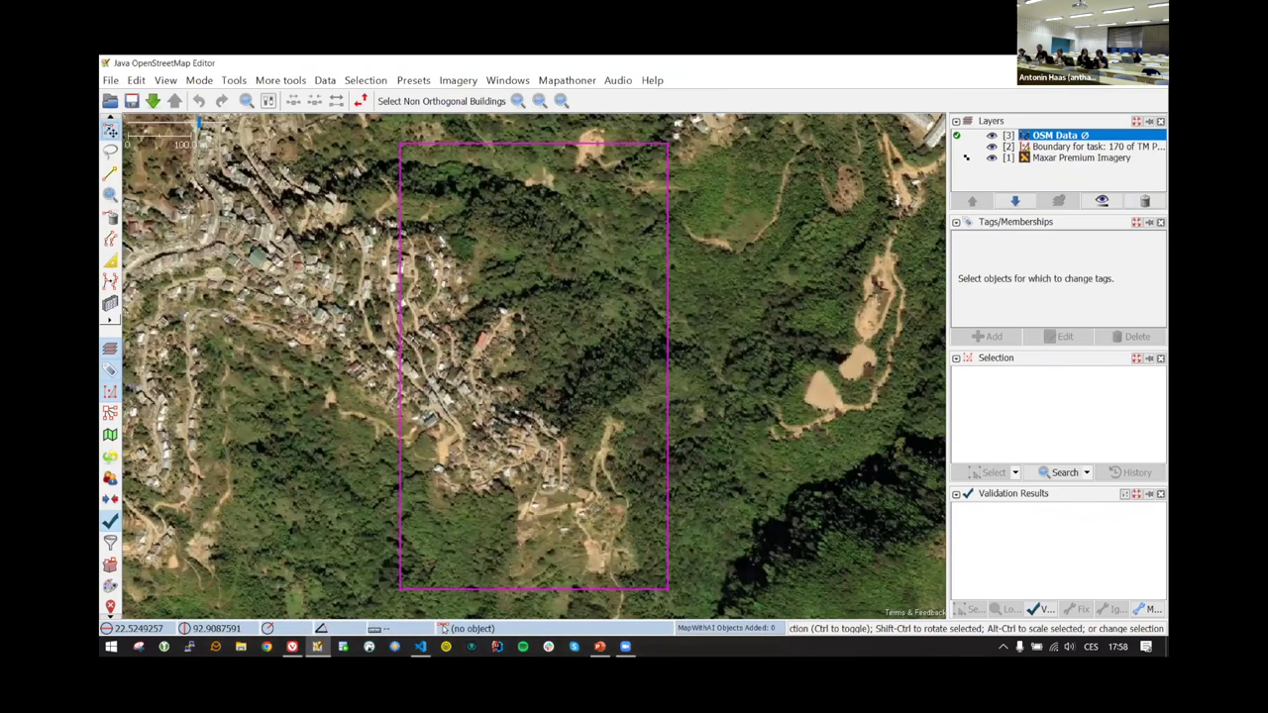
left_click_drag(485, 281, 603, 331)
left_click_drag(711, 306, 822, 201)
left_click(293, 646)
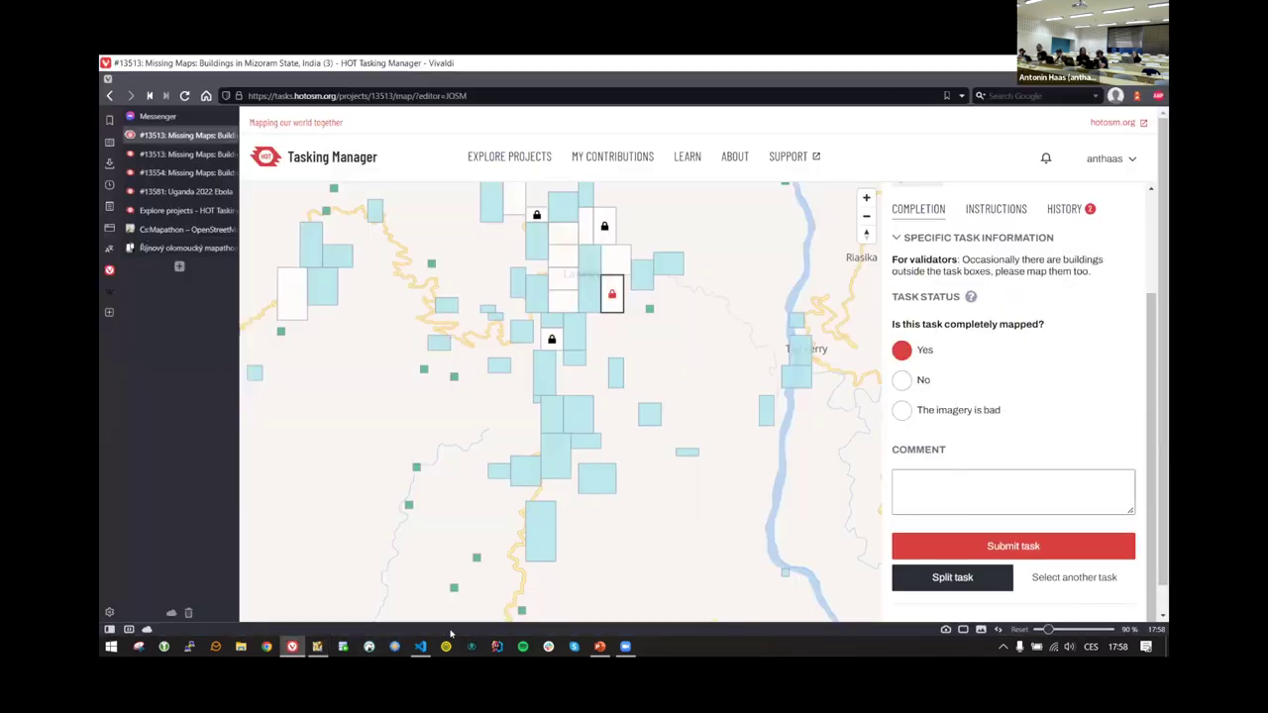
left_click(317, 647)
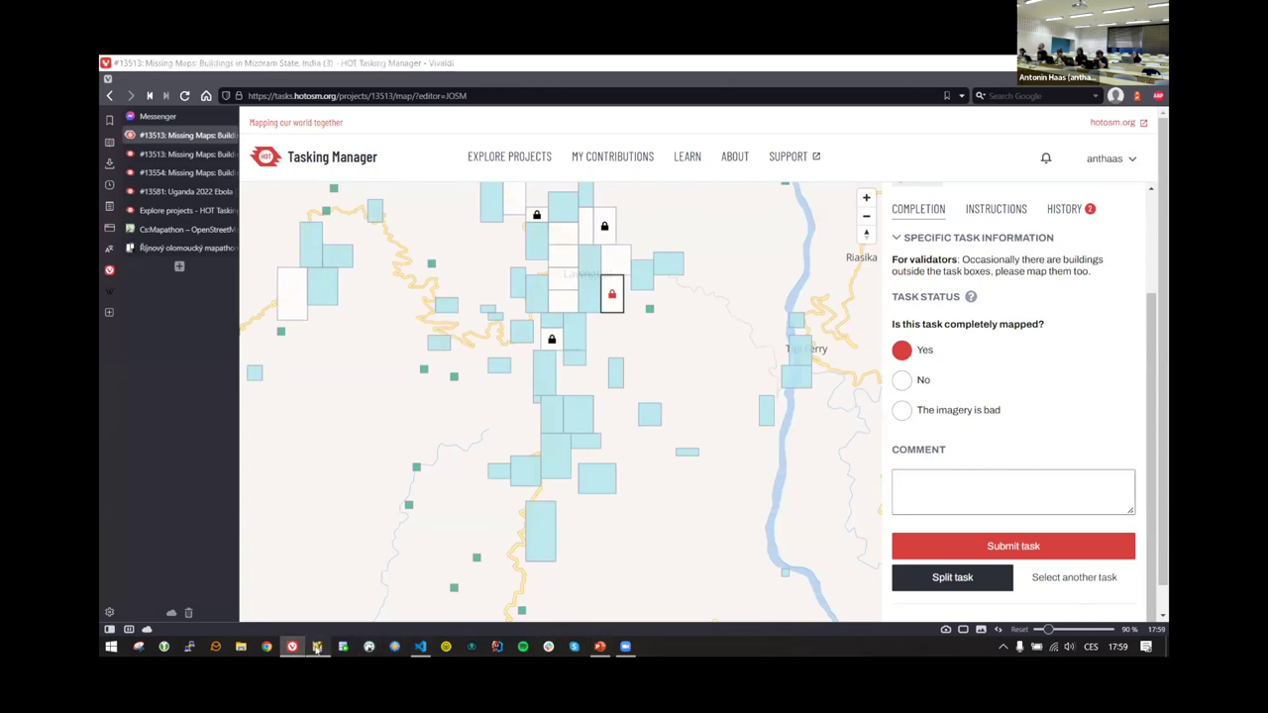
- Examine the Maxar Premium imagery within the task boundary, from the settlement along its western edge to the forested area
key("ctrl+Up")
key("ctrl+Up")
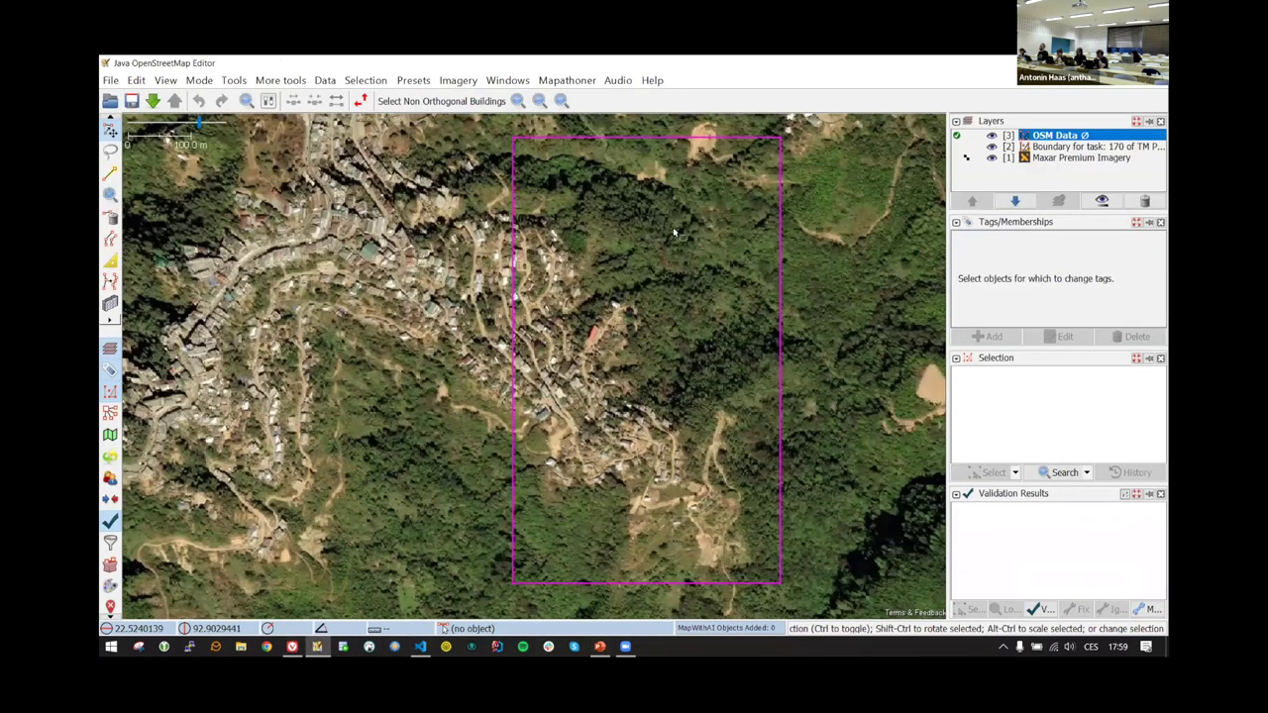
key("ctrl+Up")
key("ctrl+Up")
key("ctrl+Right")
key("ctrl+Right")
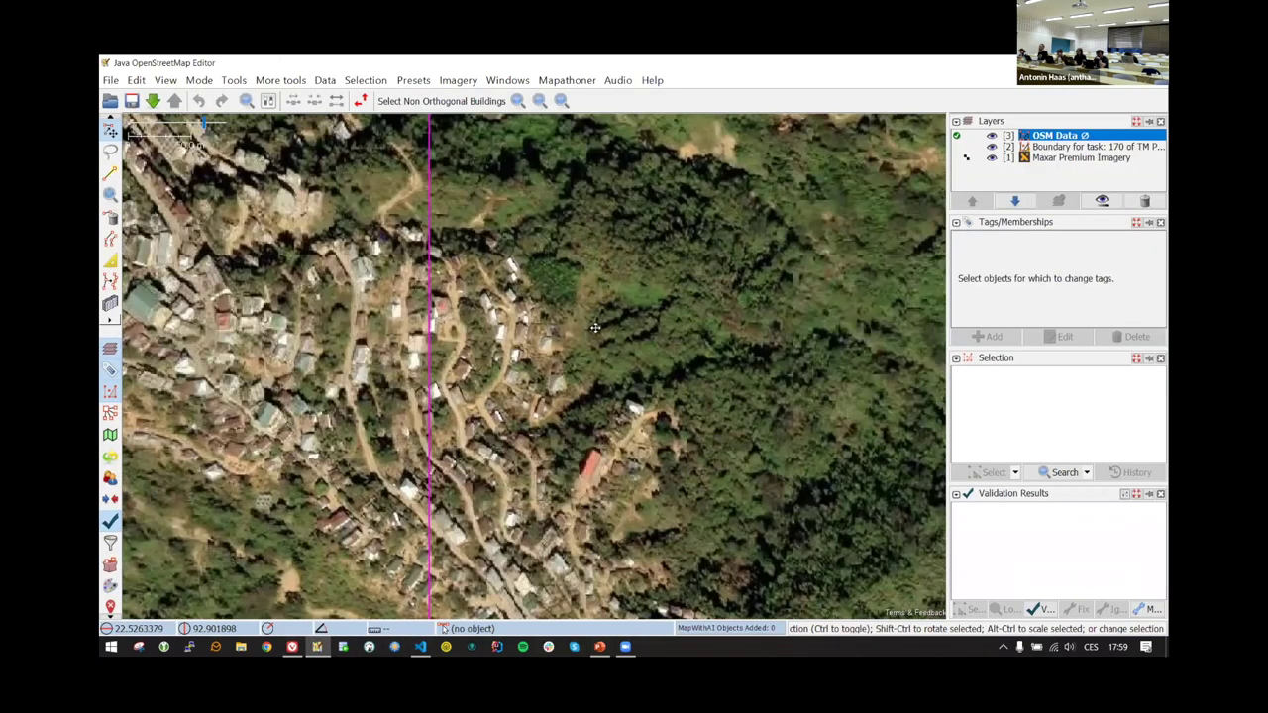
key("plus")
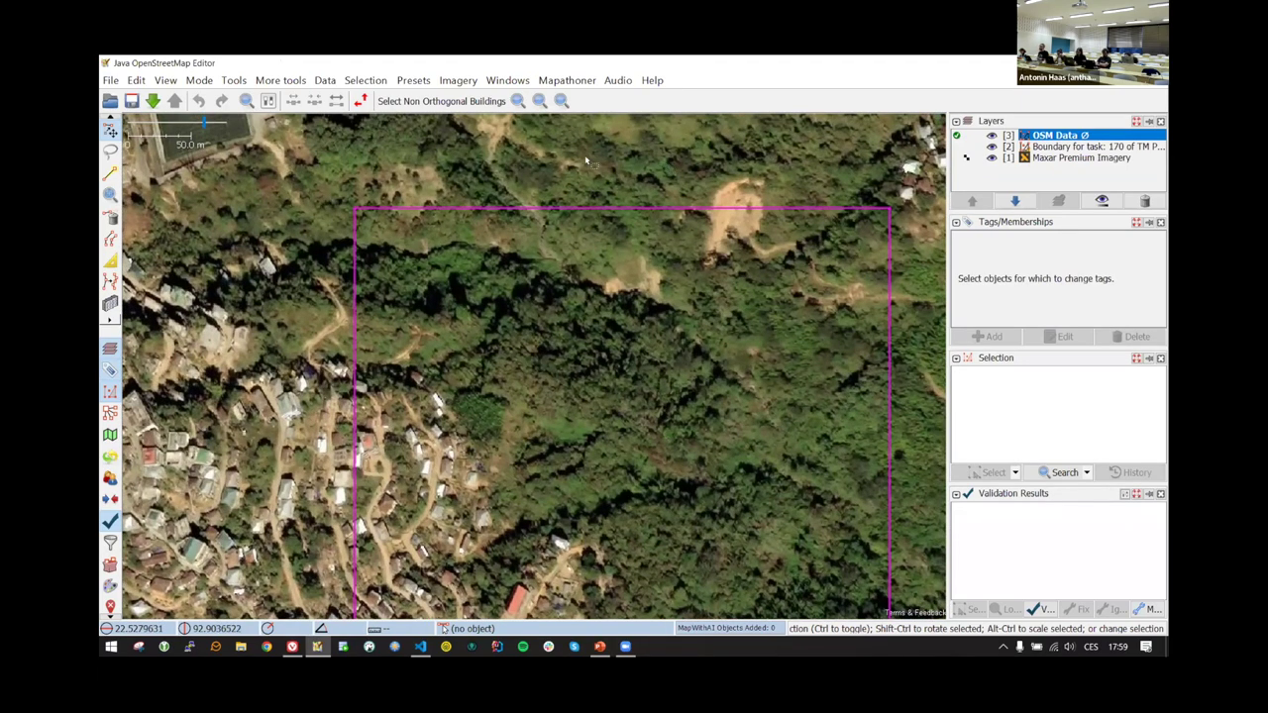
key("ctrl+Down")
key("ctrl+Right")
key("ctrl+Down")
key("ctrl+Right")
key("ctrl+Down")
key("ctrl+Right")
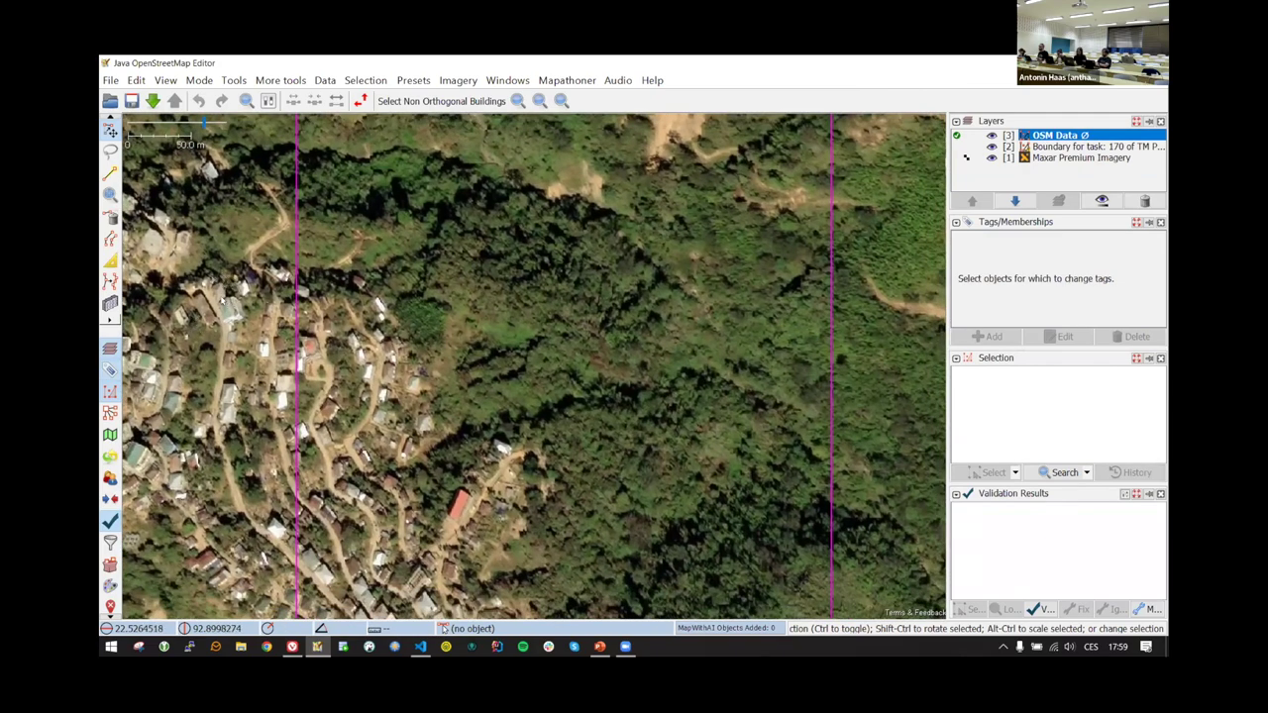
key("ctrl+Up")
key("ctrl+Up")
key("ctrl+Up")
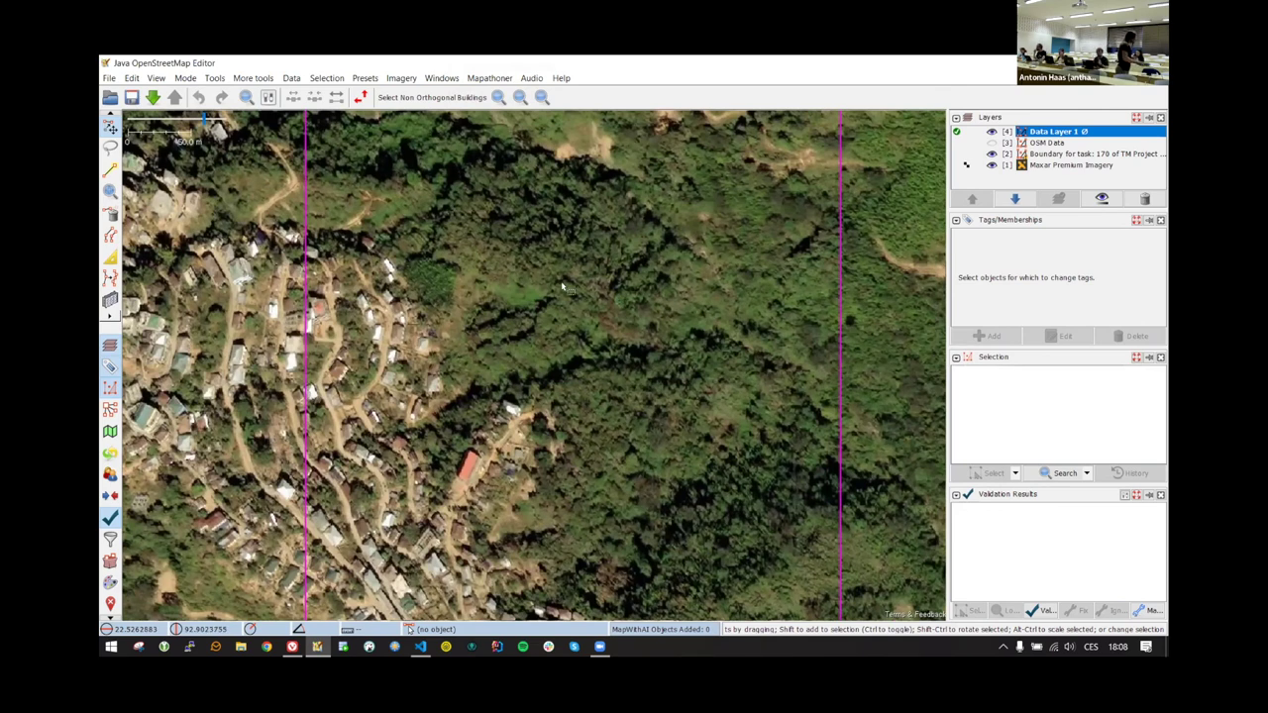
key("ctrl+Right")
key("ctrl+Up")
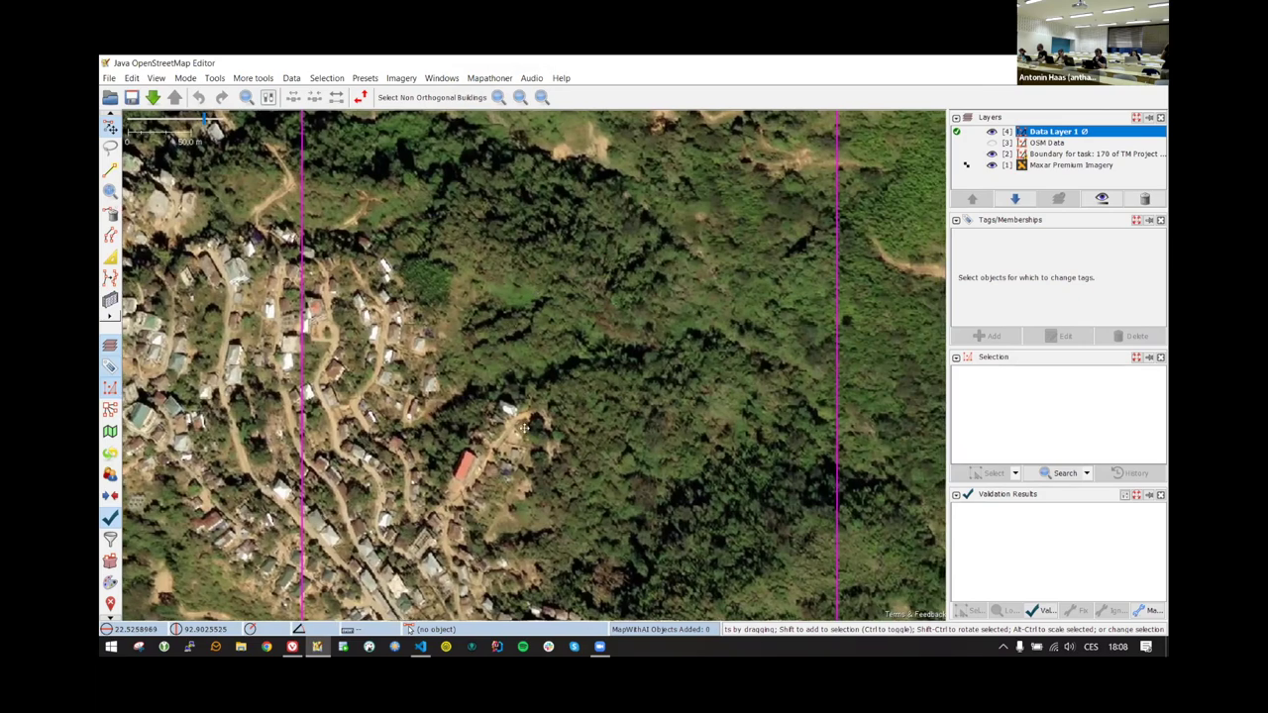
key("ctrl+Up")
key("ctrl+Left")
key("ctrl+Left")
key("ctrl+Right")
key("ctrl+Right")
key("ctrl+Right")
key("ctrl+Right")
key("ctrl+Up")
key("ctrl+Left")
key("ctrl+Left")
key("ctrl+Up")
key("ctrl+Right")
key("ctrl+Right")
key("ctrl+Right")
key("ctrl+Down")
key("ctrl+Down")
key("ctrl+Down")
key("ctrl+Left")
key("ctrl+Left")
key("ctrl+Up")
key("ctrl+Up")
key("ctrl+Up")
key("ctrl+Left")
key("ctrl+Down")
key("ctrl+Down")
key("ctrl+Right")
key("ctrl+Down")
key("ctrl+Down")
key("ctrl+Left")
key("ctrl+Up")
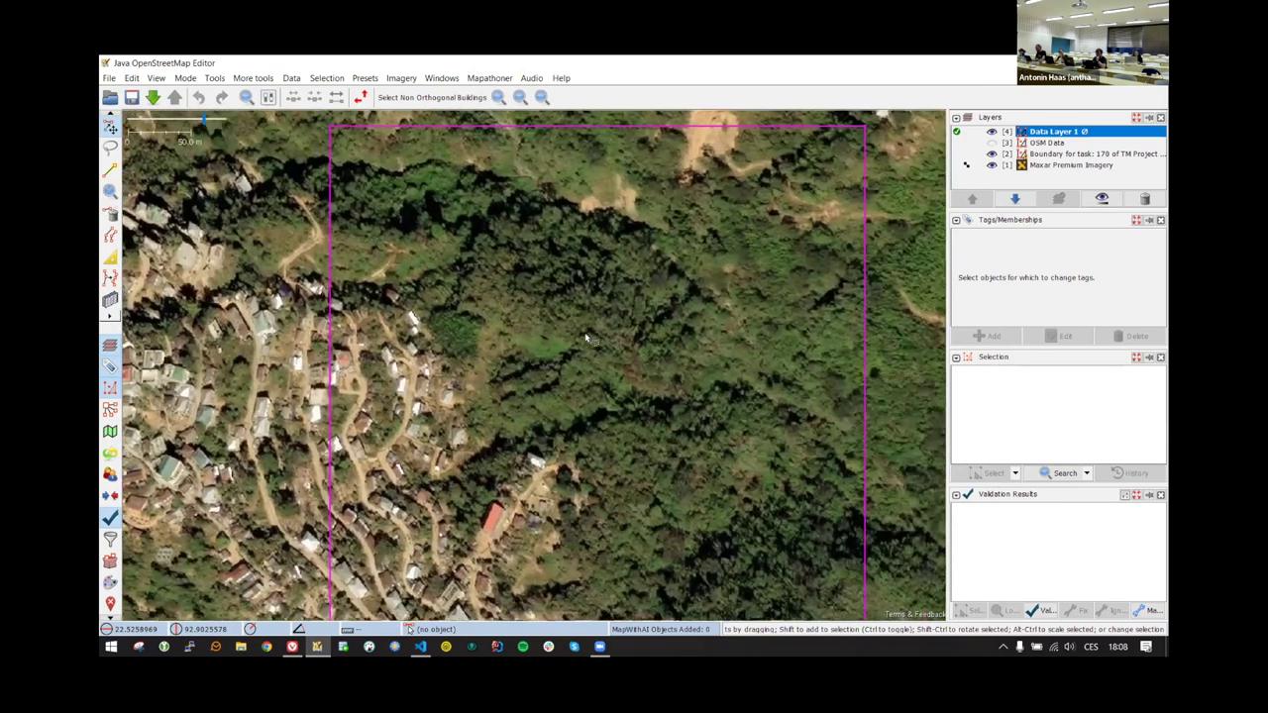
- Examine the imagery around the task's northwest corner, comparing the forested slope with the edge of the settlement
key("ctrl+Up")
key("ctrl+Right")
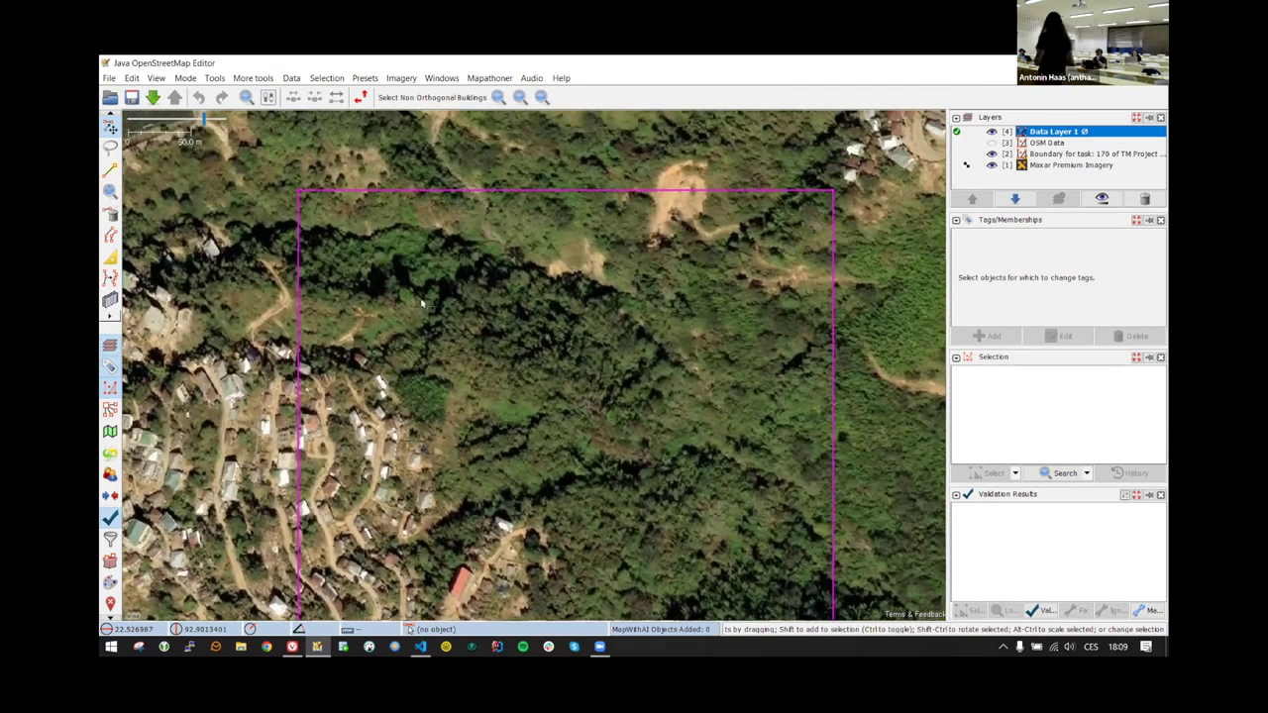
scroll(433, 347, "down", 1)
scroll(433, 347, "up", 4)
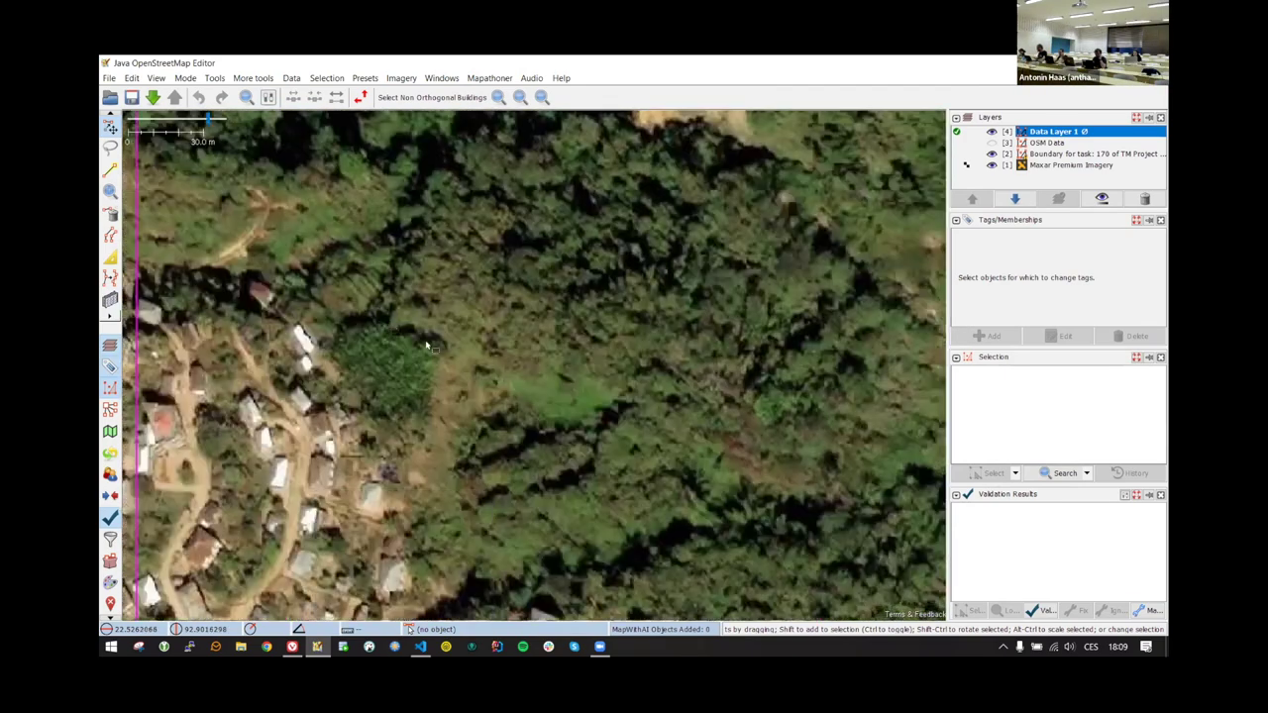
scroll(487, 393, "down", 2)
key("ctrl+Up")
key("ctrl+Left")
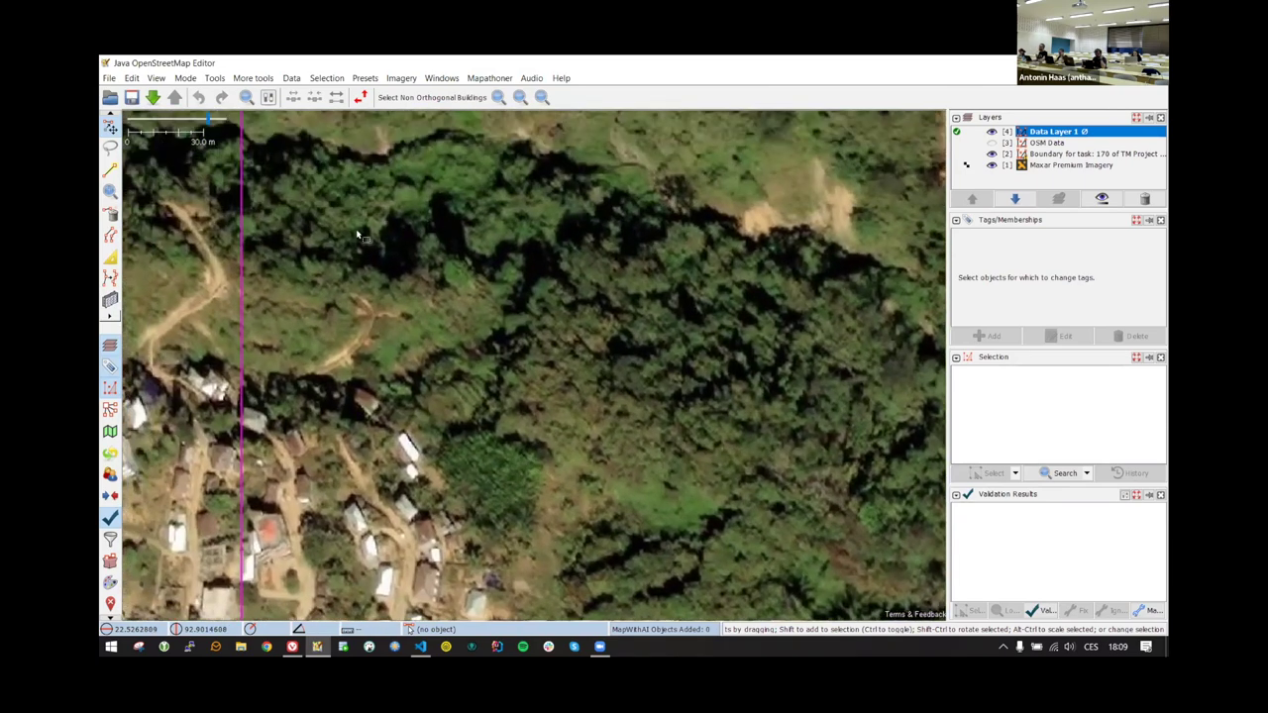
scroll(443, 366, "down", 2)
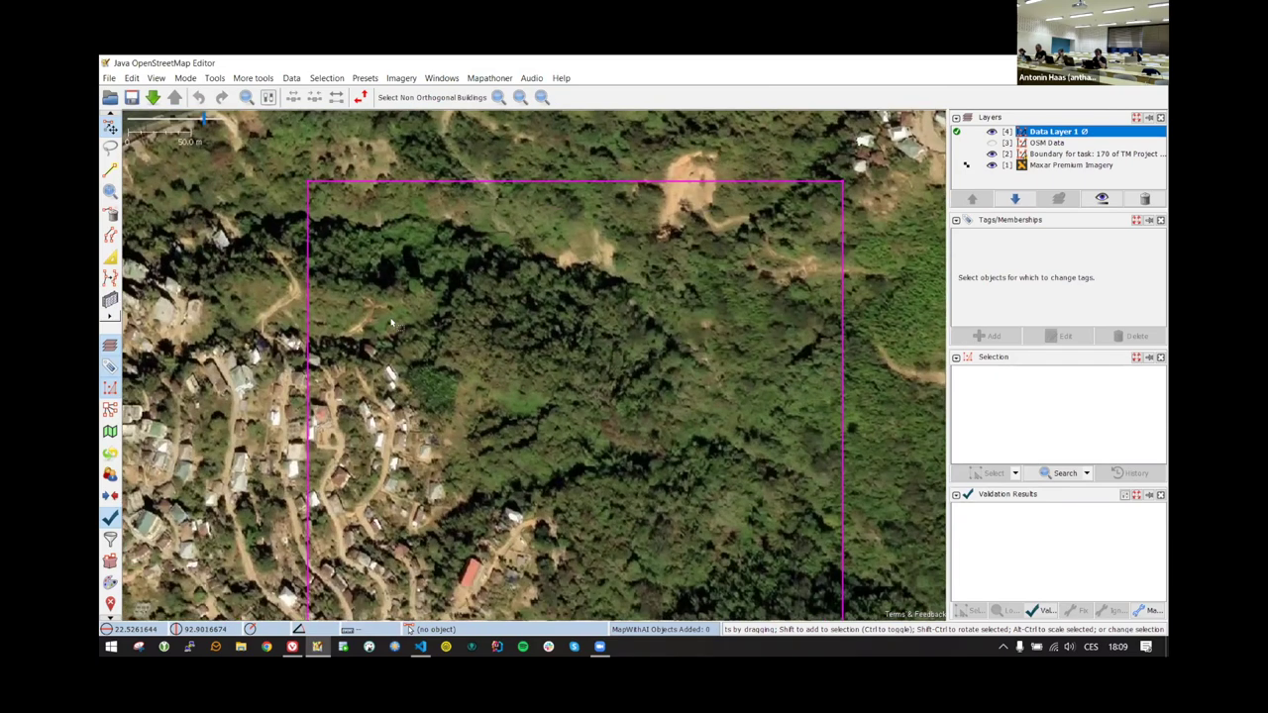
- Trace a closed four-node outline around the white-and-brown-roofed building just west of the dense green patch
scroll(356, 359, "up", 2)
scroll(353, 361, "up", 6)
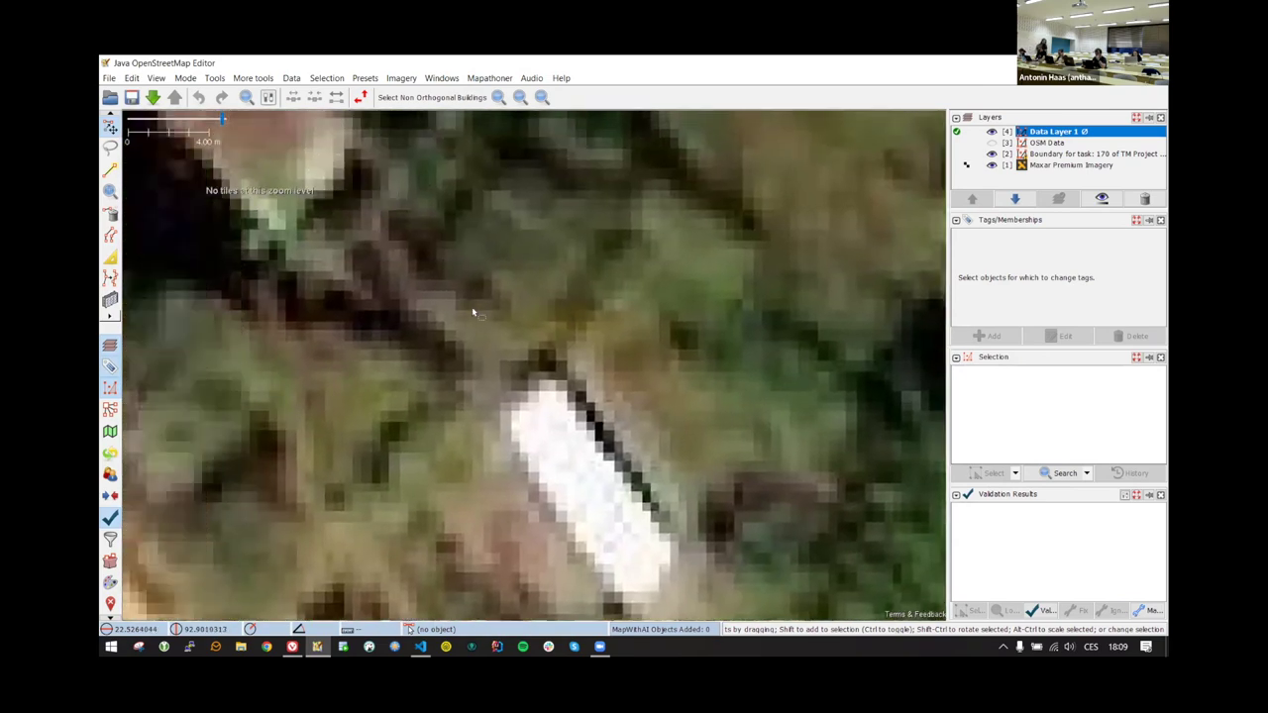
scroll(473, 312, "down", 1)
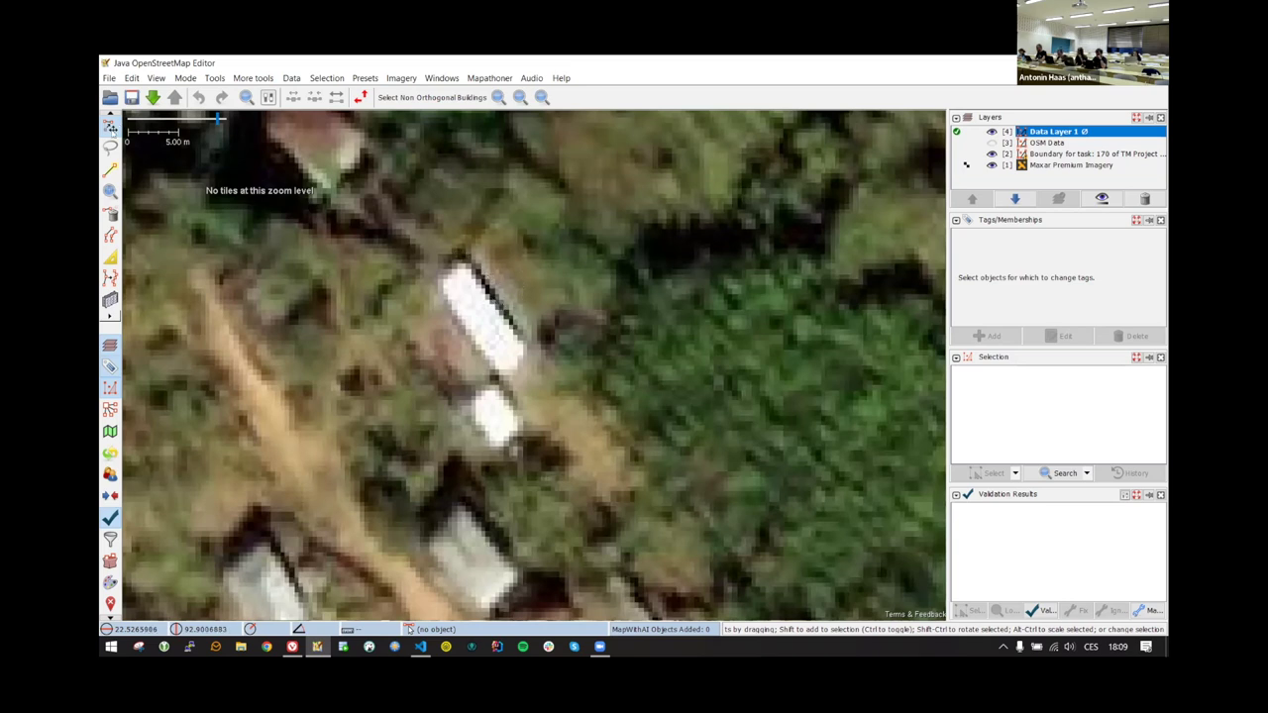
left_click(110, 169)
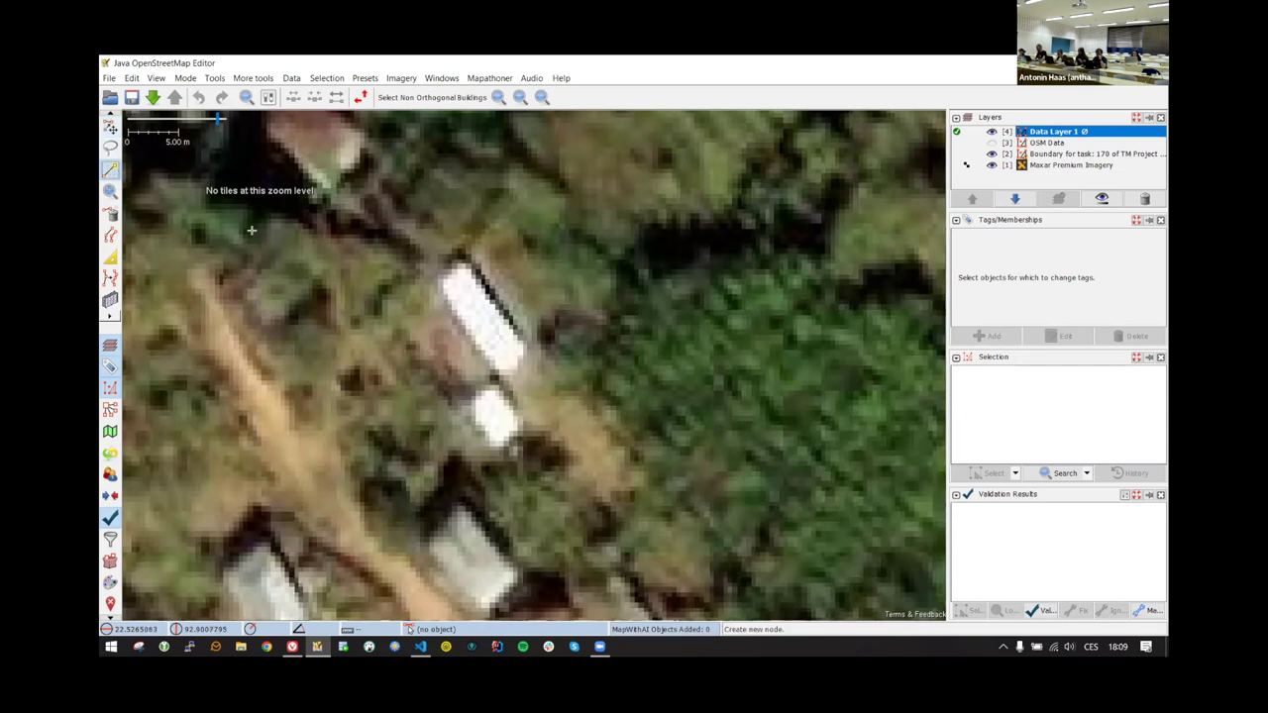
left_click(462, 262)
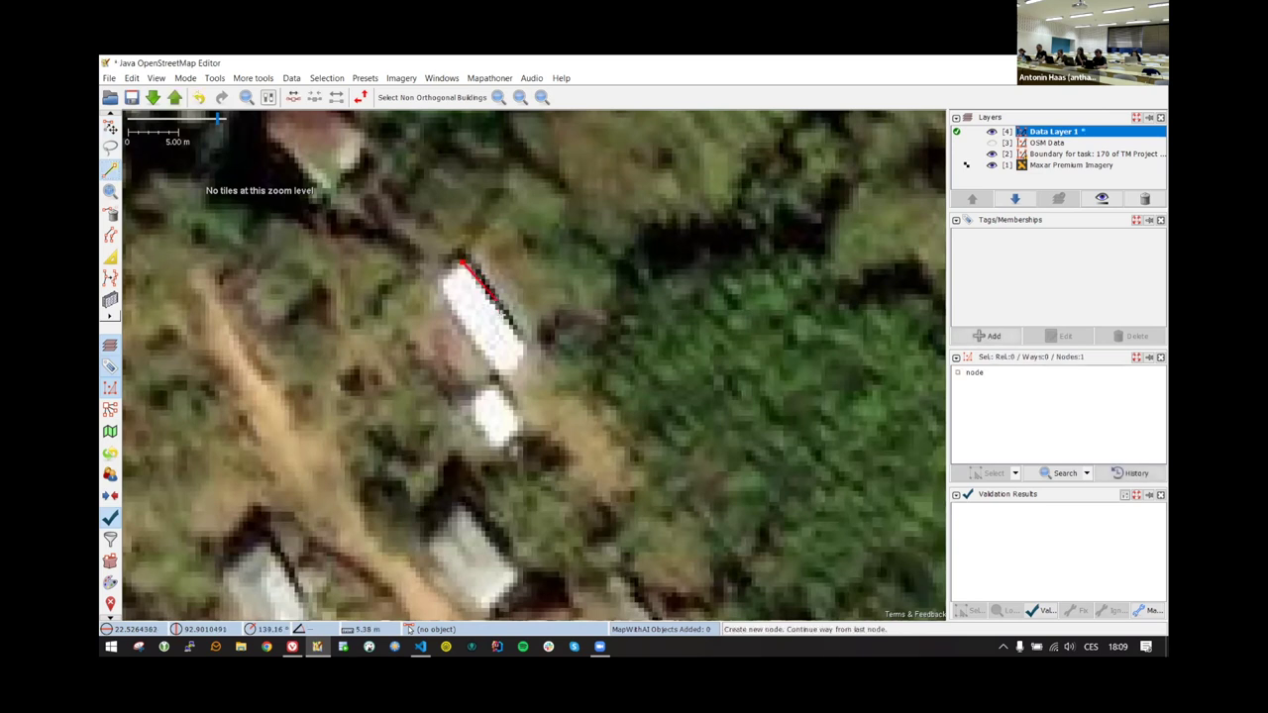
left_click(523, 347)
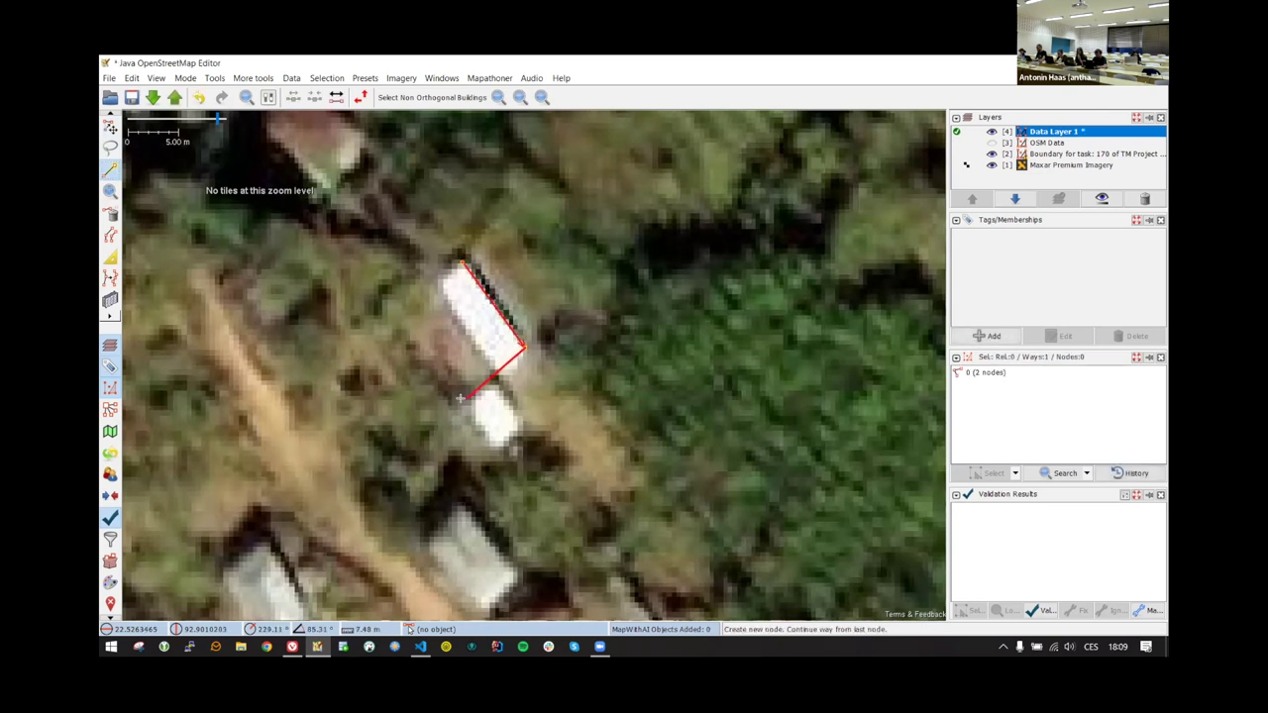
left_click(461, 400)
left_click(385, 314)
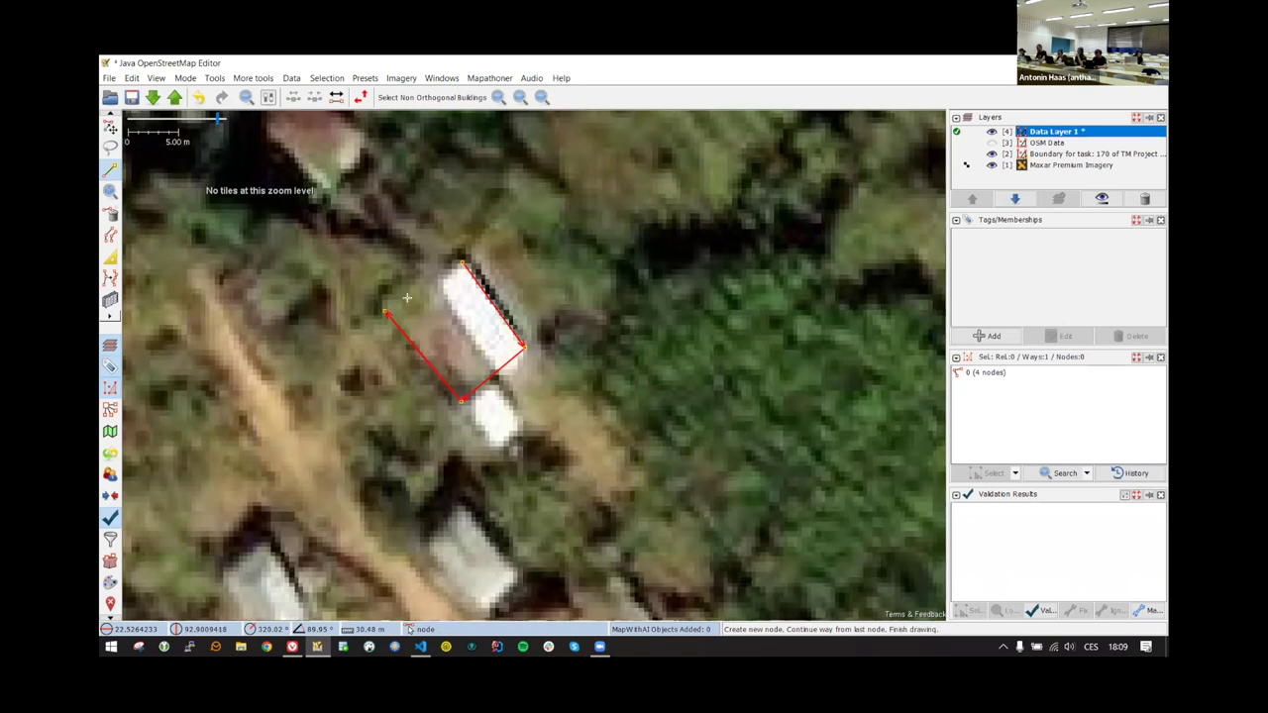
left_click(461, 263)
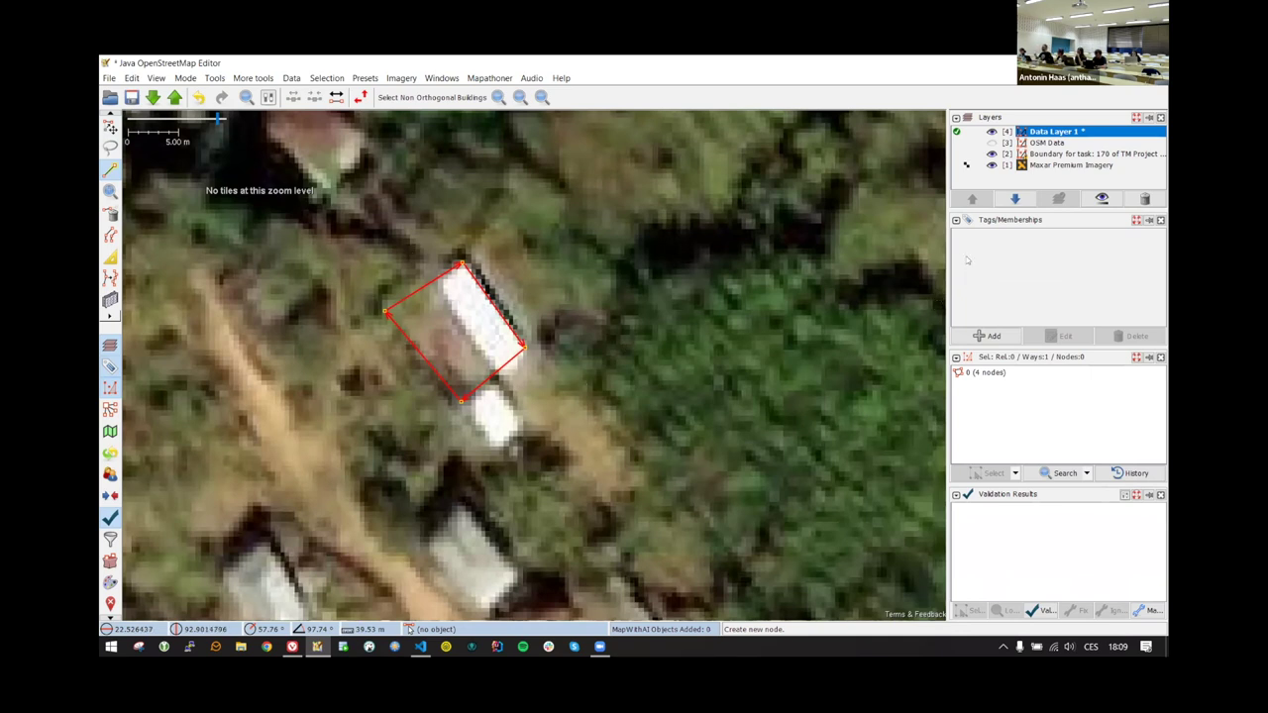
- Tag the traced outline building=yes and square its corners
left_click(987, 336)
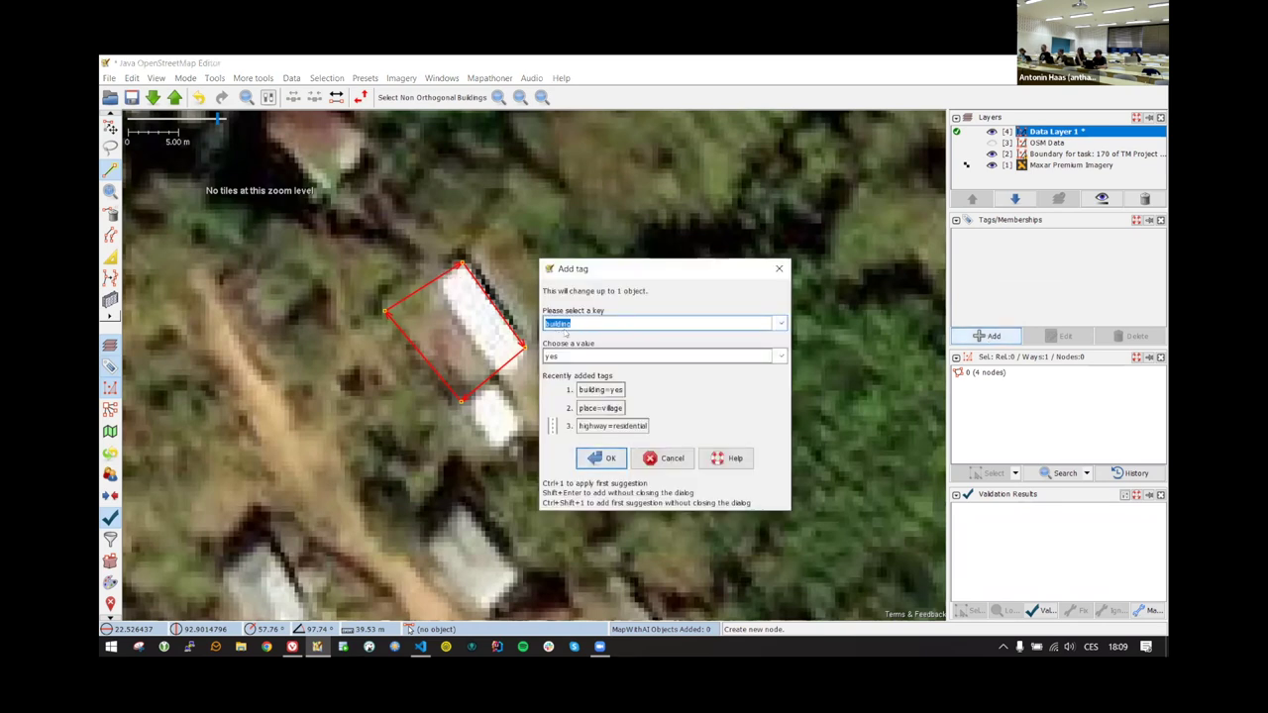
left_click(599, 459)
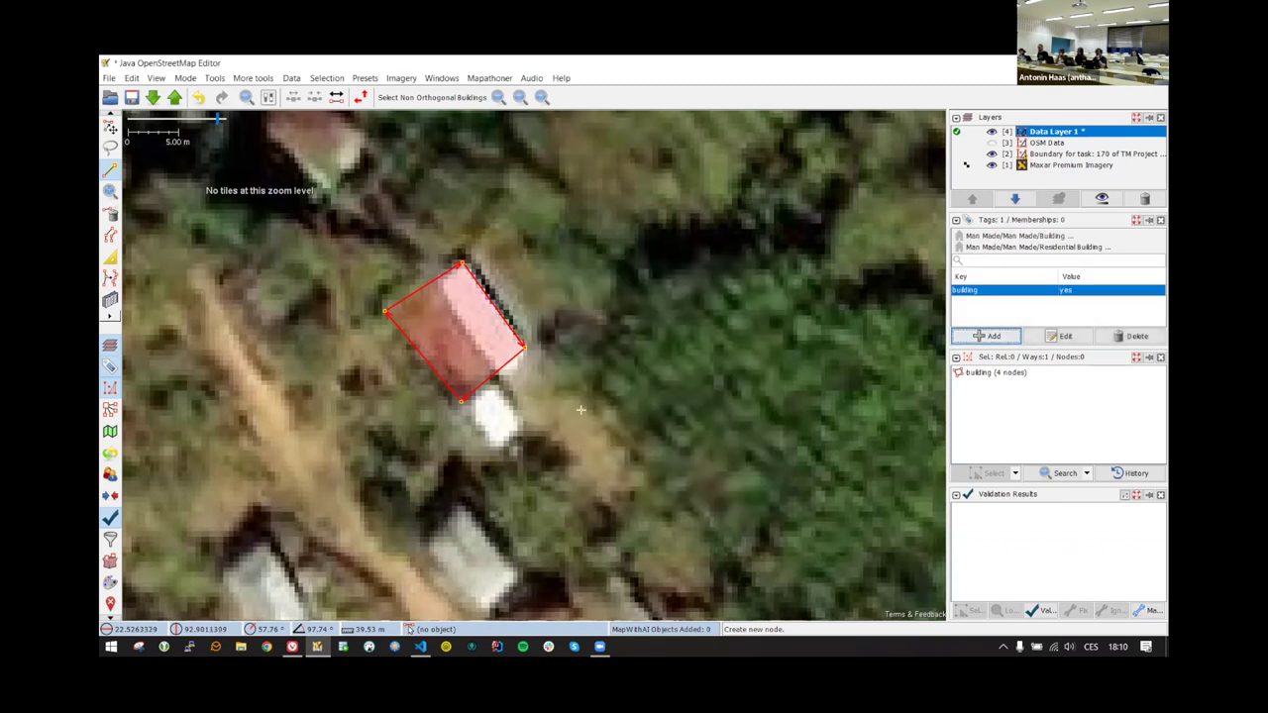
key("q")
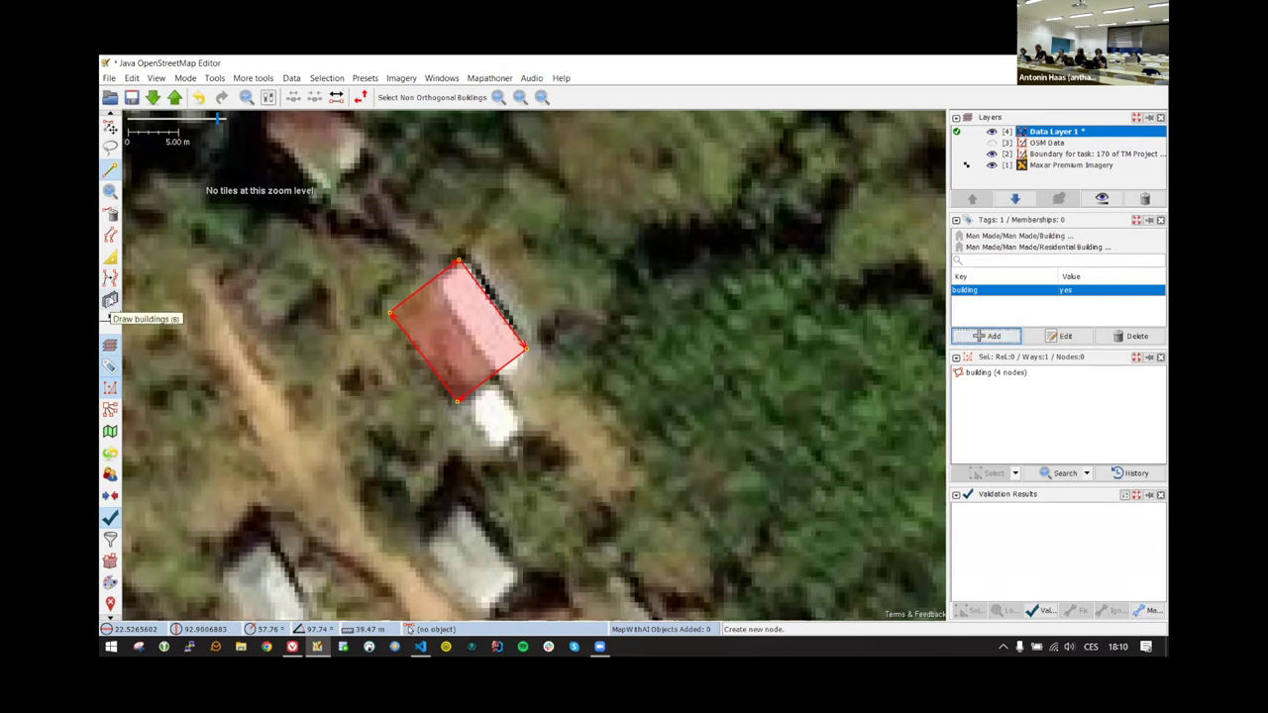
- With the Draw buildings tool, draw the grey-roofed building south of the first one, about 5.4 m wide
left_click(110, 301)
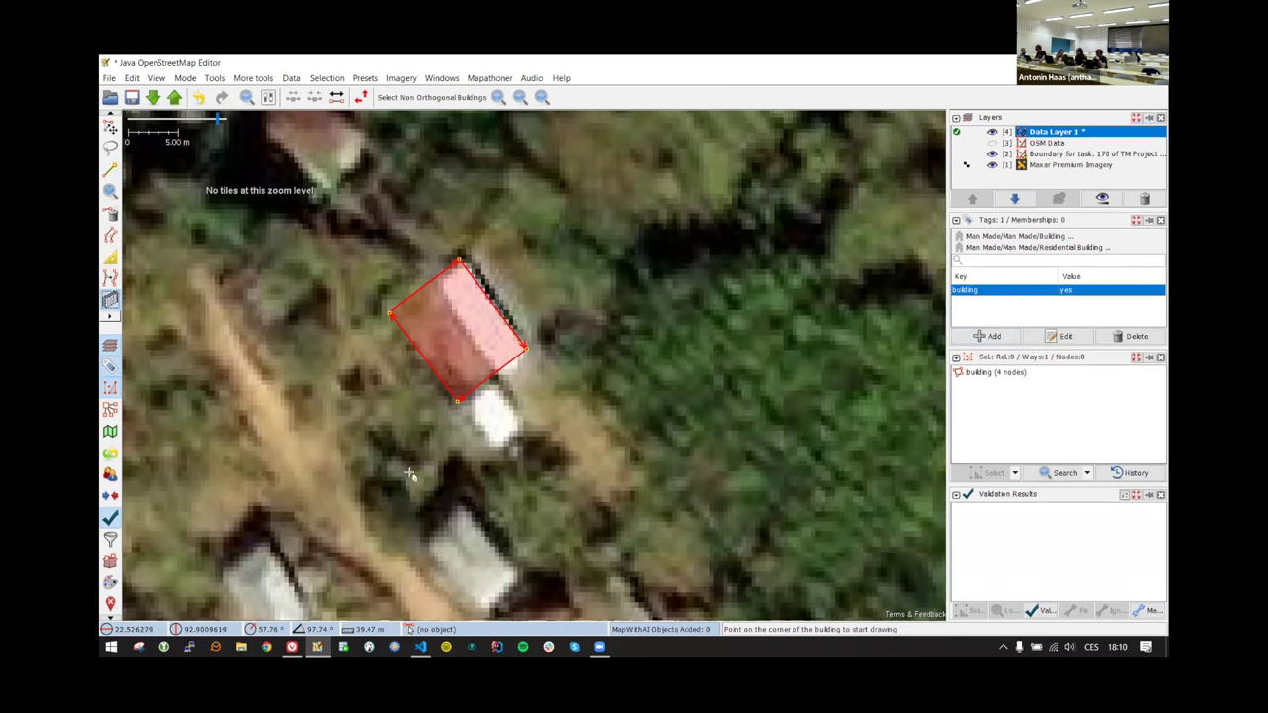
left_click_drag(465, 483, 439, 383)
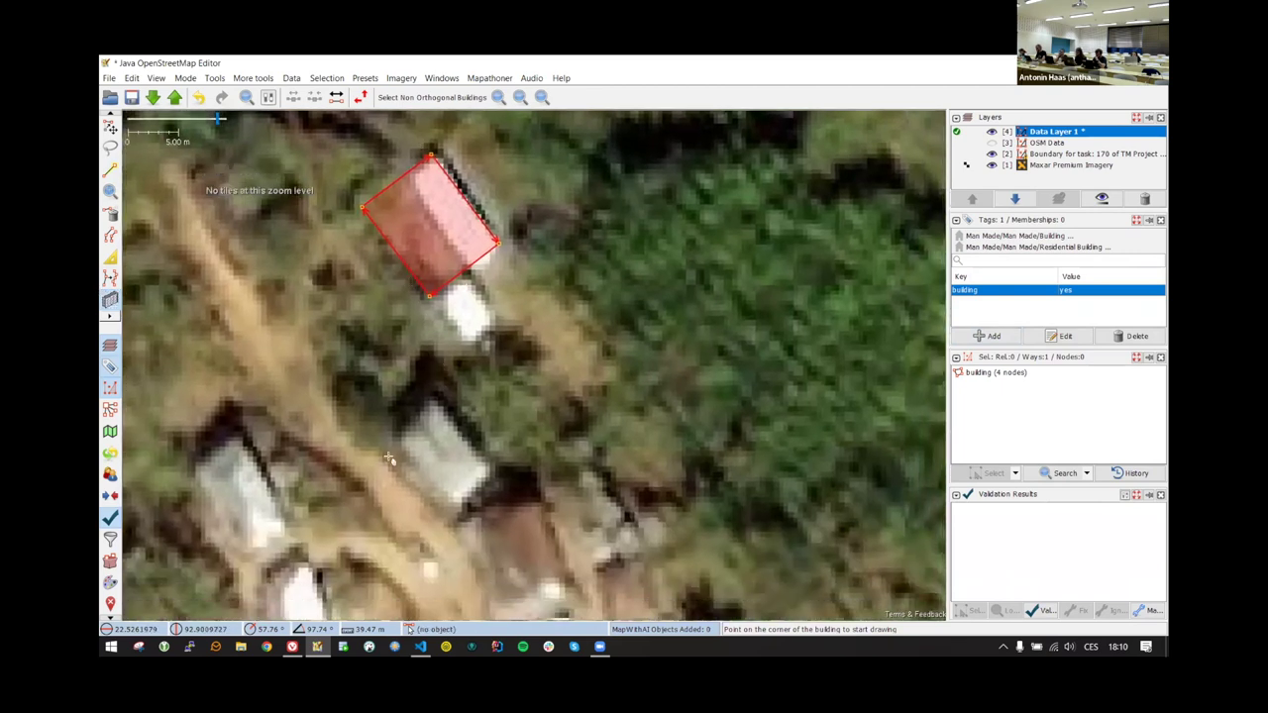
left_click(390, 441)
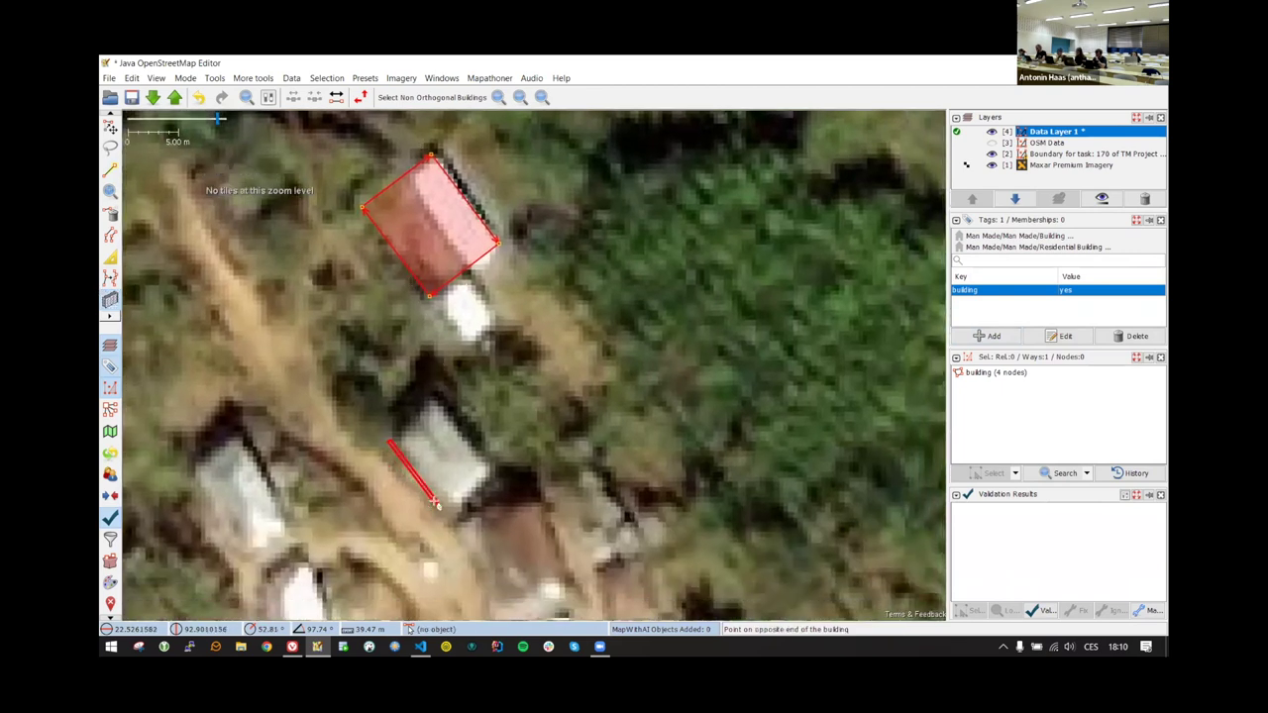
key("Escape")
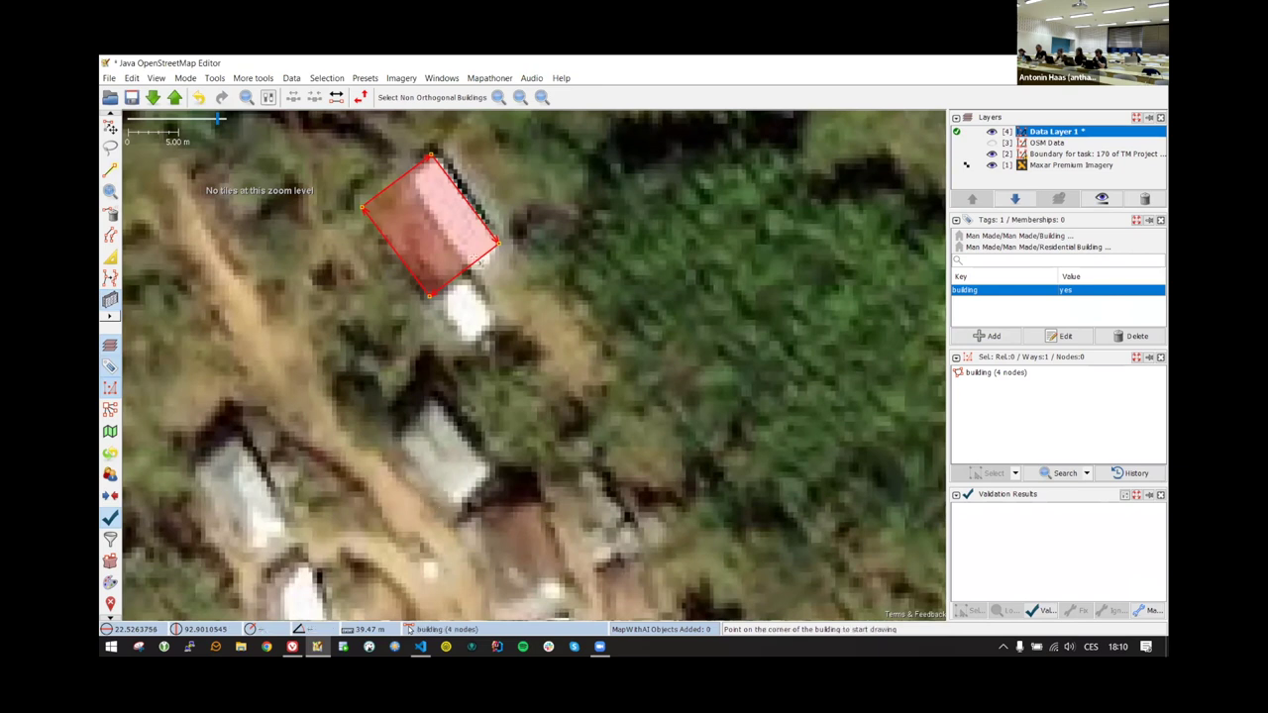
key("Escape")
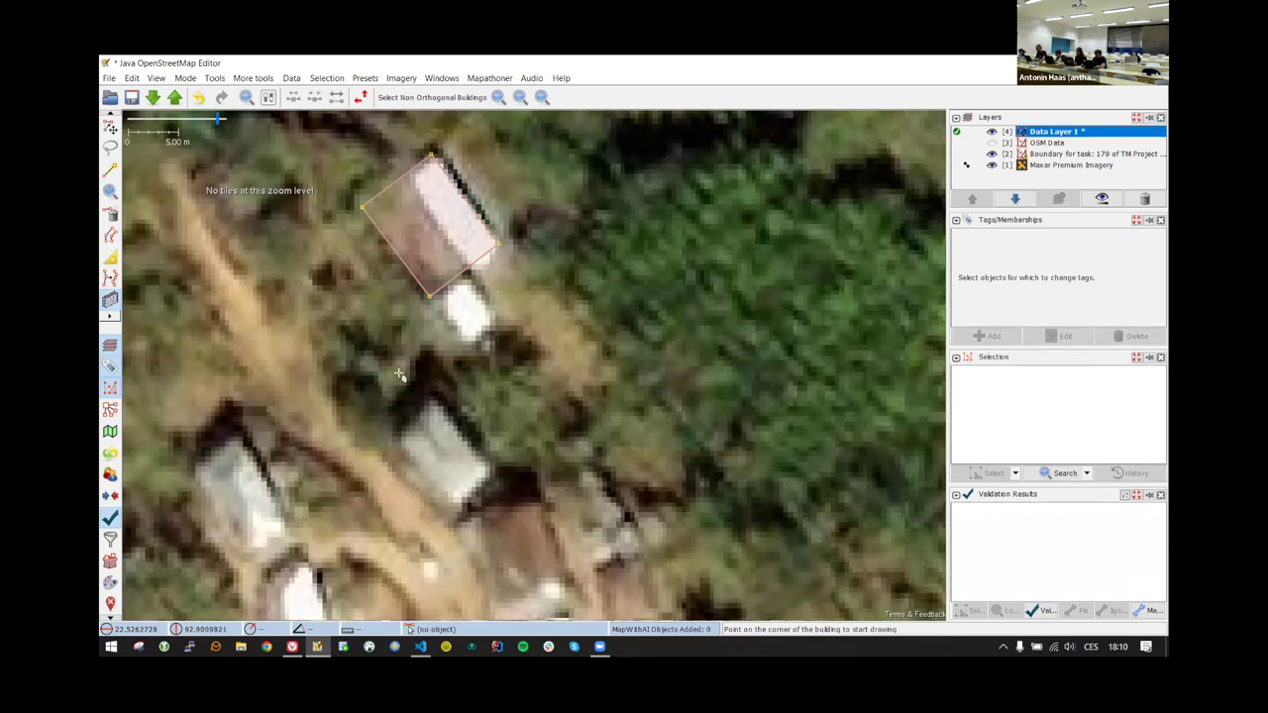
left_click(391, 449)
left_click(453, 510)
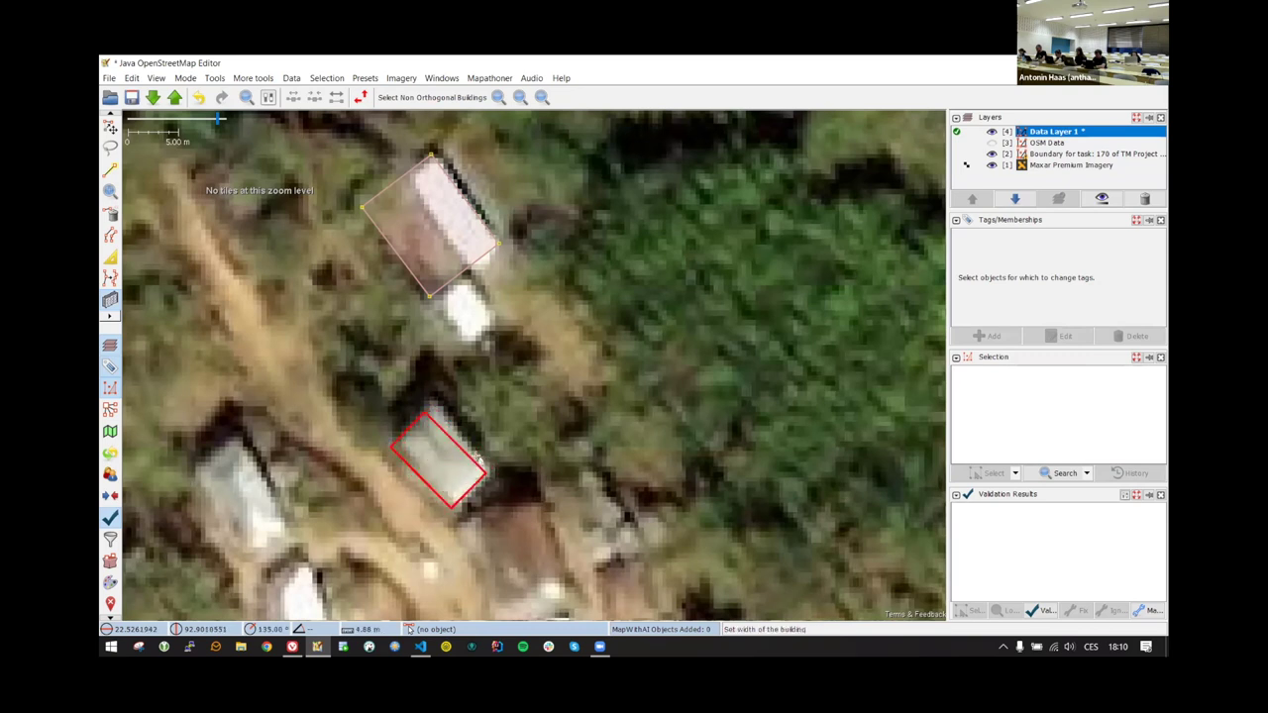
left_click(485, 467)
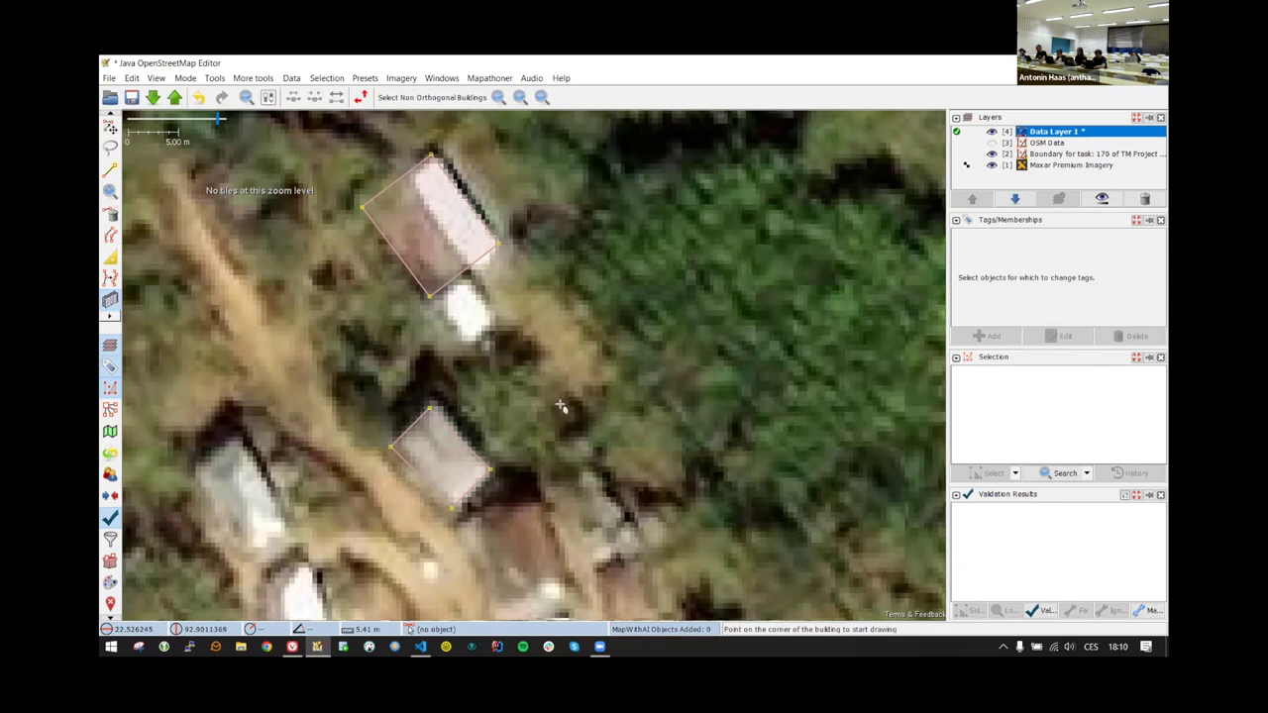
- Draw the brown-roofed building northwest of the first one, about 10.6 m by 6.1 m
left_click_drag(643, 433, 696, 374)
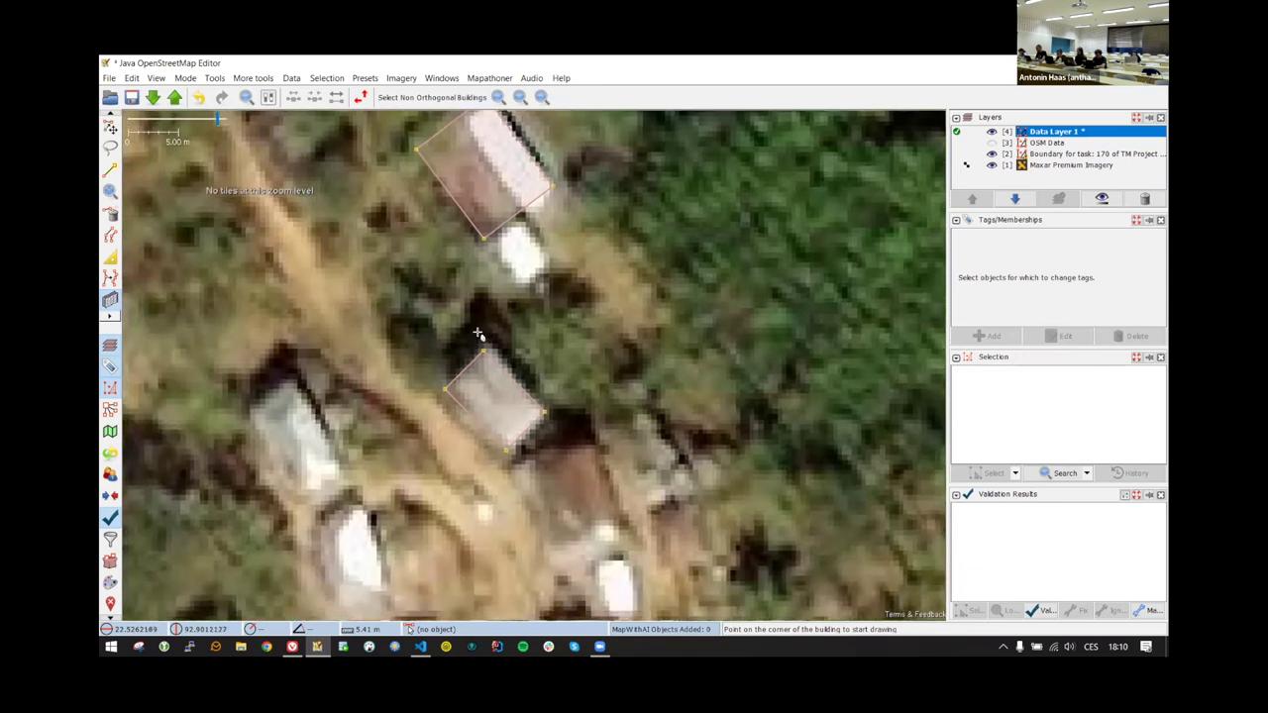
left_click_drag(587, 267, 702, 424)
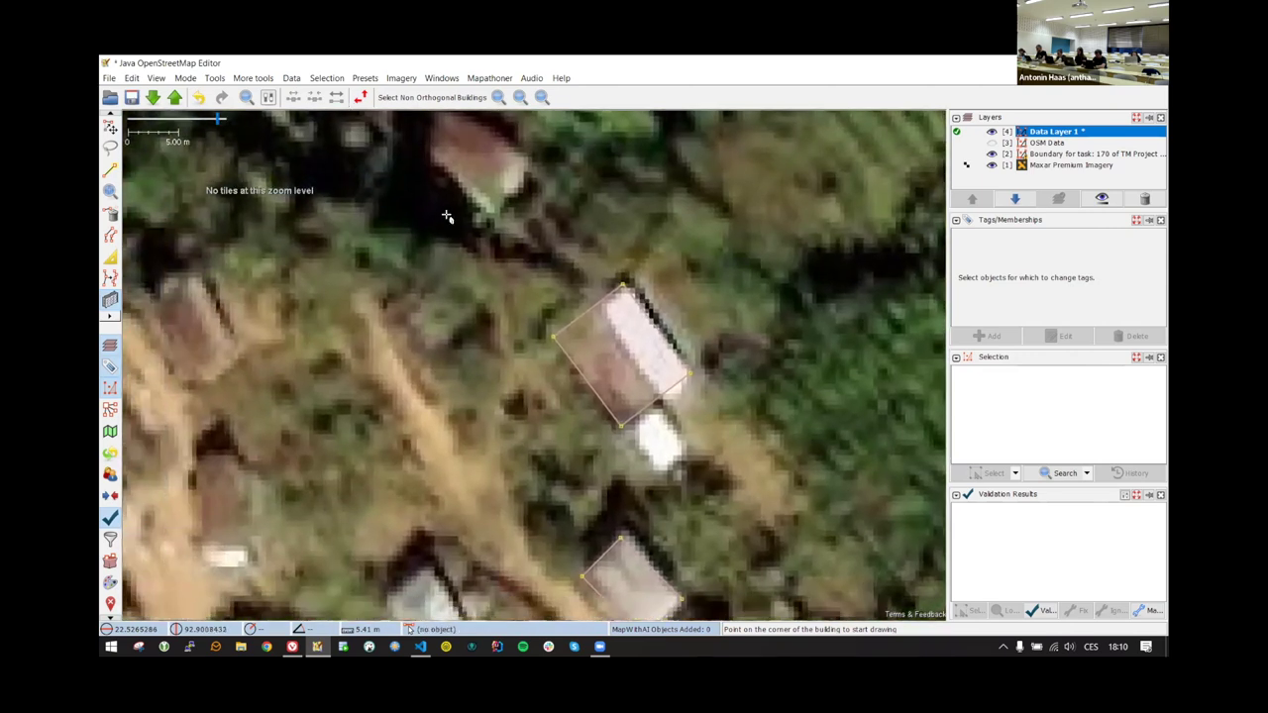
left_click_drag(445, 209, 464, 388)
scroll(491, 299, "down", 5)
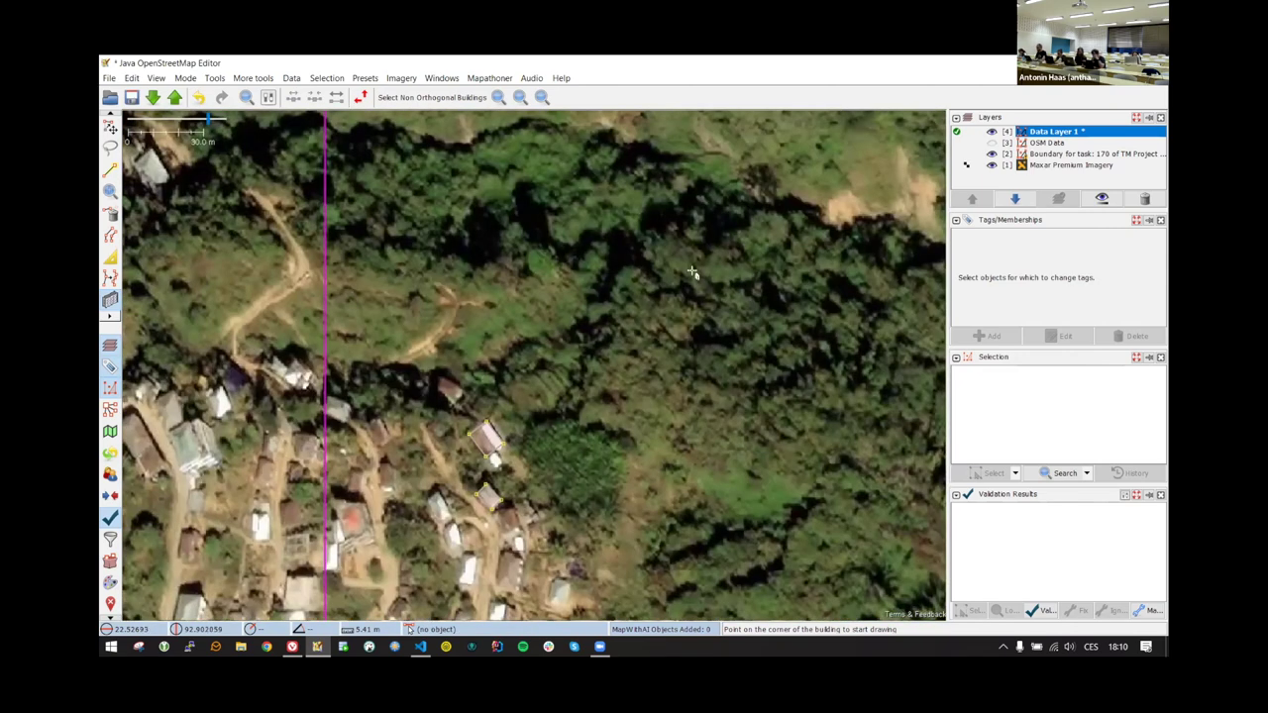
left_click_drag(693, 273, 658, 168)
scroll(500, 259, "up", 5)
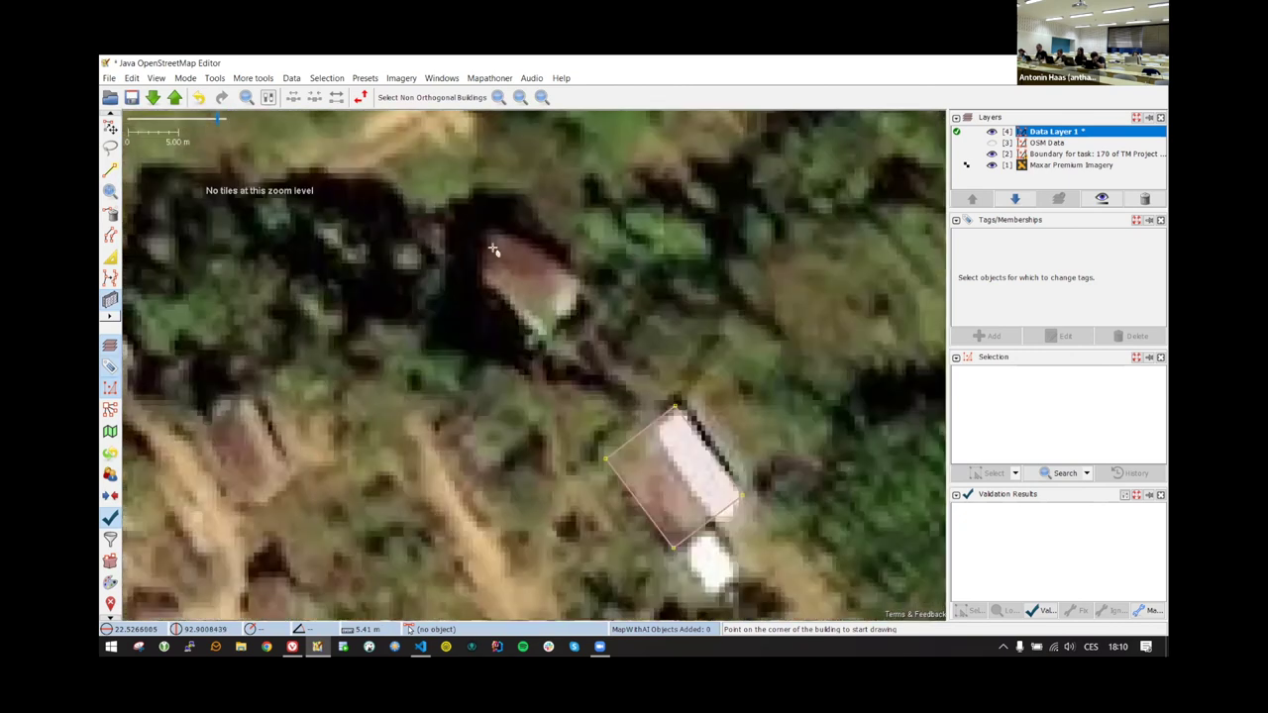
left_click(488, 231)
left_click(574, 282)
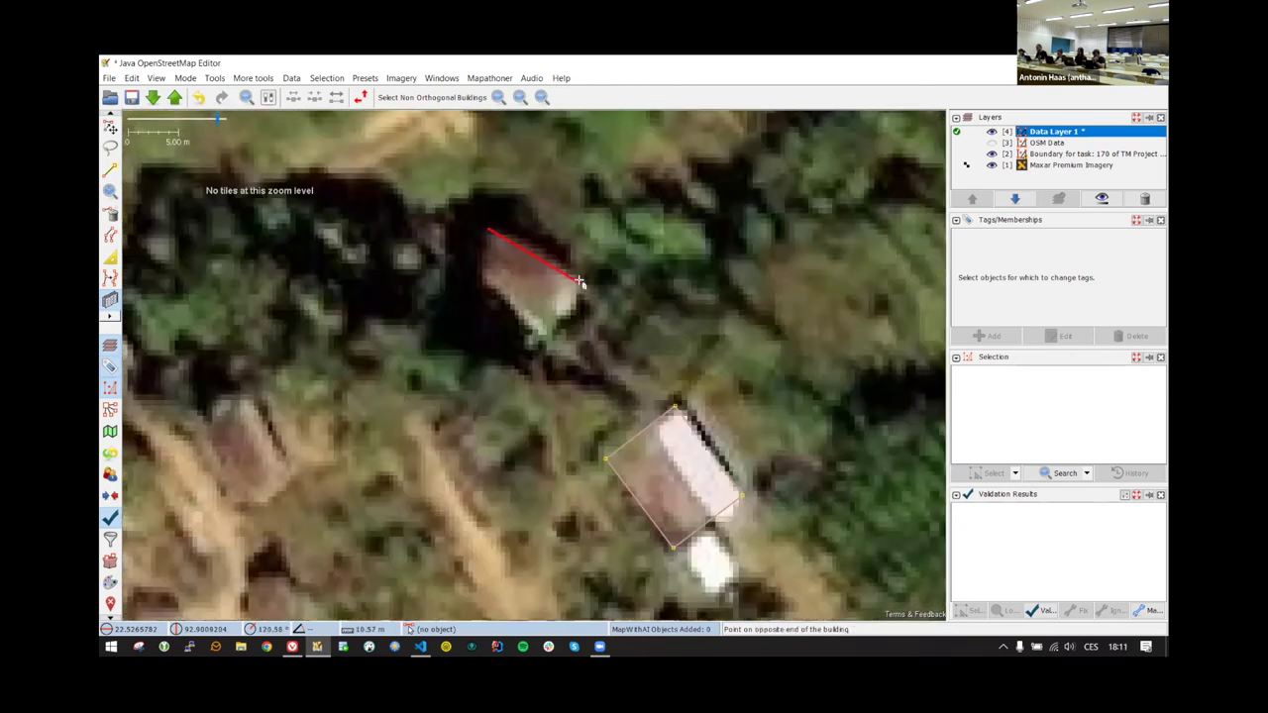
left_click(533, 329)
left_click_drag(578, 387, 512, 328)
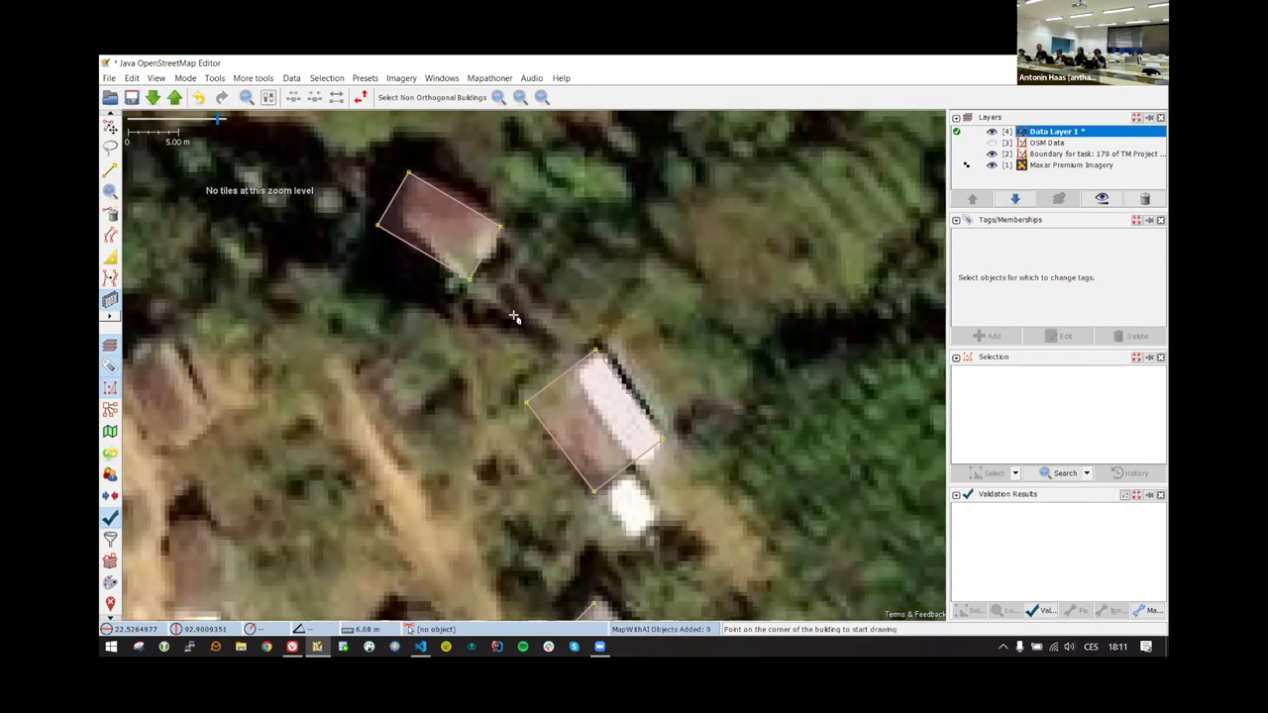
key("s")
left_click(481, 257)
key("b")
left_click(490, 340)
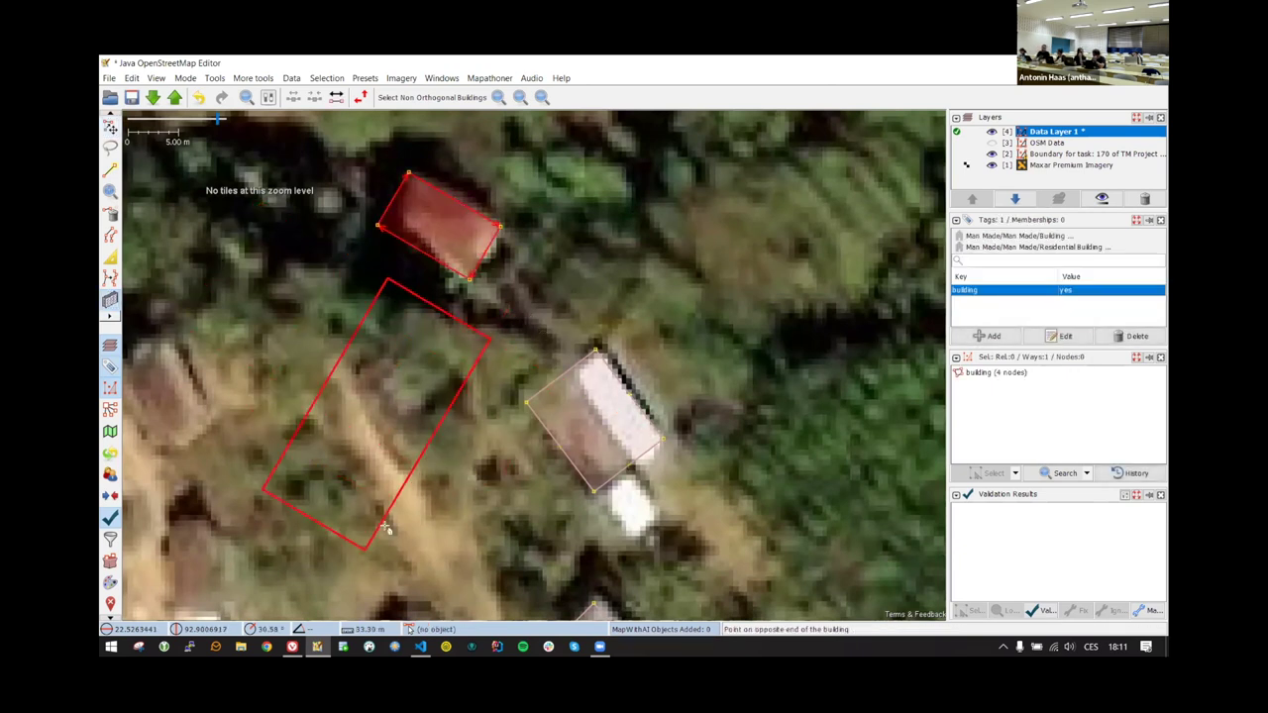
key("Escape")
key("Escape")
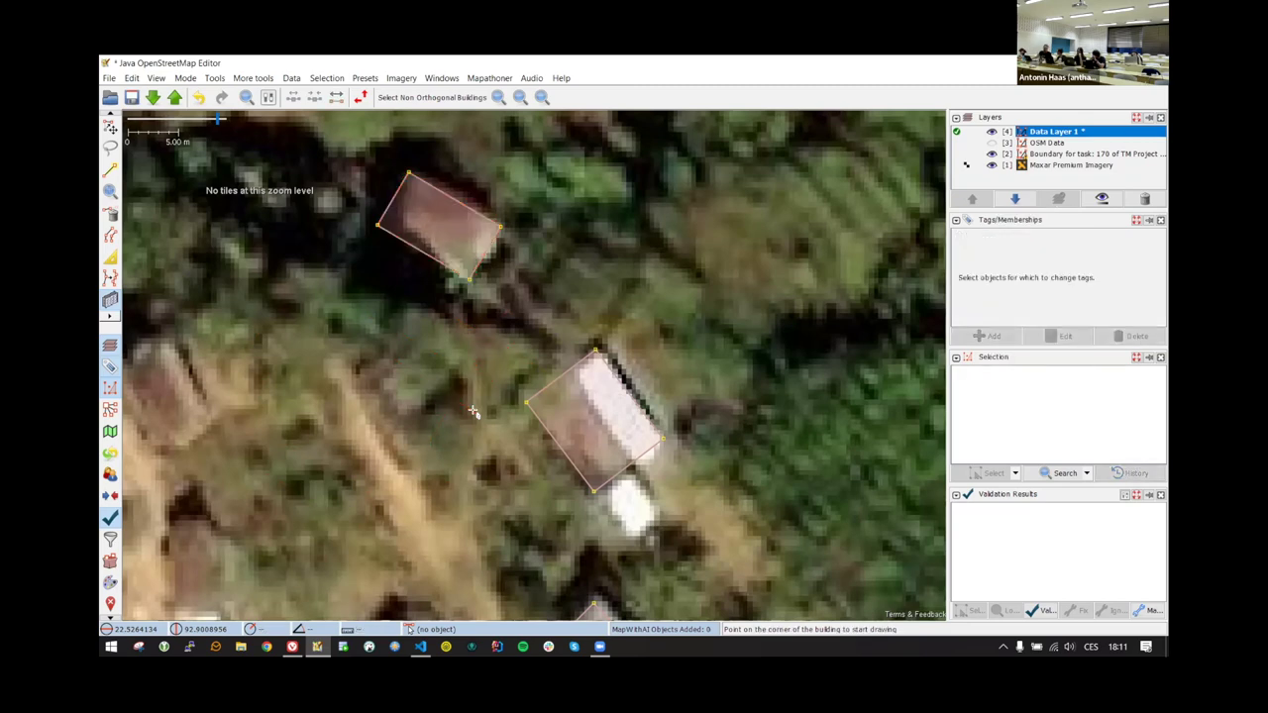
- Draw the small white-roofed building adjoining the first building's south corner, about 4.8 m wide
left_click_drag(455, 434, 516, 366)
left_click(688, 407)
left_click(644, 446)
left_click(672, 486)
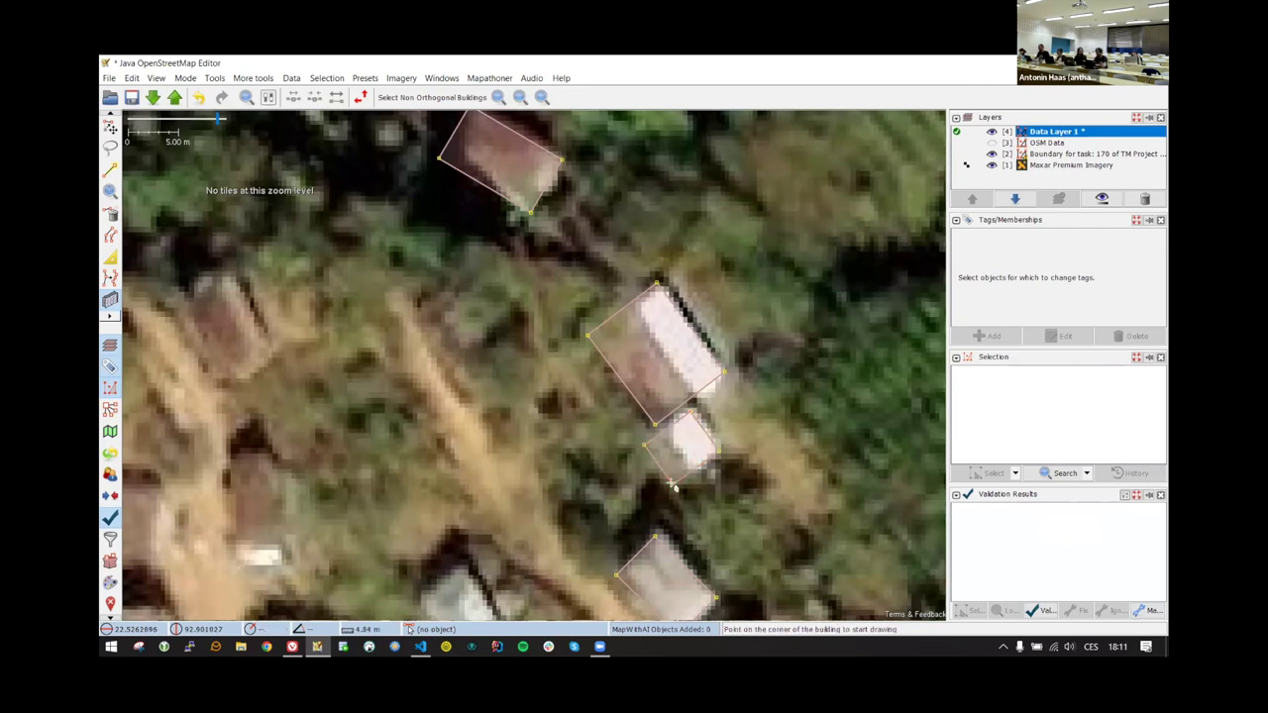
- Draw the two brown-roofed buildings along the east side of the path south of the grey-roofed one, the southern about 11.7 m long
scroll(672, 485, "down", 3)
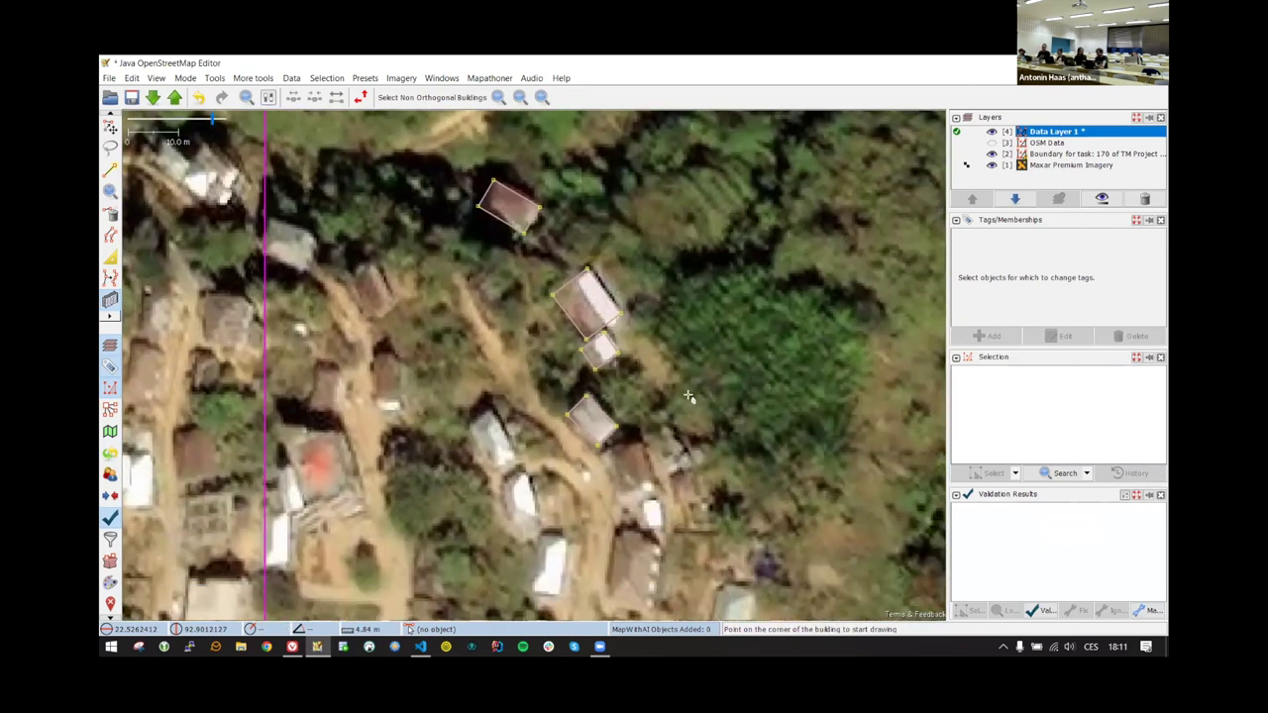
scroll(690, 432, "down", 2)
scroll(517, 261, "down", 1)
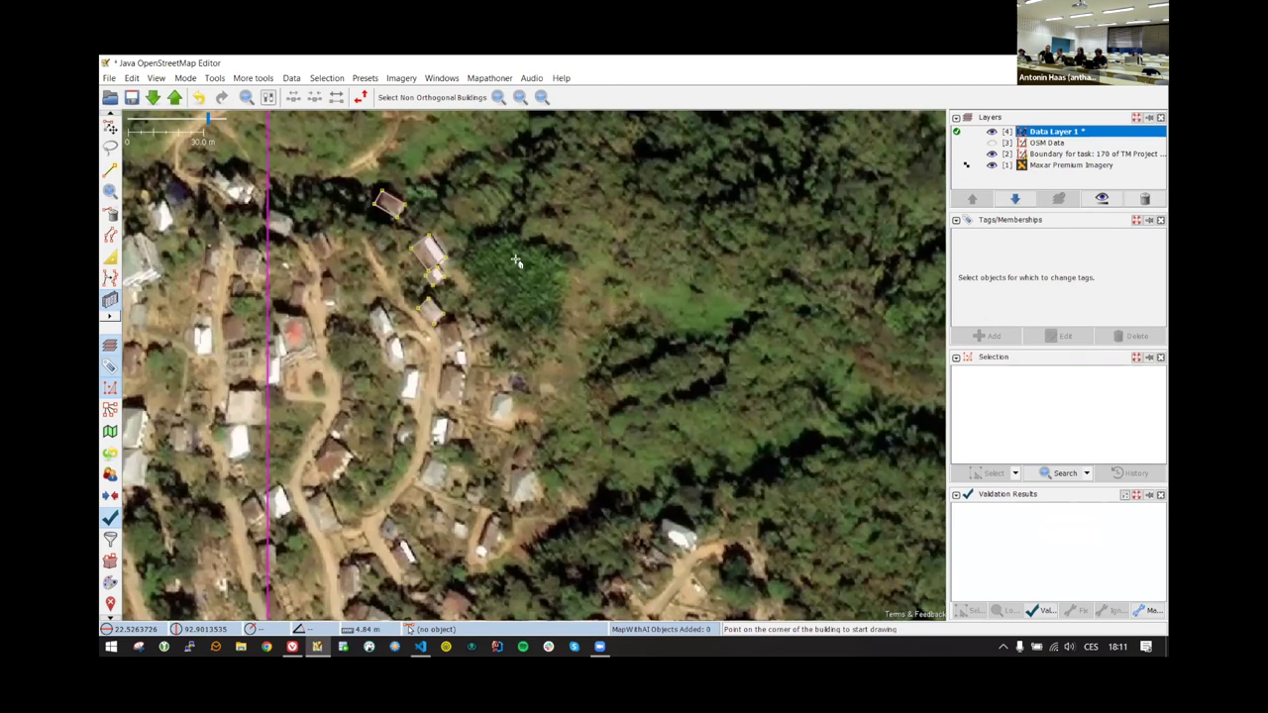
scroll(501, 354, "up", 3)
left_click(373, 296)
left_click(379, 343)
left_click(412, 338)
left_click(382, 378)
left_click(420, 394)
left_click(404, 454)
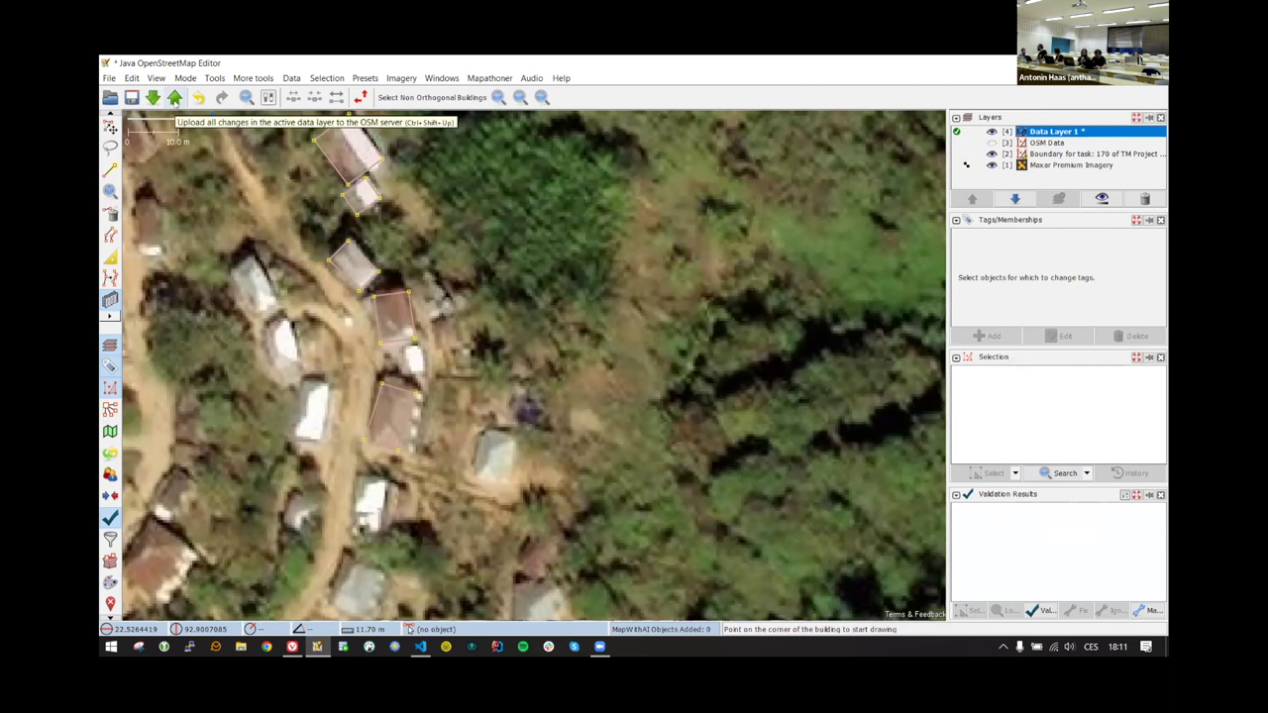
- Review the upload dialog's comment and Maxar Premium Imagery source settings, check the Tasking Manager task page, and close the dialog without uploading
left_click(175, 98)
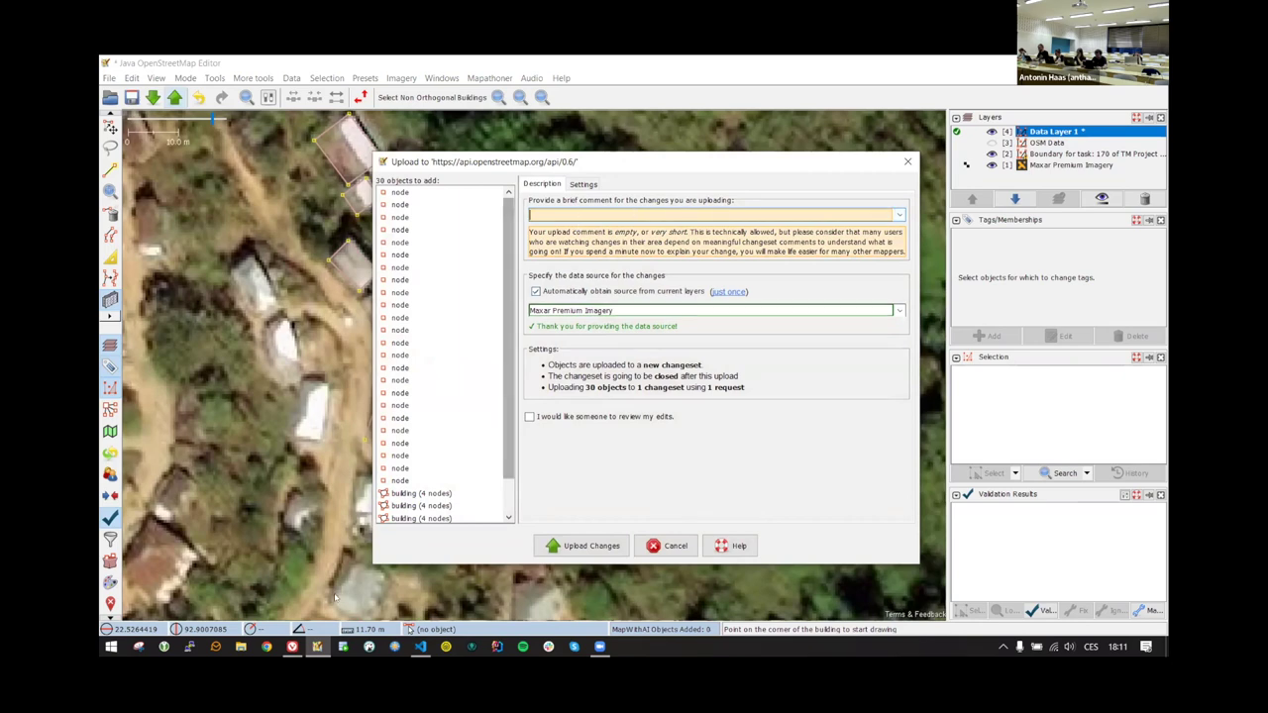
key("alt+Tab")
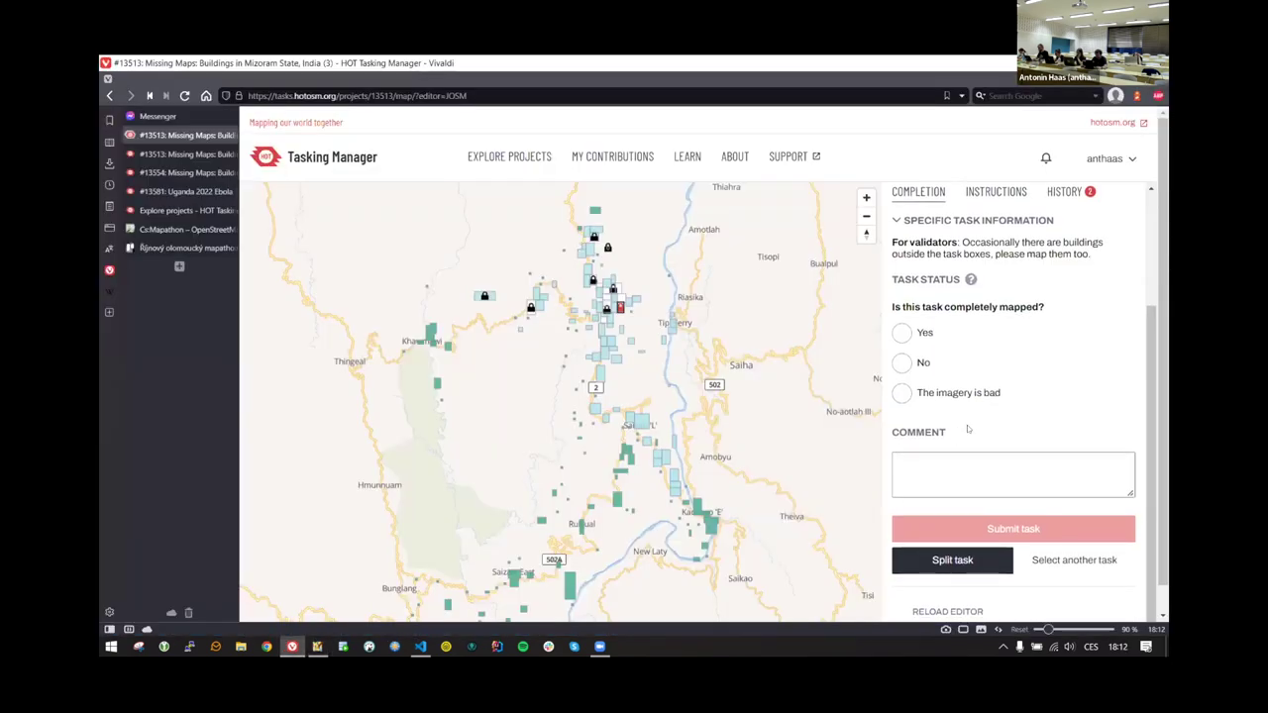
scroll(956, 437, "up", 2)
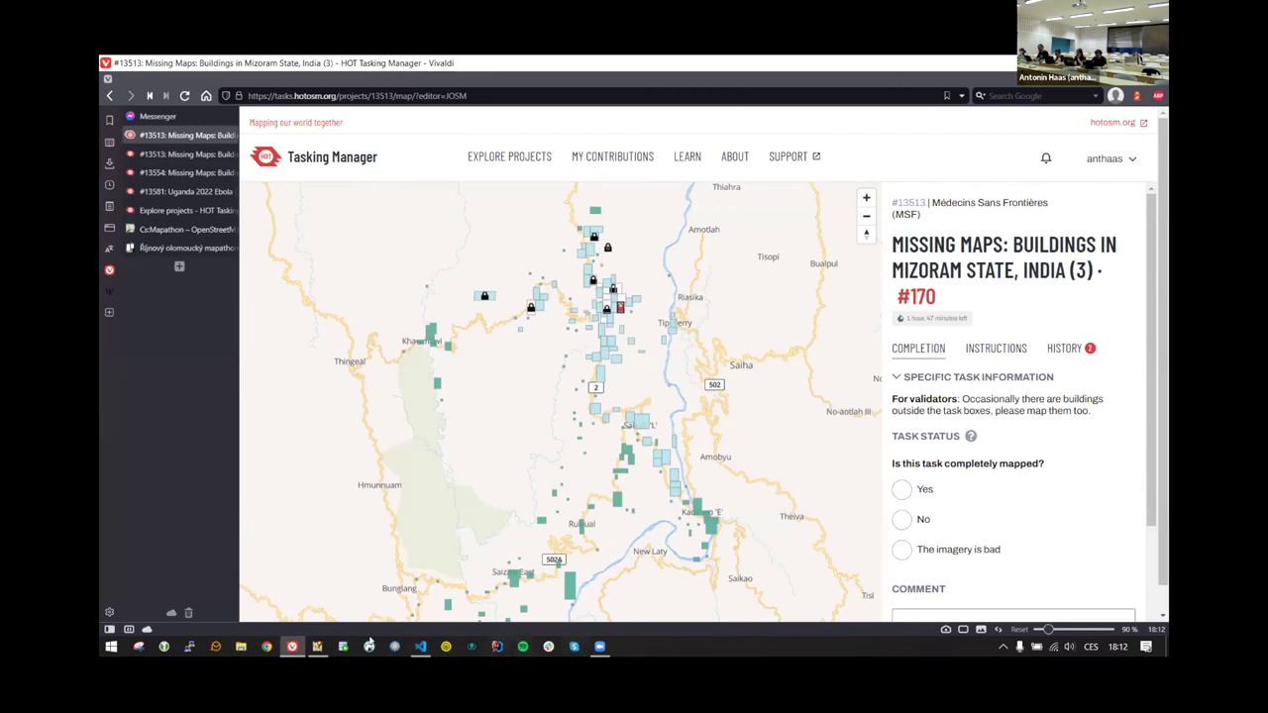
left_click(317, 646)
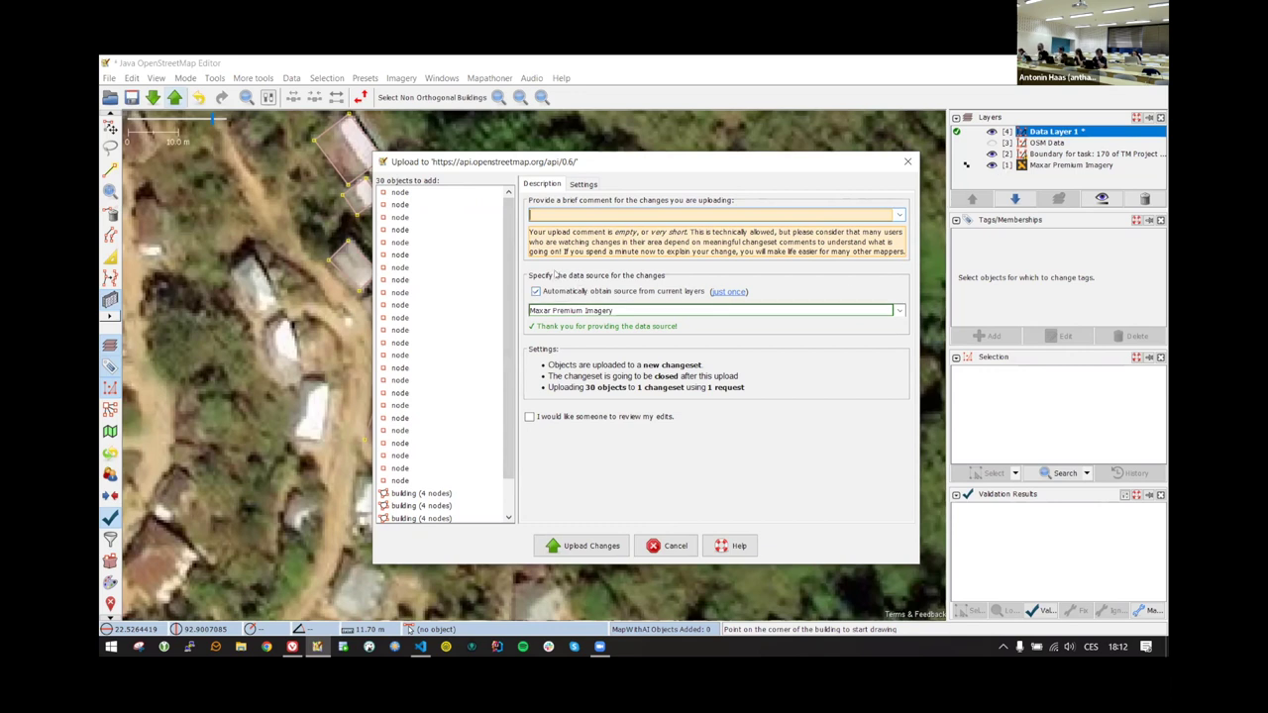
left_click(552, 295)
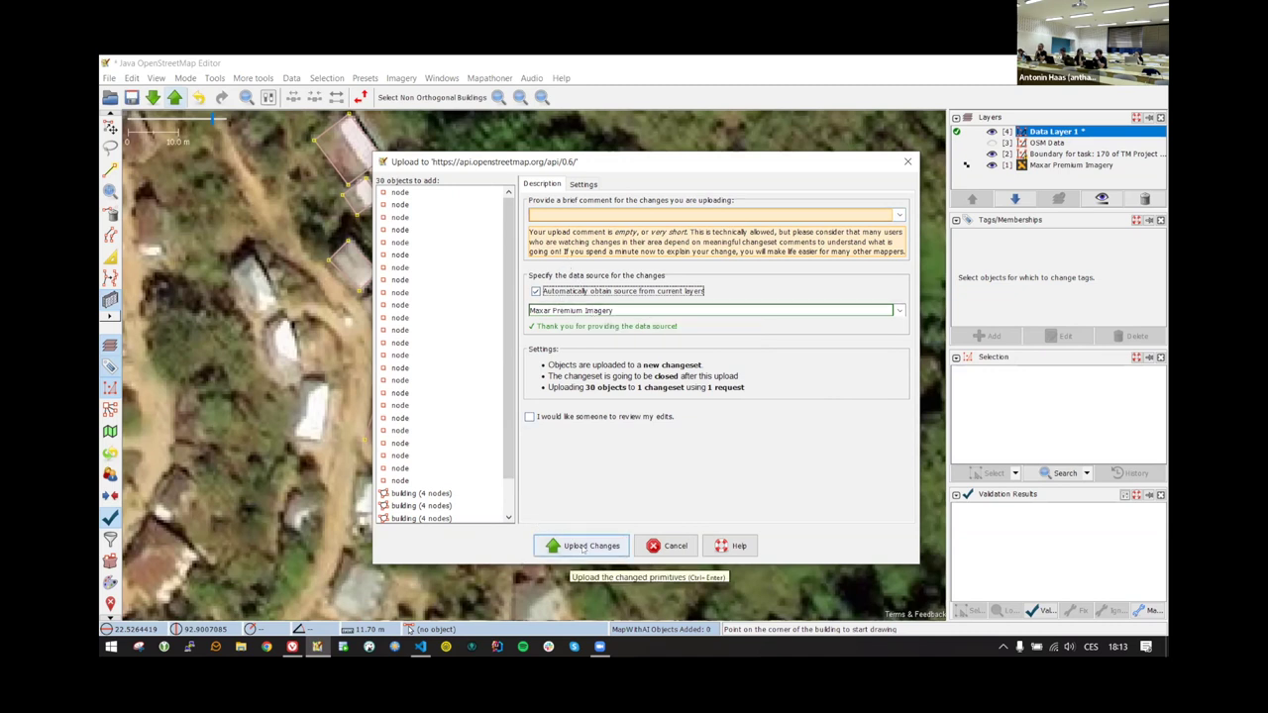
left_click(906, 164)
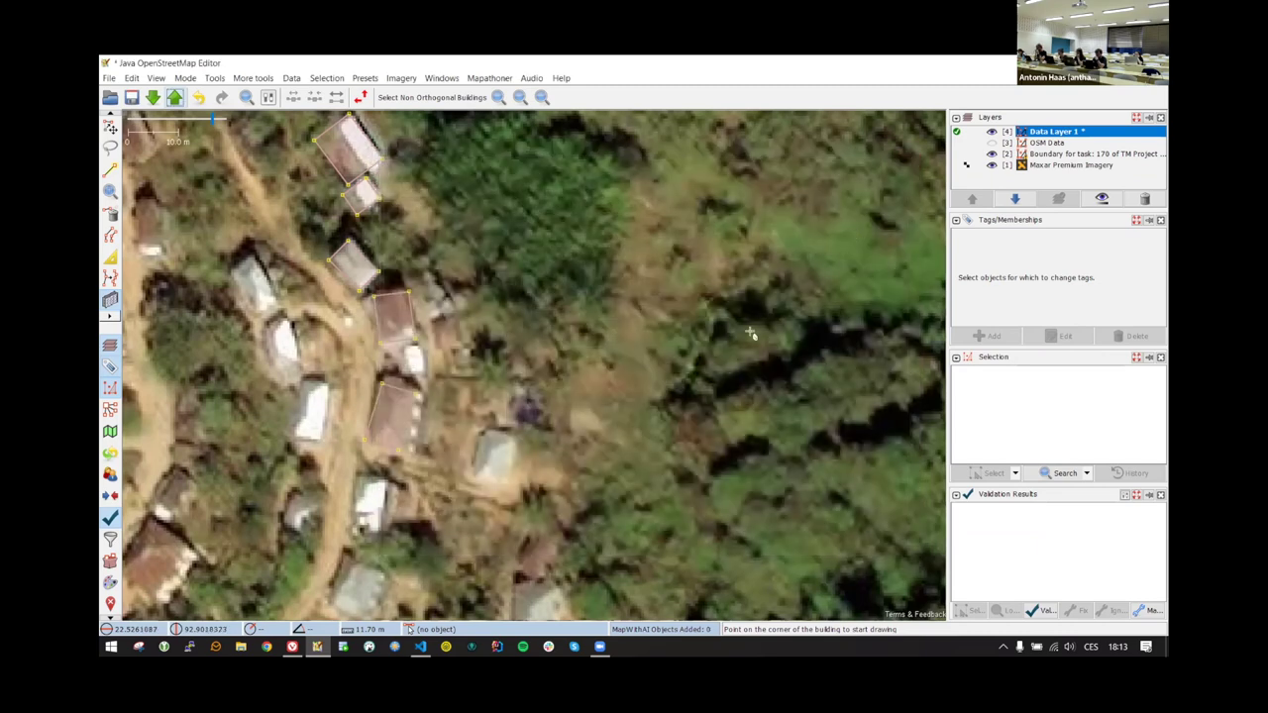
- Hide and restore the Validation Results panel, and run validation on Data Layer 1
left_click_drag(670, 318, 716, 351)
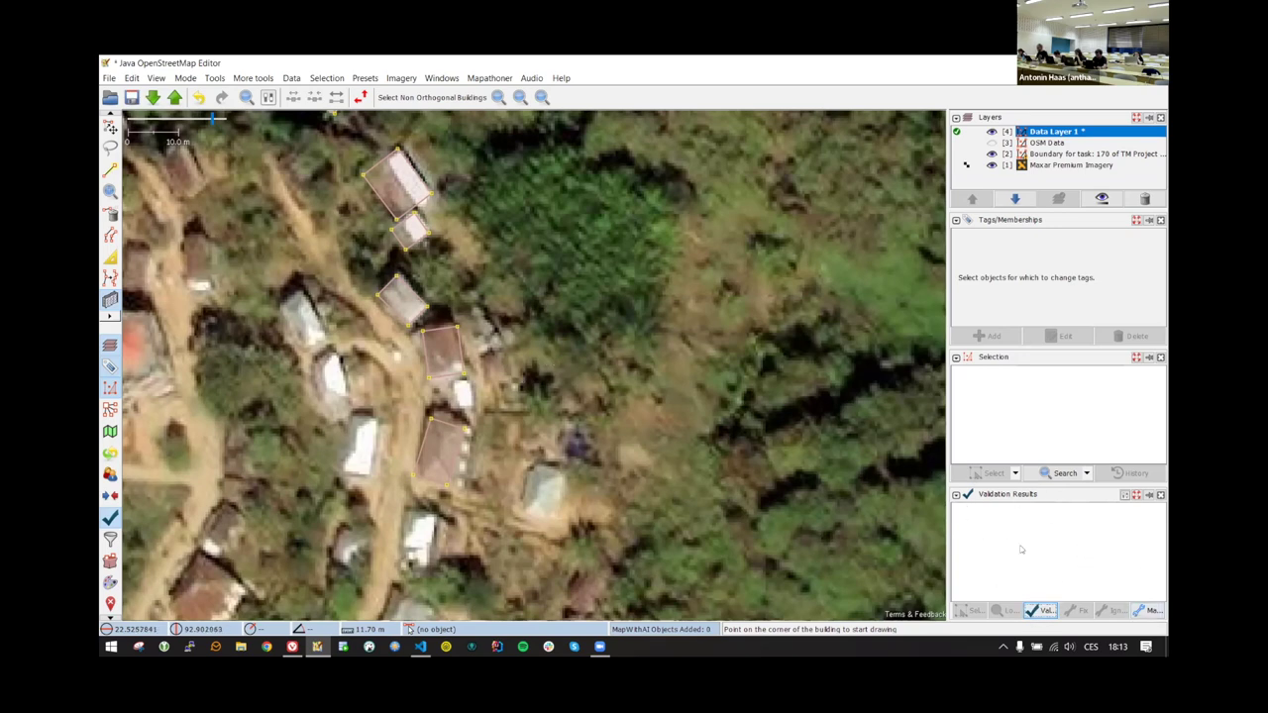
left_click(450, 79)
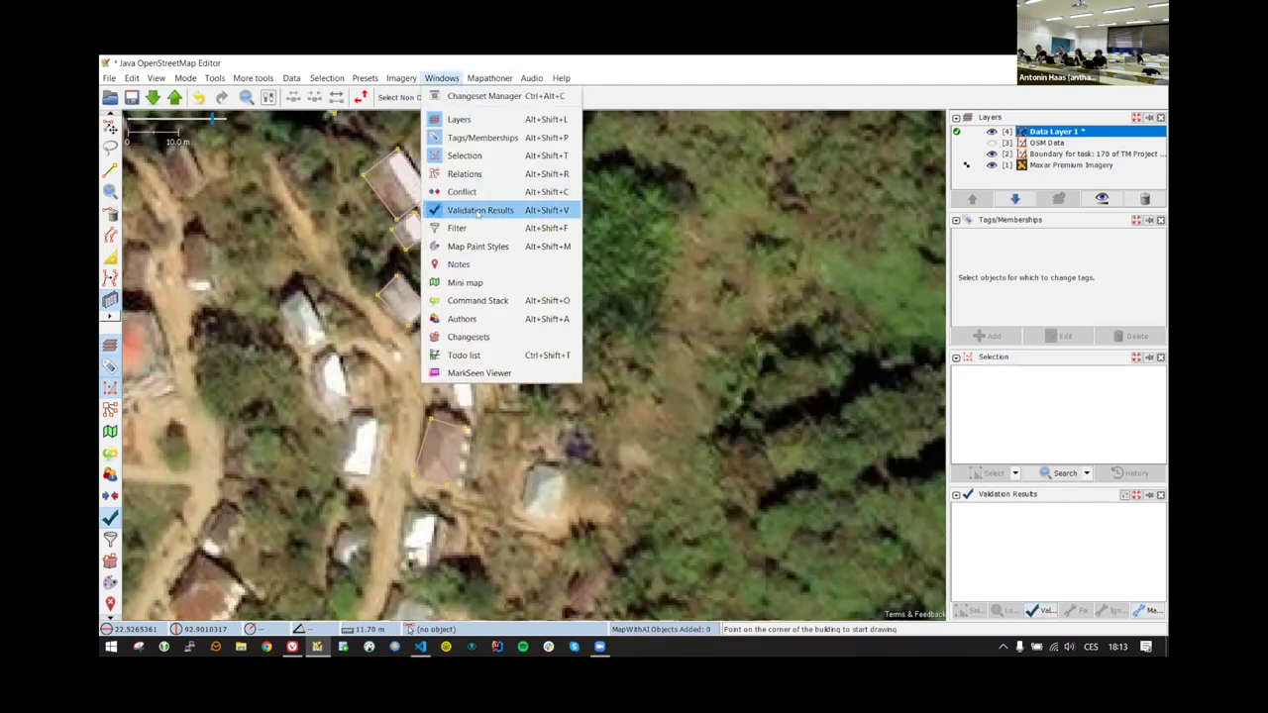
left_click(467, 204)
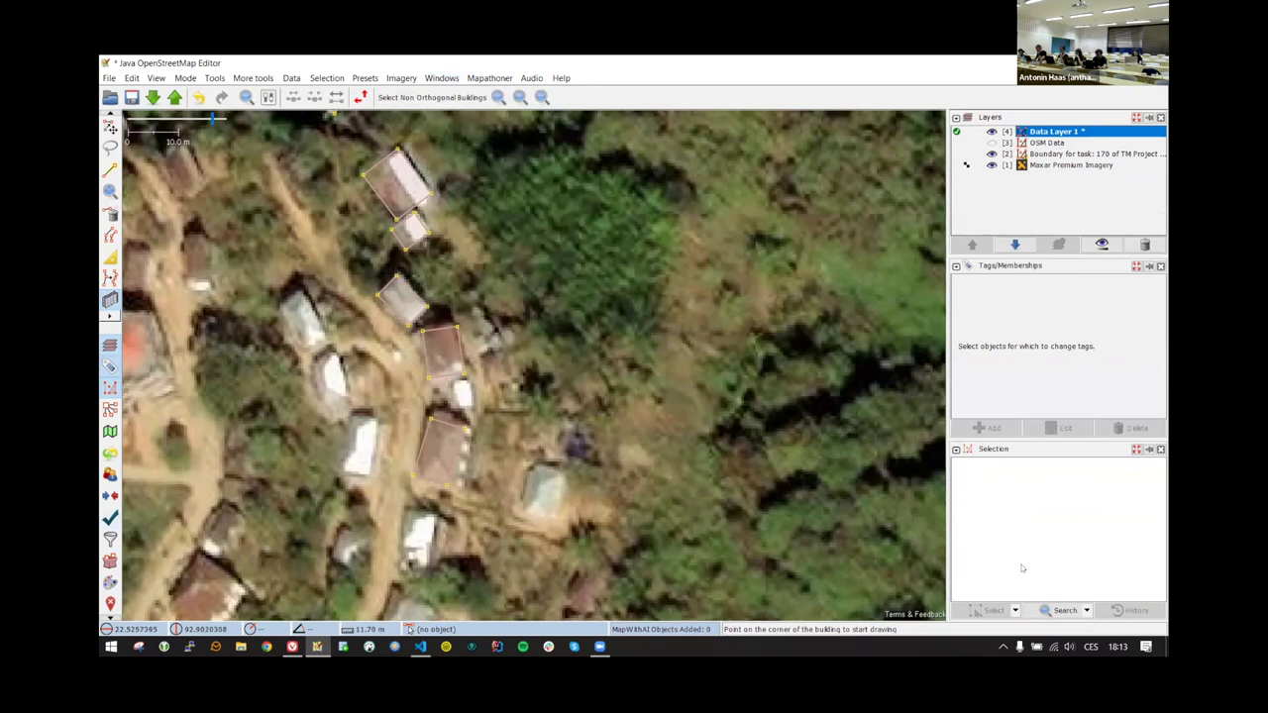
left_click(448, 80)
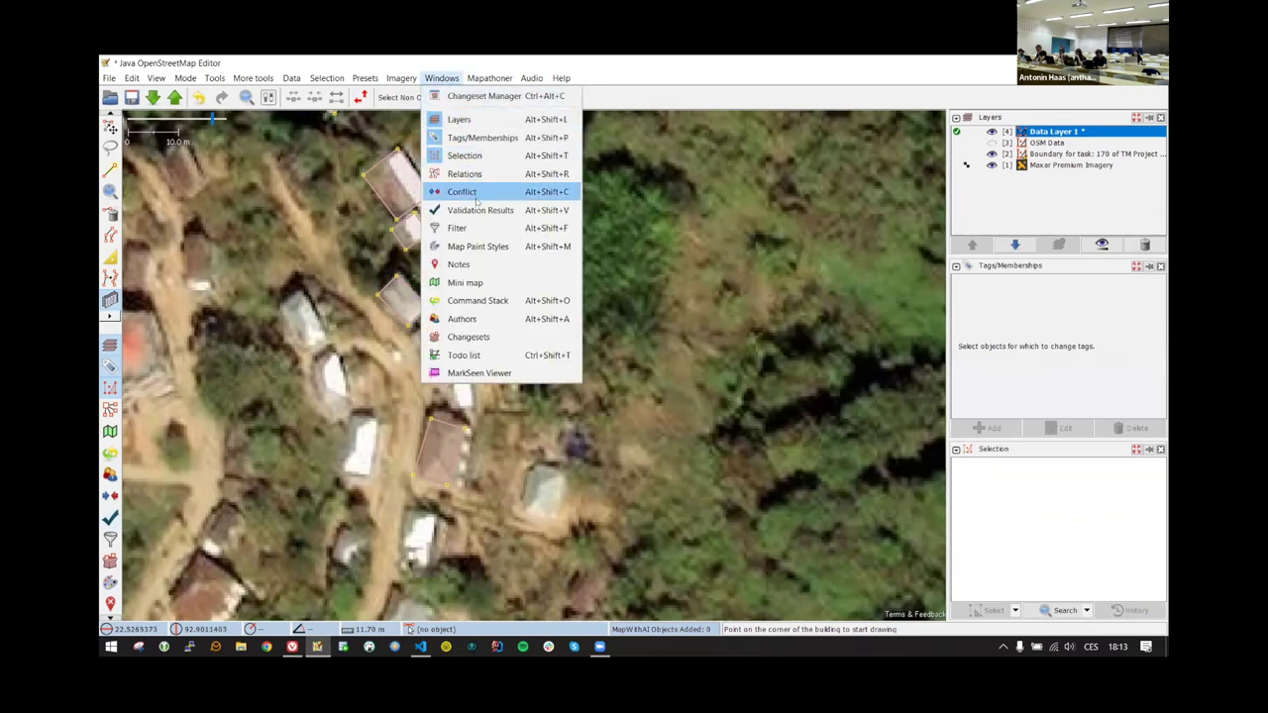
left_click(472, 209)
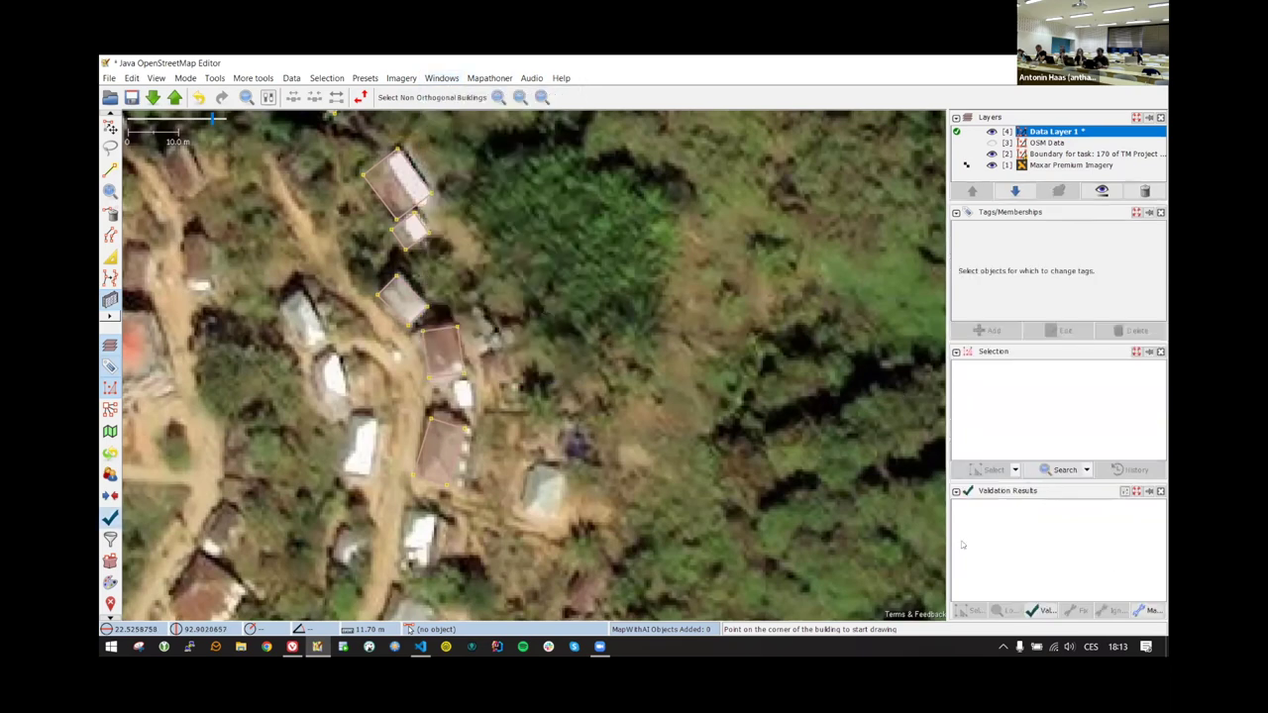
left_click(1040, 610)
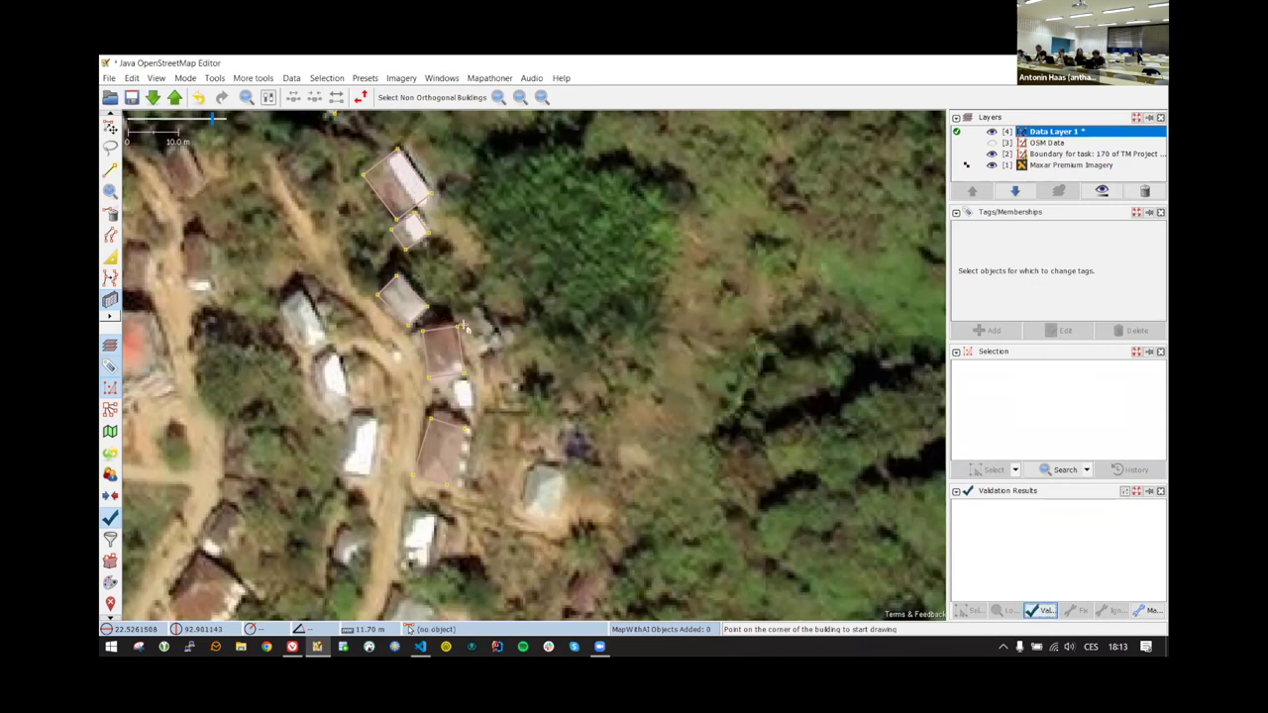
- Select the group of drawn buildings east of the path to inspect their building tag, and clear the selection
key("s")
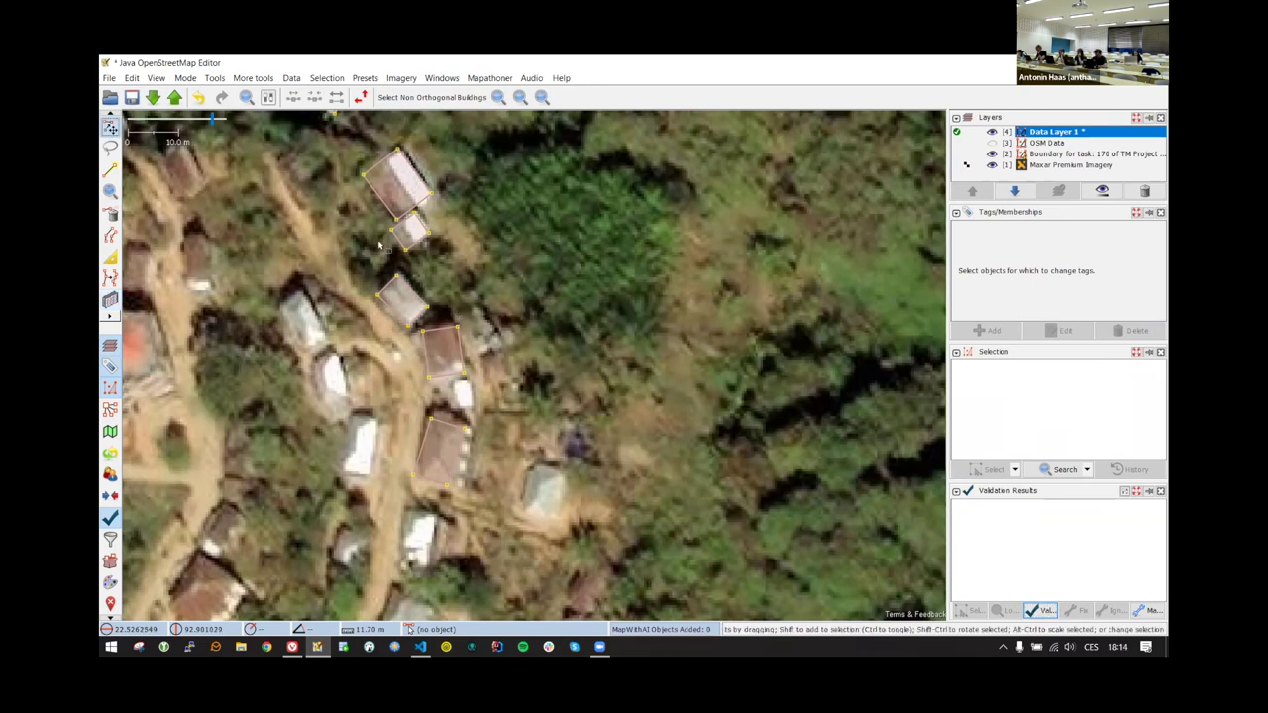
left_click_drag(299, 151, 654, 593)
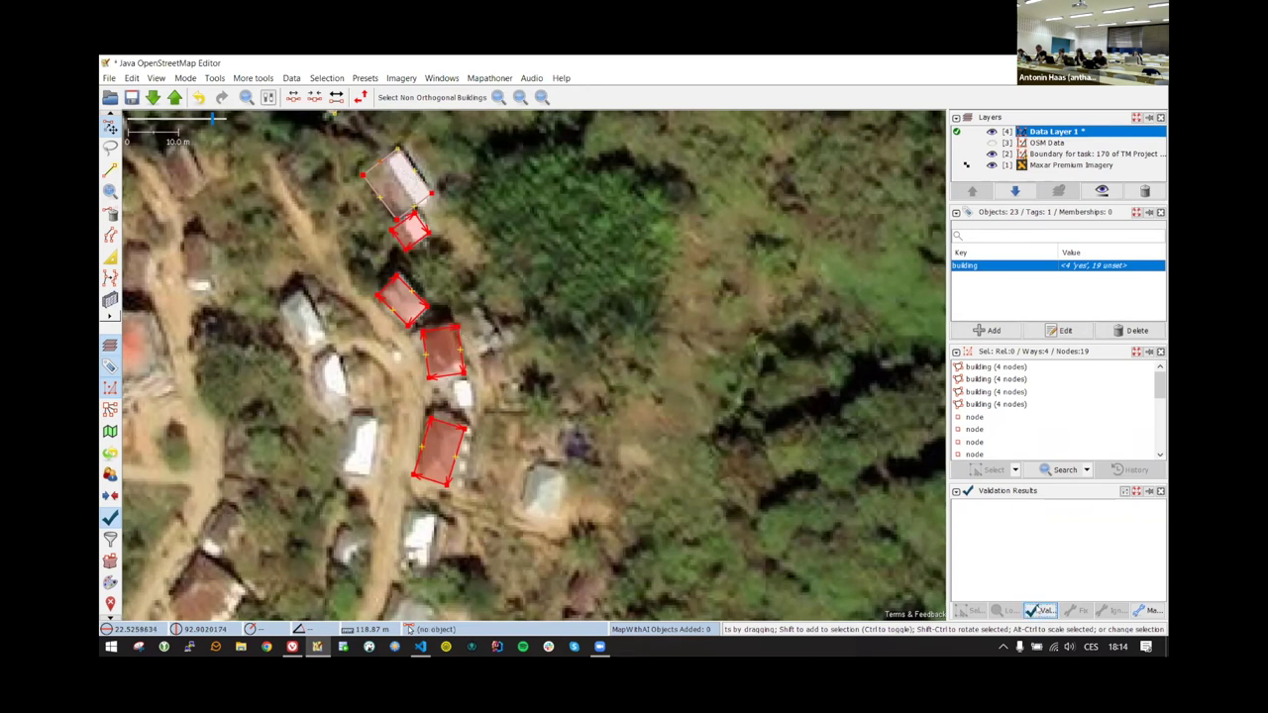
left_click(629, 381)
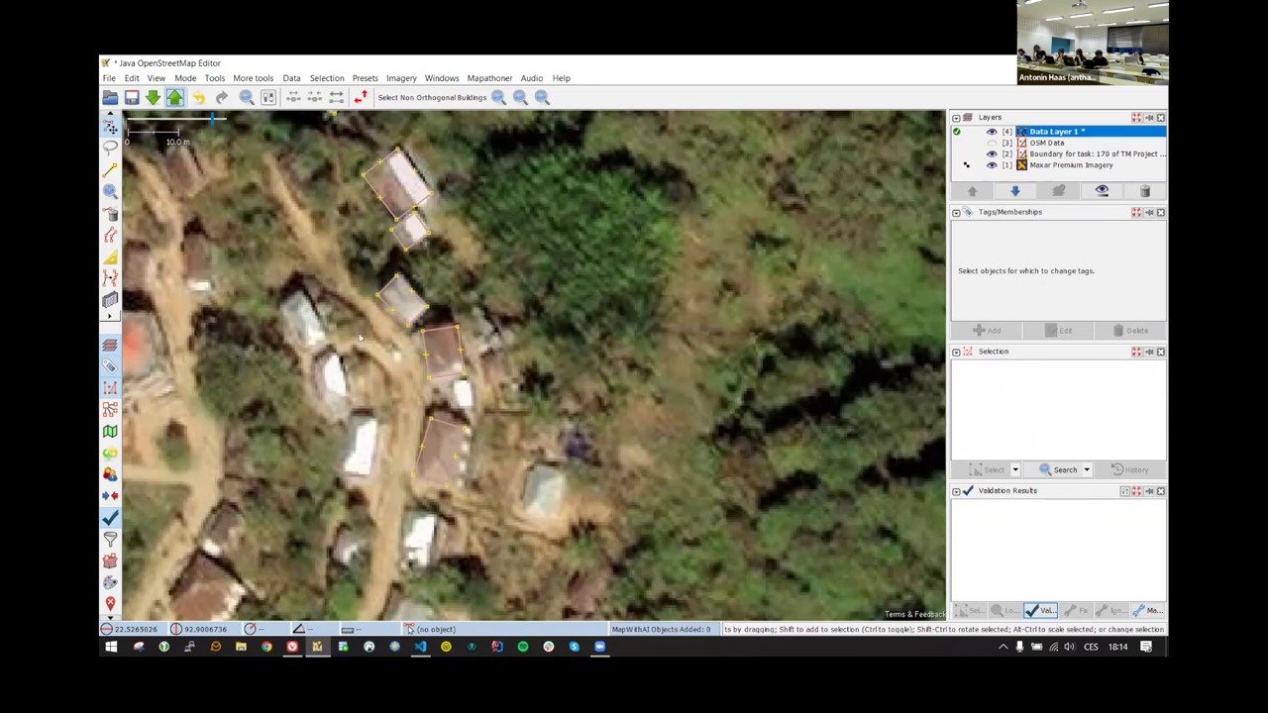
- Switch to the Tasking Manager and answer Yes to whether the task is completely mapped, readying the comment field
left_click(292, 646)
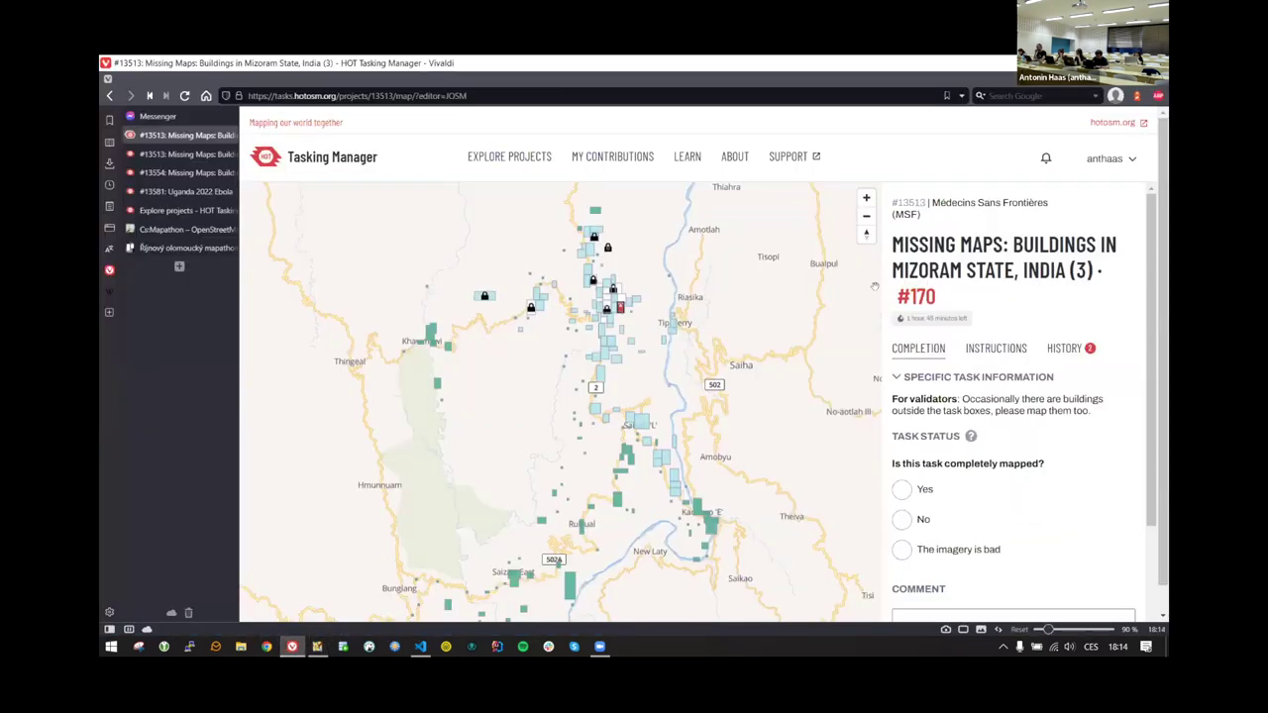
scroll(897, 377, "down", 3)
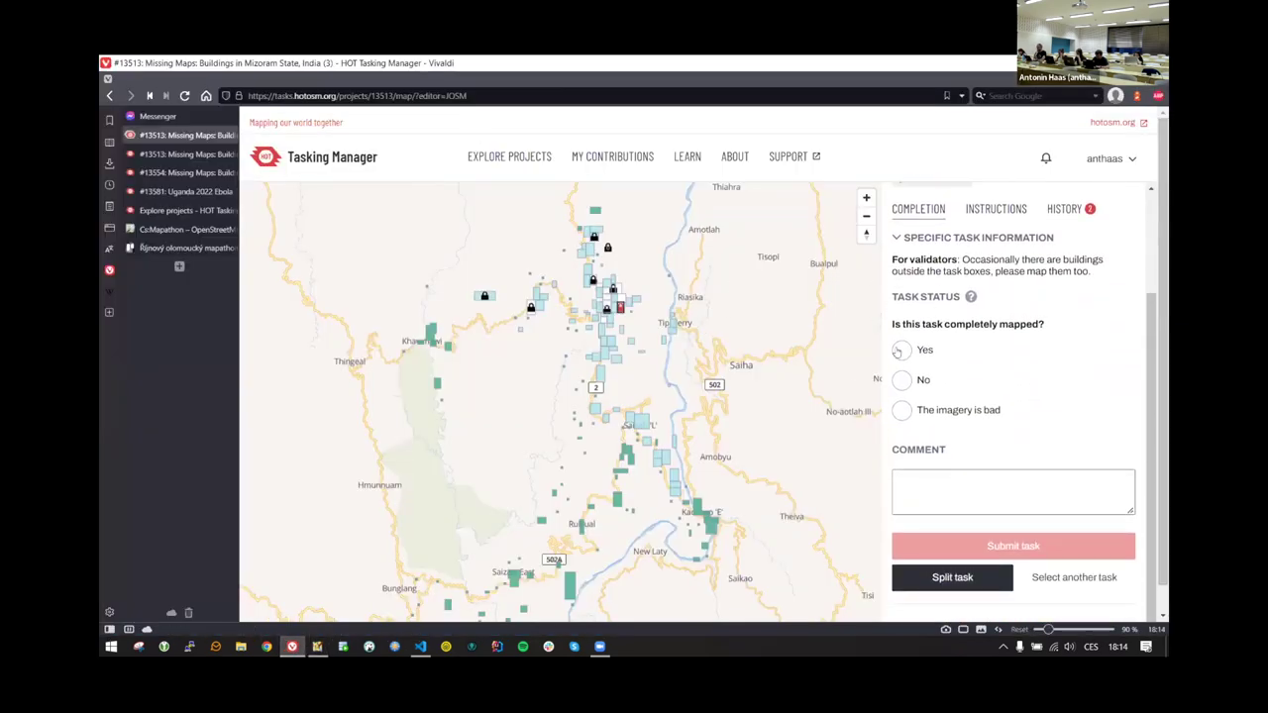
left_click(897, 350)
left_click(933, 491)
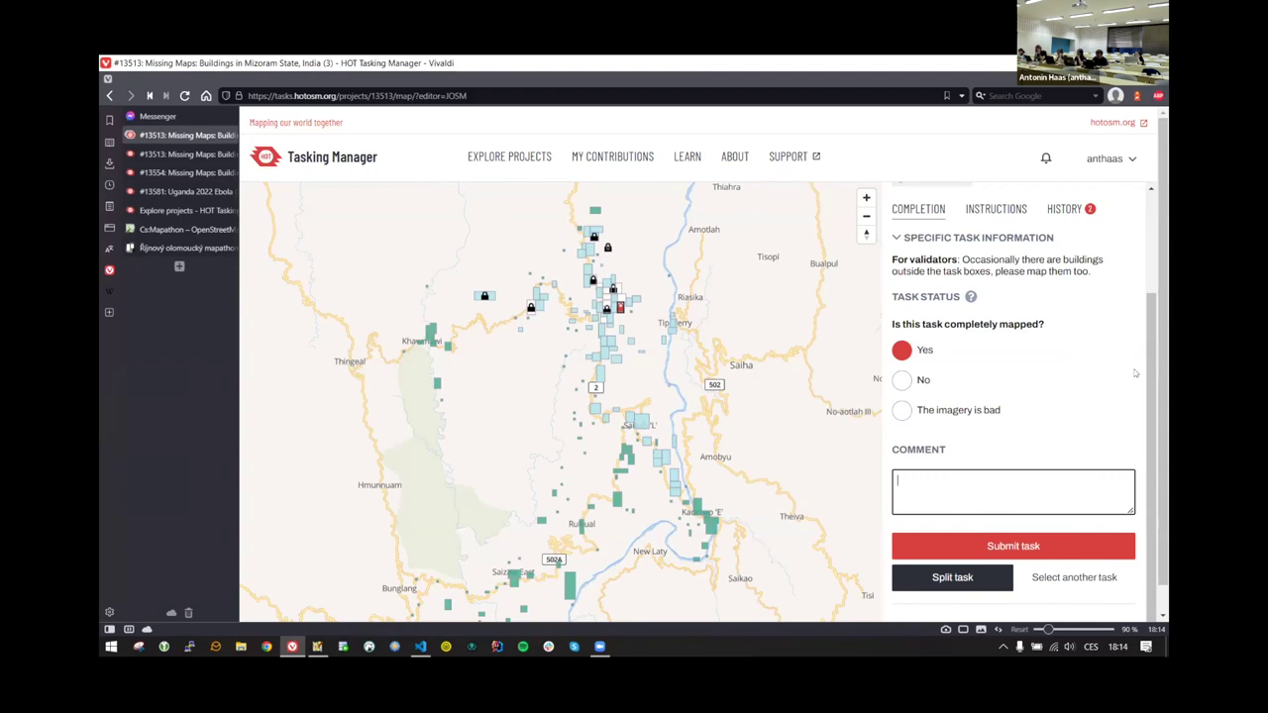
- Dismiss the open upload dialog in JOSM, and answer No in the Tasking Manager to whether the task is completely mapped
key("alt+Tab")
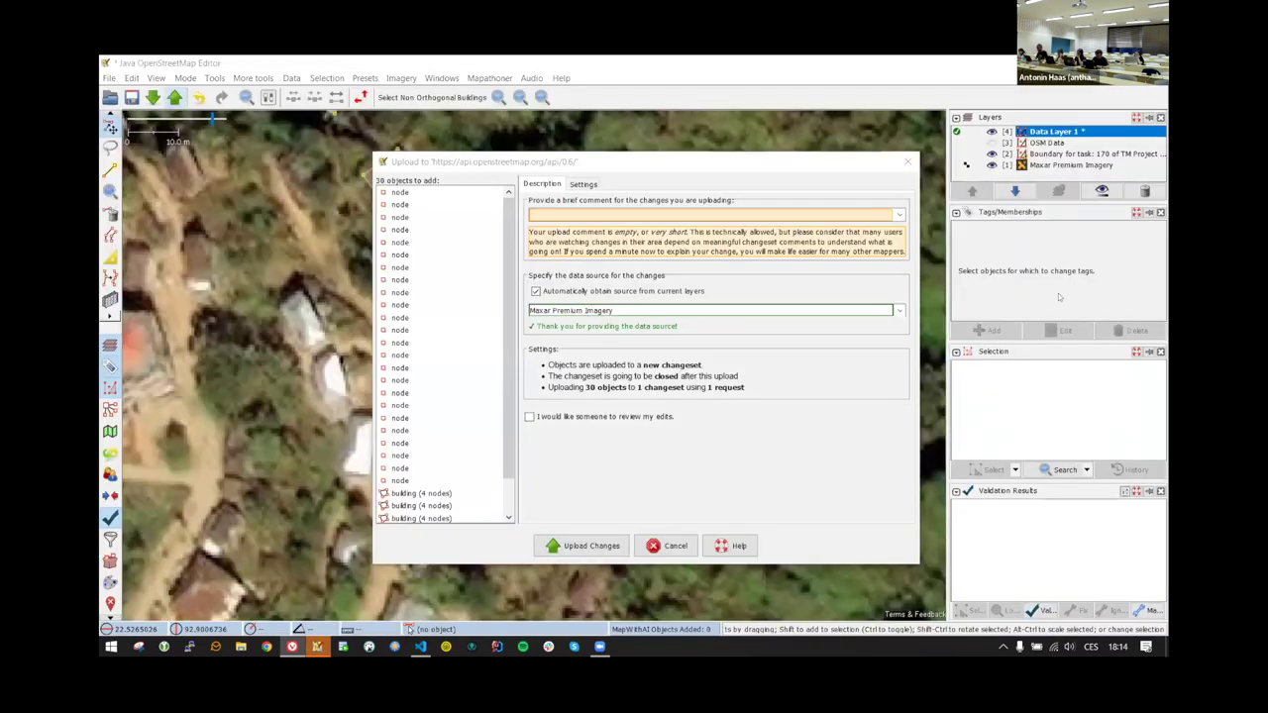
left_click(906, 162)
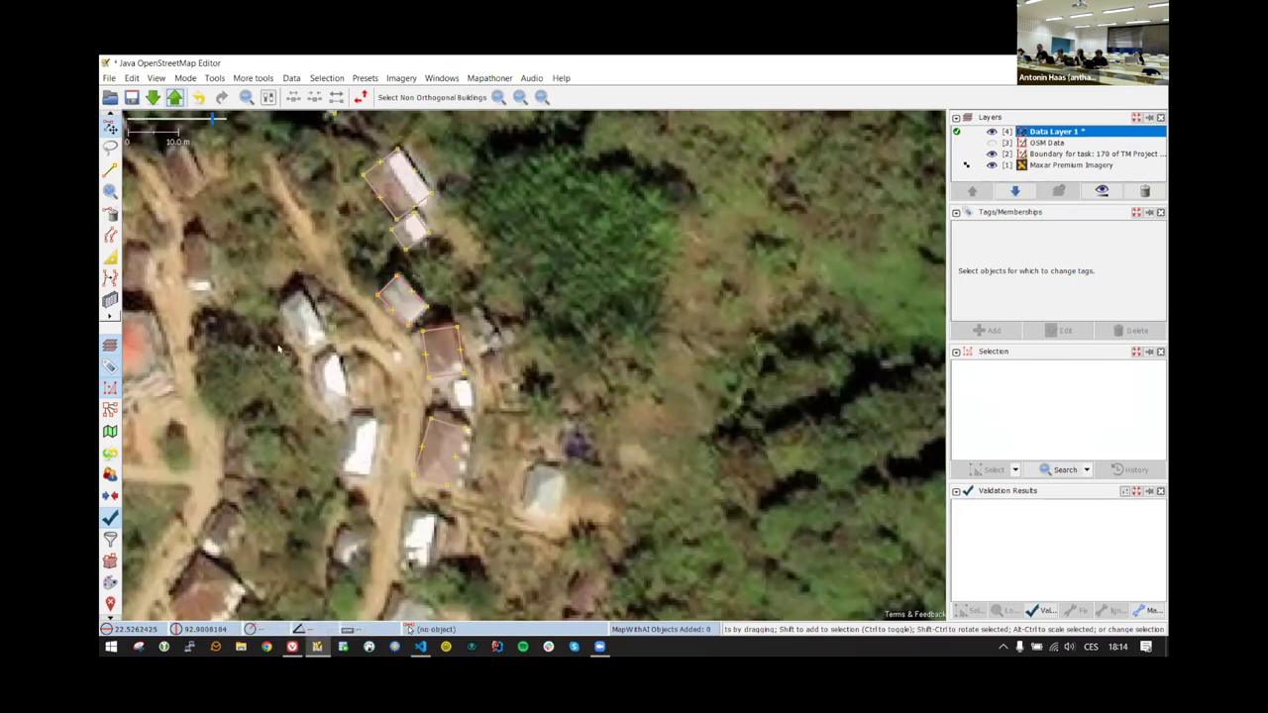
key("alt+Tab")
left_click(902, 379)
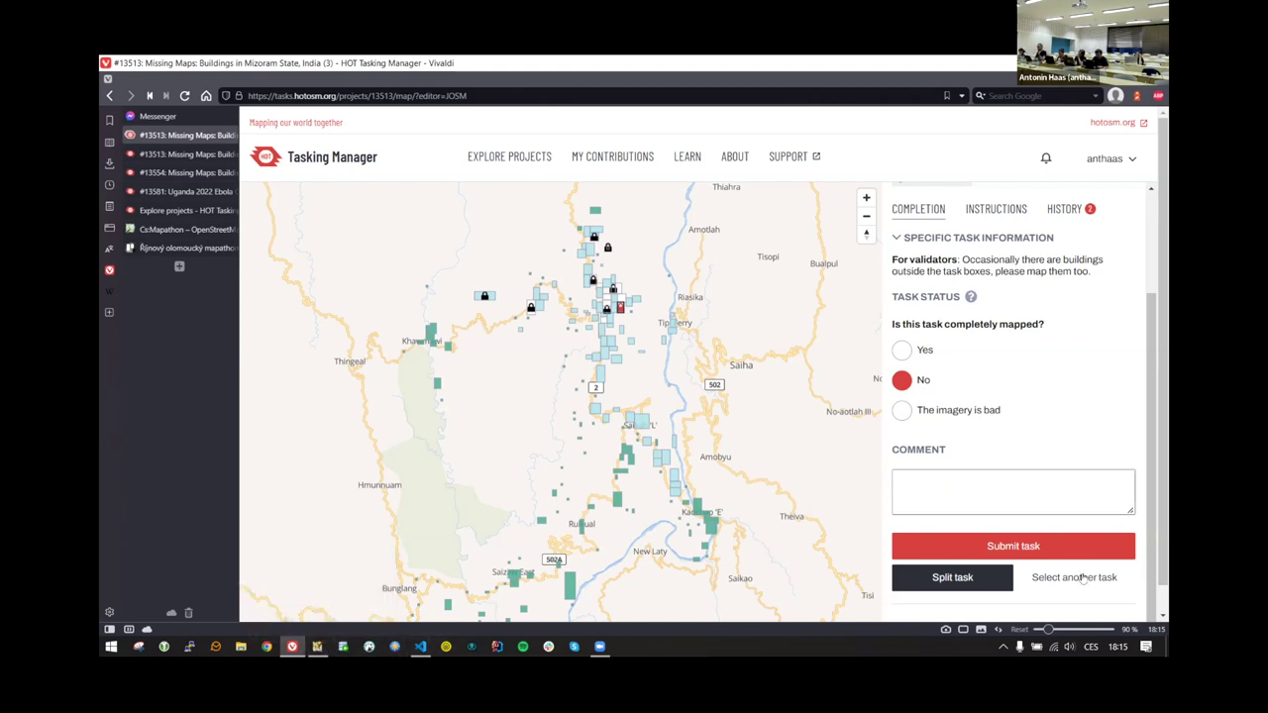
key("alt+Tab")
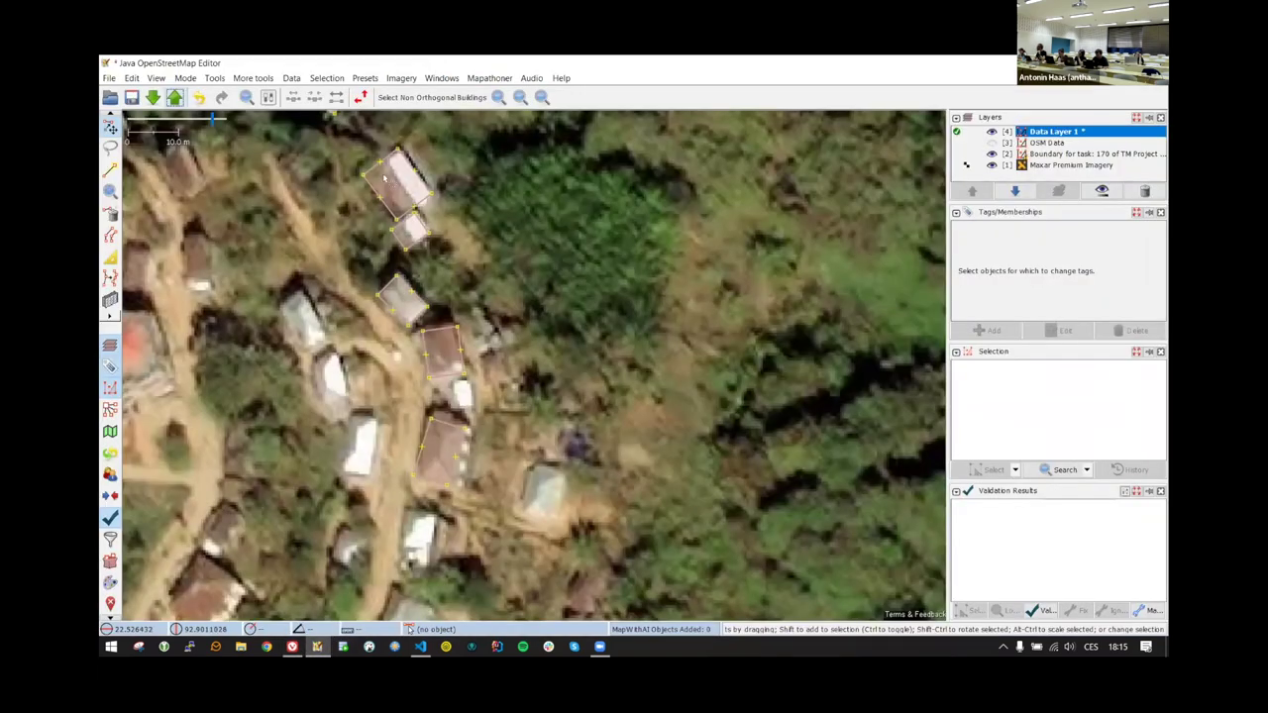
left_click_drag(263, 323, 511, 308)
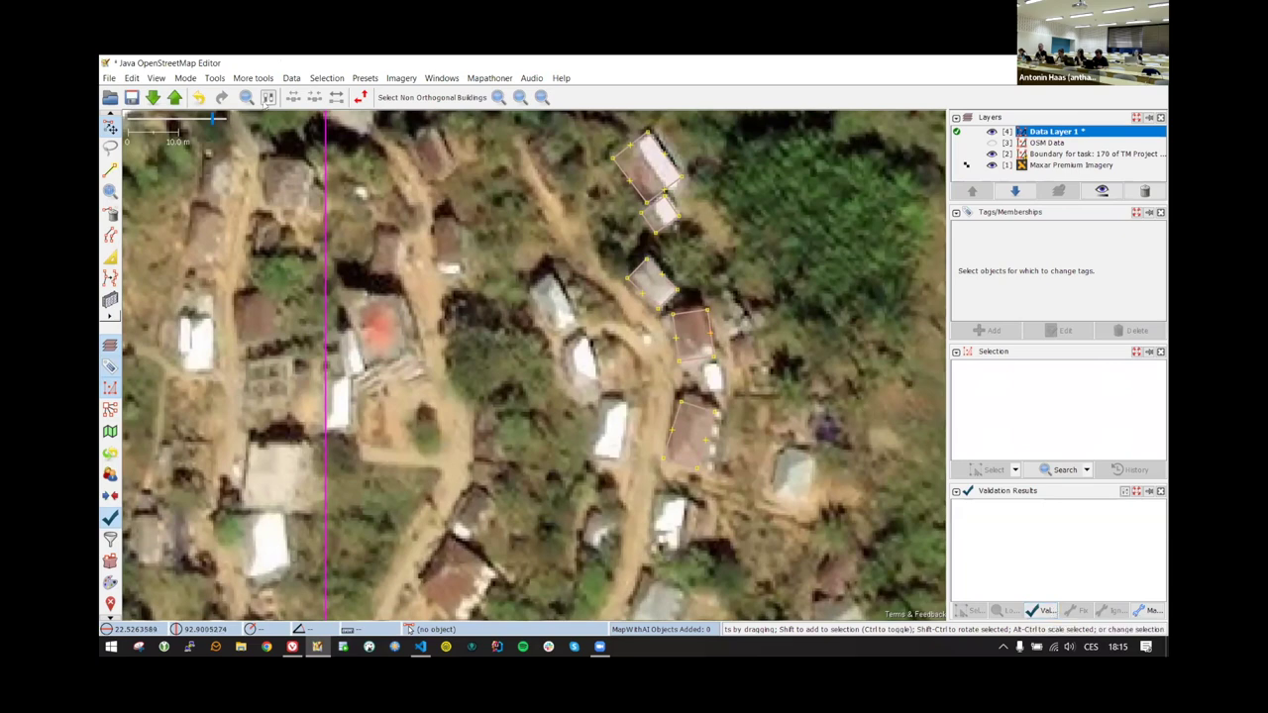
left_click(292, 646)
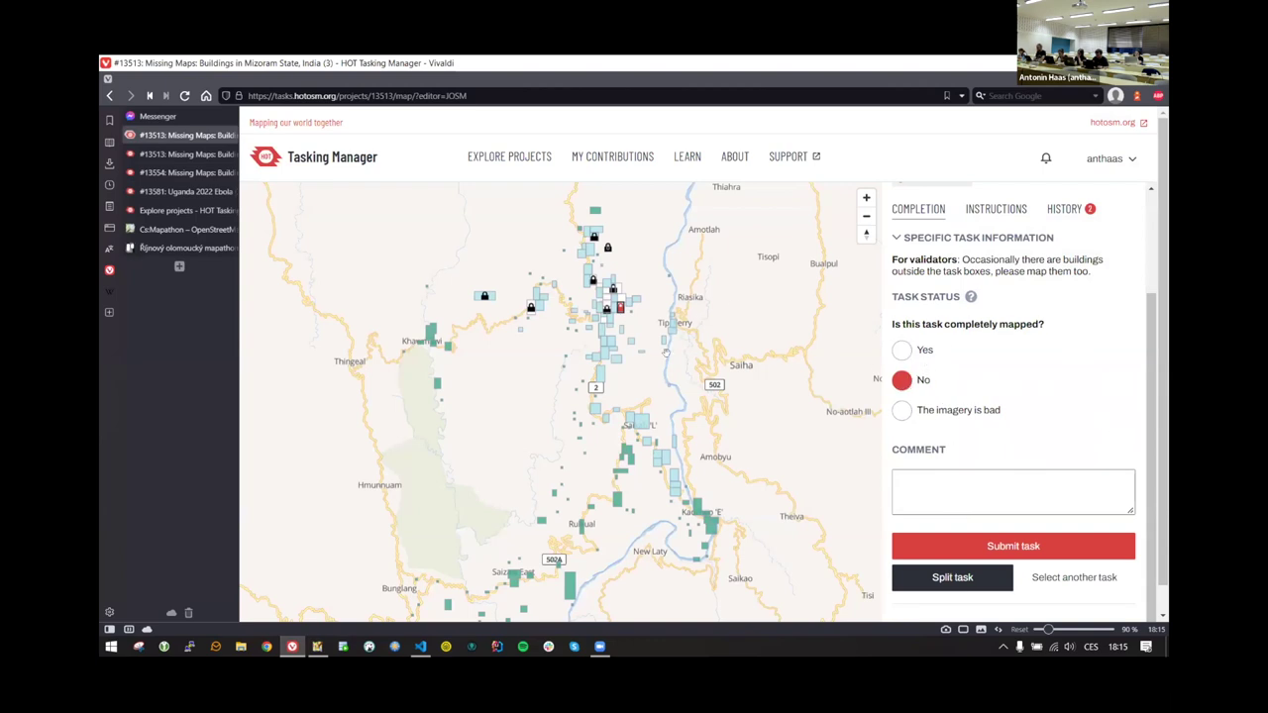
- Switch to JOSM and draw a building about 12.8 m deep, starting from the northeast corner node of the southernmost brown-roofed building
key("alt+Tab")
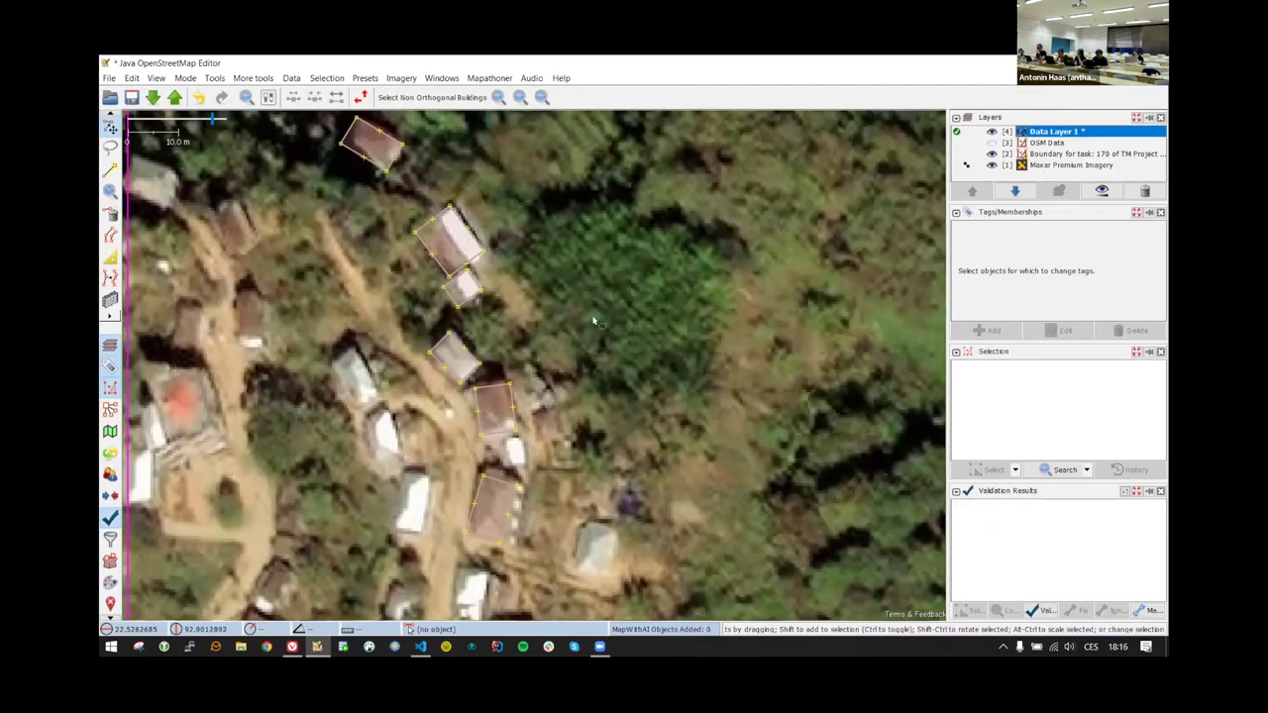
scroll(603, 355, "down", 3)
scroll(639, 319, "up", 3)
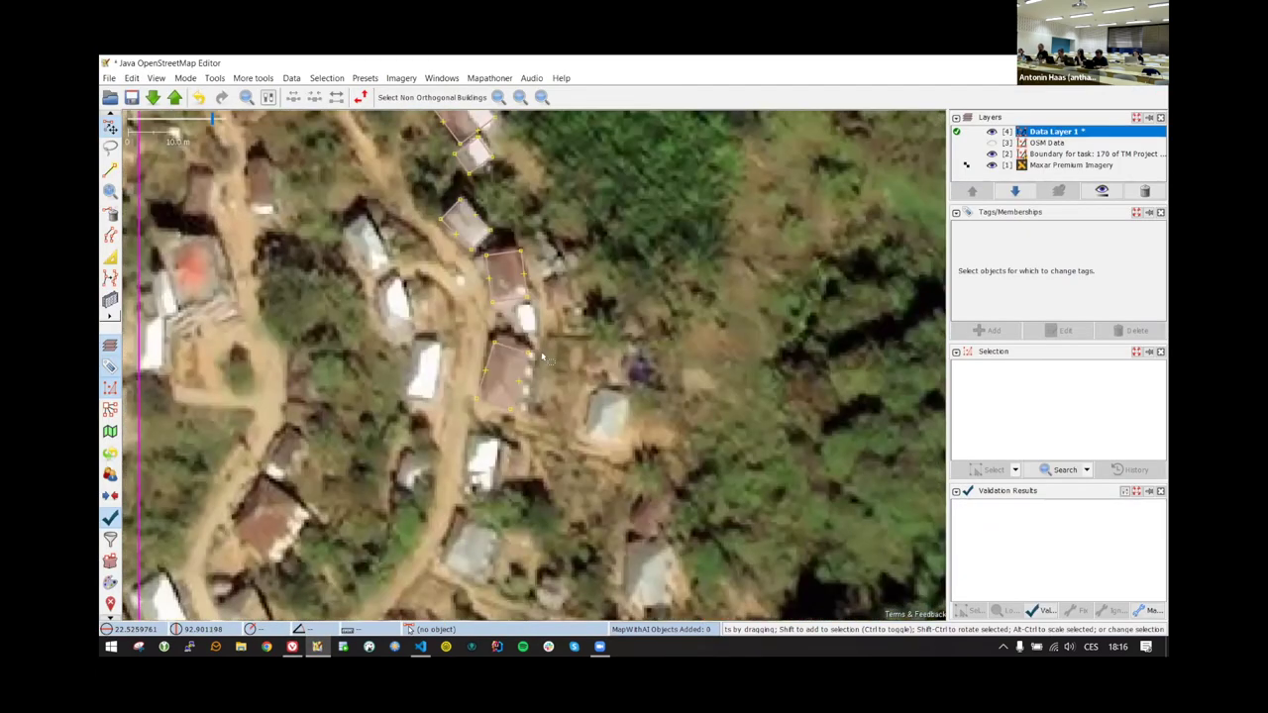
scroll(545, 355, "up", 2)
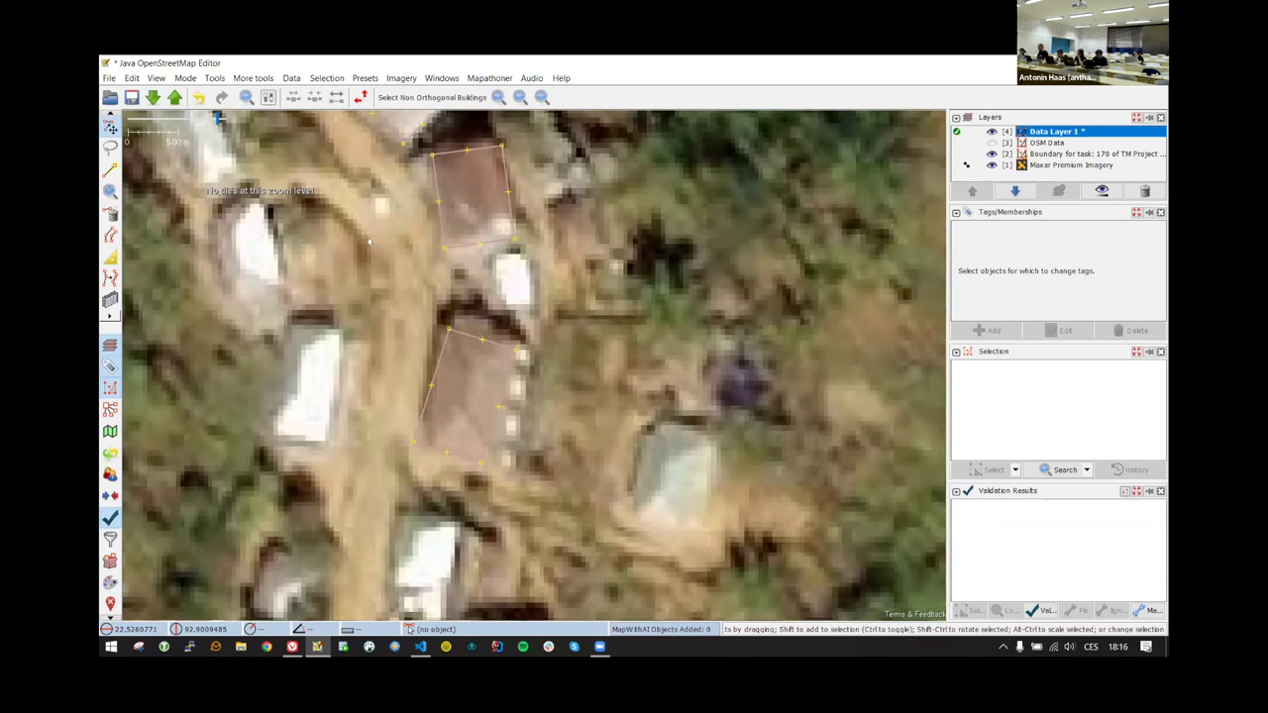
key("b")
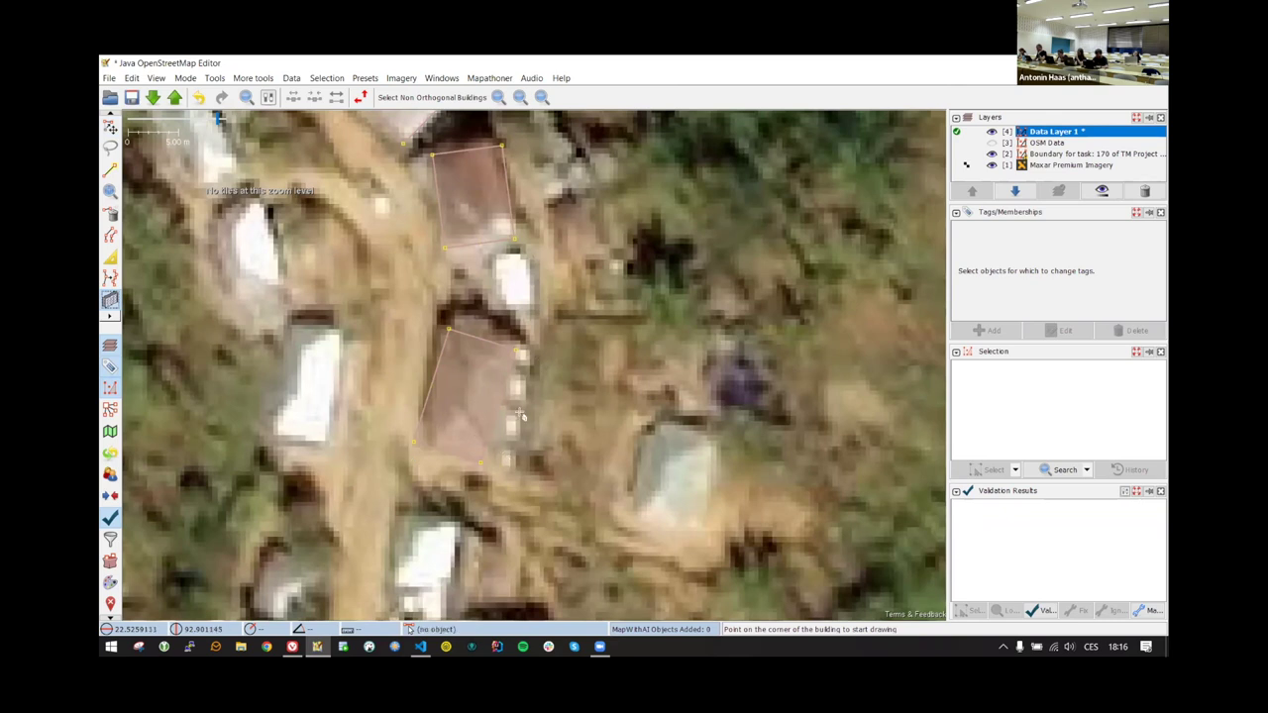
left_click(518, 352)
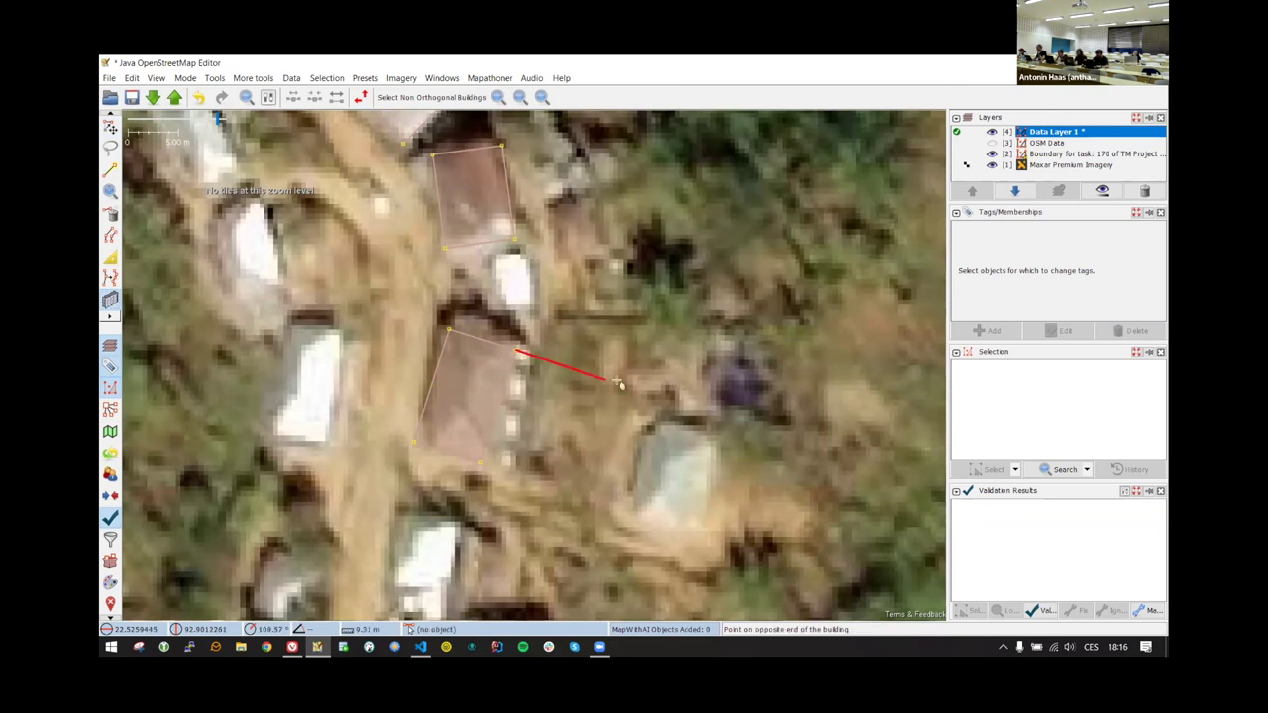
left_click(630, 381)
left_click(594, 500)
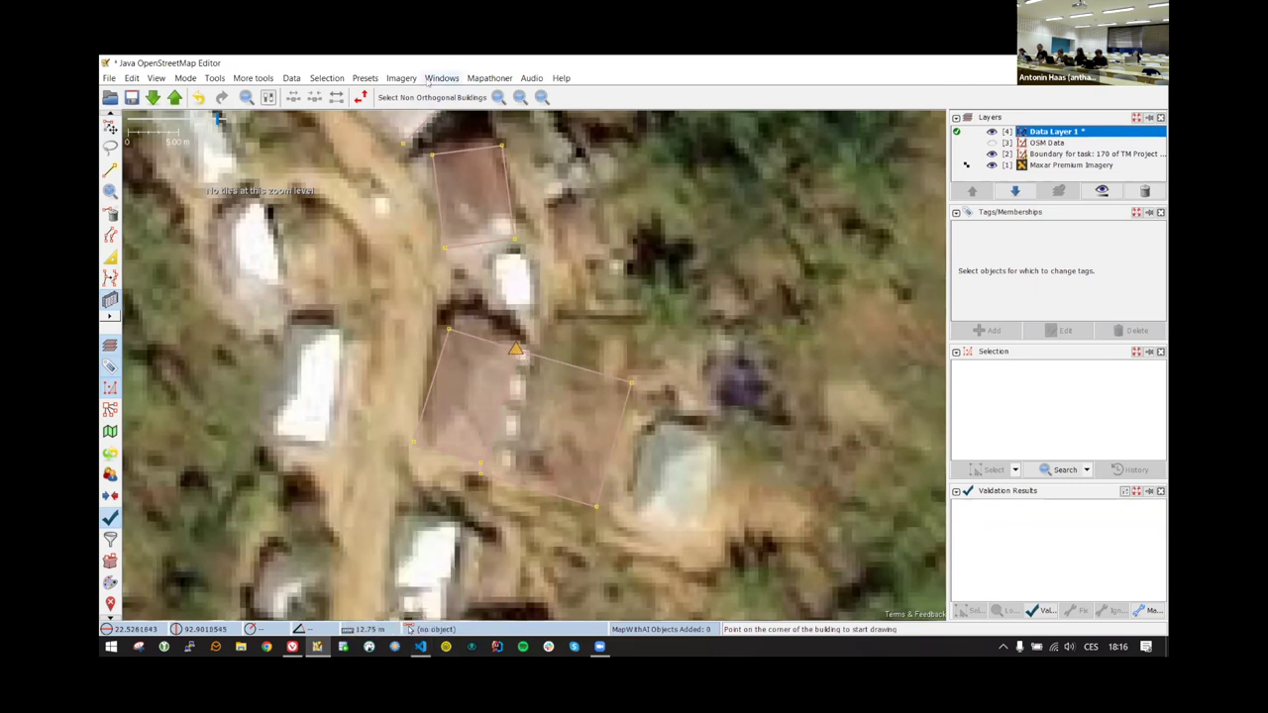
left_click(429, 80)
left_click(429, 84)
- Select the building just drawn east of the southernmost brown-roofed building, and check the northern corner node between them
scroll(515, 349, "down", 3)
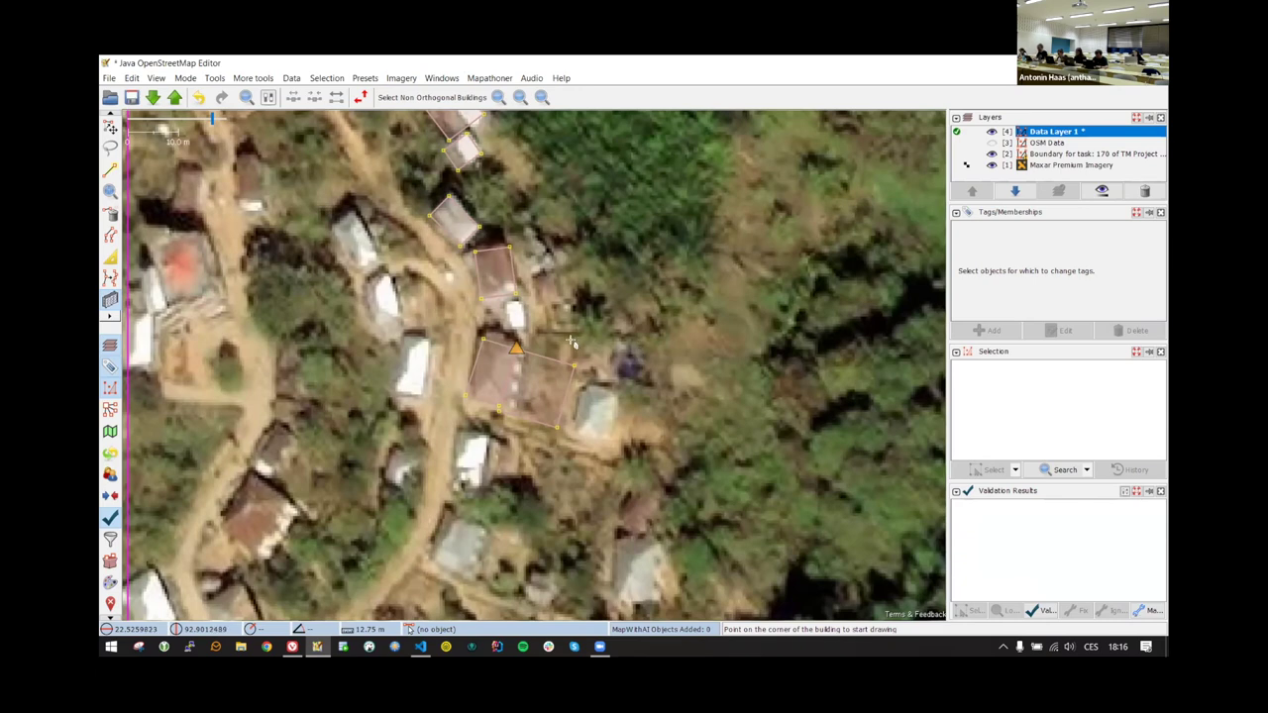
scroll(570, 342, "up", 2)
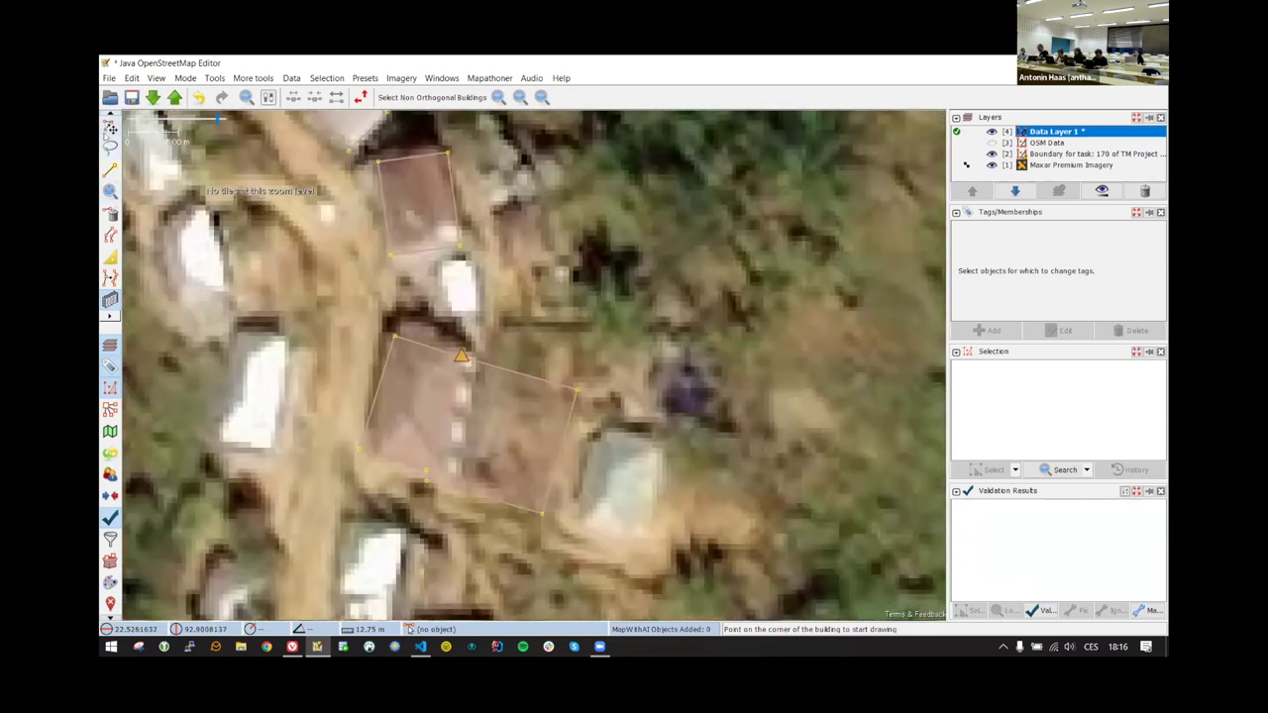
left_click(110, 129)
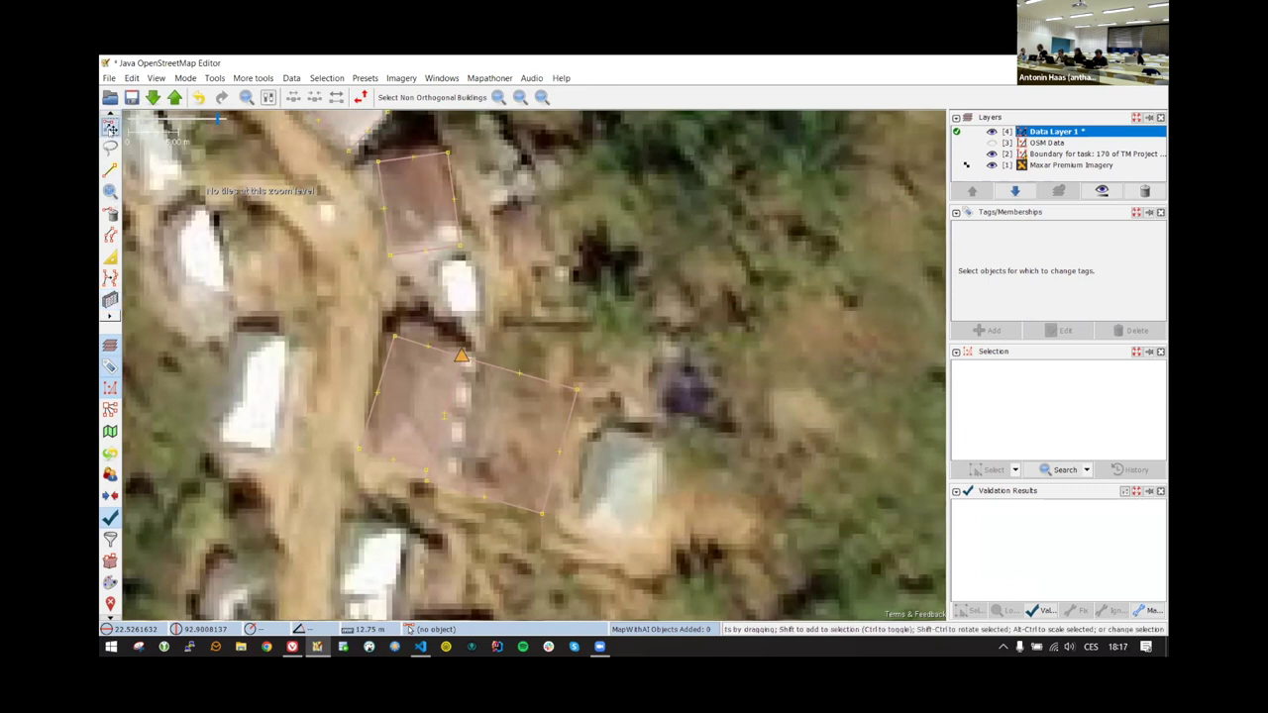
left_click(497, 372)
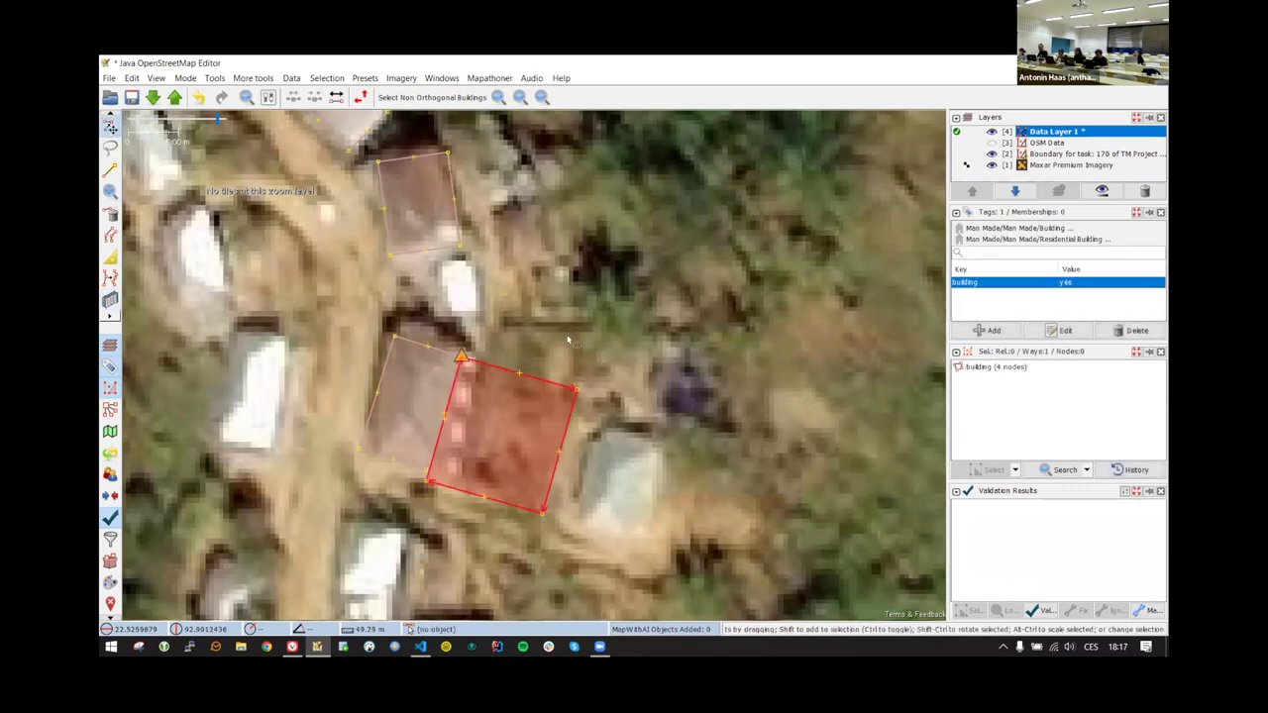
left_click(462, 357)
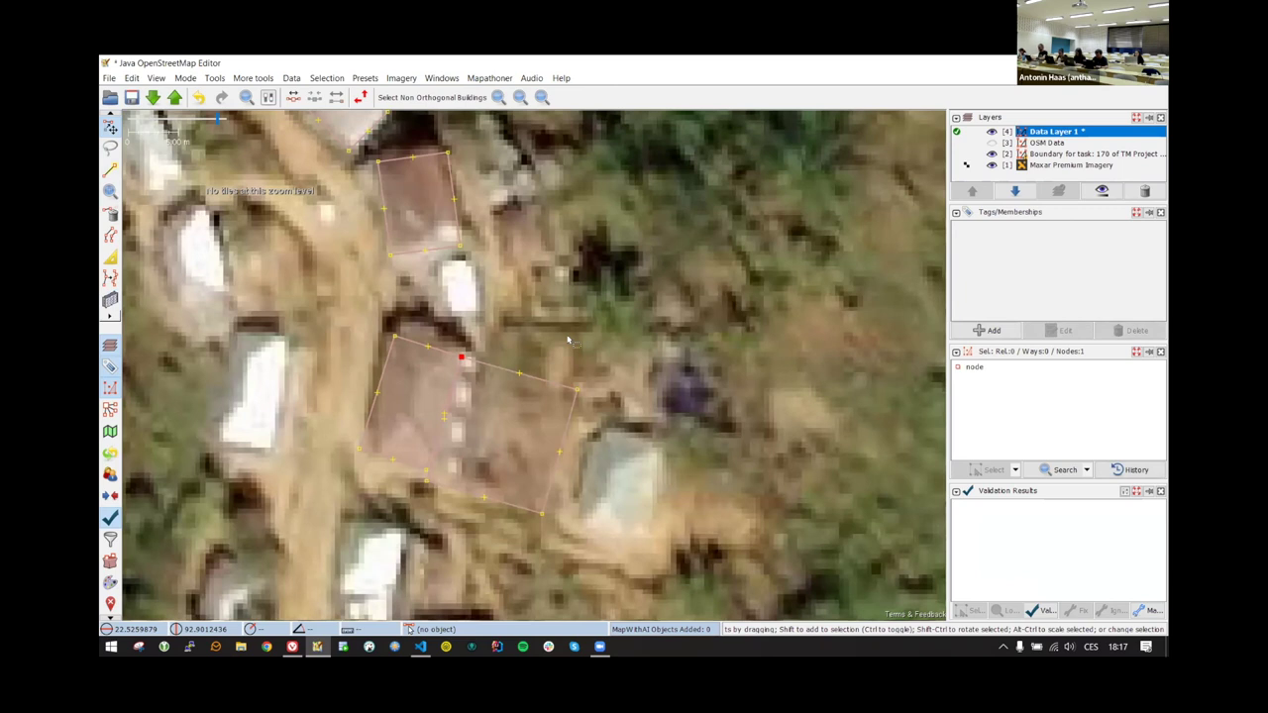
- Try shifting the selected building slightly east, and undo the move
left_click_drag(486, 367, 493, 362)
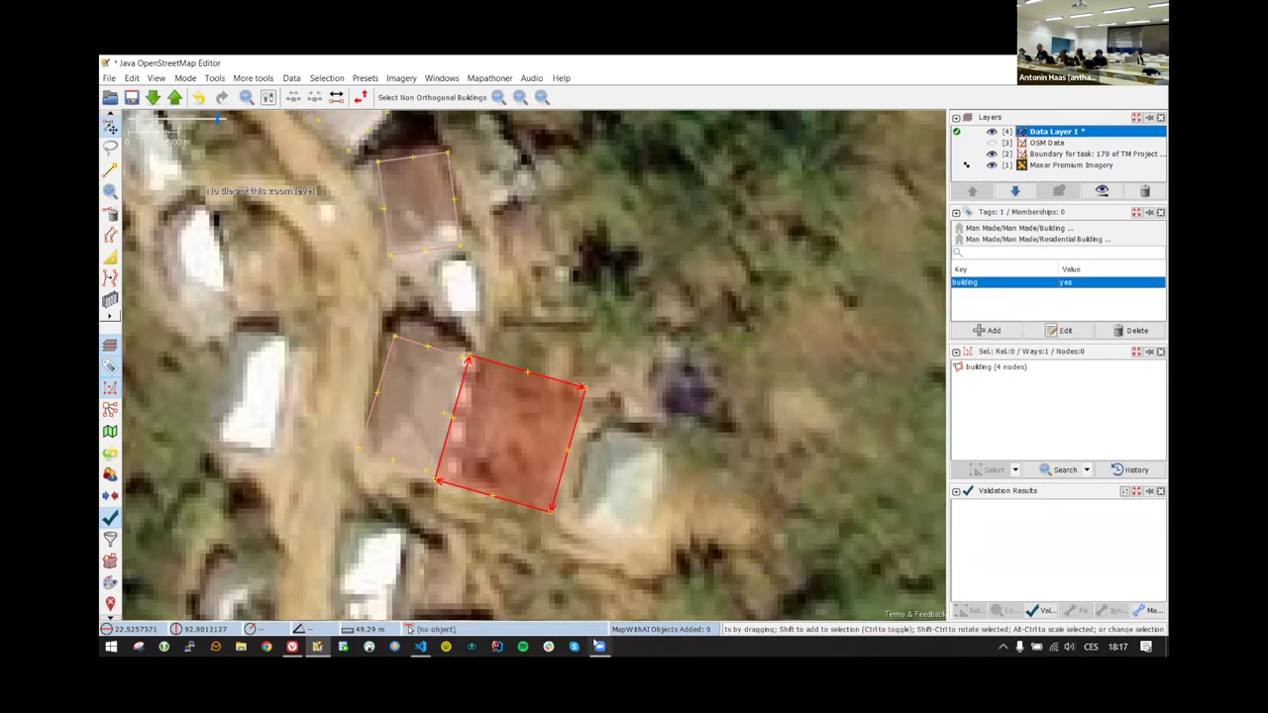
mouse_move(601, 651)
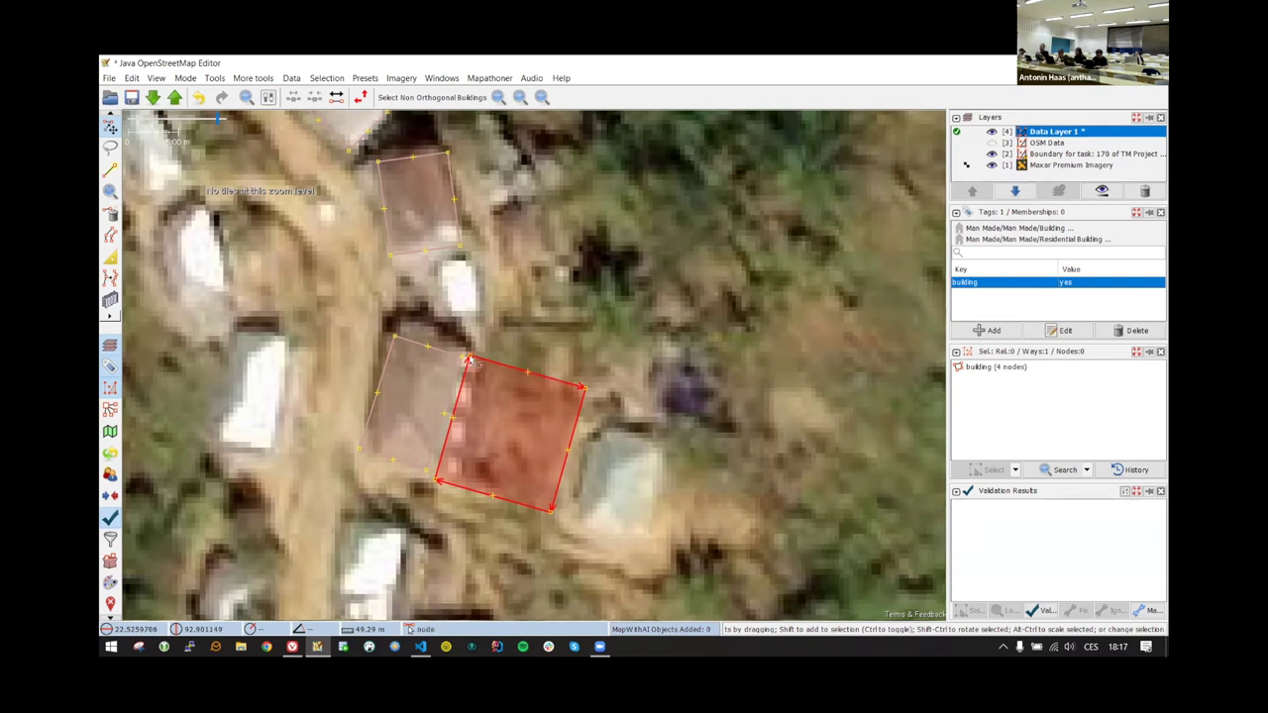
key("shift+Left")
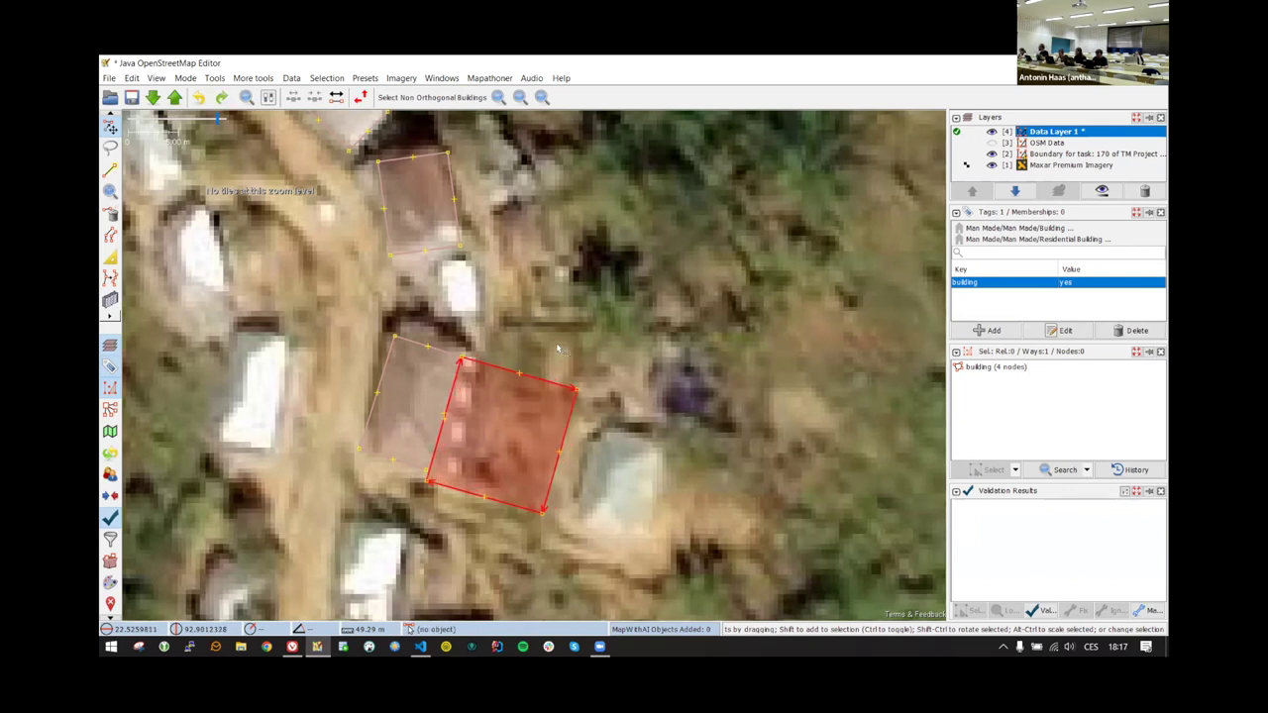
- Move the eastern building slightly farther east to leave a gap beside the brown-roofed building, and clear the selection
left_click(530, 315)
left_click(499, 467)
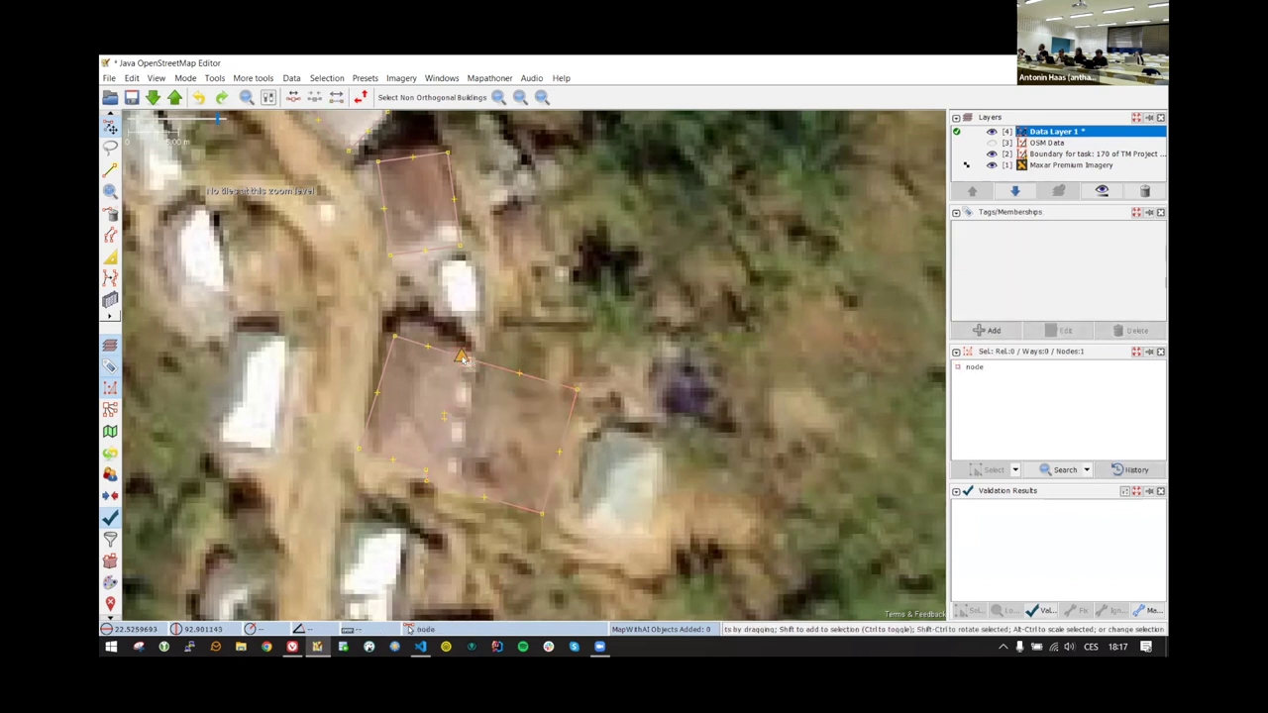
left_click(552, 389)
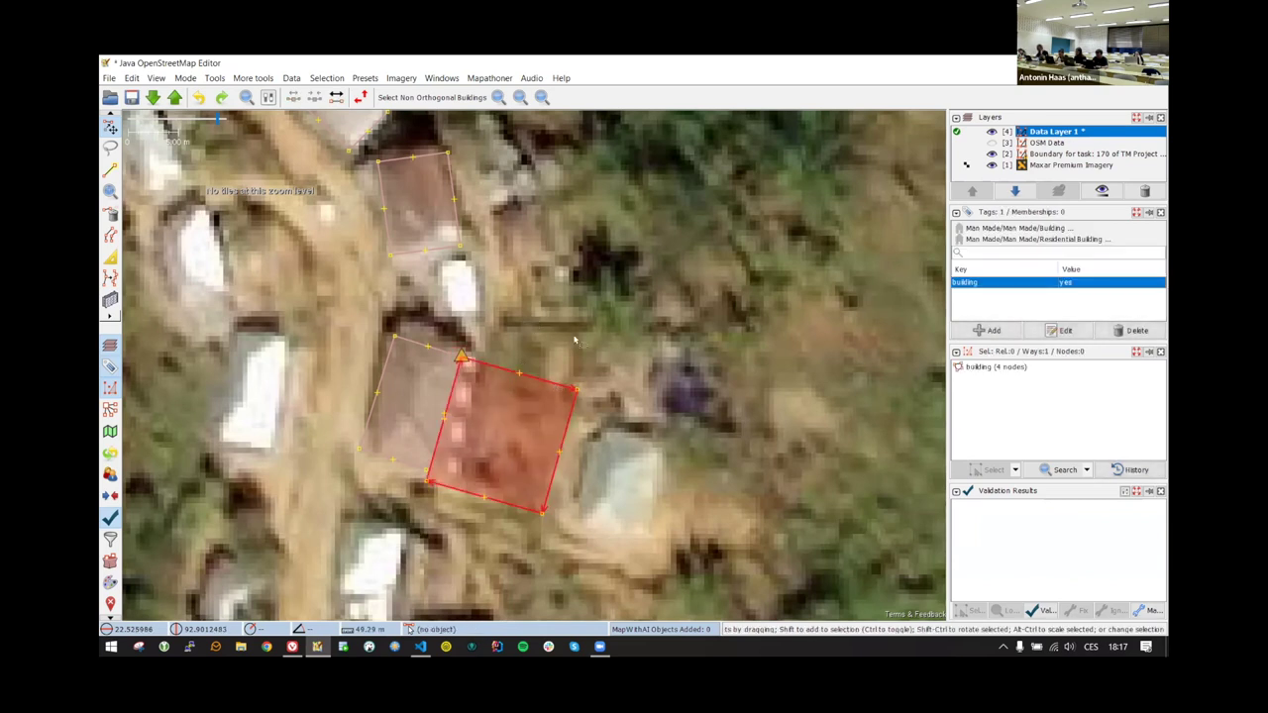
left_click(574, 341)
mouse_move(532, 377)
left_mouse_down()
mouse_move(571, 378)
mouse_move(549, 381)
left_mouse_up()
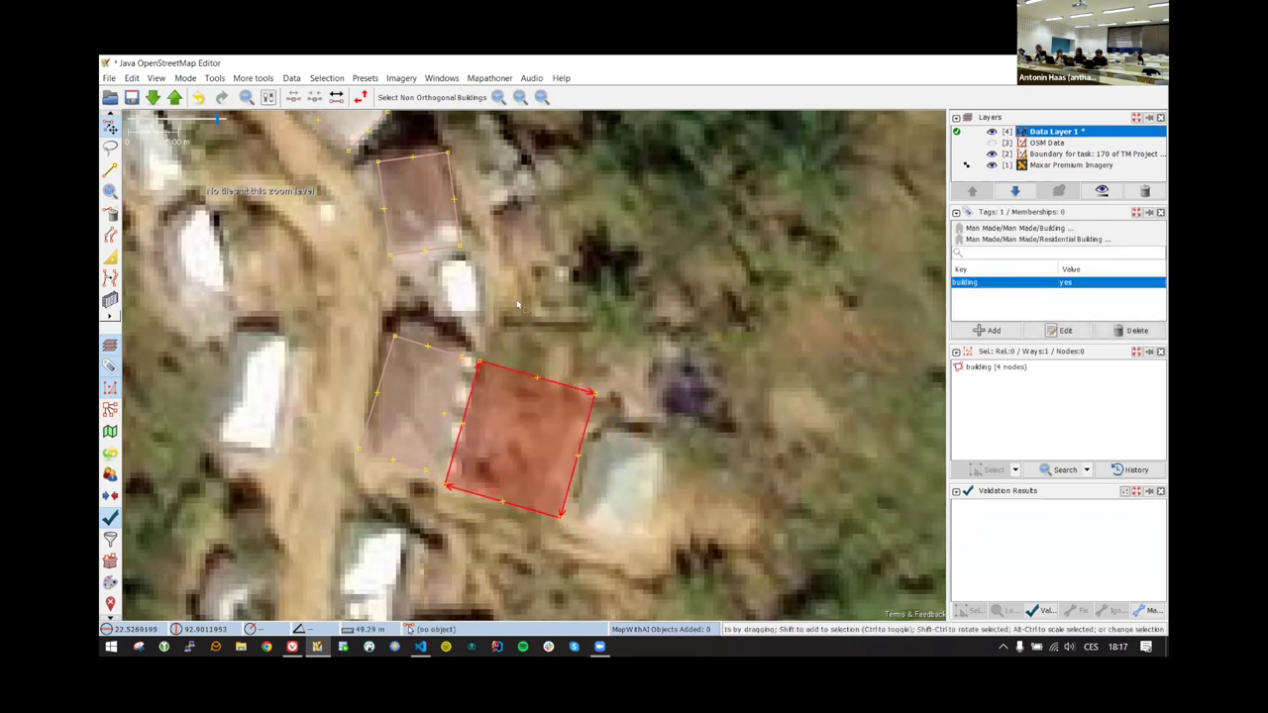
left_click_drag(574, 394, 582, 392)
left_click(613, 465)
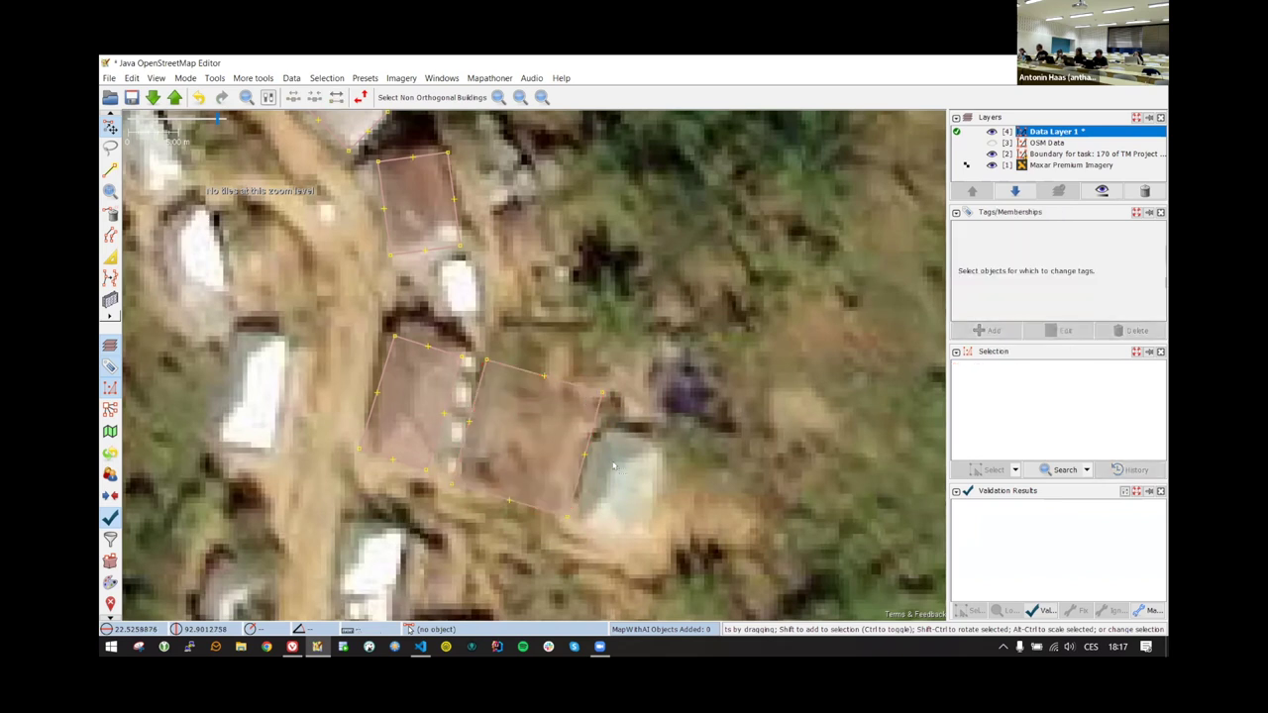
- Draw a building about 8.3 m wide over the pale-roofed house southeast of the moved building
key("b")
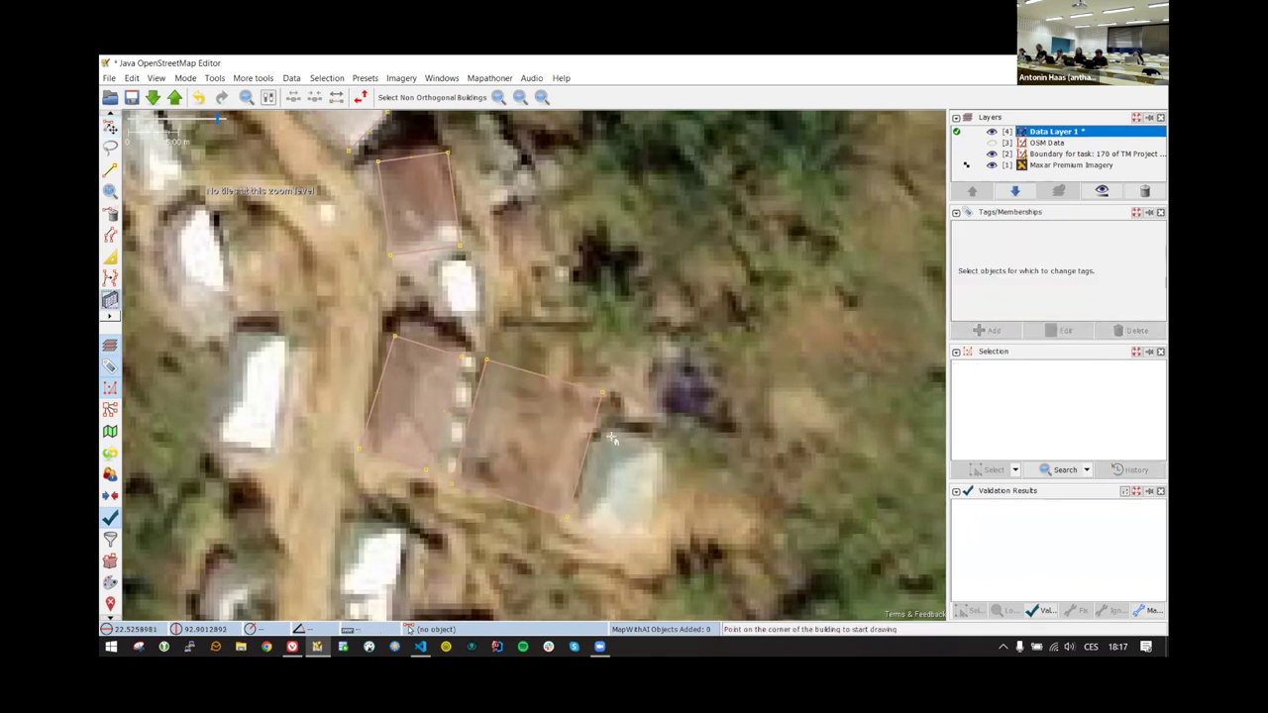
left_click(671, 453)
left_click(650, 544)
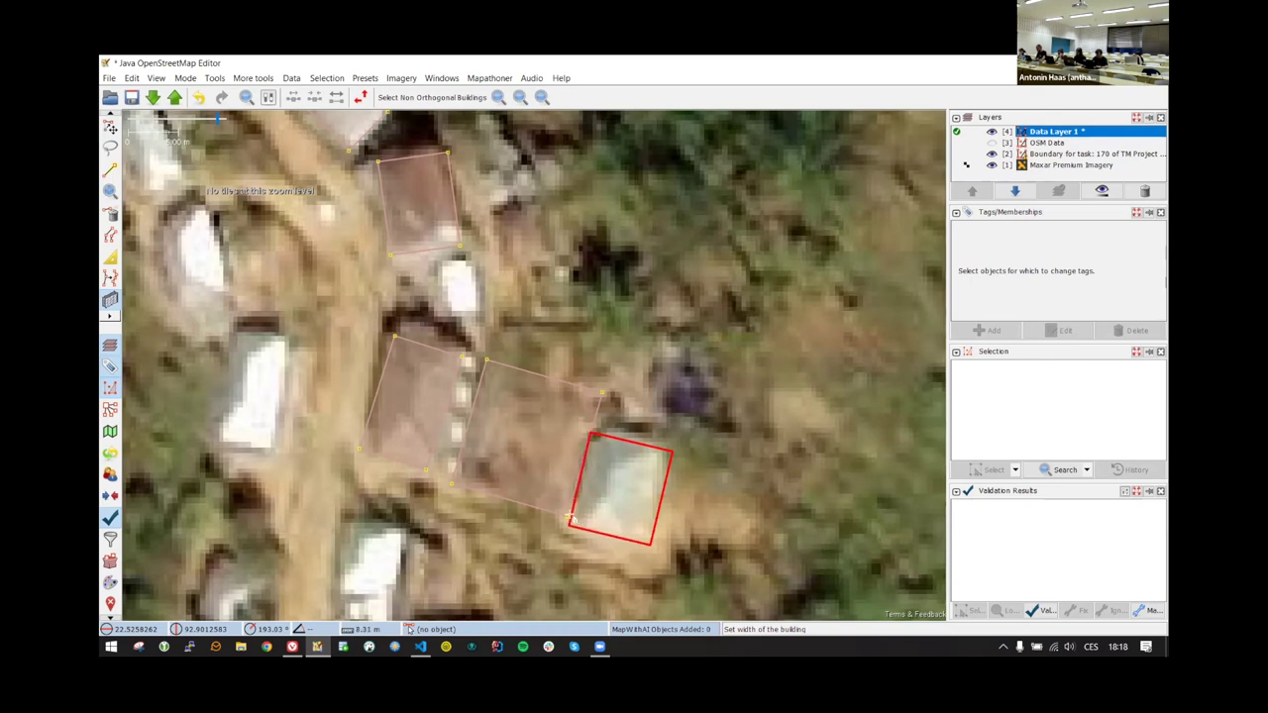
left_click(571, 519)
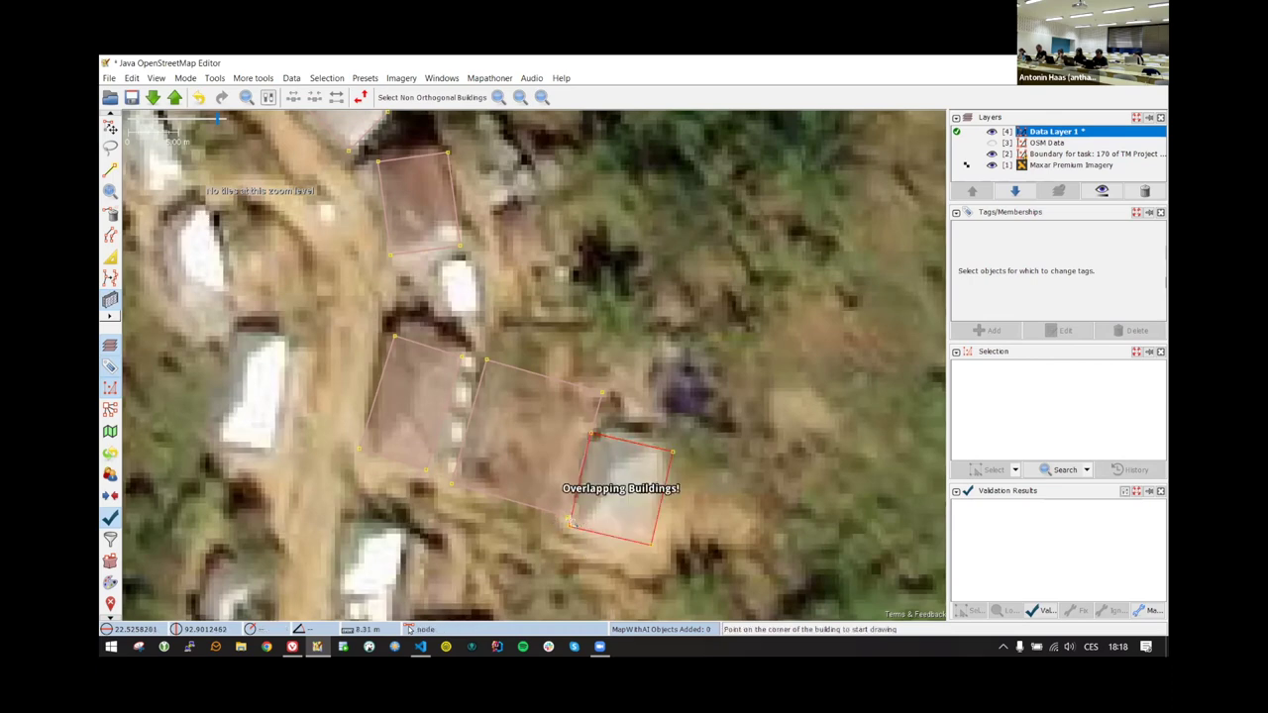
scroll(543, 505, "up", 2)
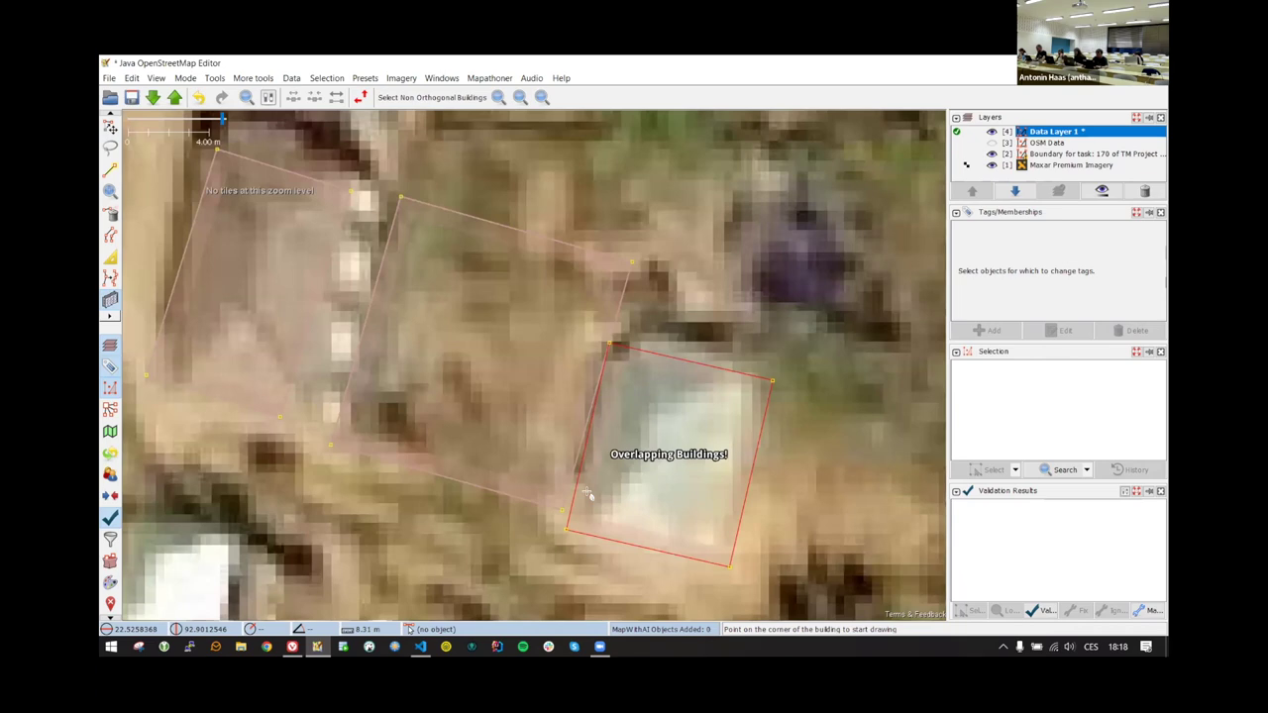
scroll(587, 493, "down", 3)
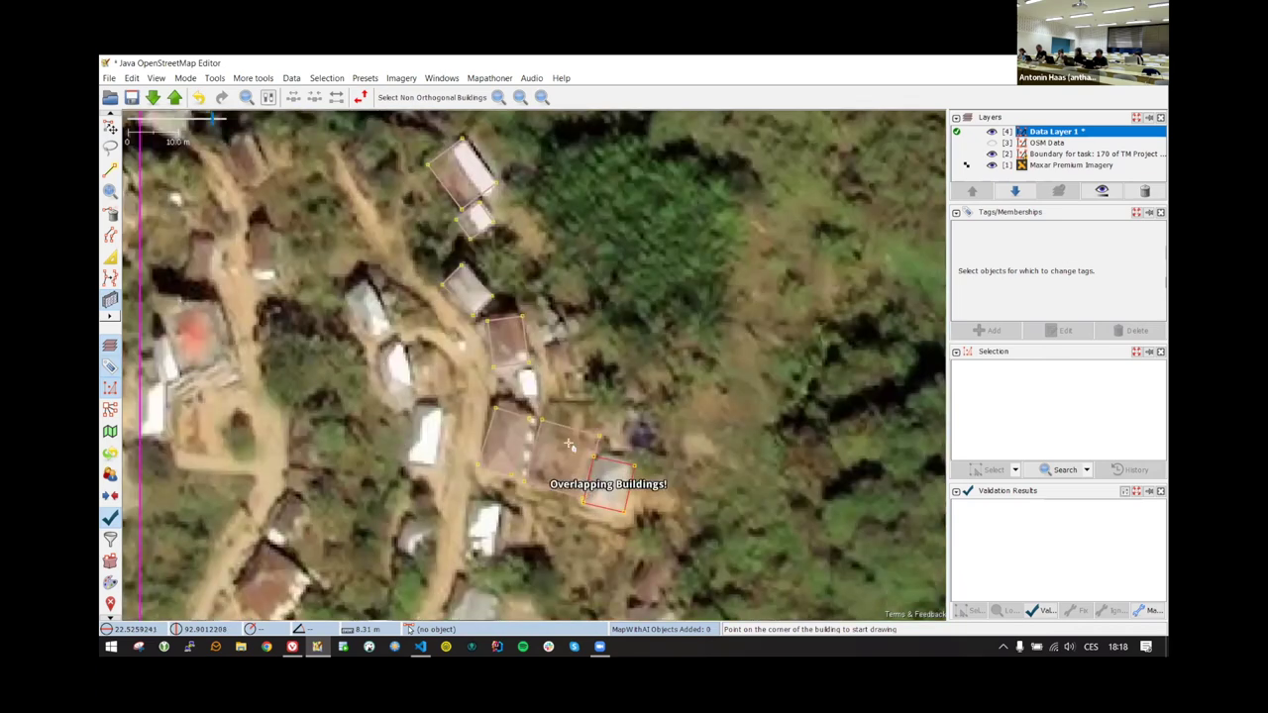
scroll(600, 477, "up", 2)
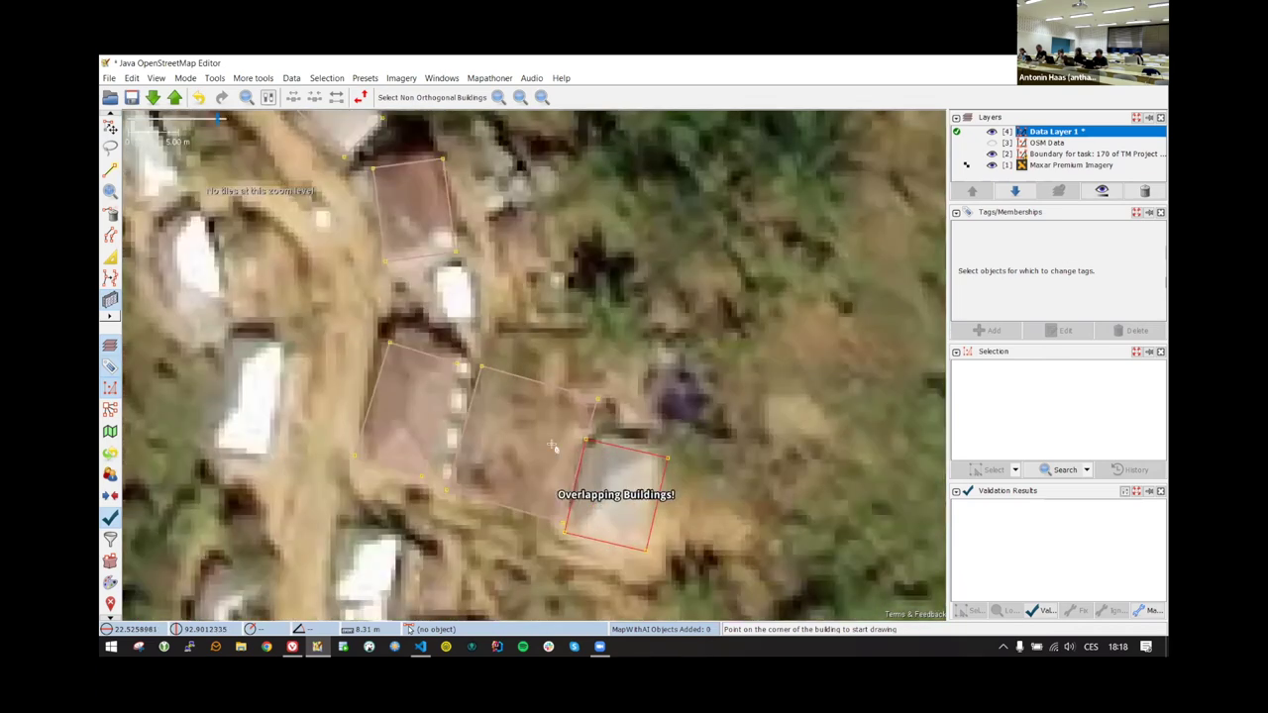
- Move the new building west over its neighbour and validate the data, expanding the Overlapping buildings warning to its affected ways
left_click_drag(642, 454, 595, 456)
key("Escape")
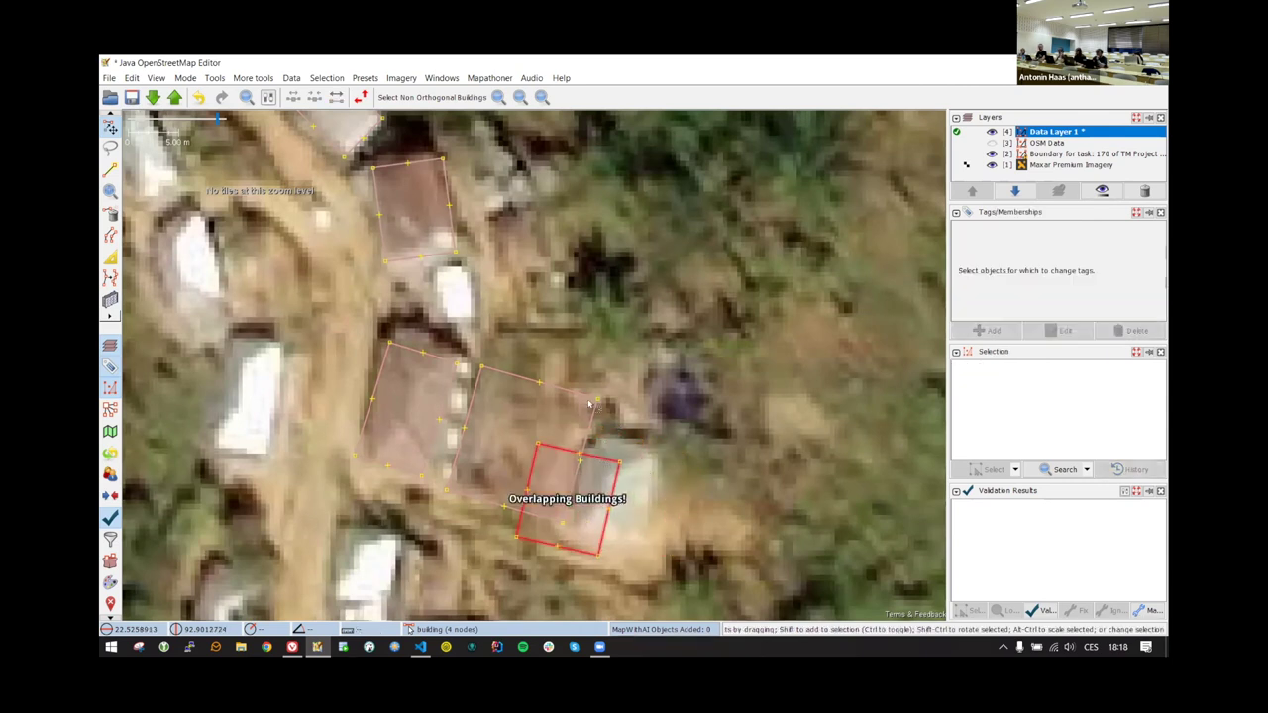
left_click(1040, 611)
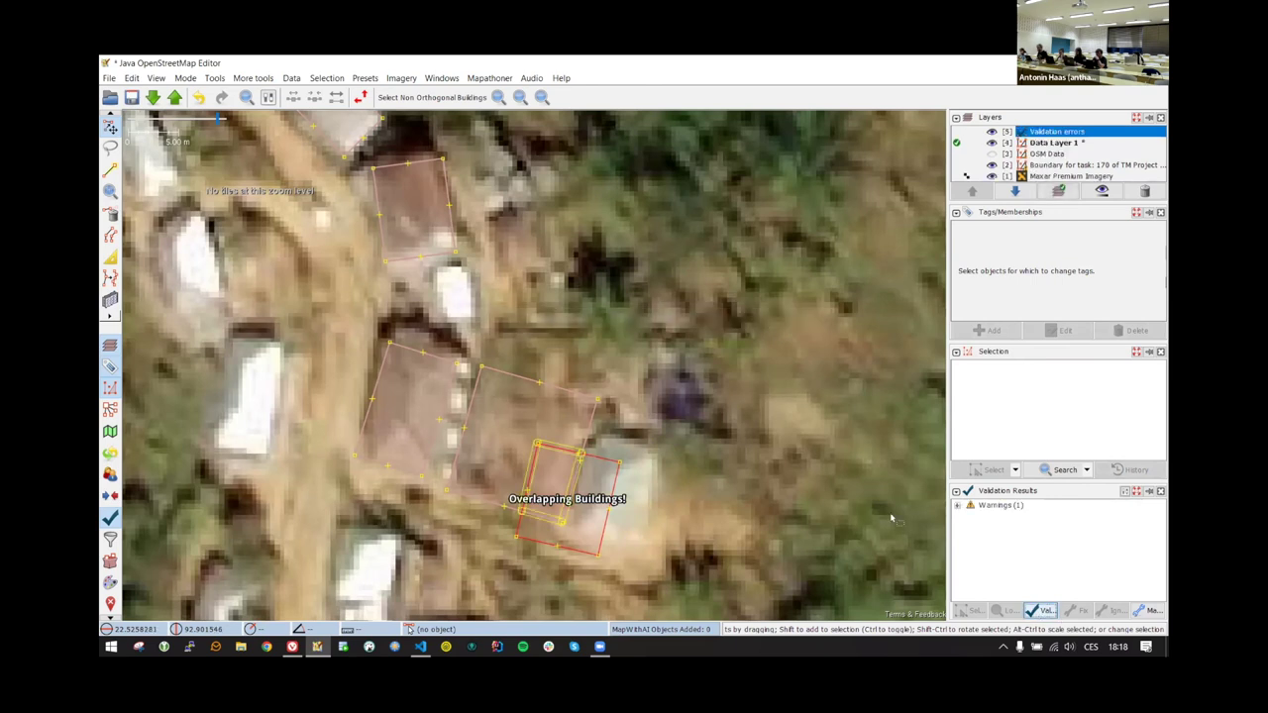
left_click(958, 506)
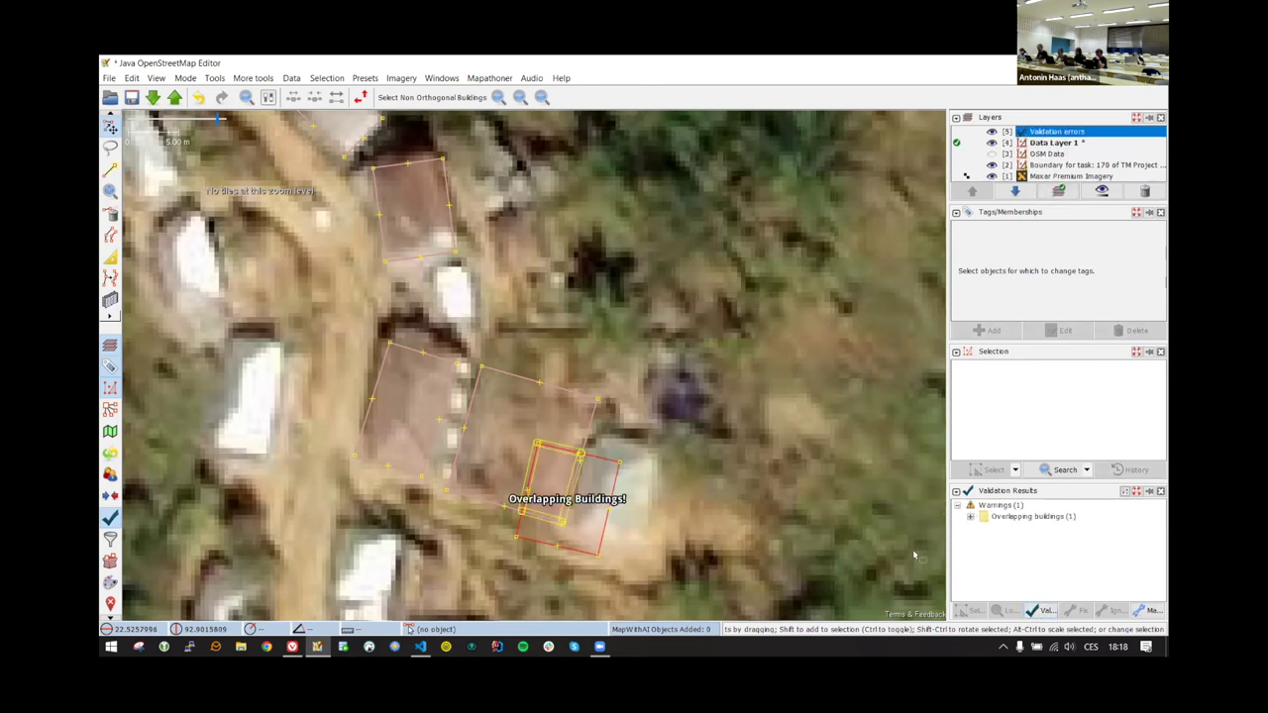
left_click(971, 518)
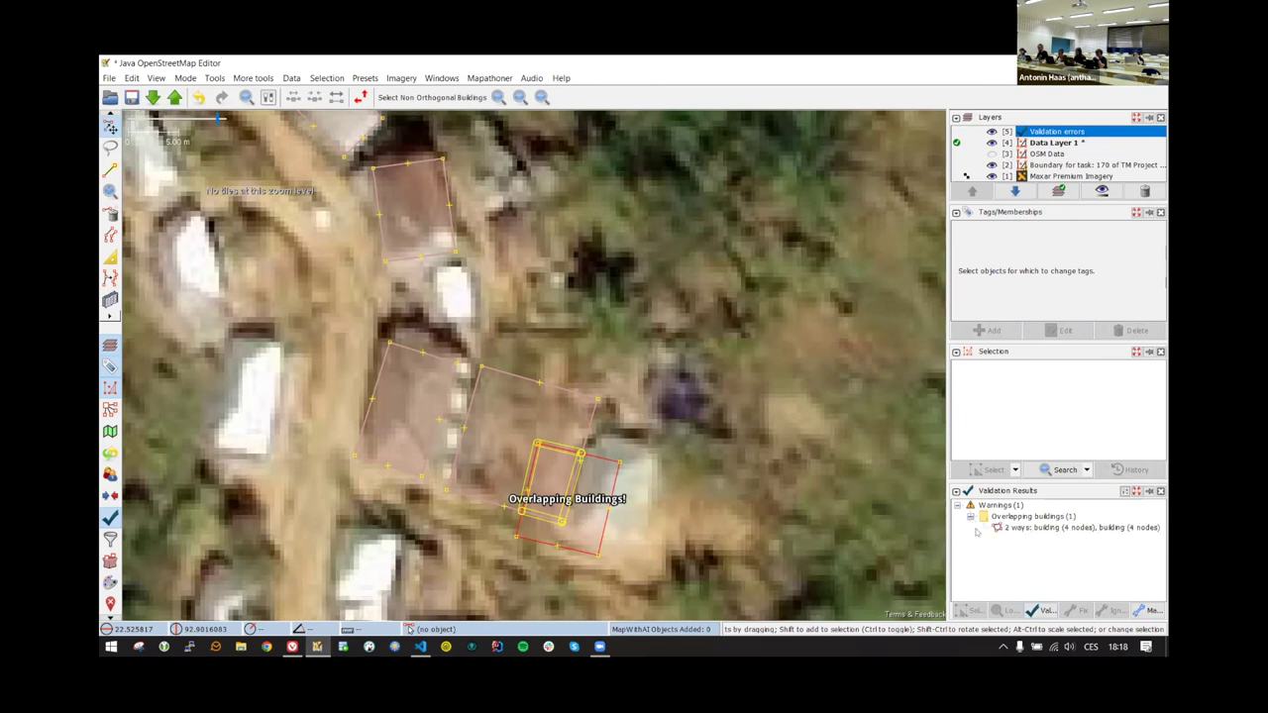
left_click(1047, 529)
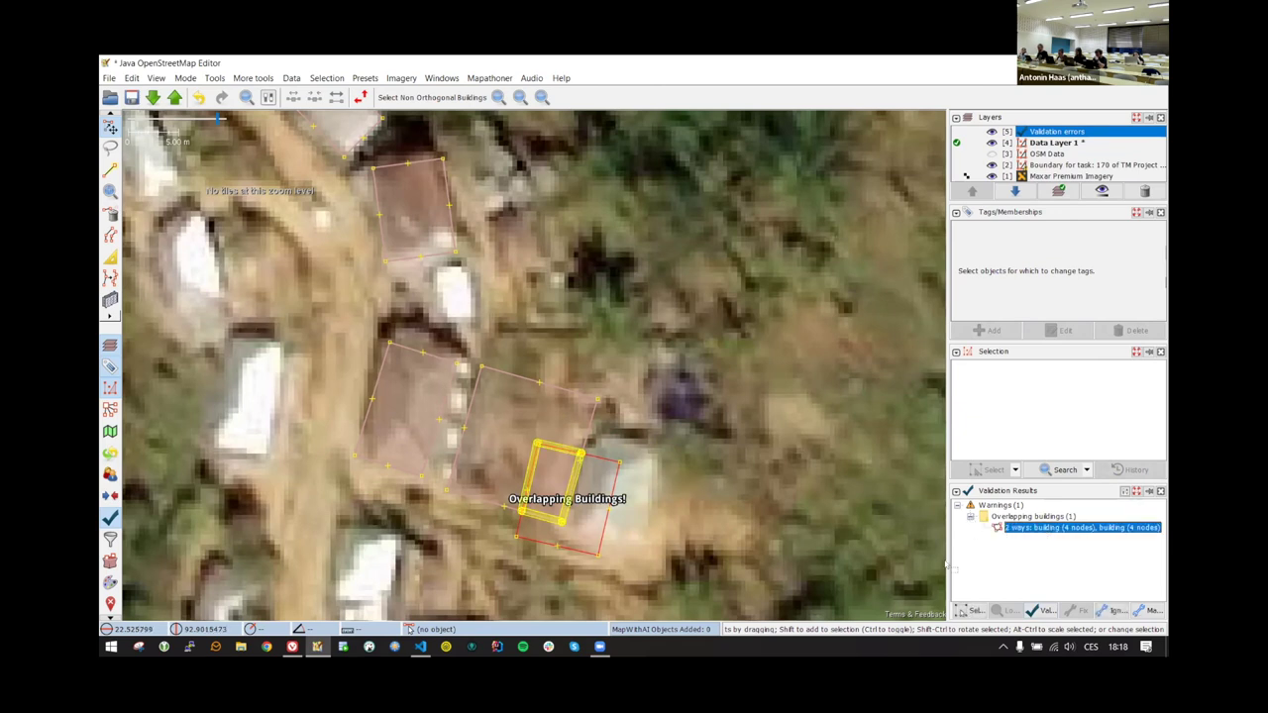
- Zoom to the overlap problem and move the building east onto its pale roof, clear of the neighbour
right_click(1025, 530)
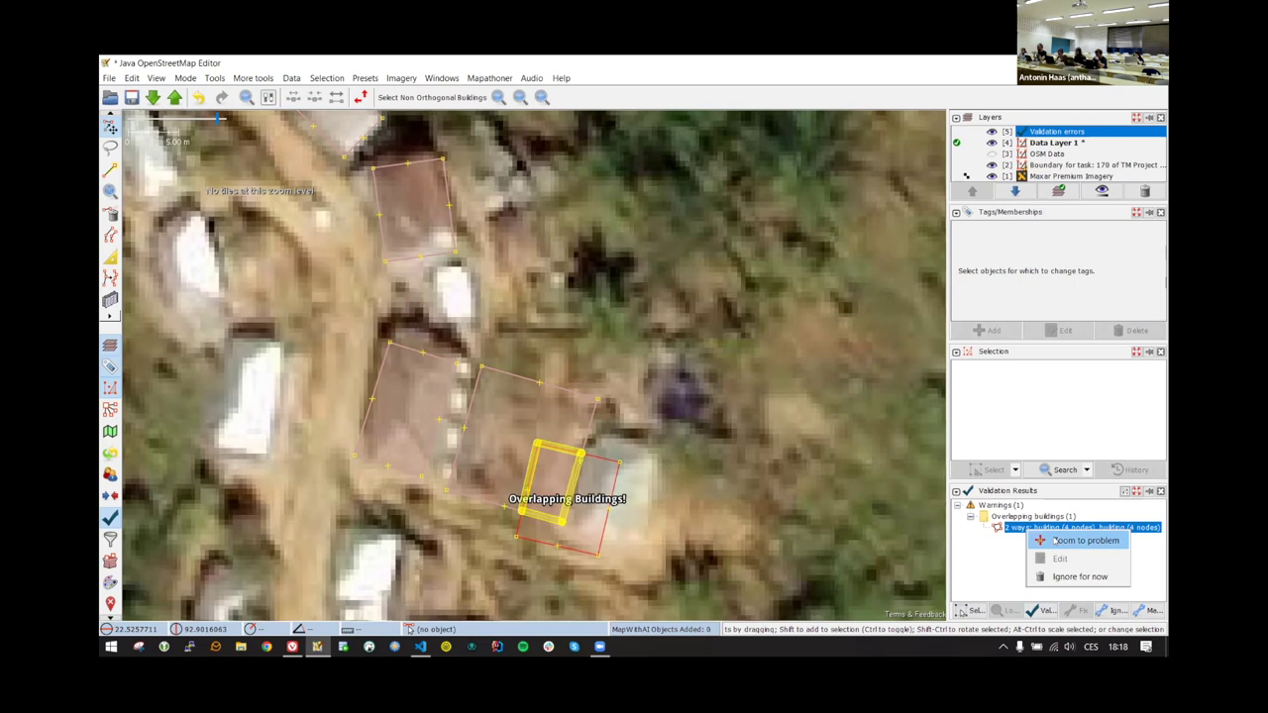
left_click(1056, 541)
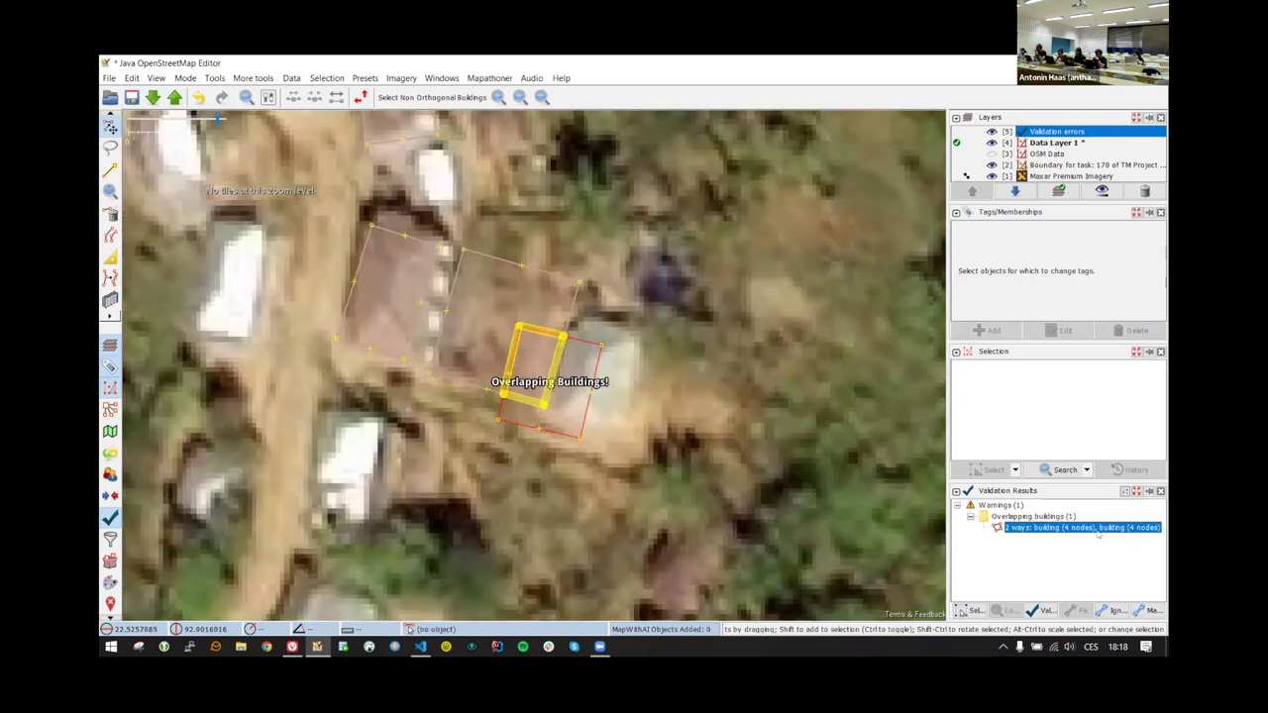
left_click_drag(603, 369, 663, 368)
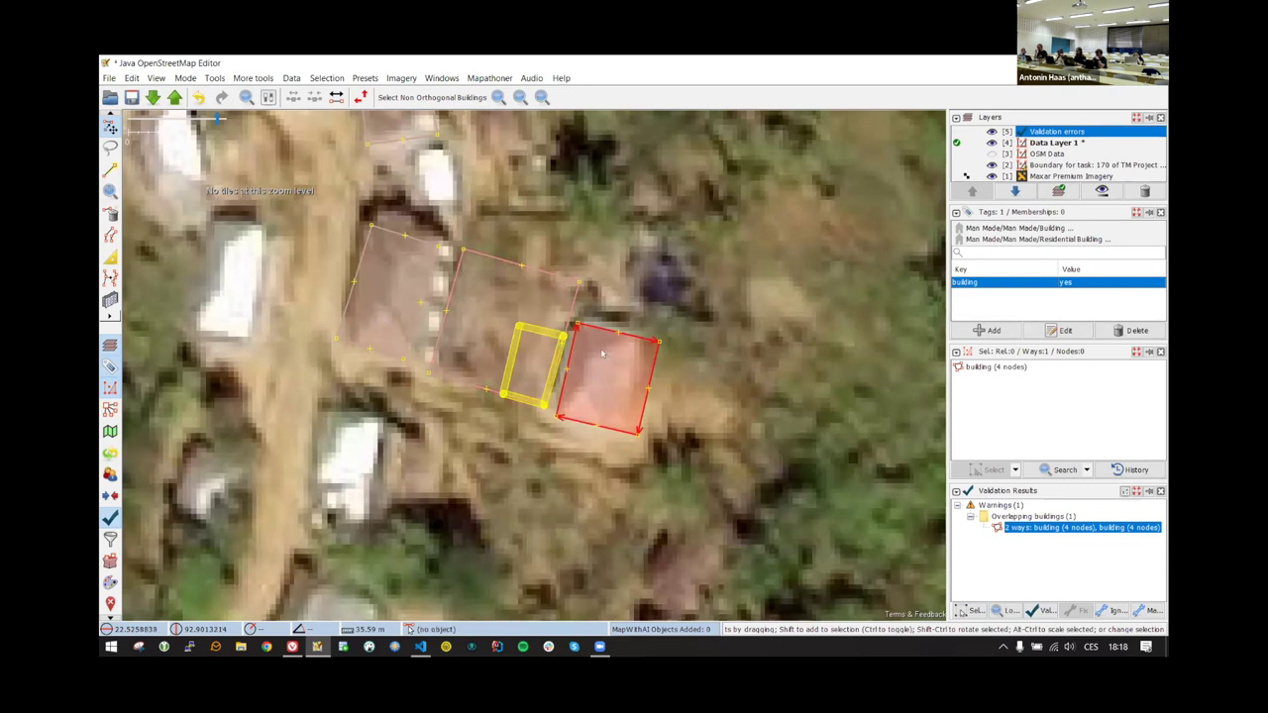
left_click(544, 277)
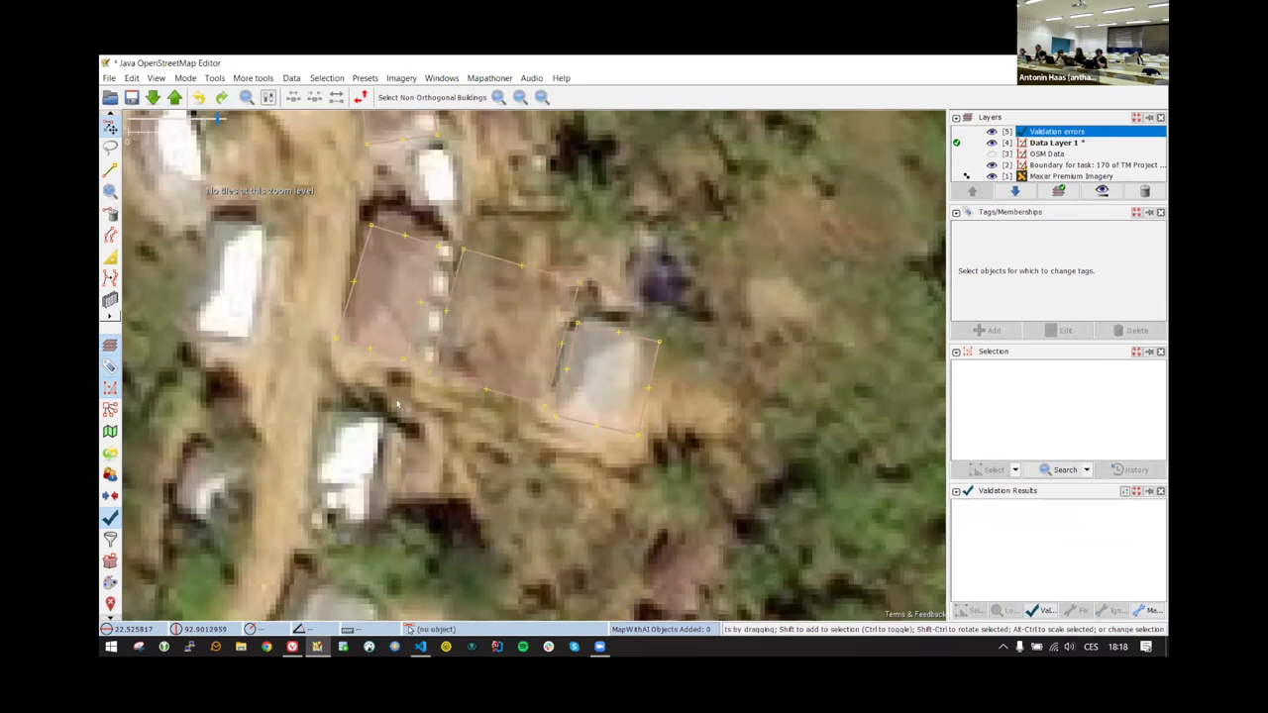
- Overlap the building with its western neighbour again, validate, and return it to the pale roof with a repeat validation
left_click_drag(640, 369, 566, 360)
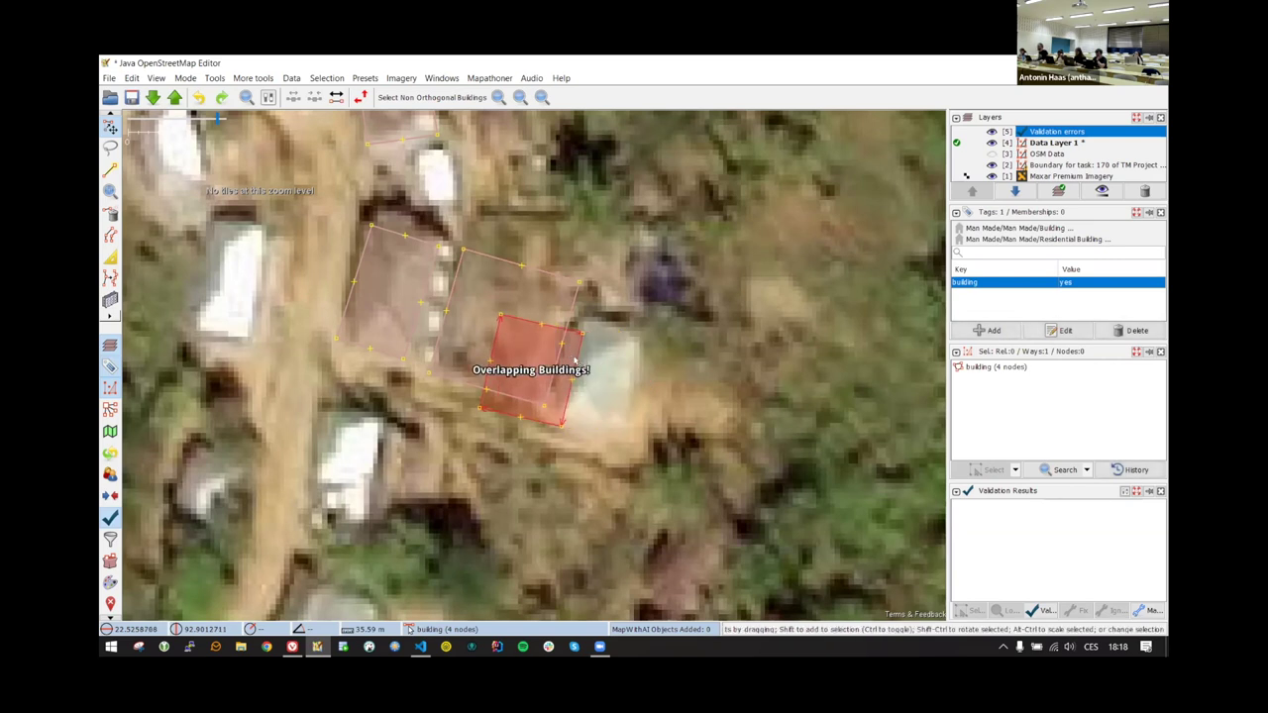
left_click(711, 368)
left_click_drag(616, 352, 694, 370)
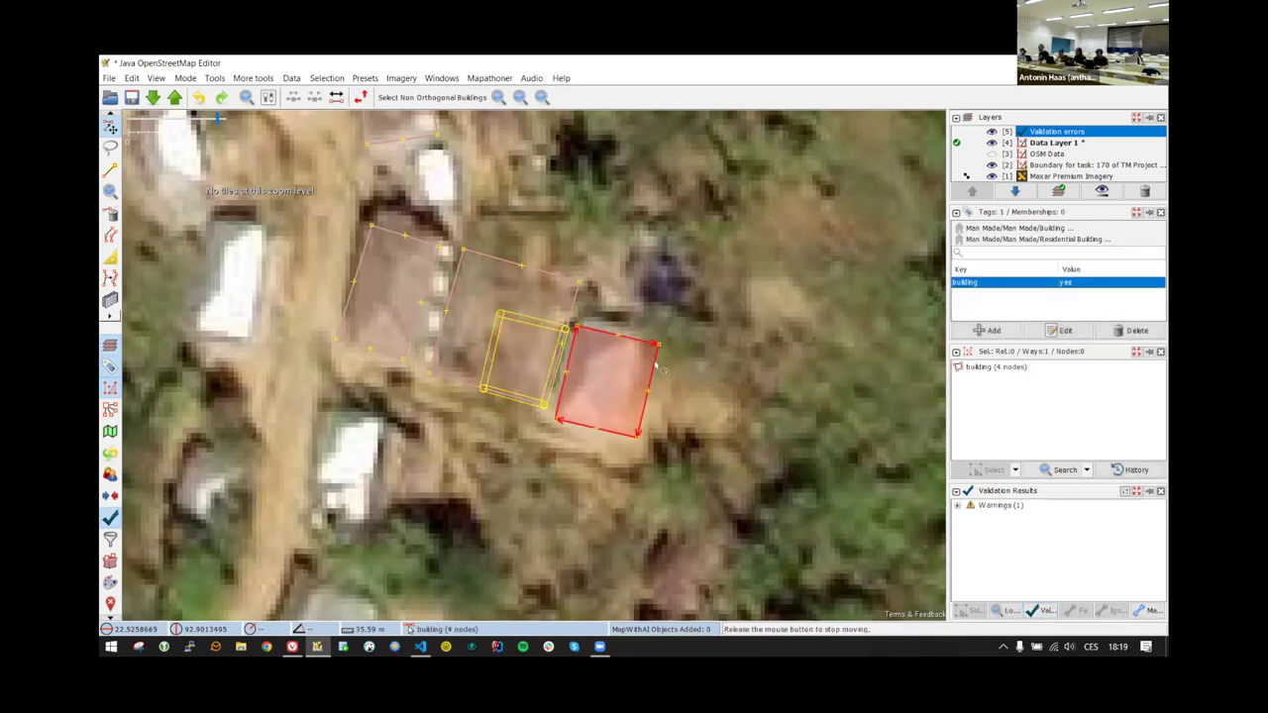
left_click(847, 513)
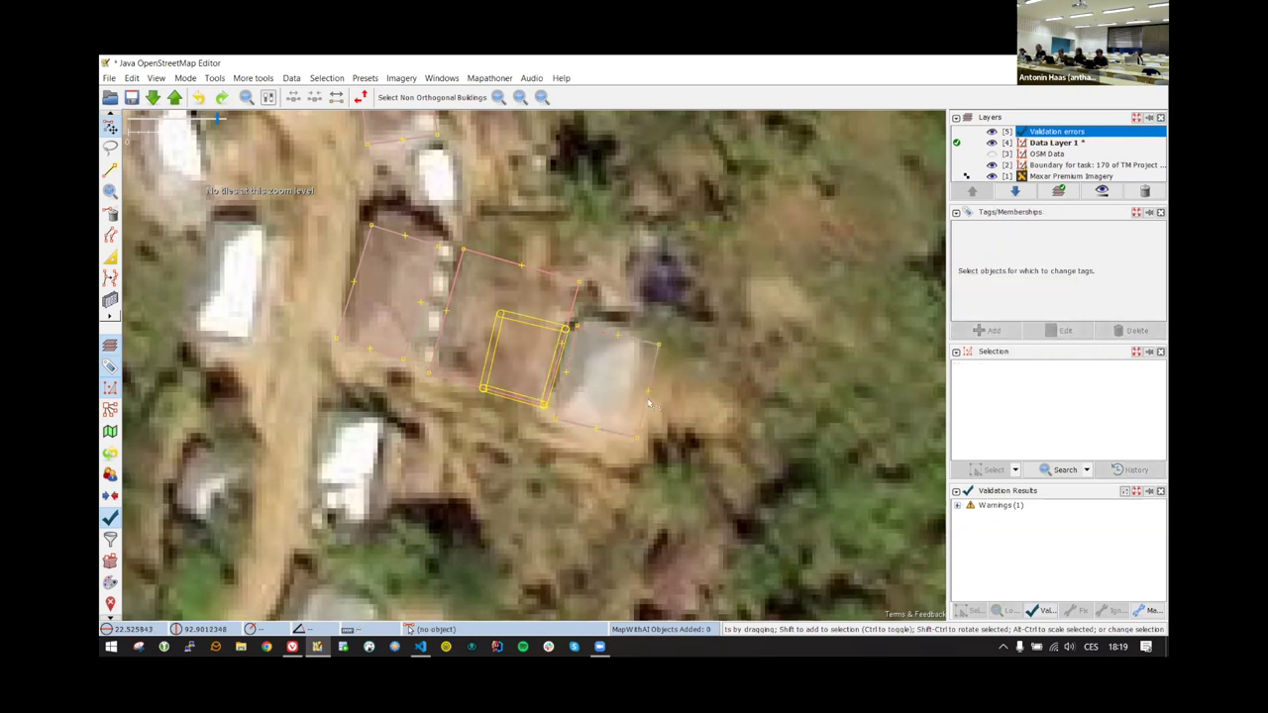
left_click(1045, 611)
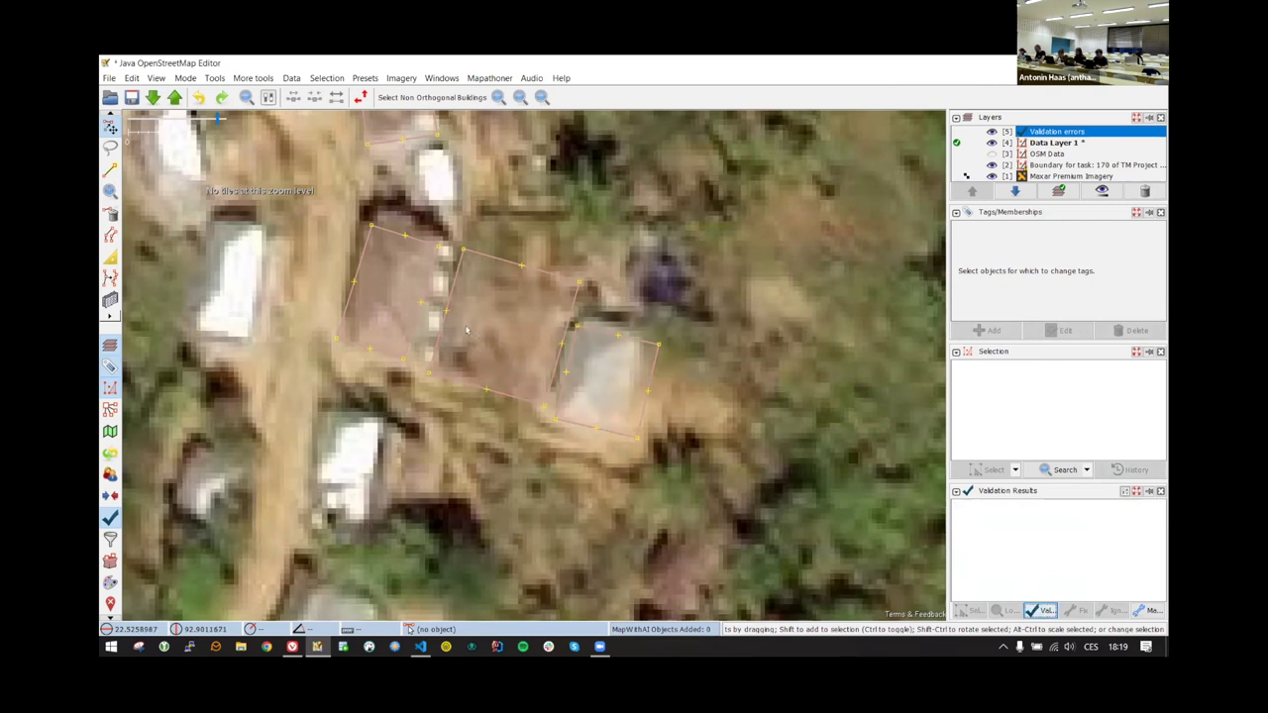
- Remove Data Layer 1 and the validation layer, and show the OSM Data layer to examine where roads intersect buildings
left_click(517, 402)
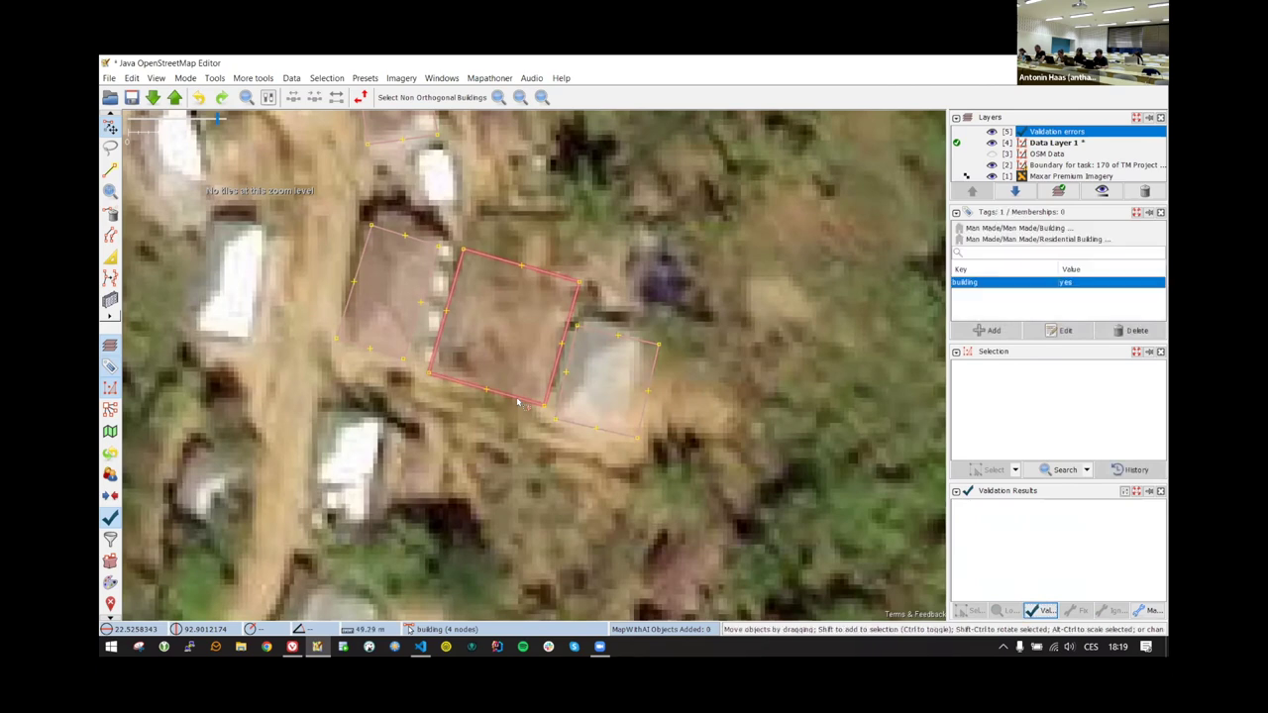
key("Delete")
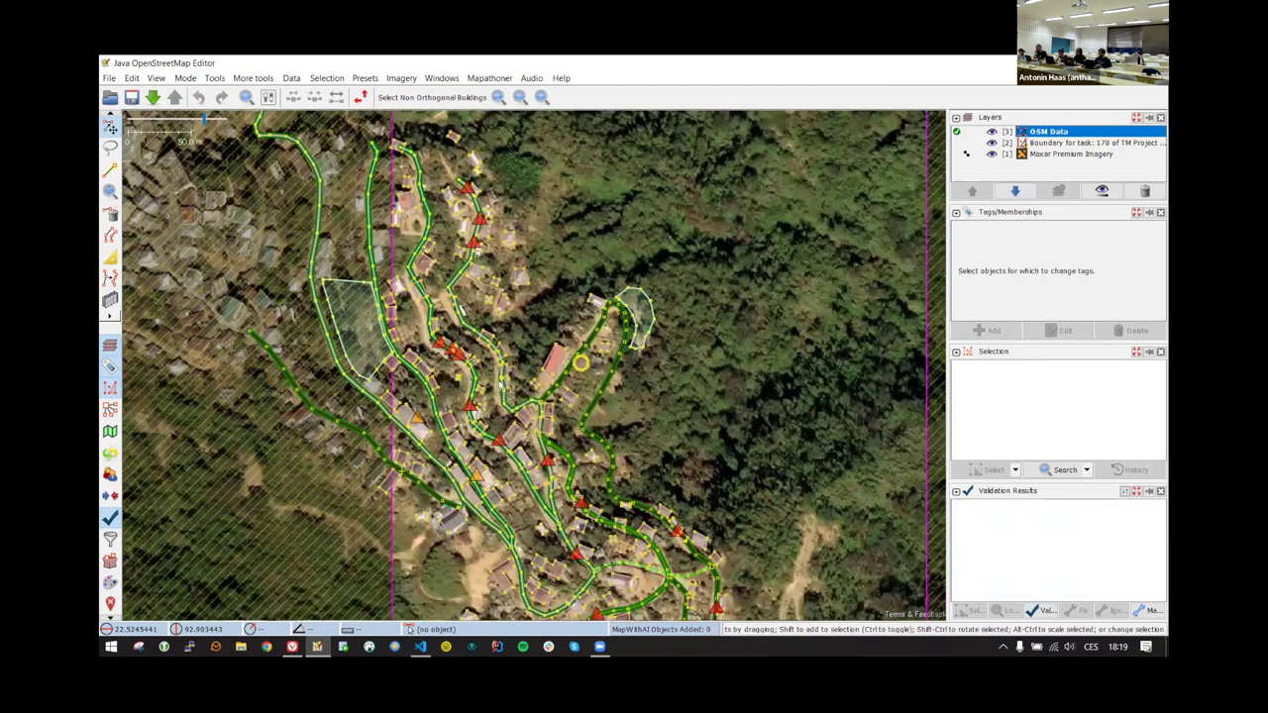
scroll(456, 375, "up", 2)
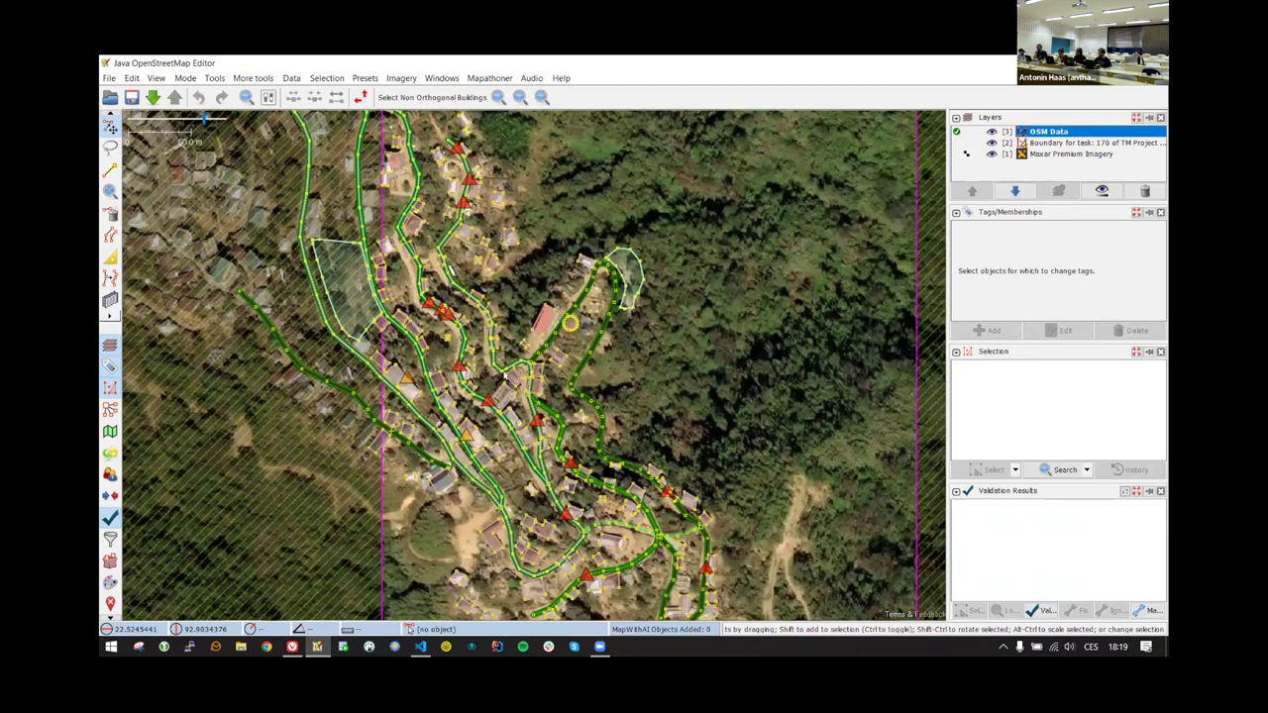
scroll(407, 348, "up", 2)
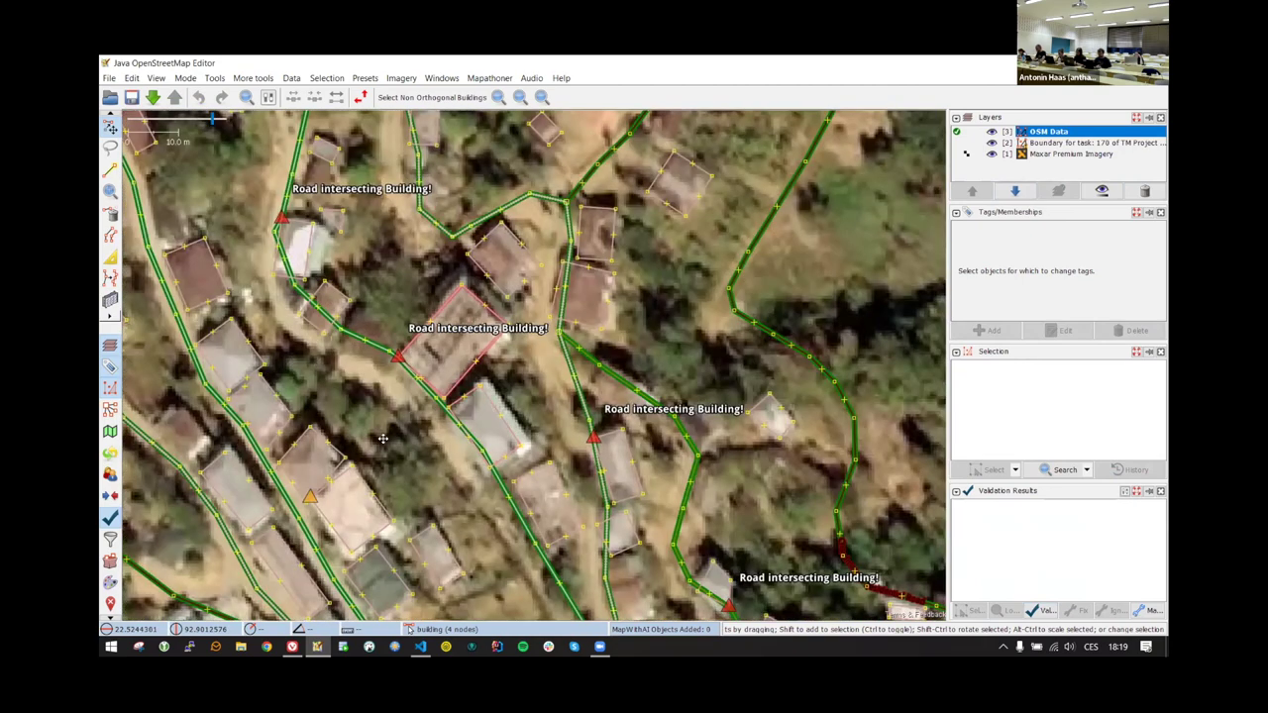
- Correct the brown-roofed building adjoining the pale roof so that they no longer overlap, and square its four-node outline
scroll(675, 366, "up", 2)
scroll(562, 330, "down", 2)
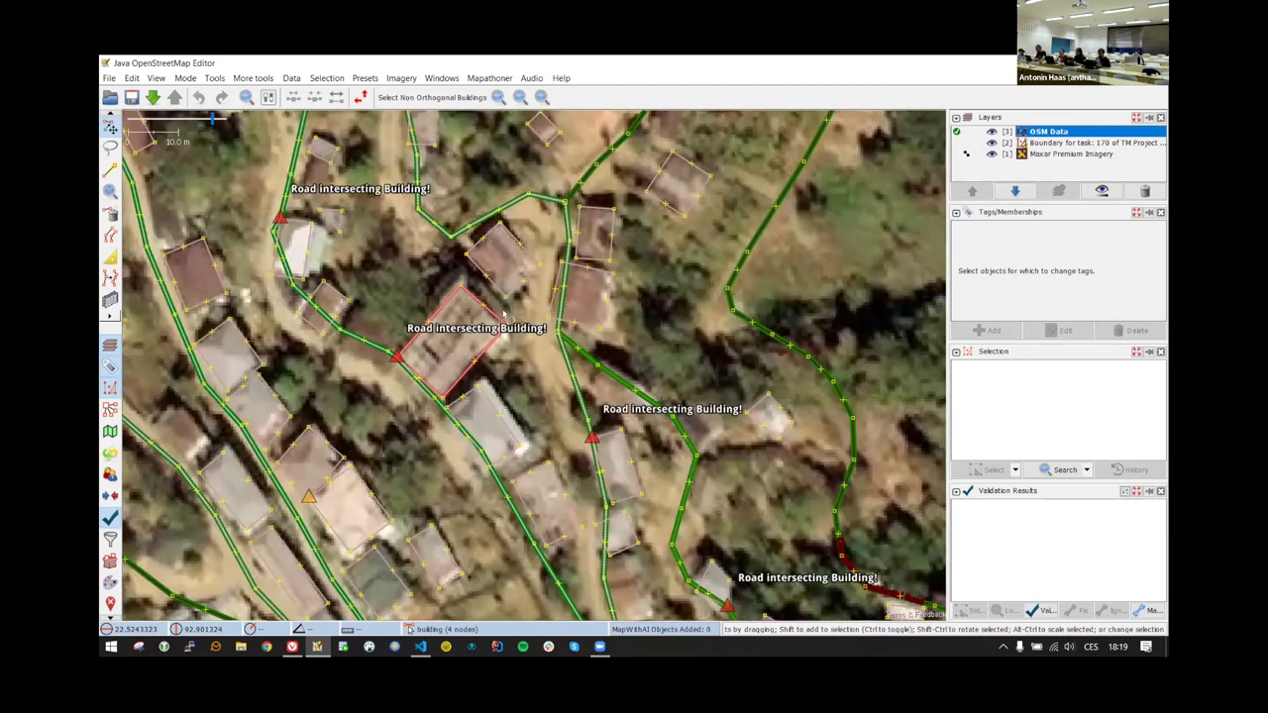
scroll(503, 312, "down", 1)
key("ctrl+Down")
key("ctrl+Down")
key("ctrl+Down")
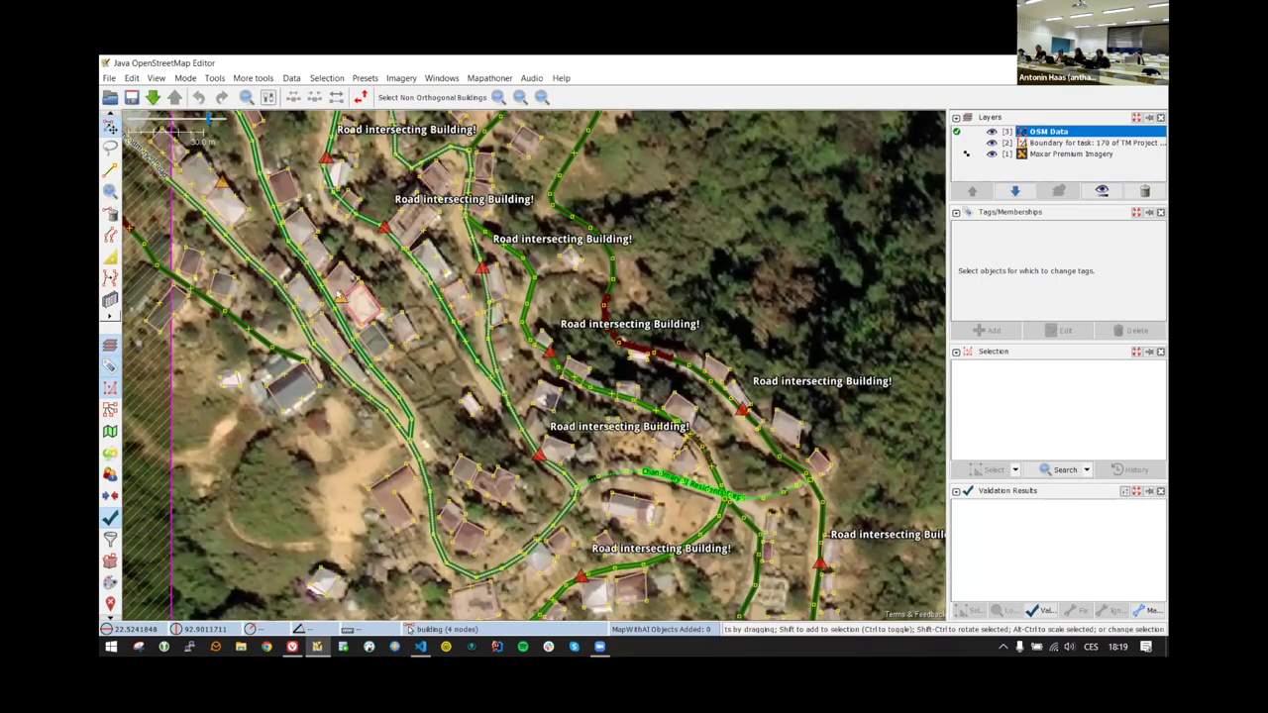
scroll(342, 283, "up", 2)
scroll(337, 262, "up", 2)
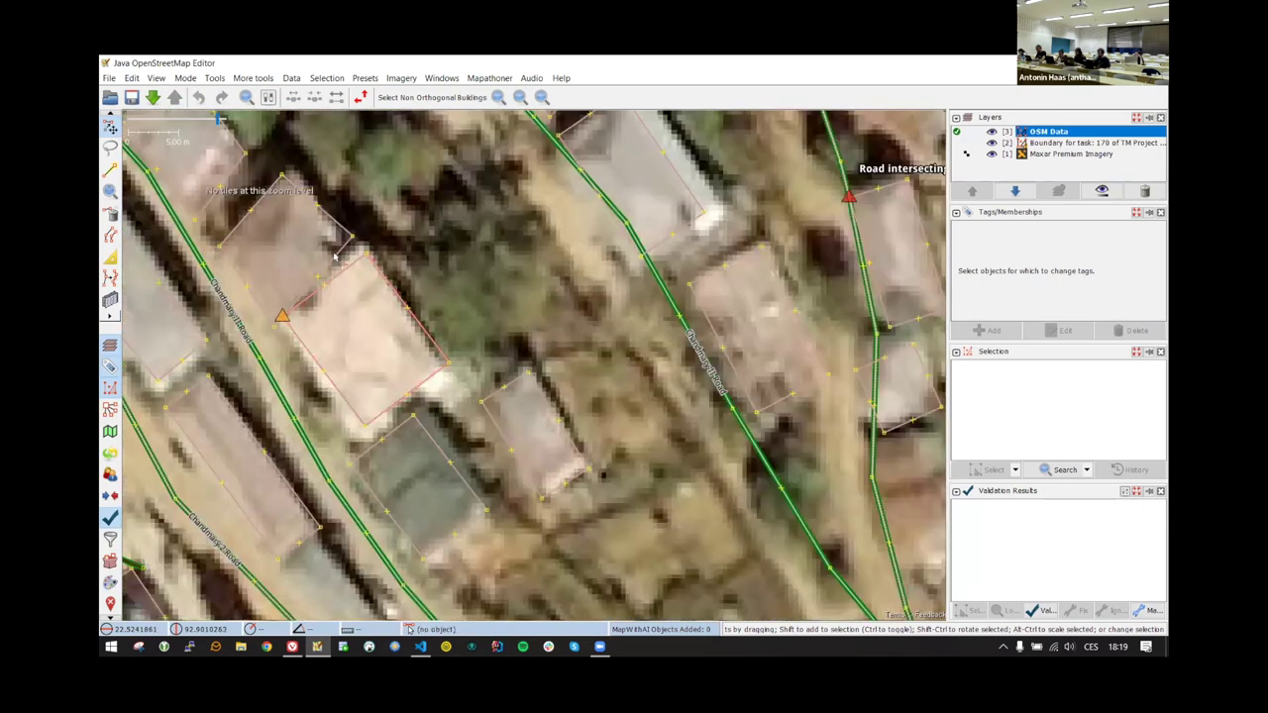
left_click(302, 292)
left_click(298, 287)
left_click_drag(302, 292, 302, 287)
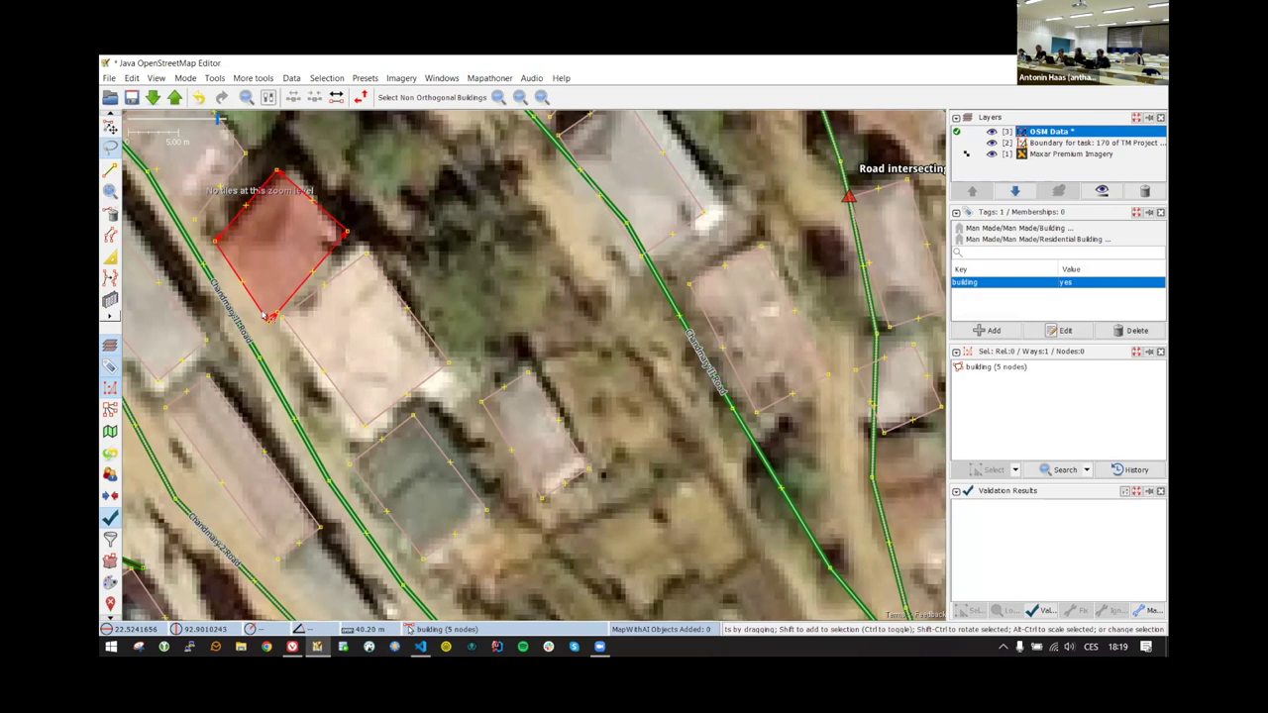
key("q")
scroll(268, 315, "down", 2)
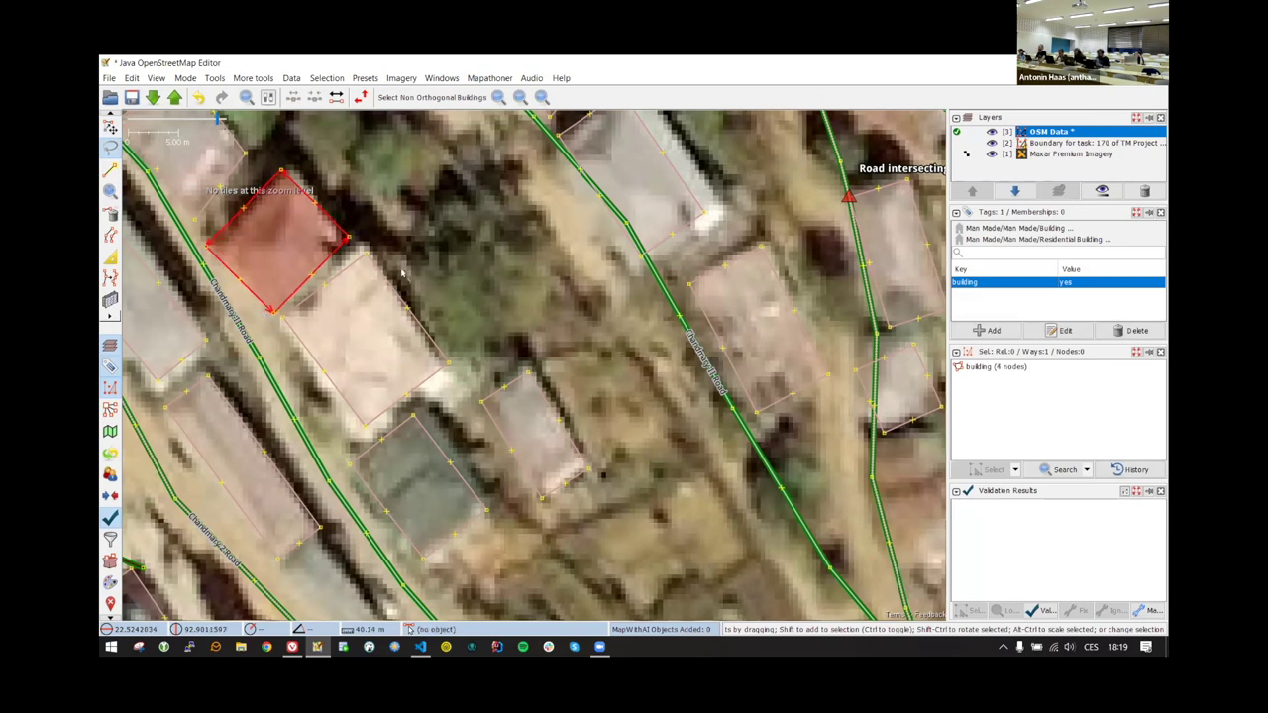
left_click(414, 262)
- Separate the building from the Chandmary II road node it shares, and move it slightly east of the road
left_click_drag(459, 249, 481, 319)
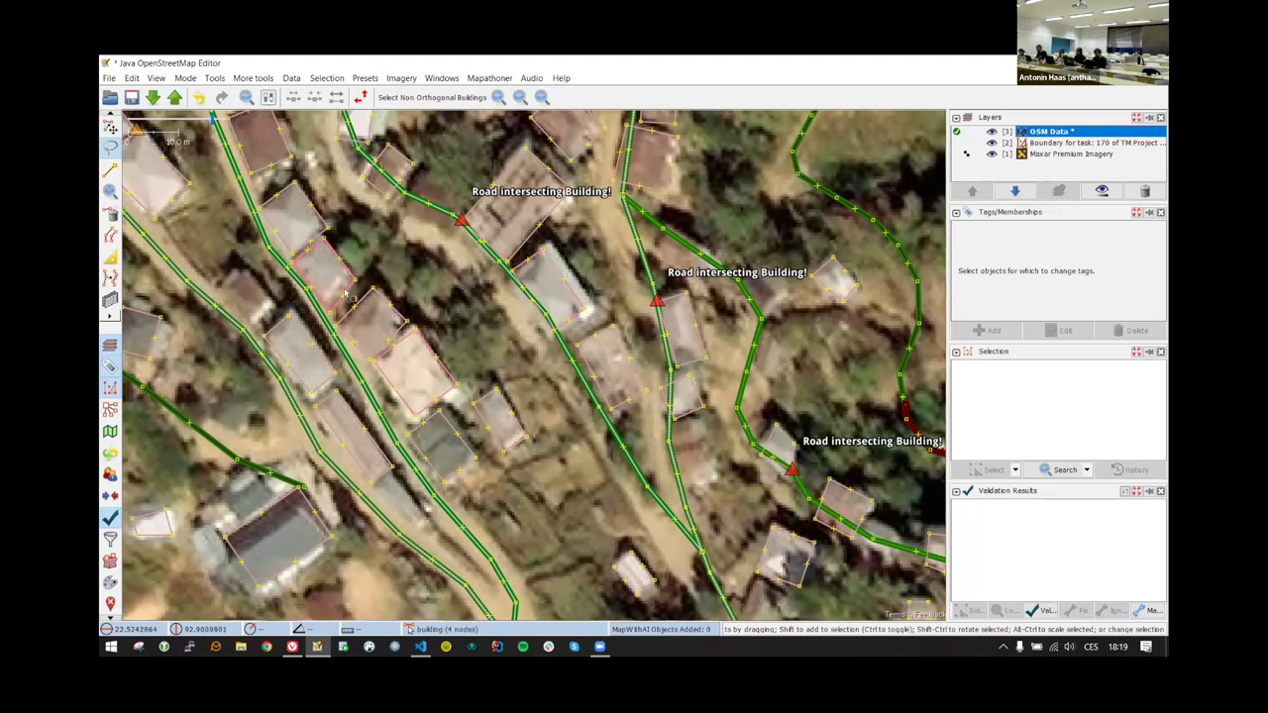
scroll(474, 285, "down", 3)
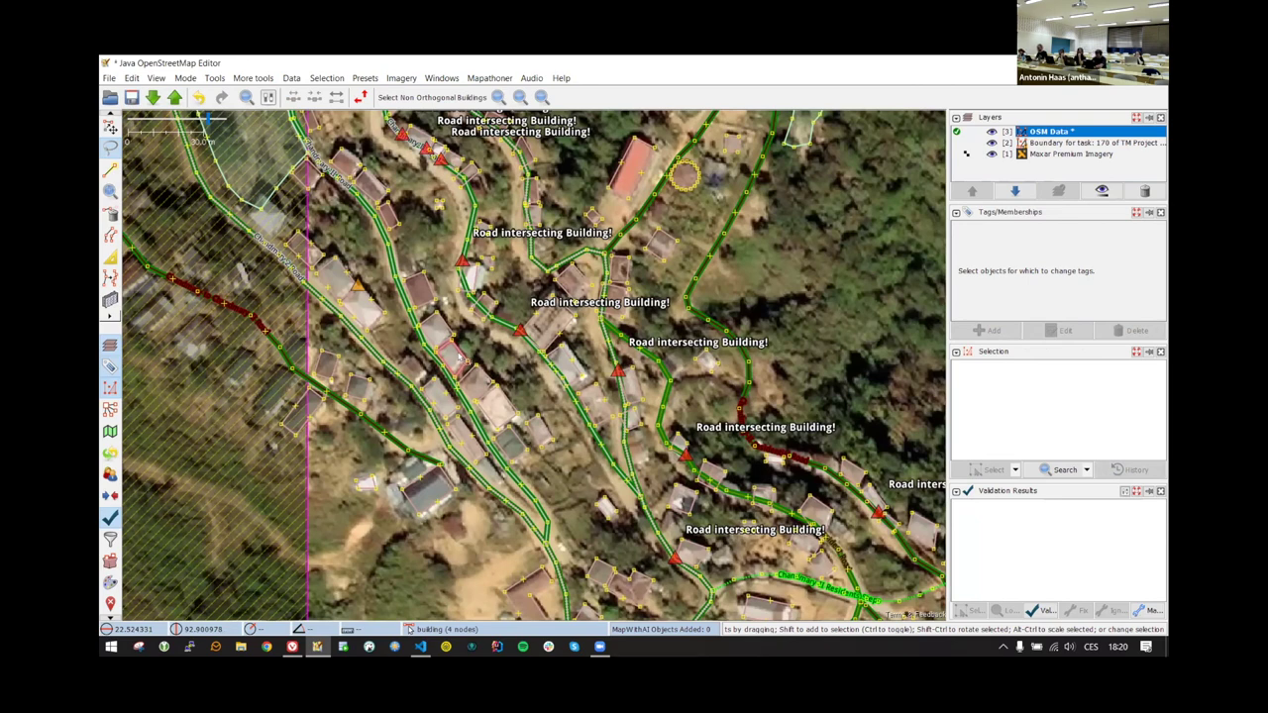
scroll(458, 361, "up", 5)
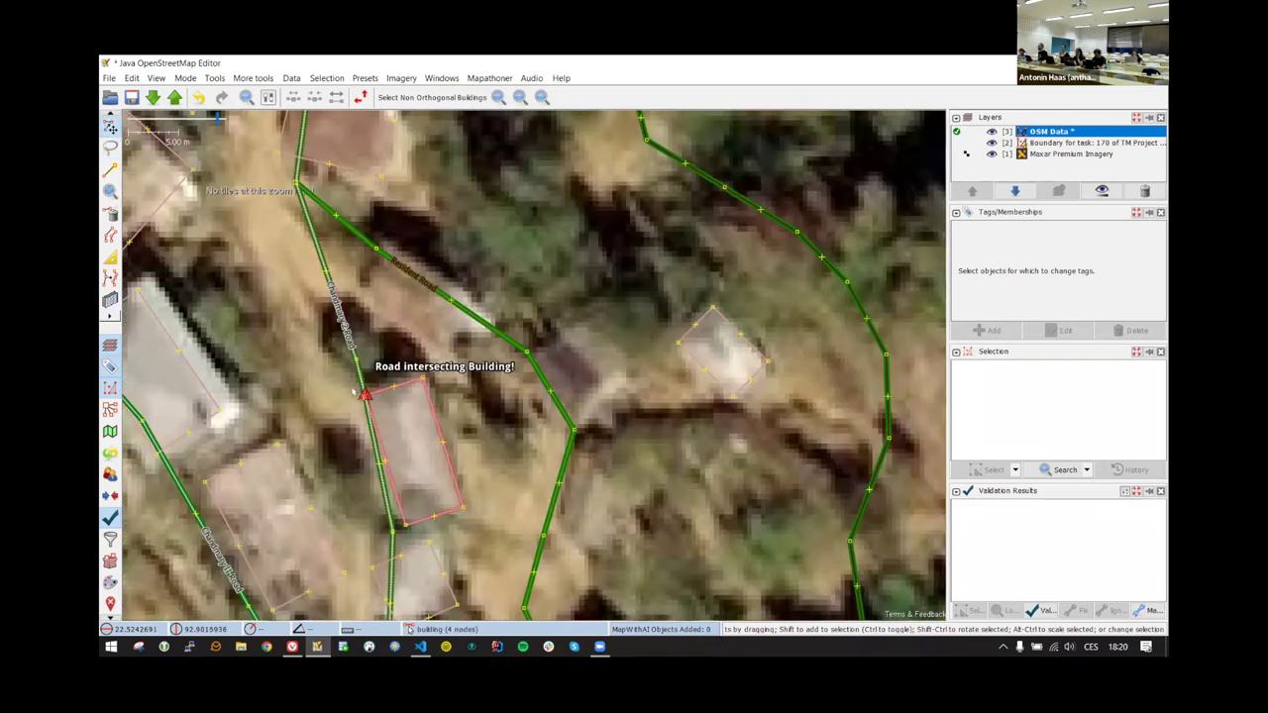
left_click(431, 413)
key("Delete")
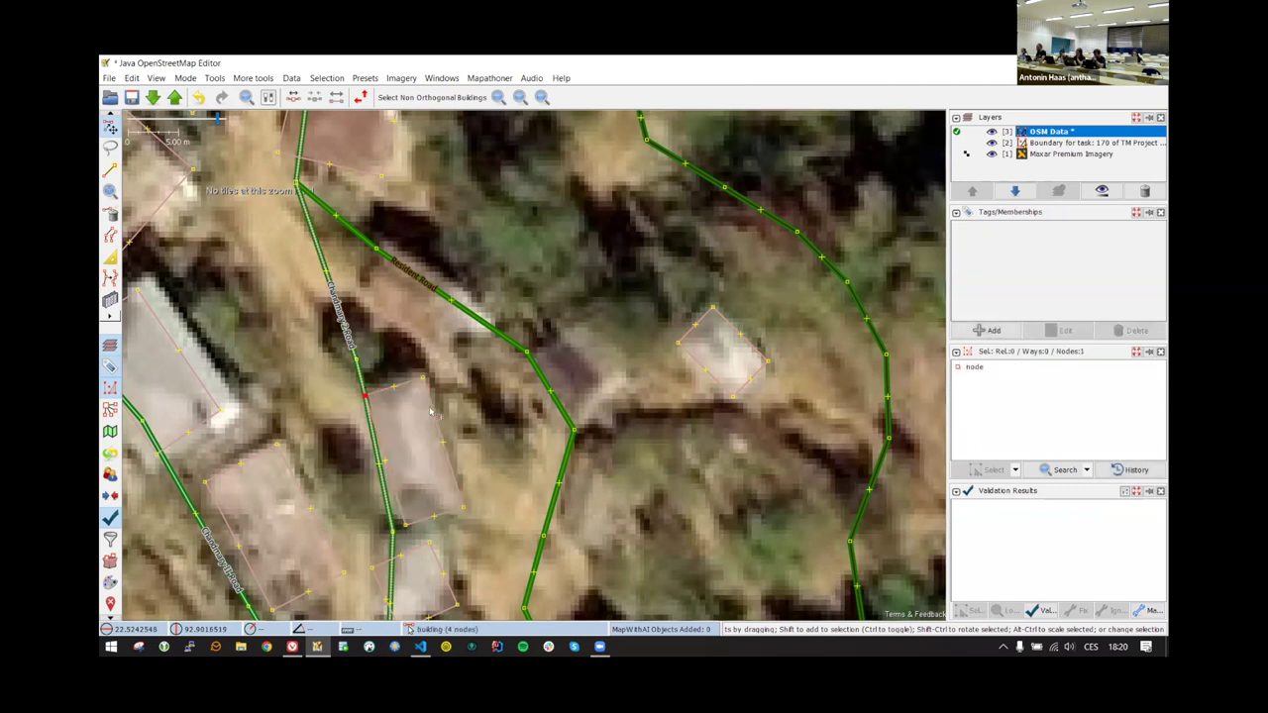
left_click(438, 410)
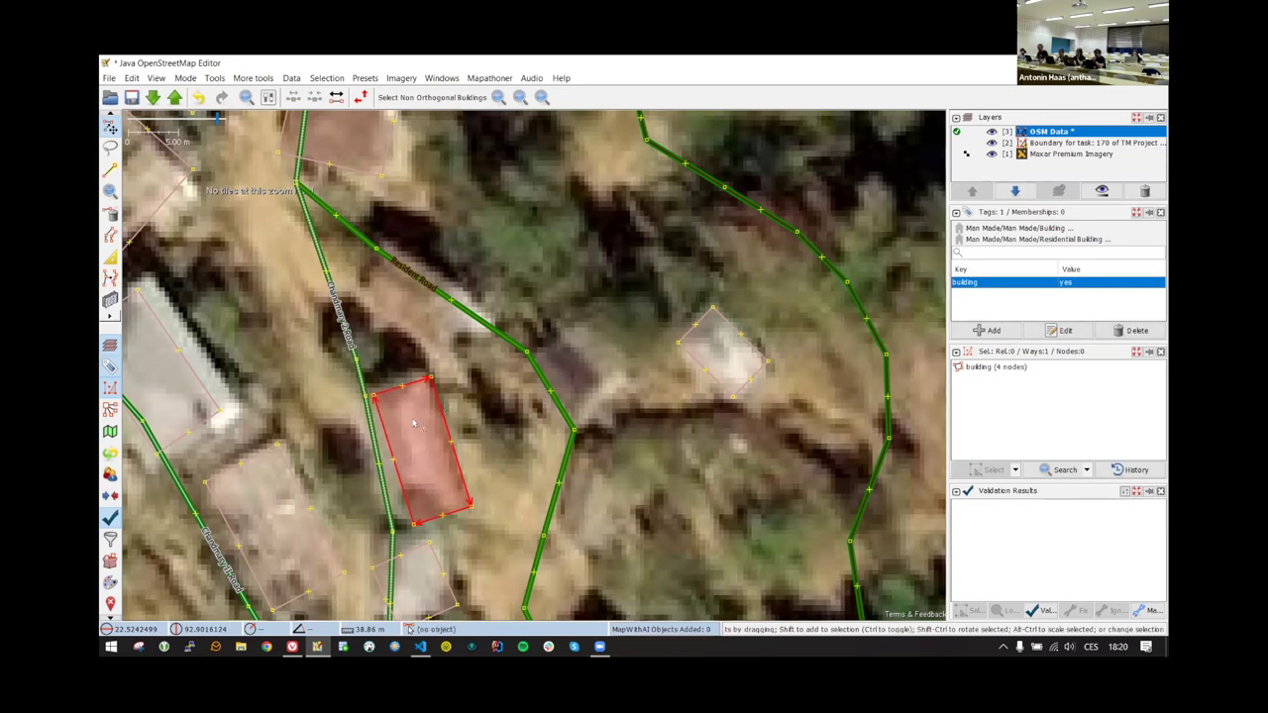
- Move three nodes of Resident Road southwest so that the road runs clear of the buildings it crosses
scroll(630, 359, "down", 3)
left_click_drag(630, 359, 618, 255)
scroll(573, 395, "up", 2)
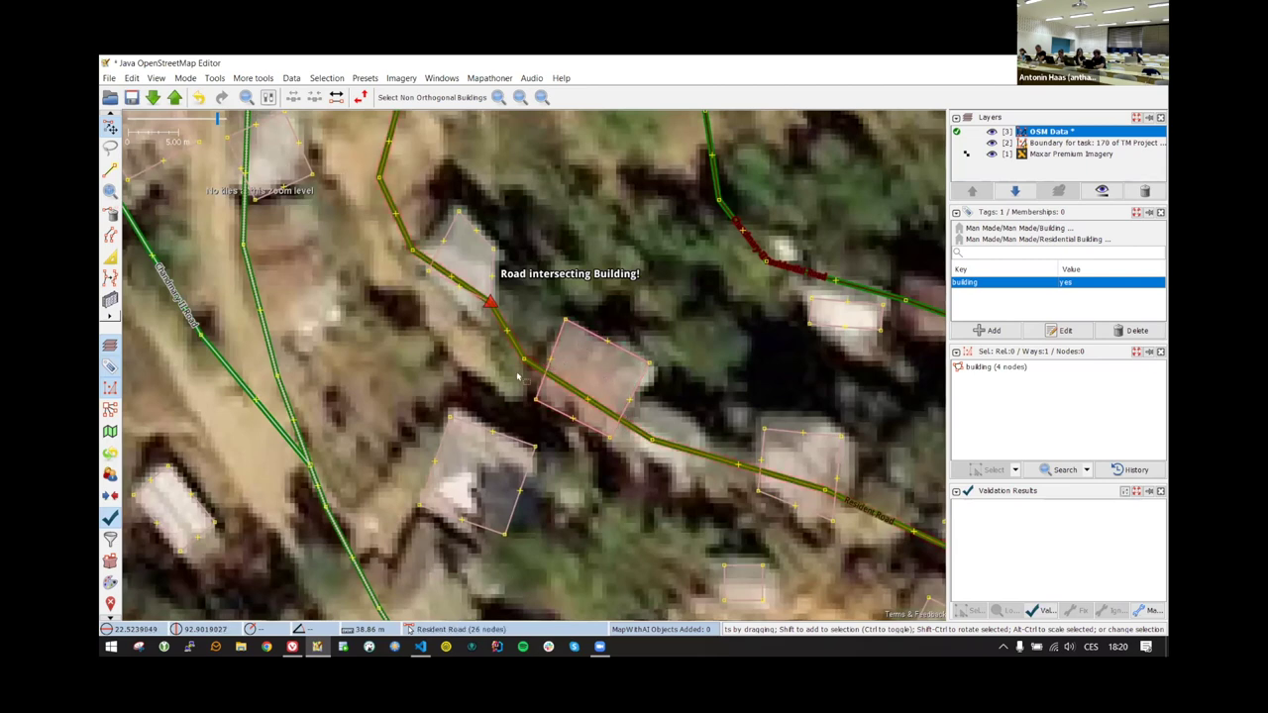
left_click_drag(525, 362, 492, 384)
left_click_drag(651, 439, 612, 481)
left_click_drag(830, 489, 814, 543)
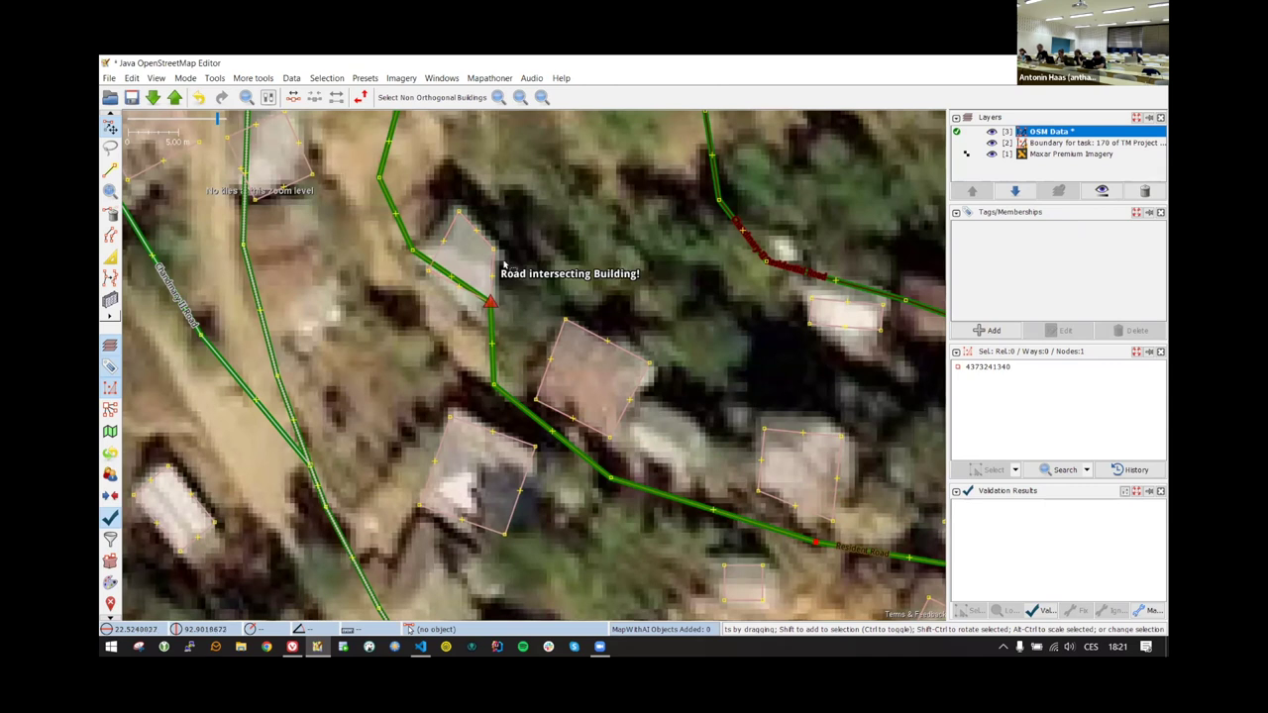
- Detach the small grey-roofed building from Resident Road and move the road bend west of the building
left_click(499, 266)
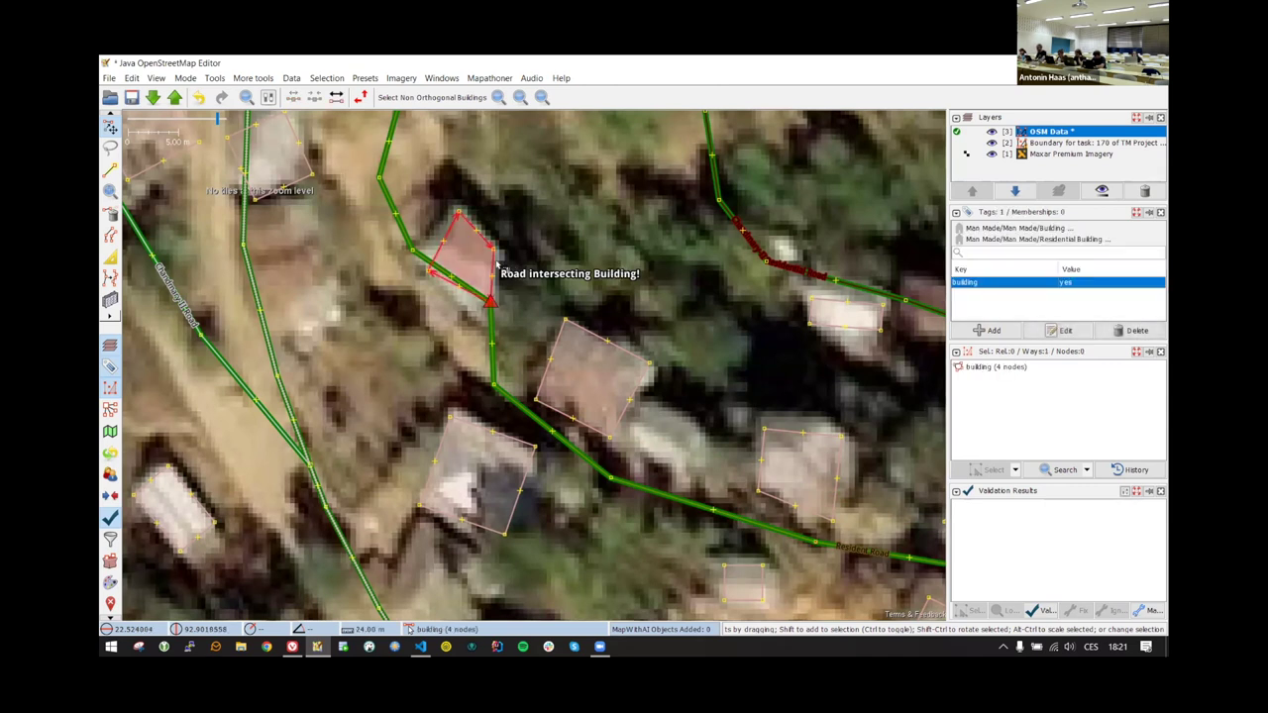
left_click(498, 266)
left_click_drag(498, 265, 502, 256)
left_click_drag(411, 249, 366, 265)
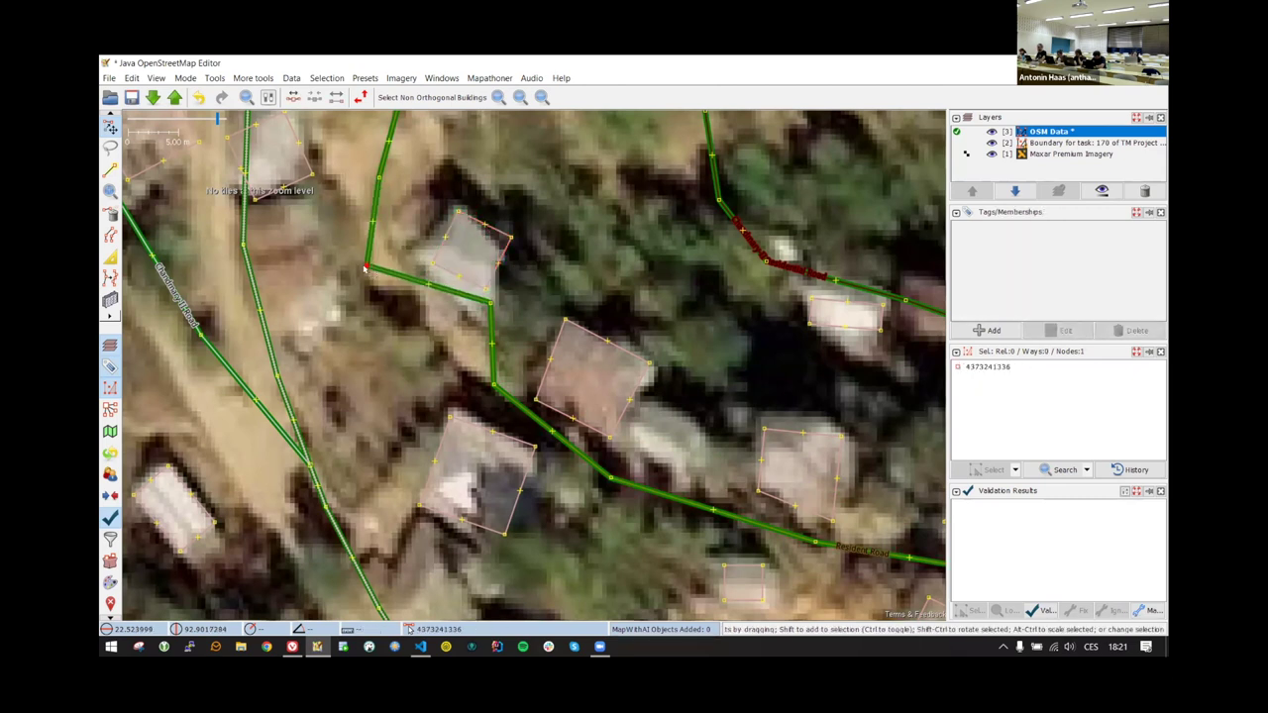
- Clear the remaining Resident Road node from the grey-roofed building's corner, and rotate the building to match its roof
left_click(486, 302)
key("Delete")
mouse_move(505, 255)
left_mouse_down()
mouse_move(486, 261)
mouse_move(501, 279)
left_mouse_up()
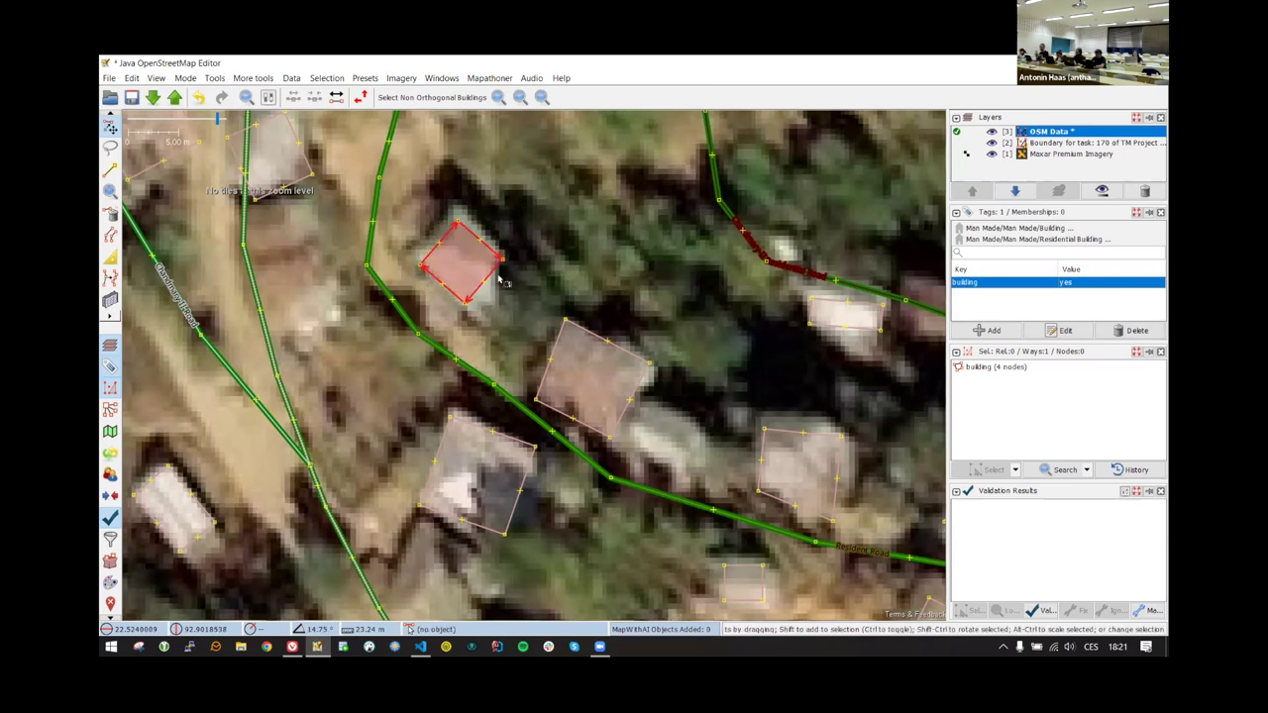
left_click(500, 282)
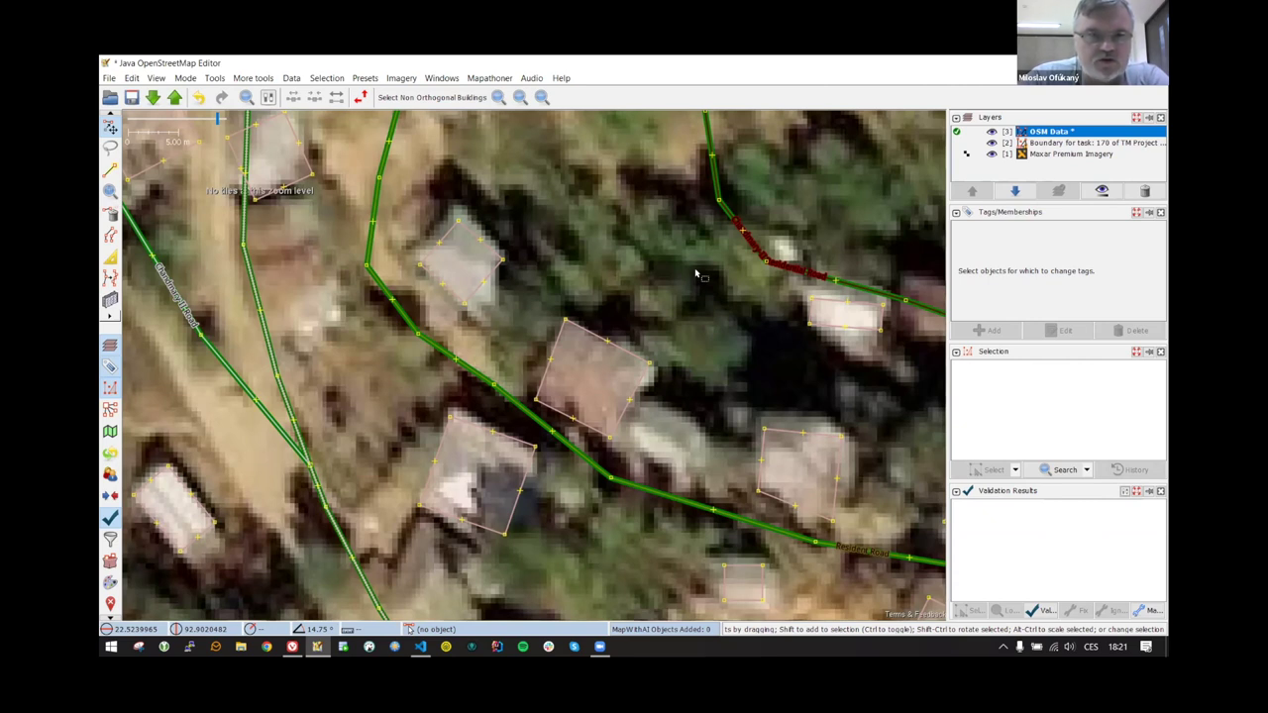
- Select the six-node brown-roofed building inside the road loop to examine its outline
scroll(696, 274, "down", 2)
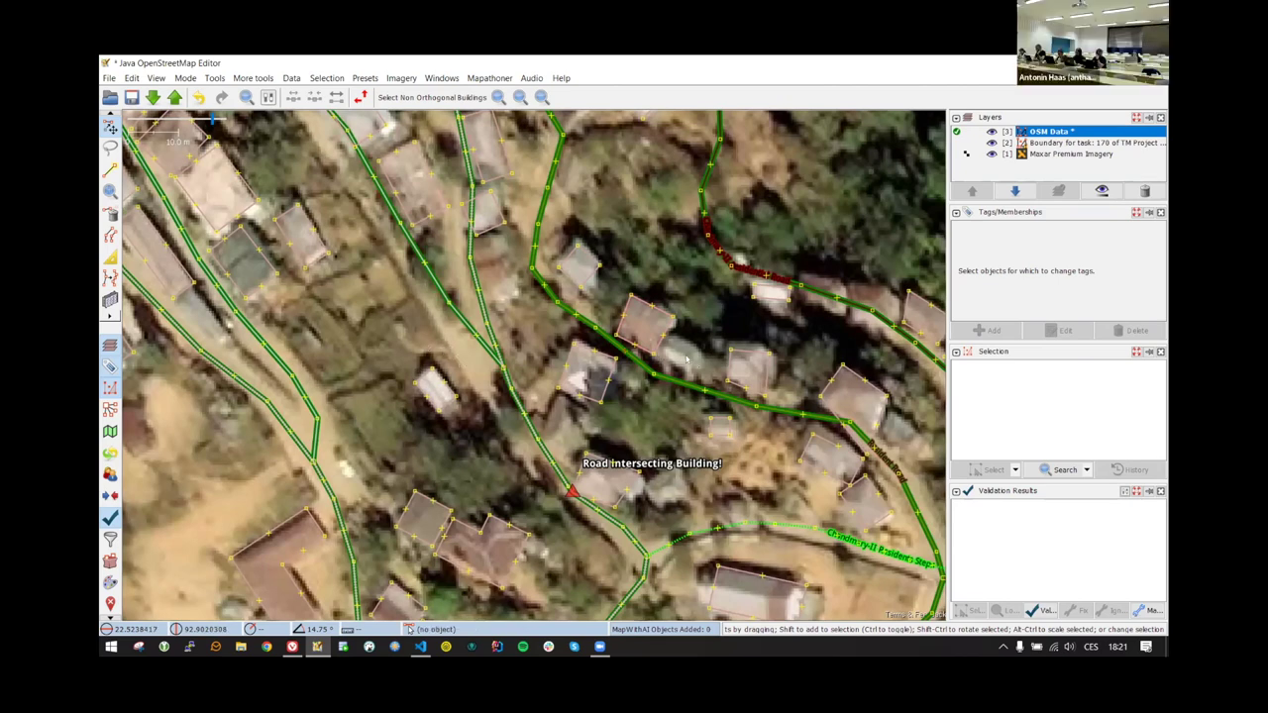
left_click_drag(571, 425, 582, 290)
left_click_drag(508, 415, 671, 389)
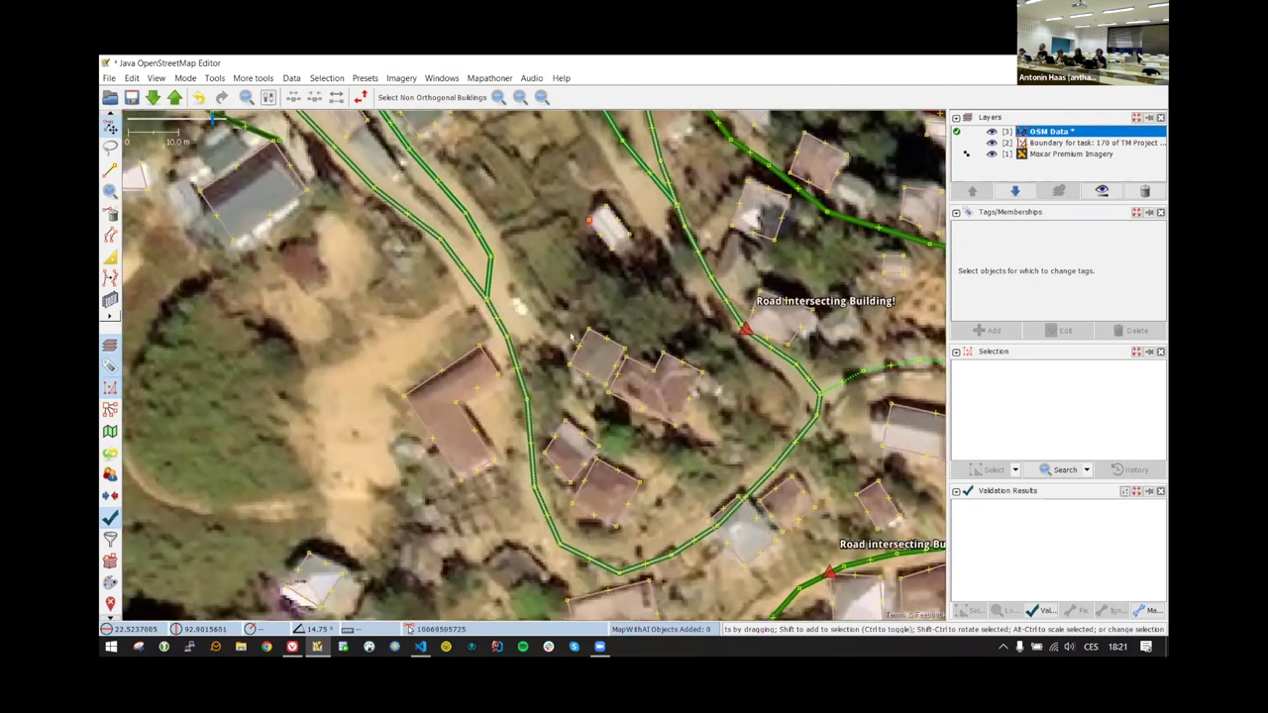
scroll(671, 388, "up", 2)
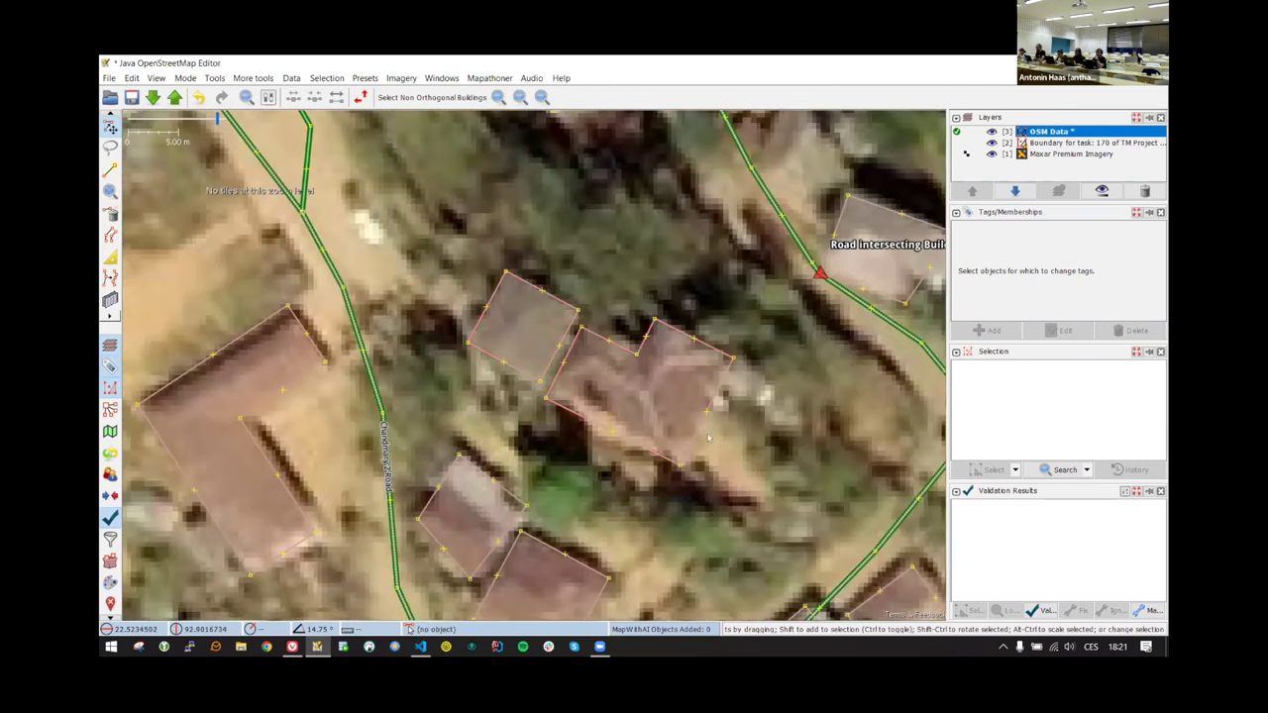
left_click(710, 341)
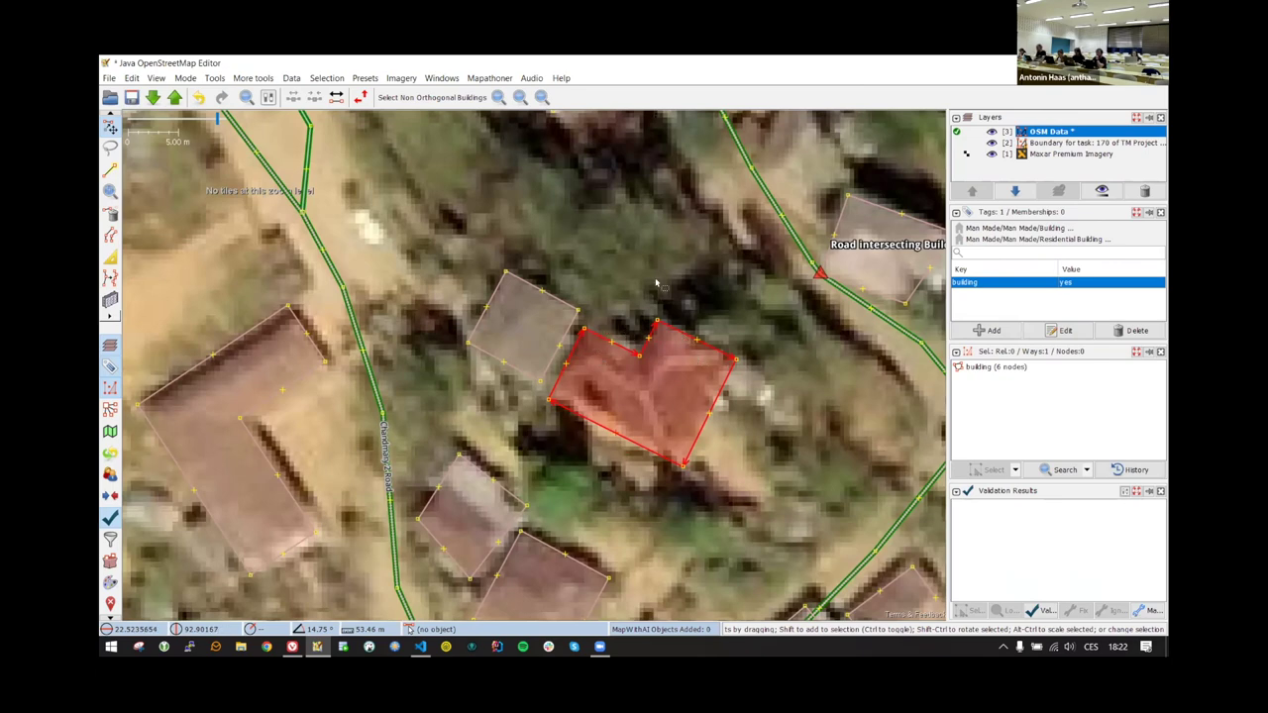
- Distort the white-roofed building's outline by moving its corners and pulling extra nodes out of its sides, giving seven nodes
scroll(612, 268, "up", 5)
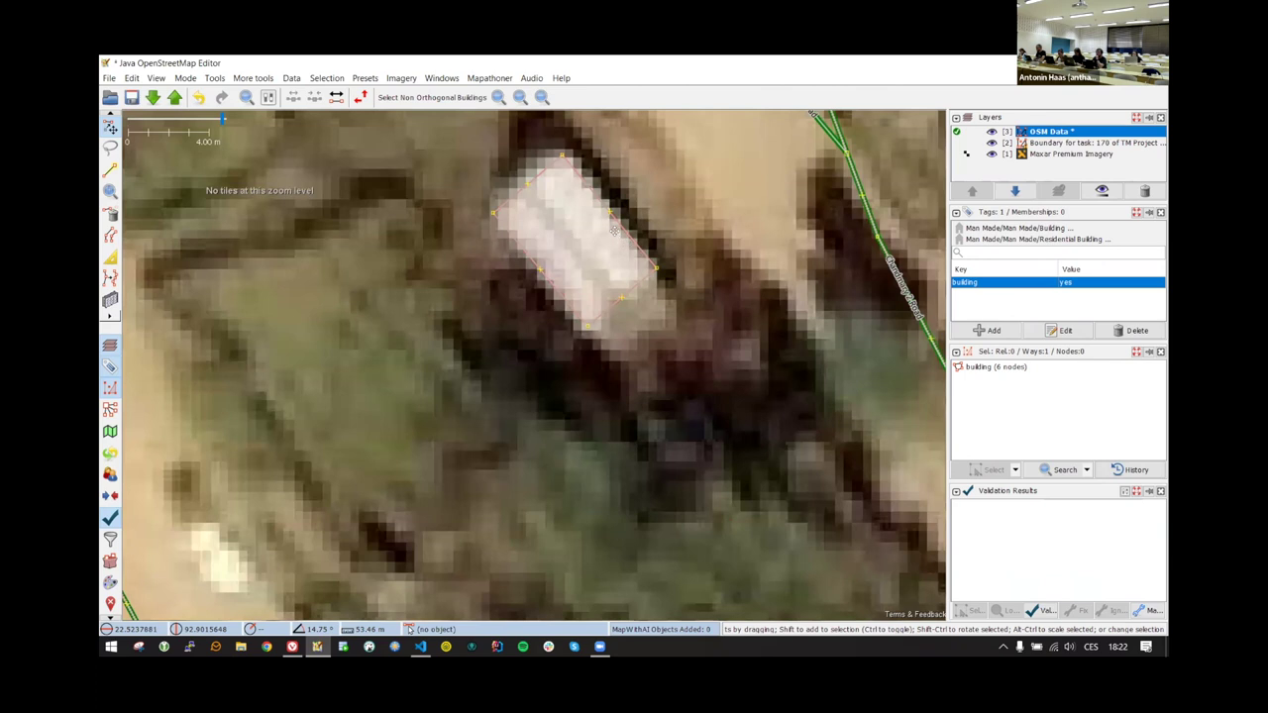
left_click_drag(652, 300, 573, 368)
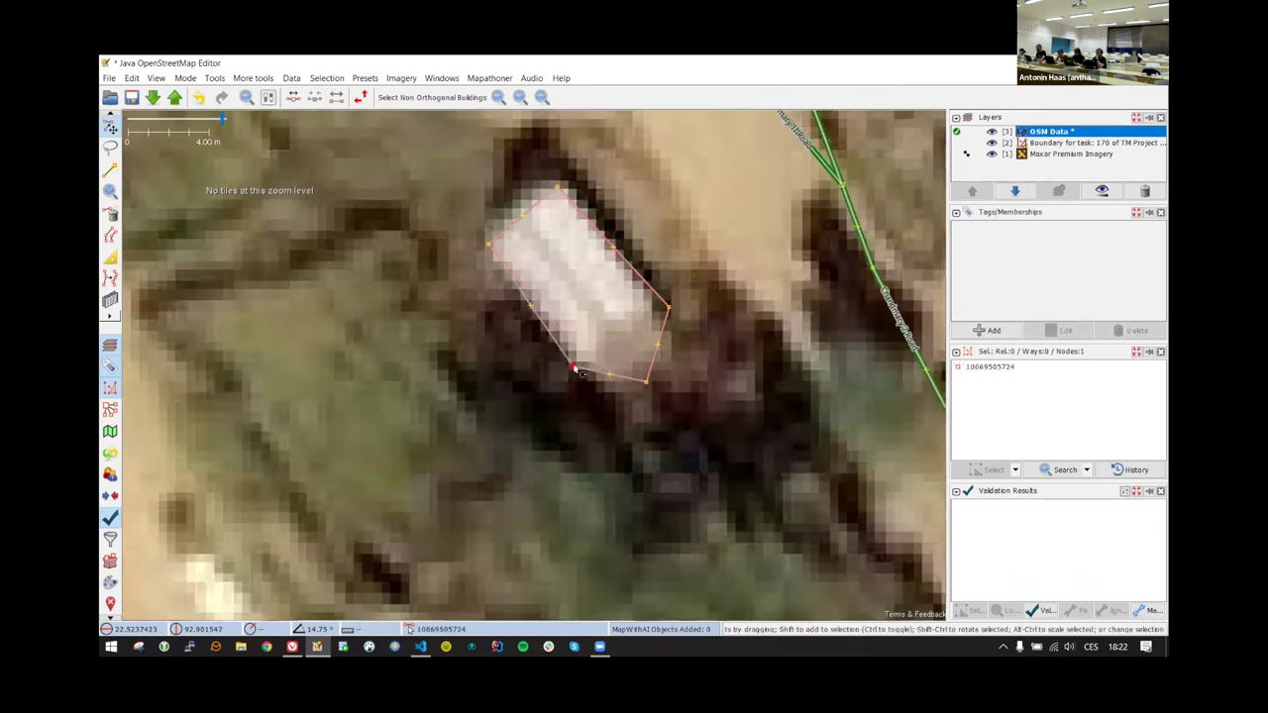
left_click_drag(488, 242, 522, 225)
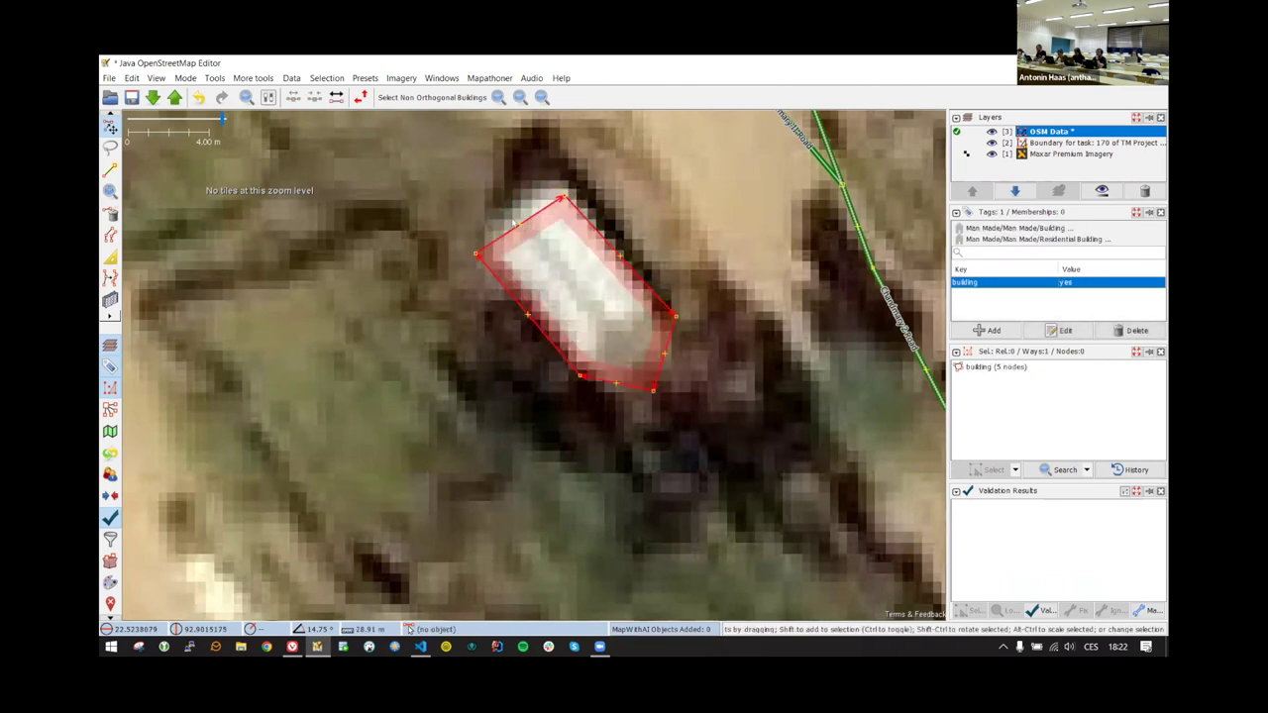
key("ctrl+z")
key("ctrl+z")
key("ctrl+z")
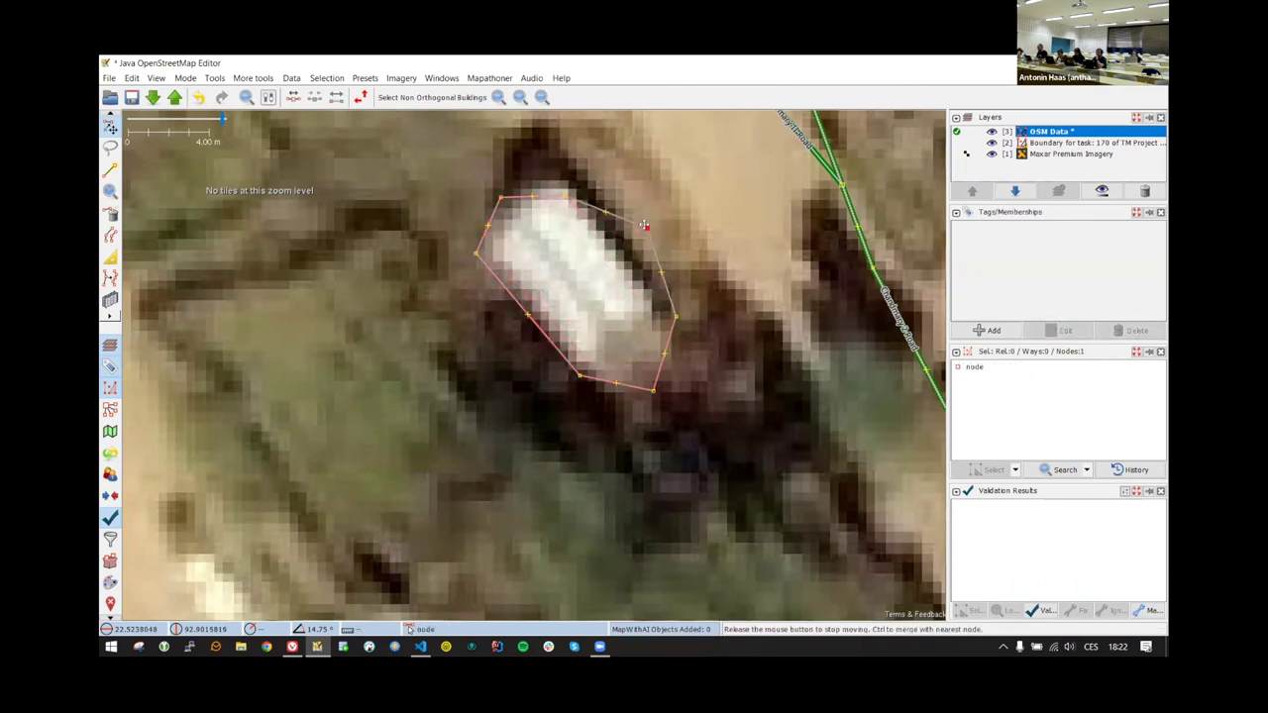
key("ctrl+Up")
key("ctrl+Right")
key("Escape")
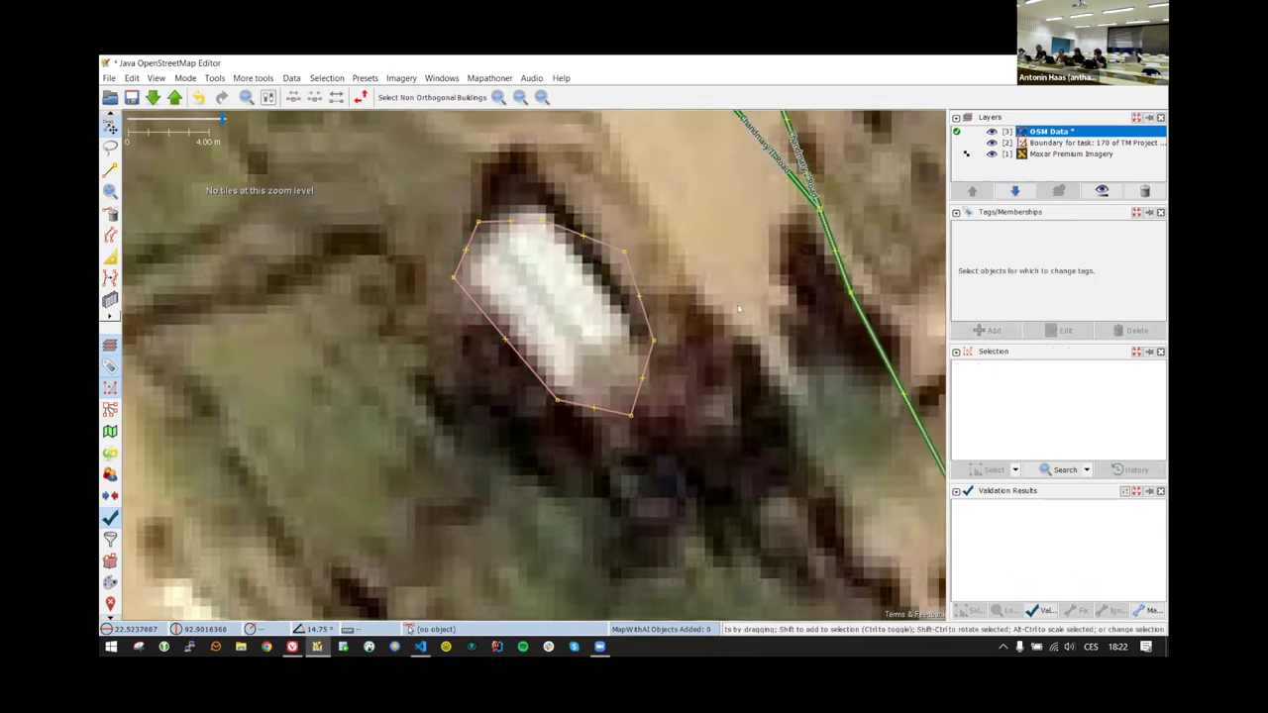
- Square the white-roofed building's seven-node outline, and rotate and shrink it to fit the roof
left_click(639, 273)
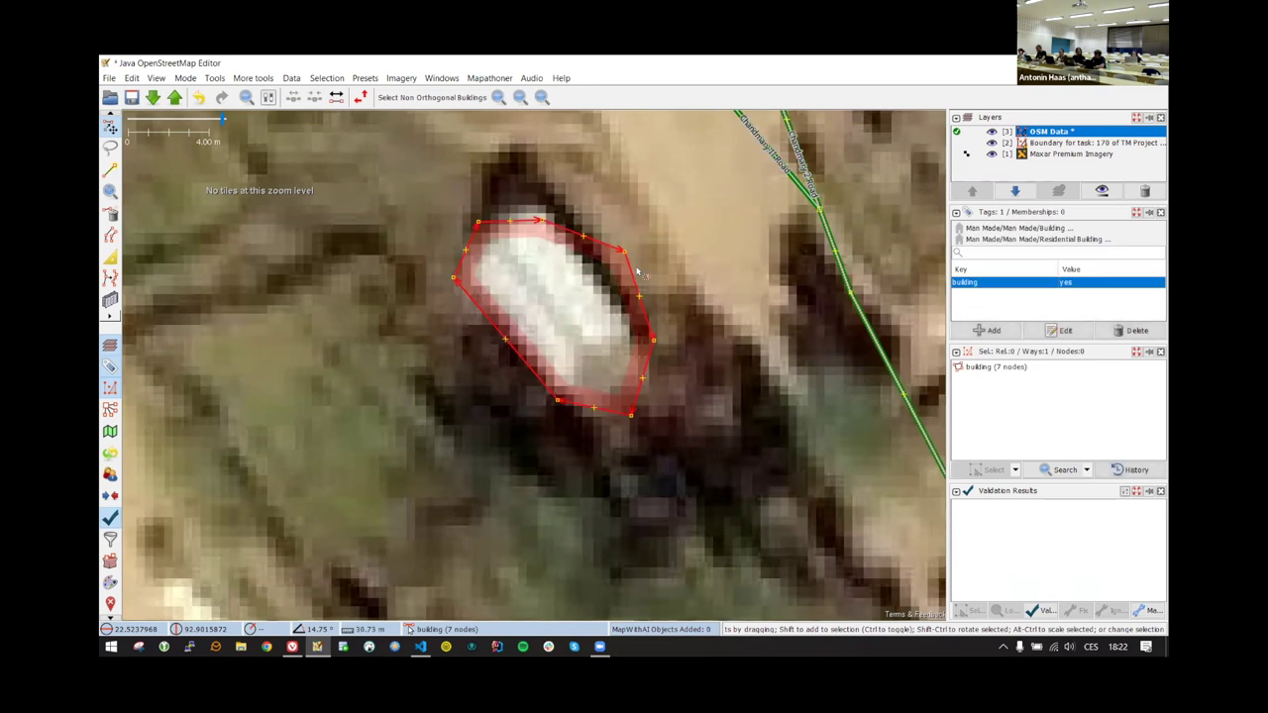
key("q")
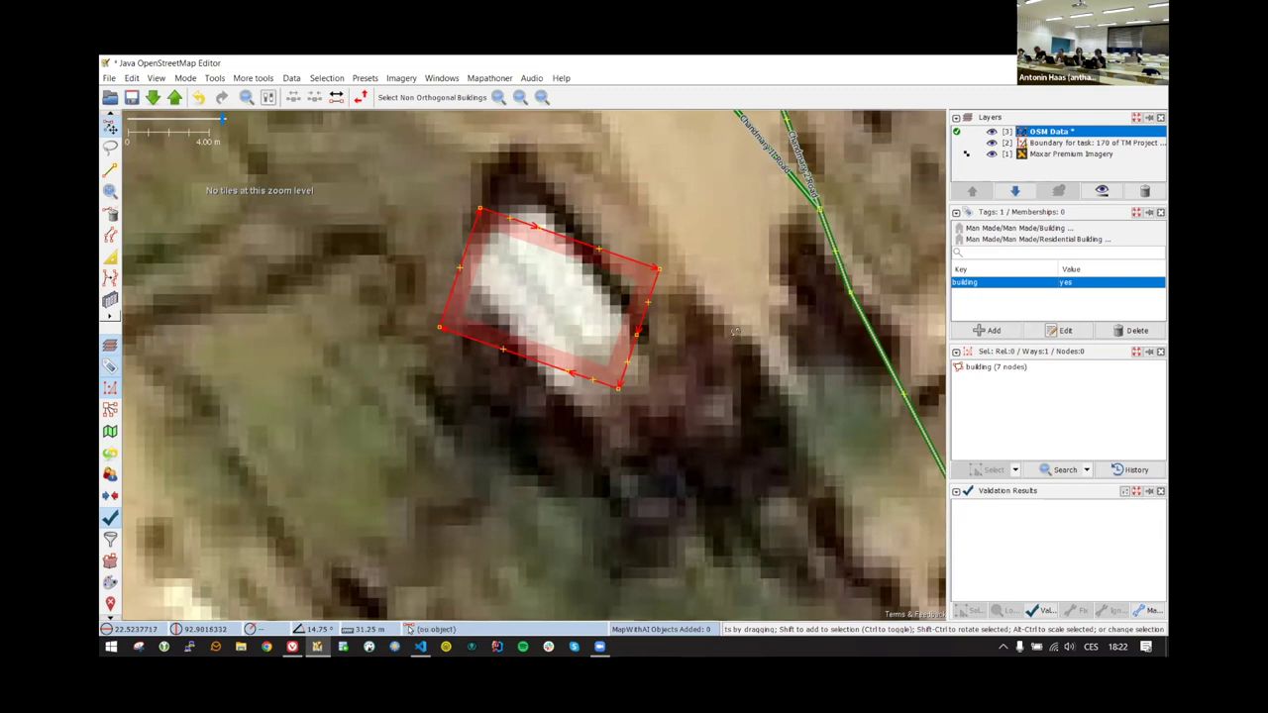
key("alt")
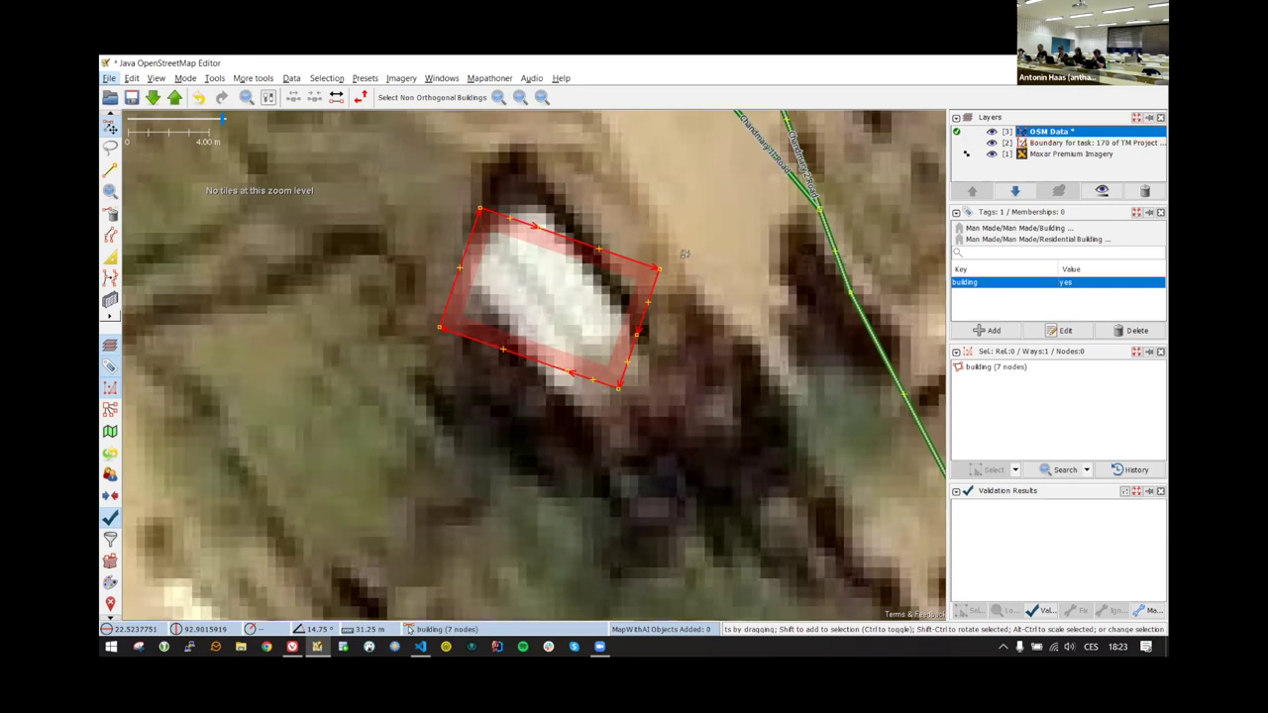
left_click_drag(700, 245, 699, 337)
left_click(701, 342)
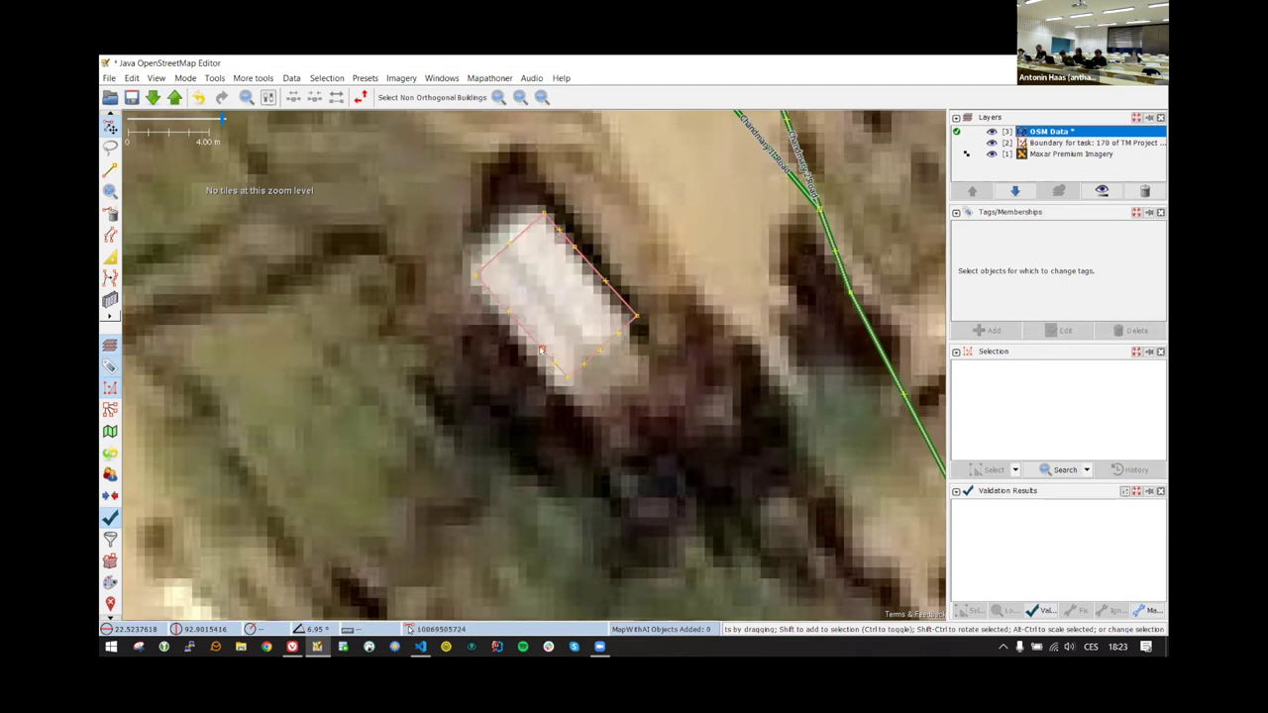
- Deform the white-roofed building's outline again by pulling side nodes and the north corner outward
left_click(599, 353)
key("Delete")
left_click_drag(522, 329, 497, 328)
left_click_drag(598, 264, 604, 251)
left_click_drag(545, 214, 545, 198)
left_click_drag(601, 347, 612, 360)
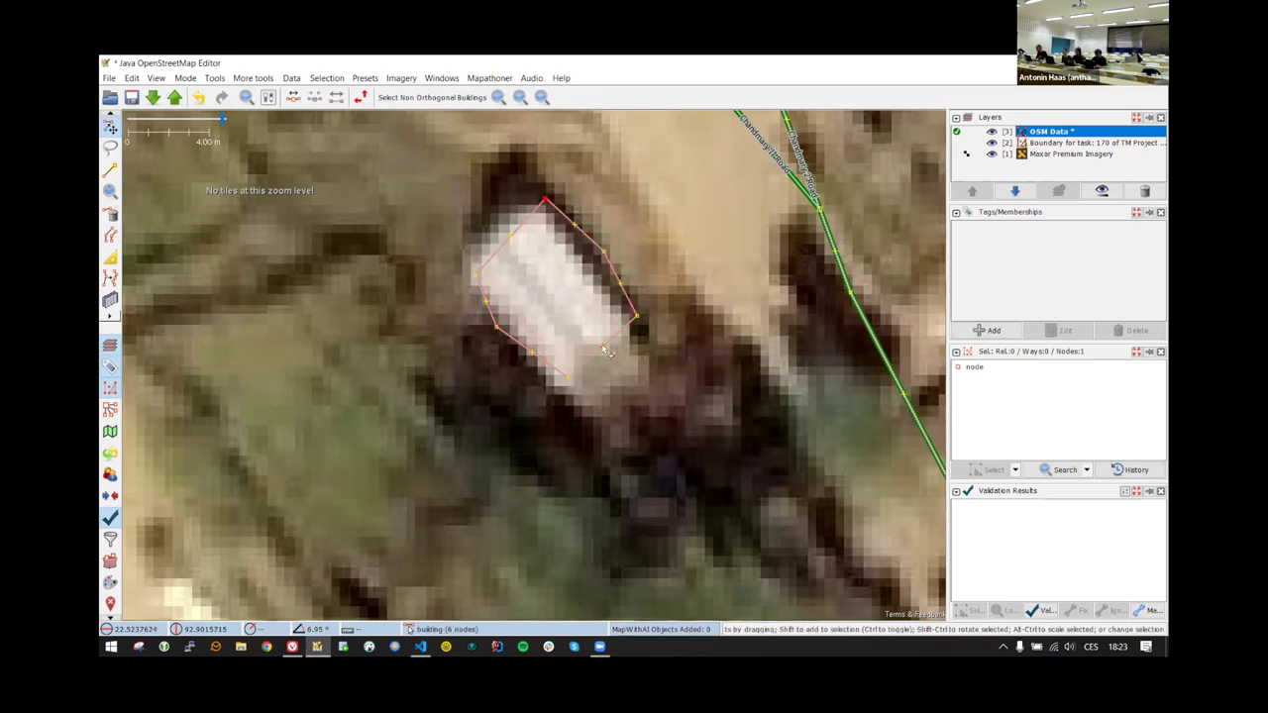
- Square the deformed outline of the white-roofed building and rotate it slightly to align with the roof
left_click(597, 375)
key("q")
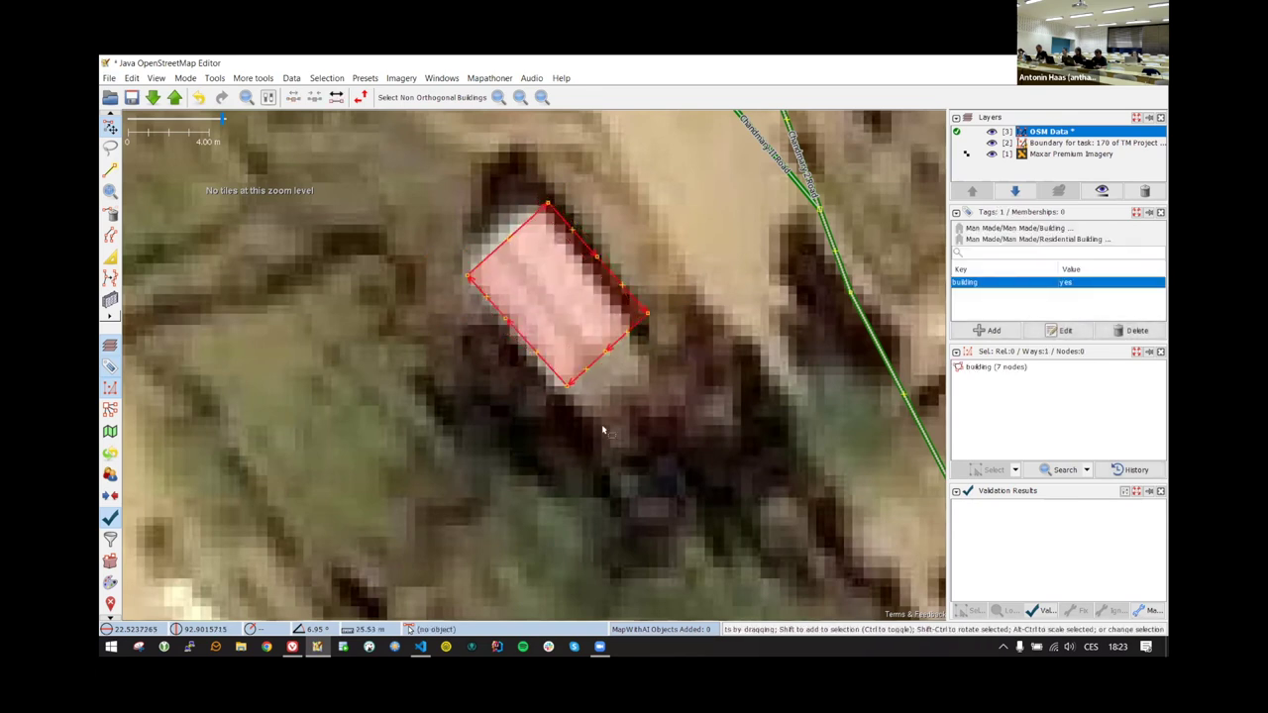
left_click_drag(601, 426, 702, 336)
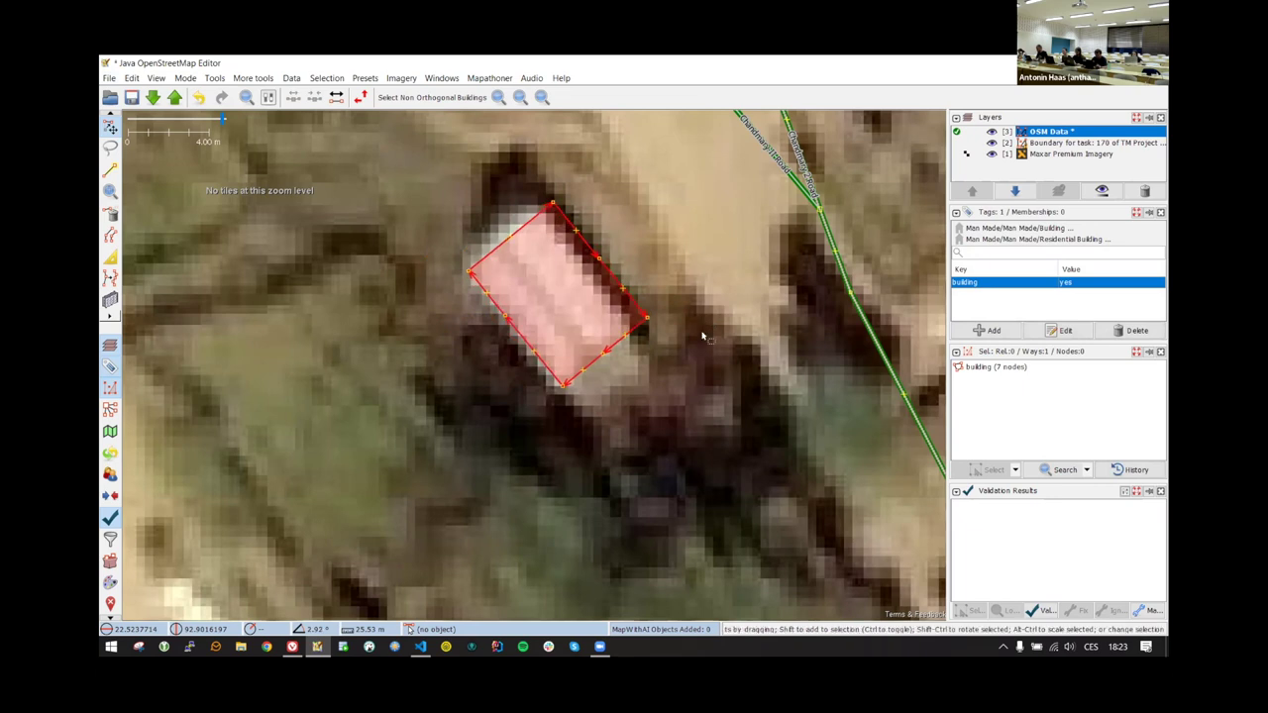
- Simplify the white-roofed building's way to its four corner nodes and deselect it
key("shift+y")
scroll(535, 420, "down", 2)
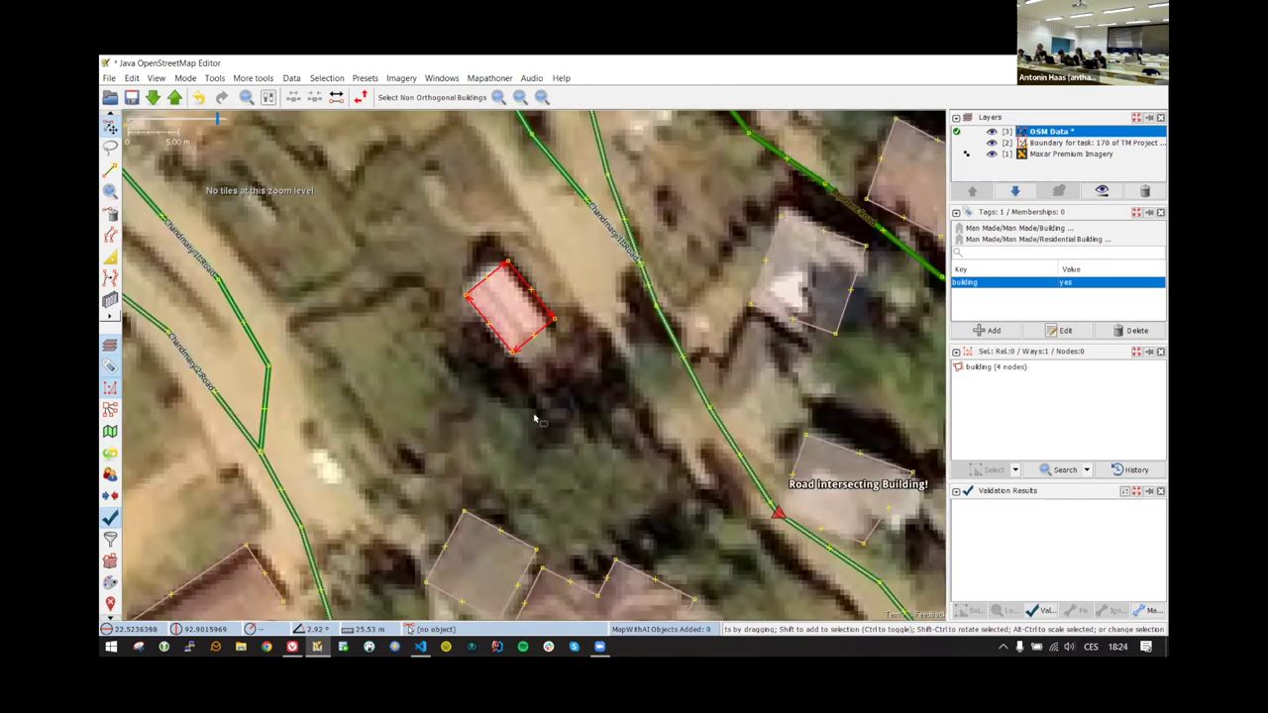
left_click(550, 420)
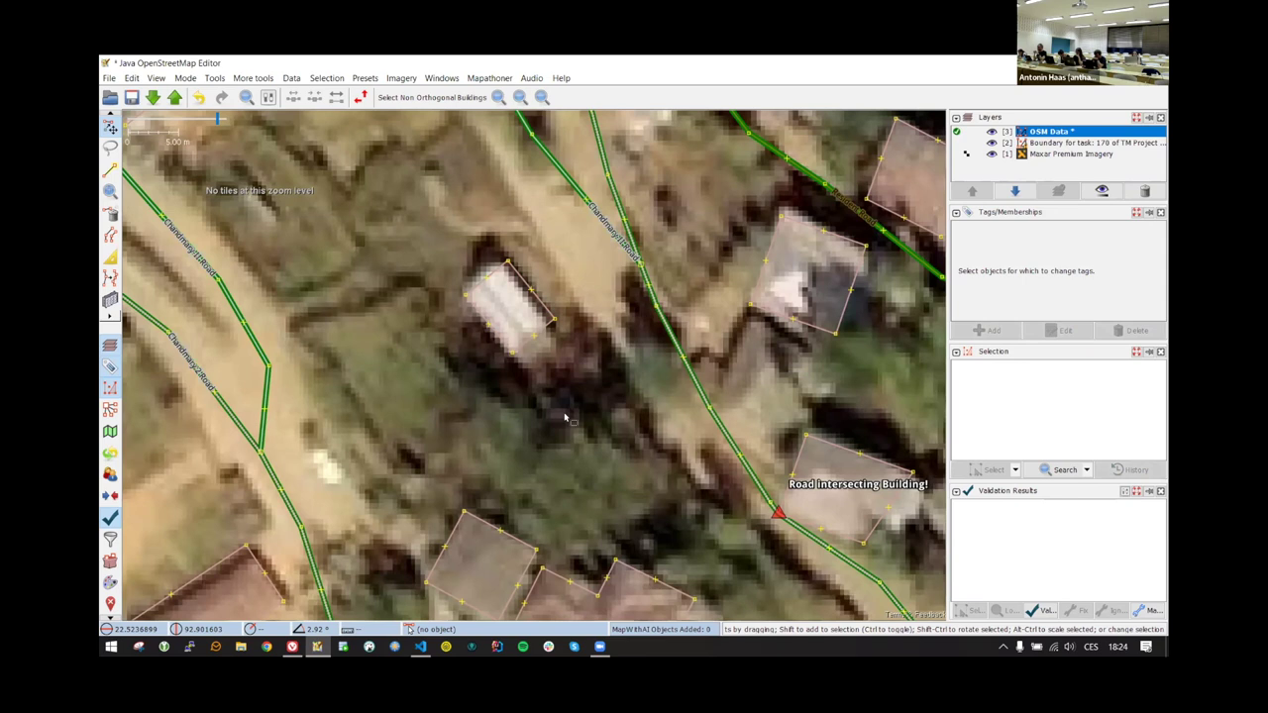
- Set the building shape to circle and draw a round building on the open ground west of the white-roofed building
left_click(110, 299)
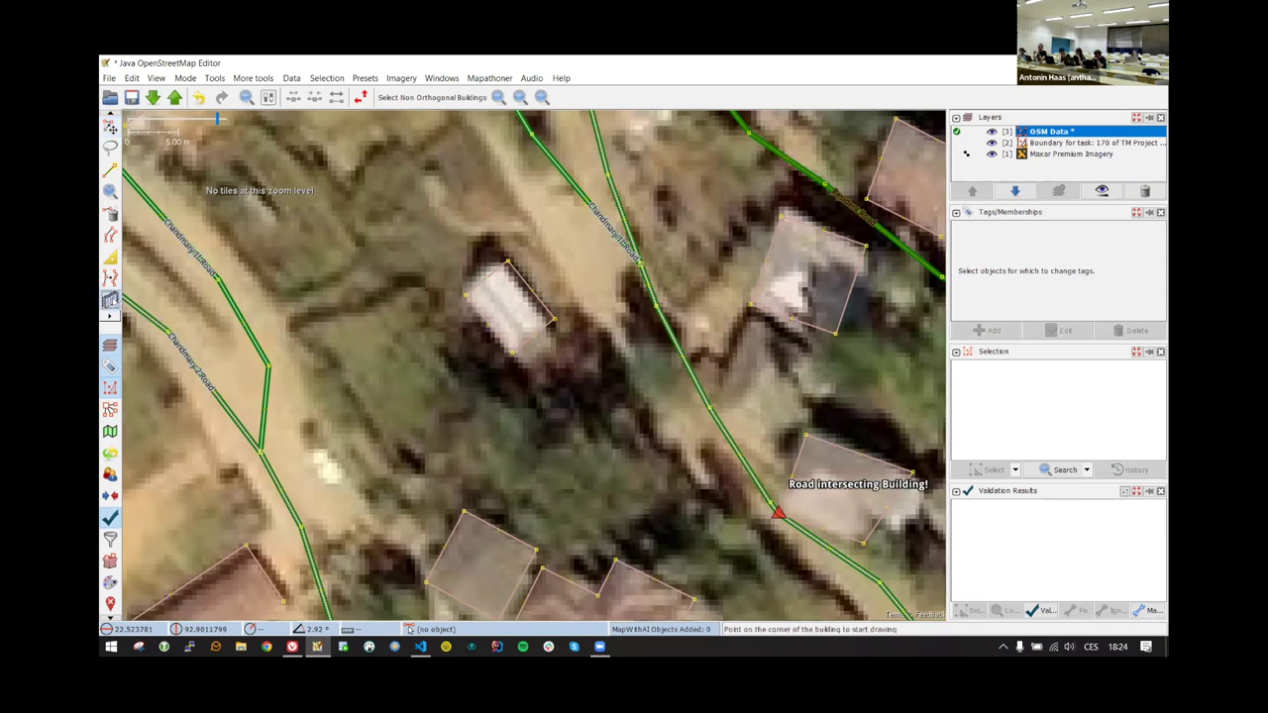
left_click(407, 376)
key("Escape")
left_click(291, 79)
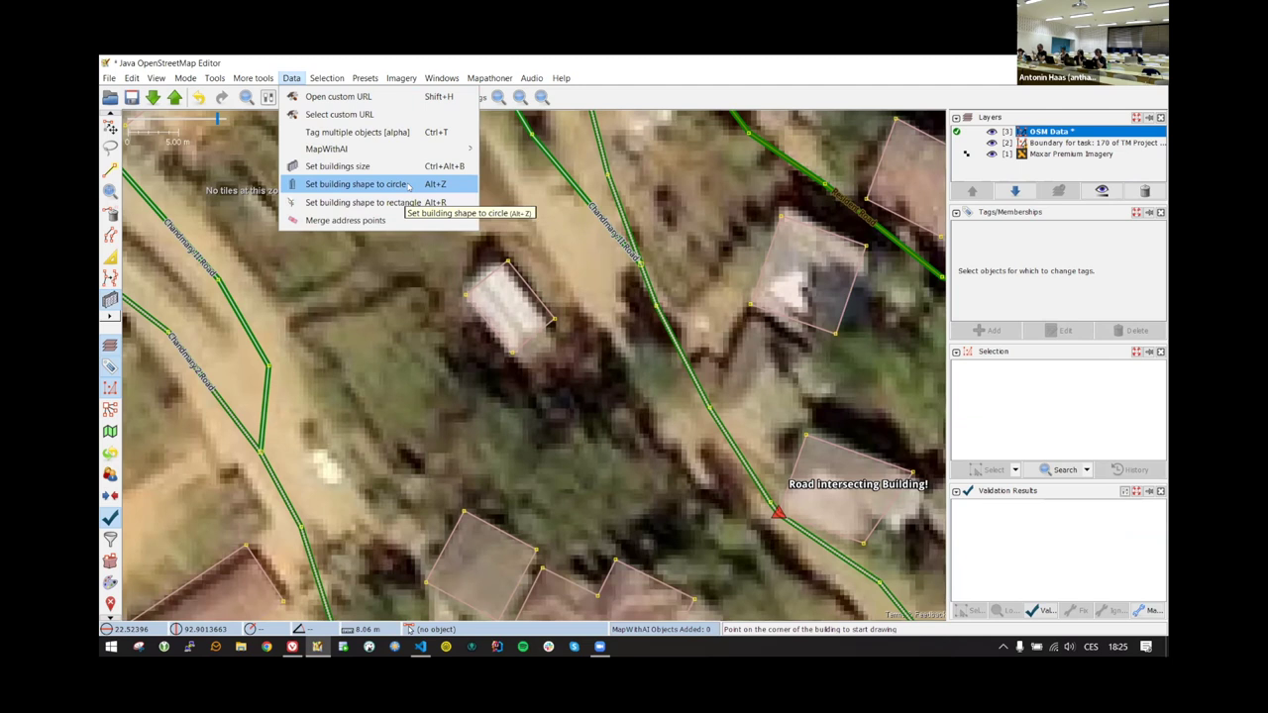
left_click(343, 184)
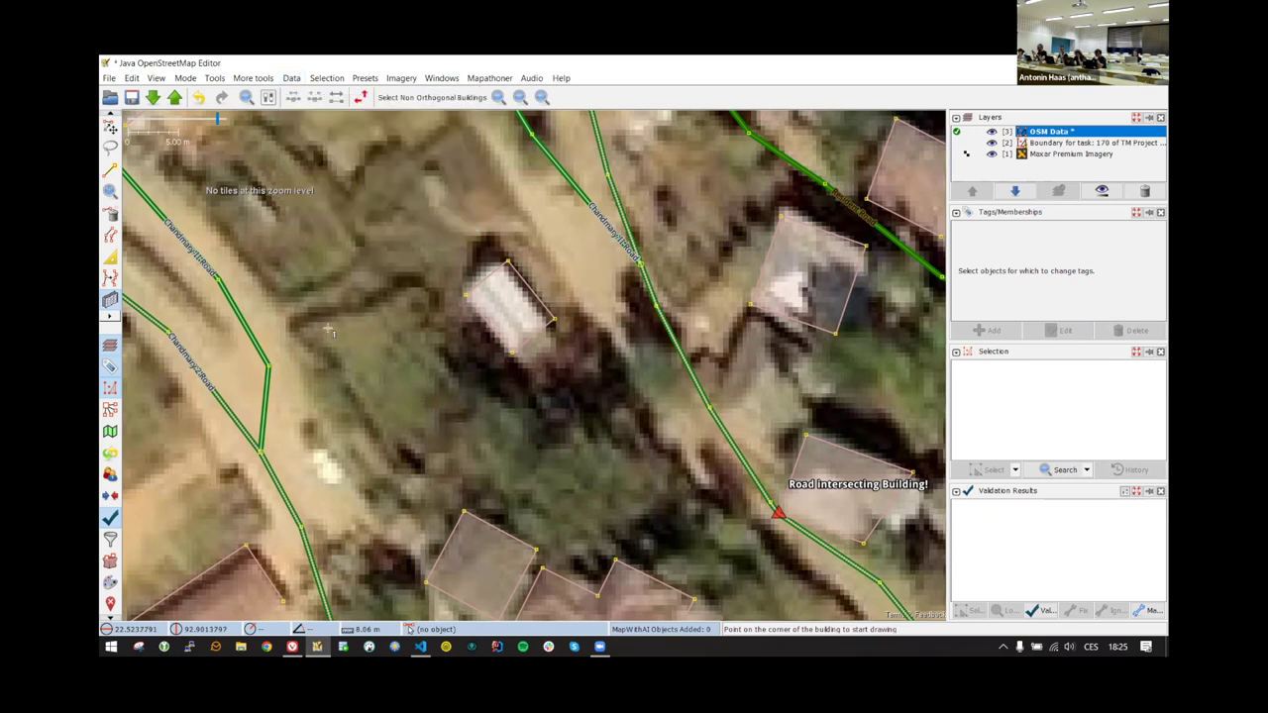
left_click_drag(355, 359, 363, 304)
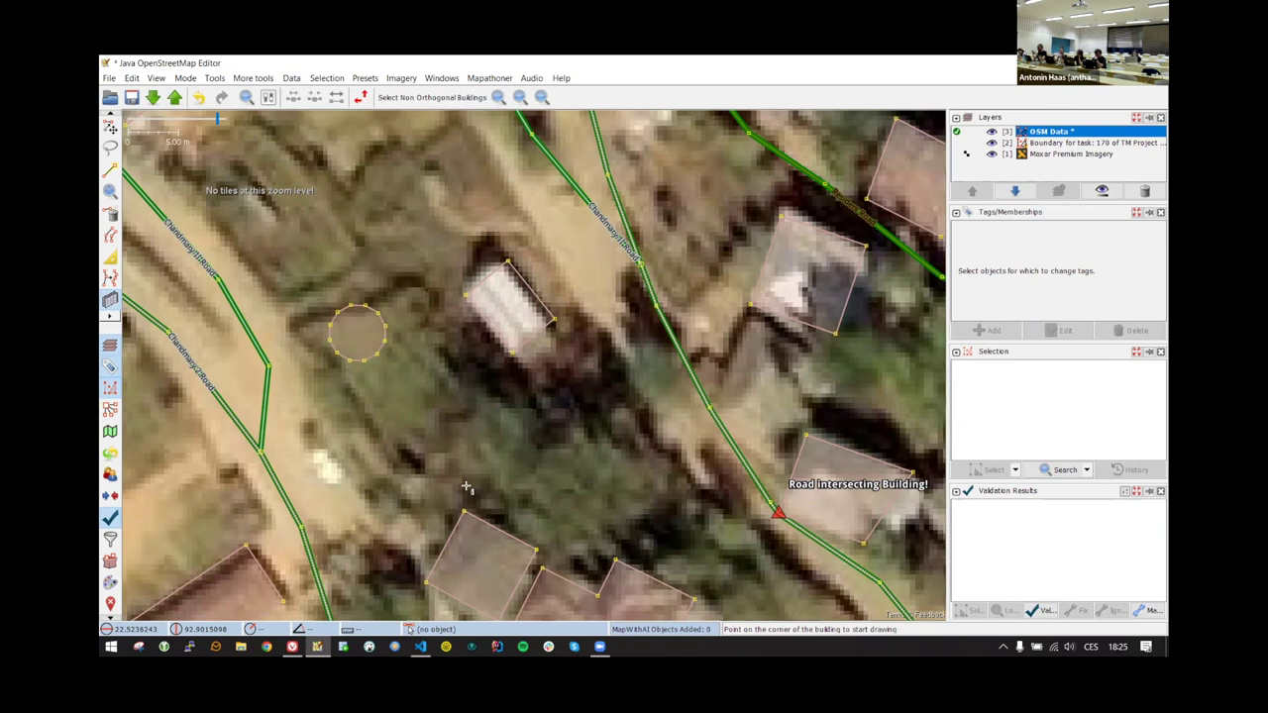
- Restore the rectangle building shape and draw a rectangular building about 8 m long southeast of the round one
left_click(291, 77)
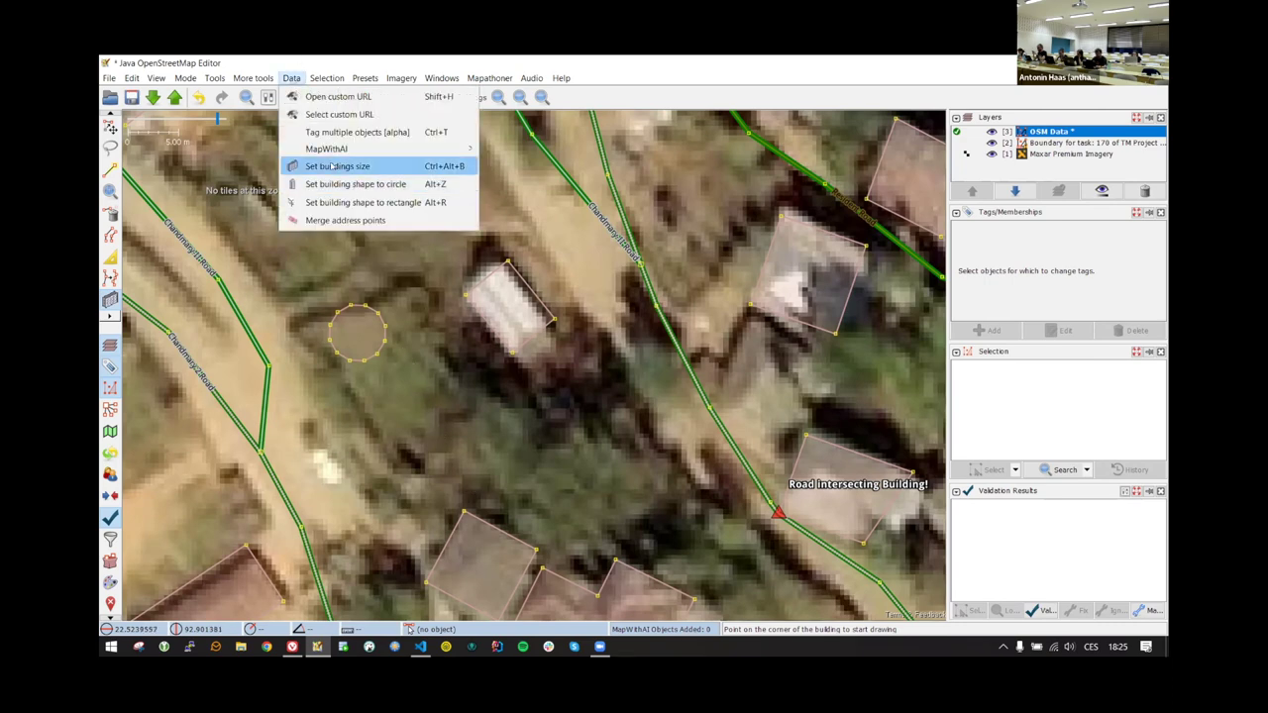
left_click(332, 165)
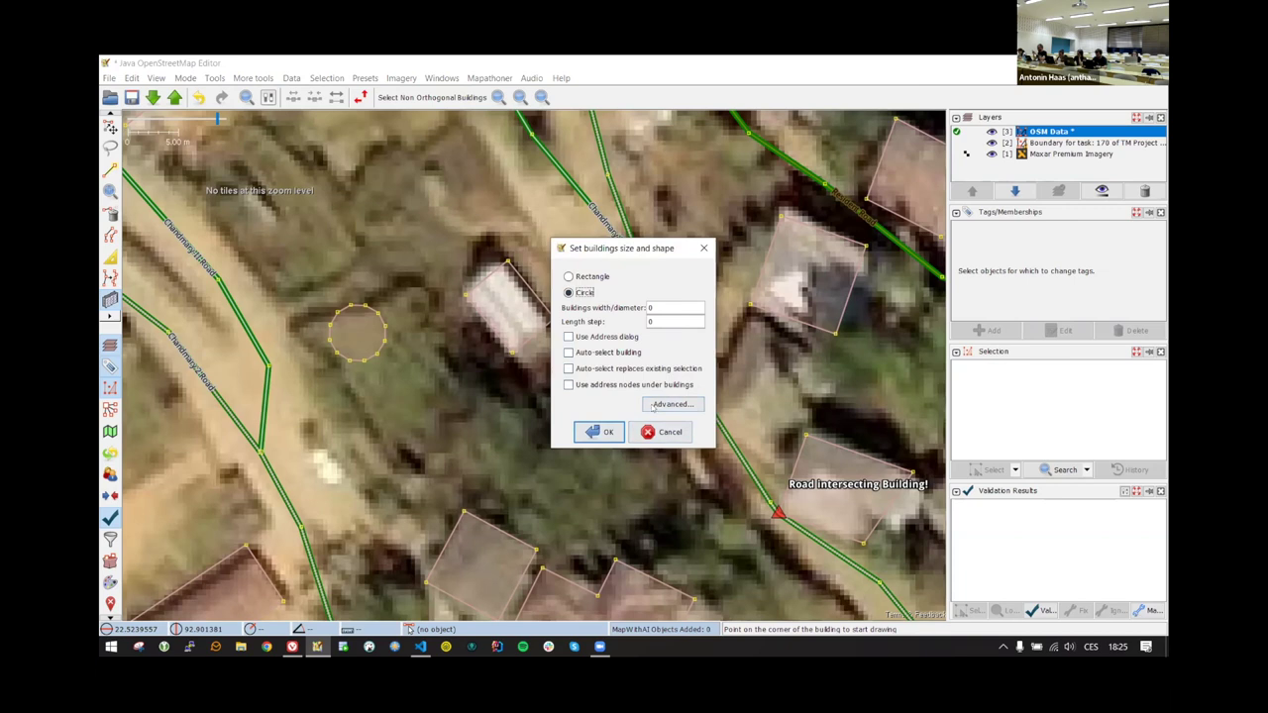
left_click(610, 430)
left_click(292, 77)
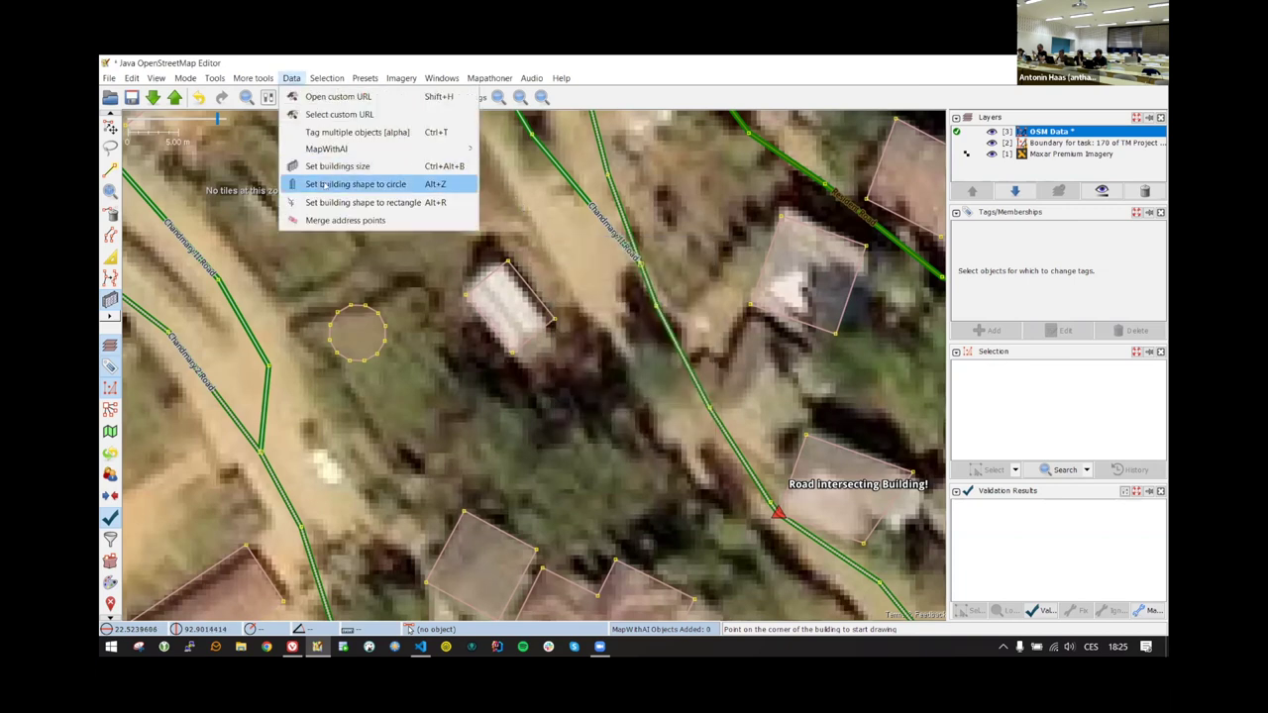
left_click(394, 203)
left_click_drag(399, 362, 436, 463)
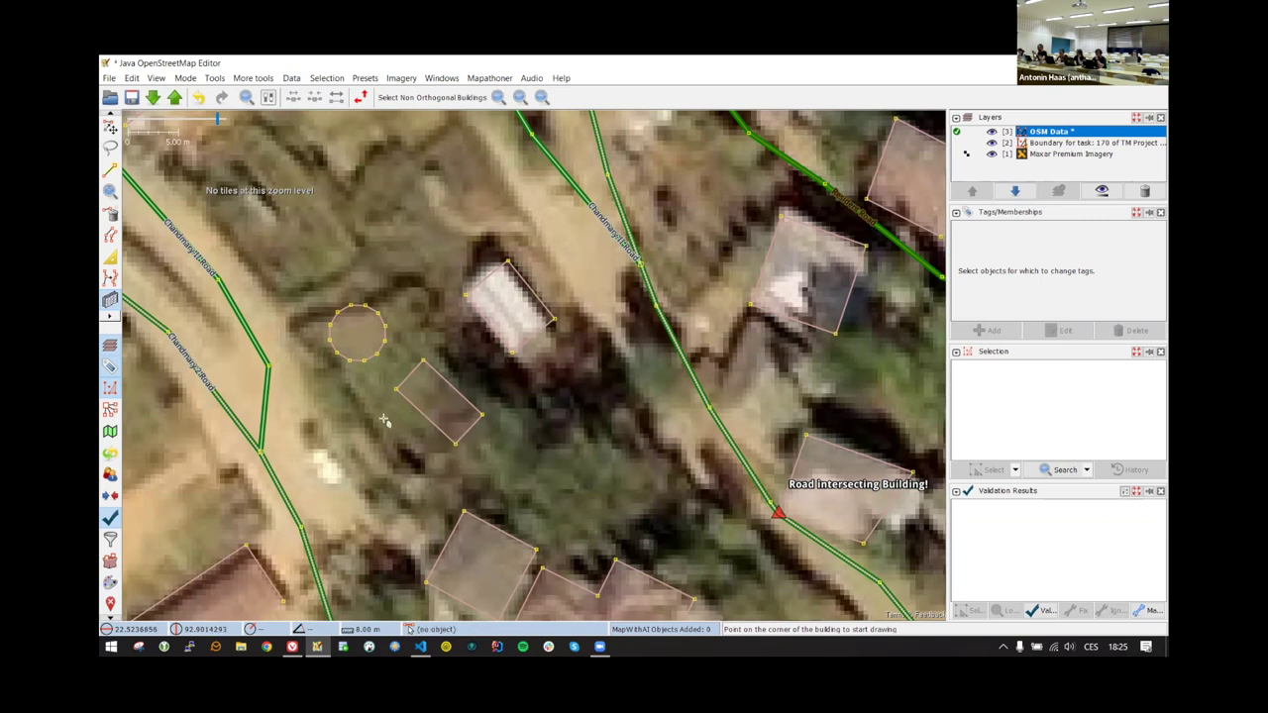
- Look up the Expert Mode option in the preferences and activate the Create areas mode
left_click(110, 257)
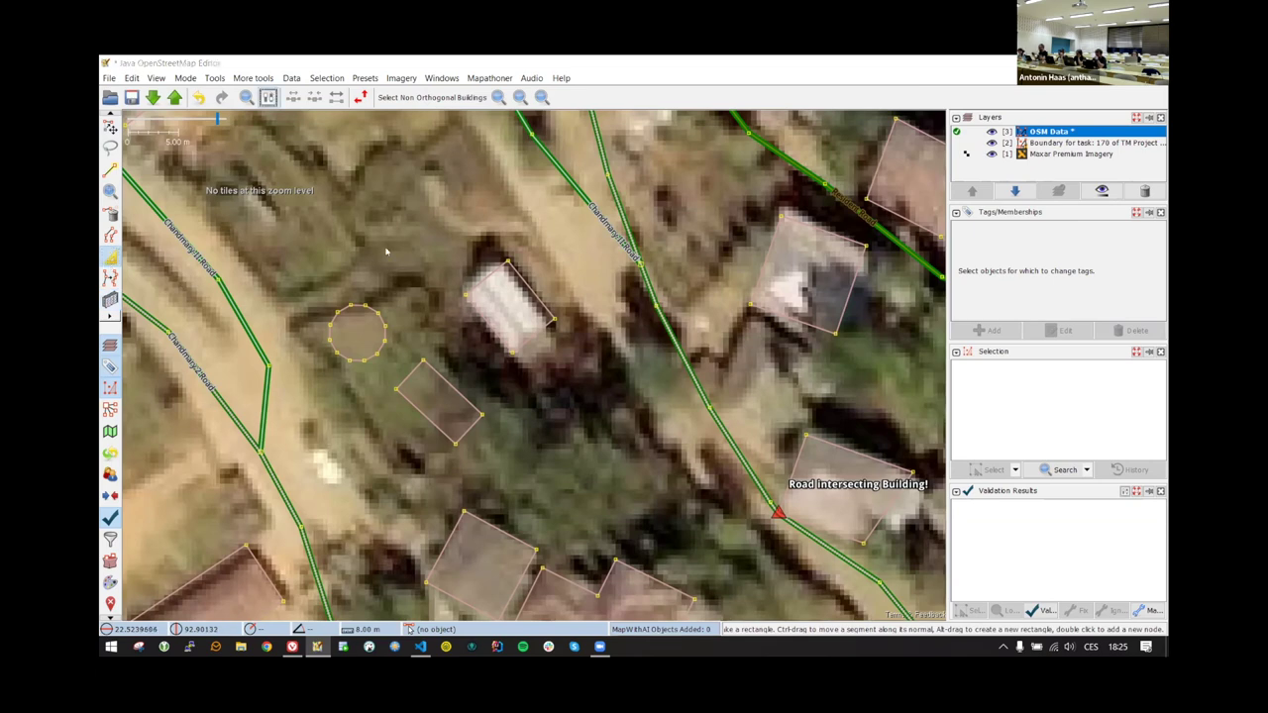
left_click(269, 96)
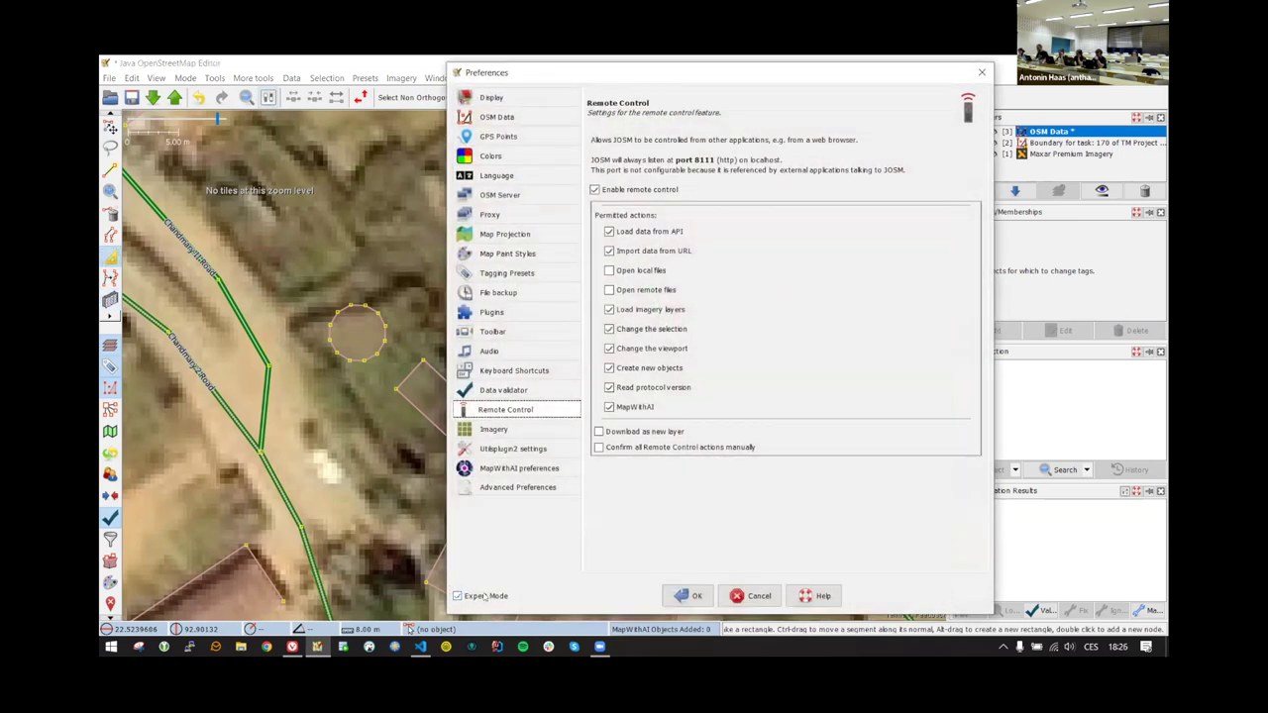
key("Escape")
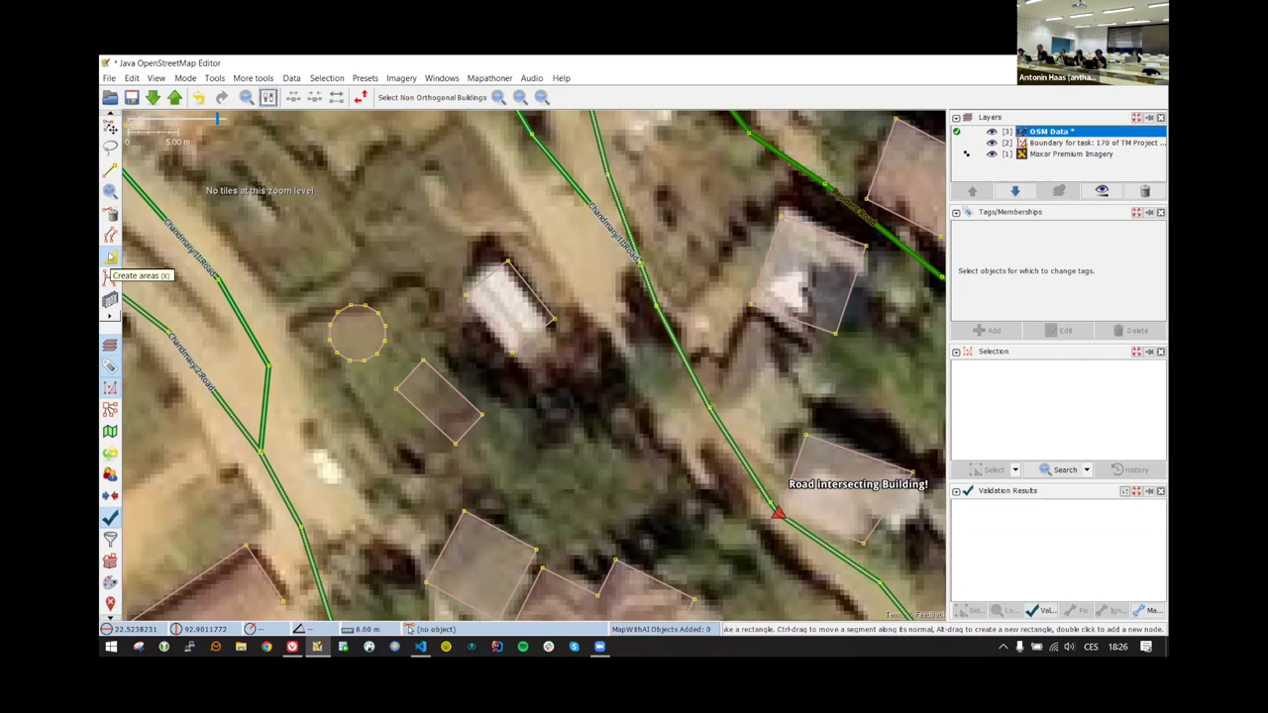
left_click(110, 258)
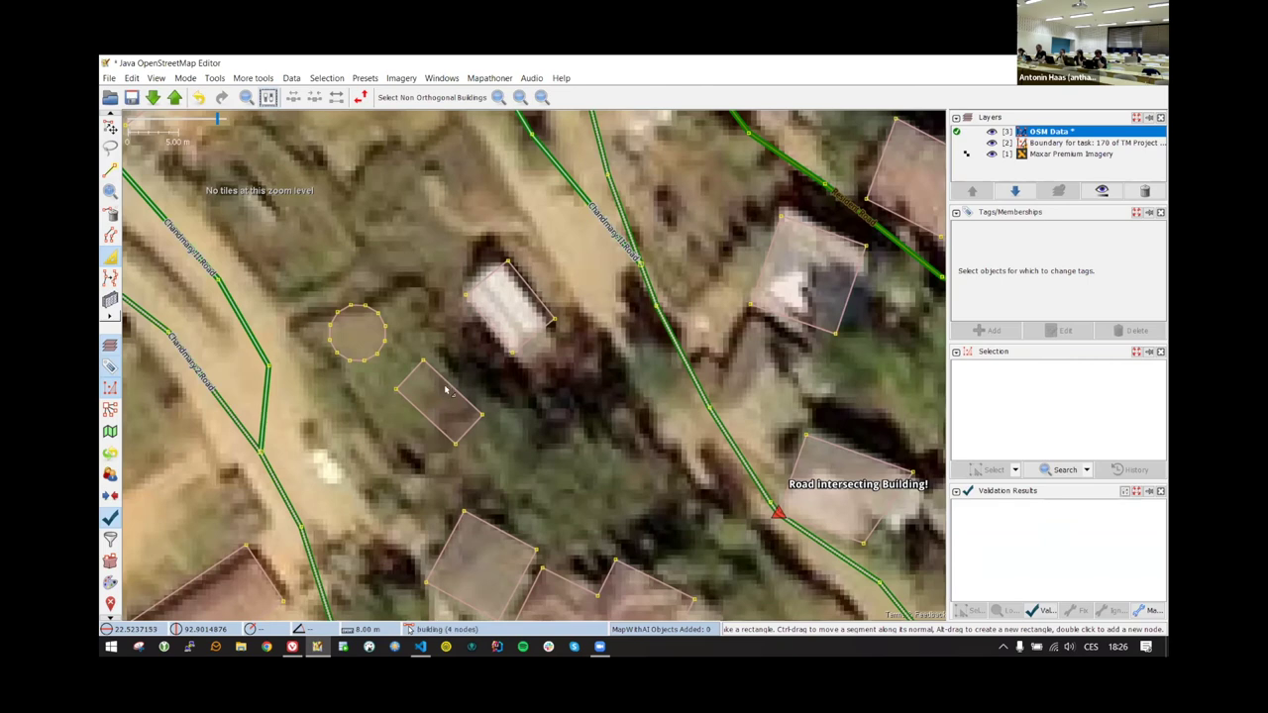
- Move the six-node building off its roof onto the round and rectangular buildings to the northwest, and deselect it
scroll(446, 390, "up", 2)
scroll(448, 386, "down", 4)
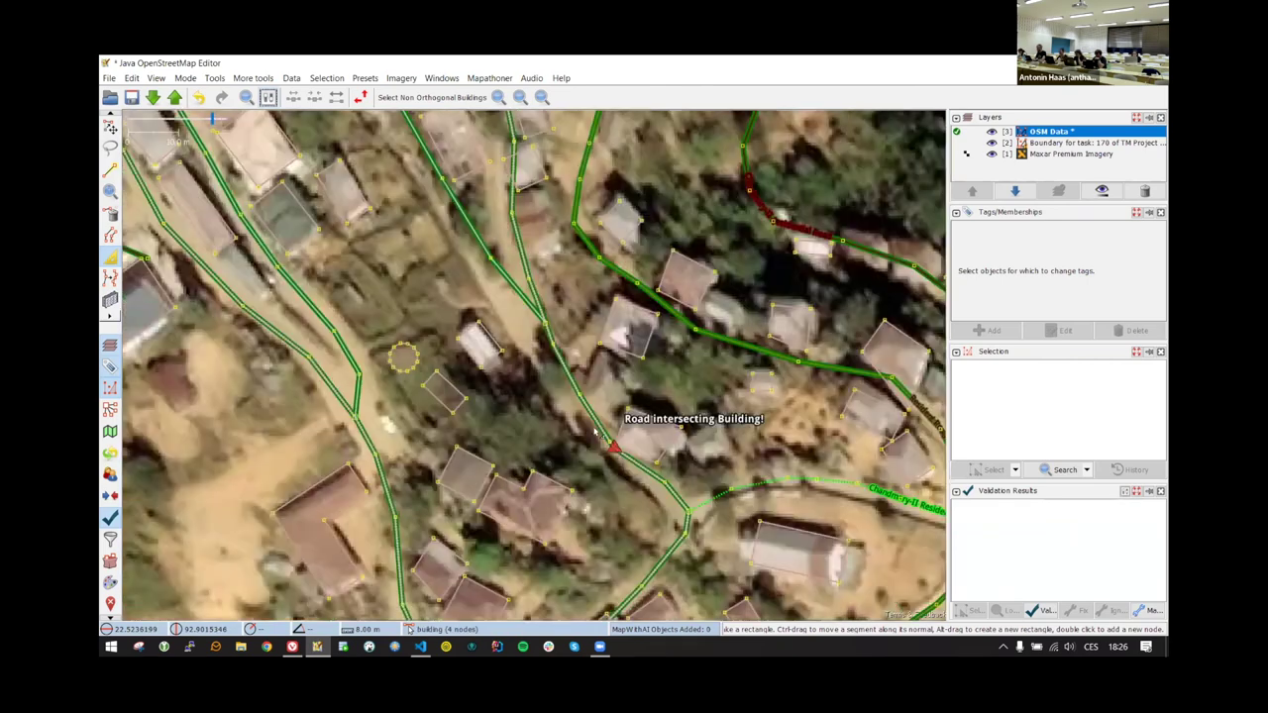
left_click_drag(583, 484, 436, 279)
scroll(525, 440, "up", 2)
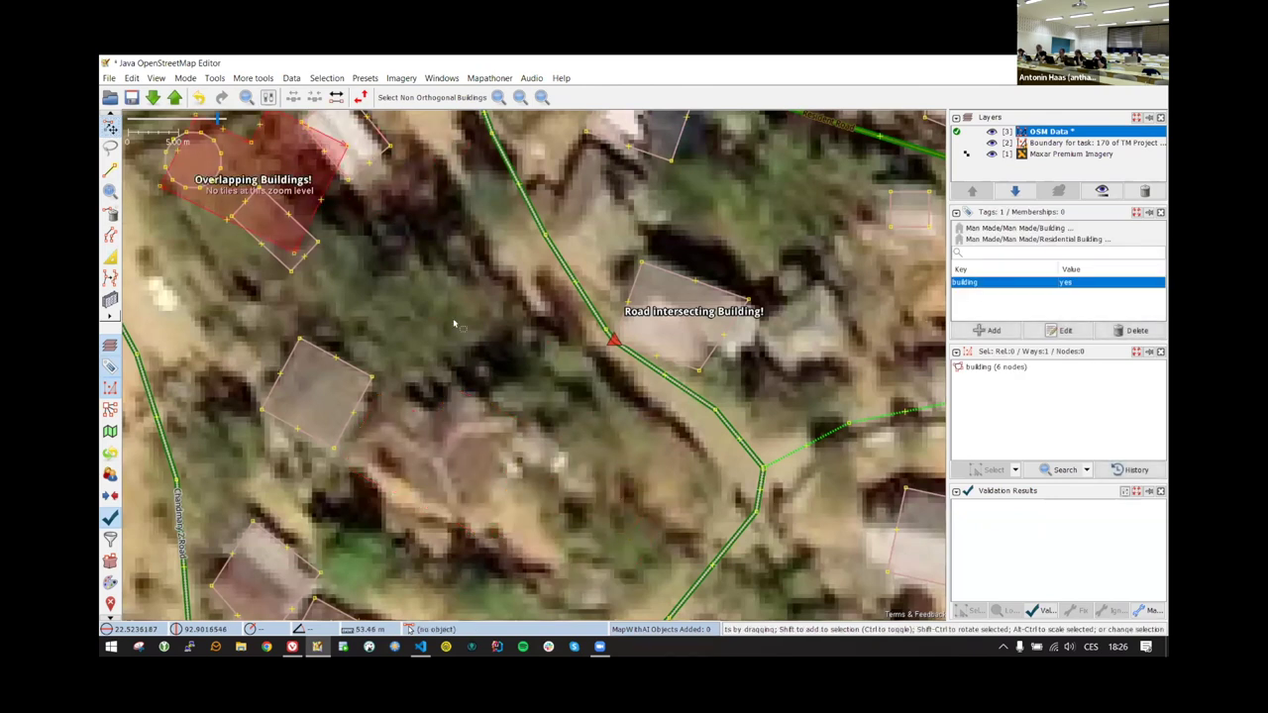
left_click(453, 318)
- Draw a rectangular building about 14.7 m long over the roof left without an outline
left_click(110, 299)
left_click(470, 528)
left_click(545, 443)
left_click(399, 383)
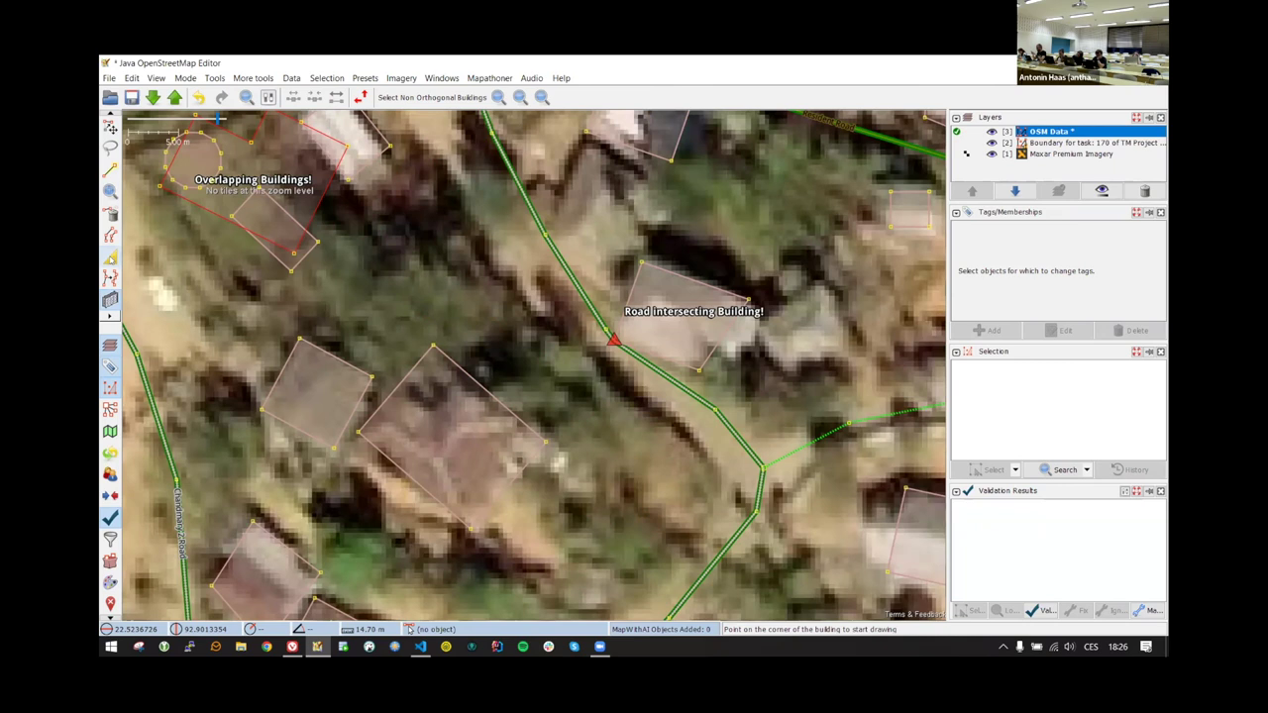
- Add a node on the new building's northwest side and extrude the segment north of it inward with Create areas
key("x")
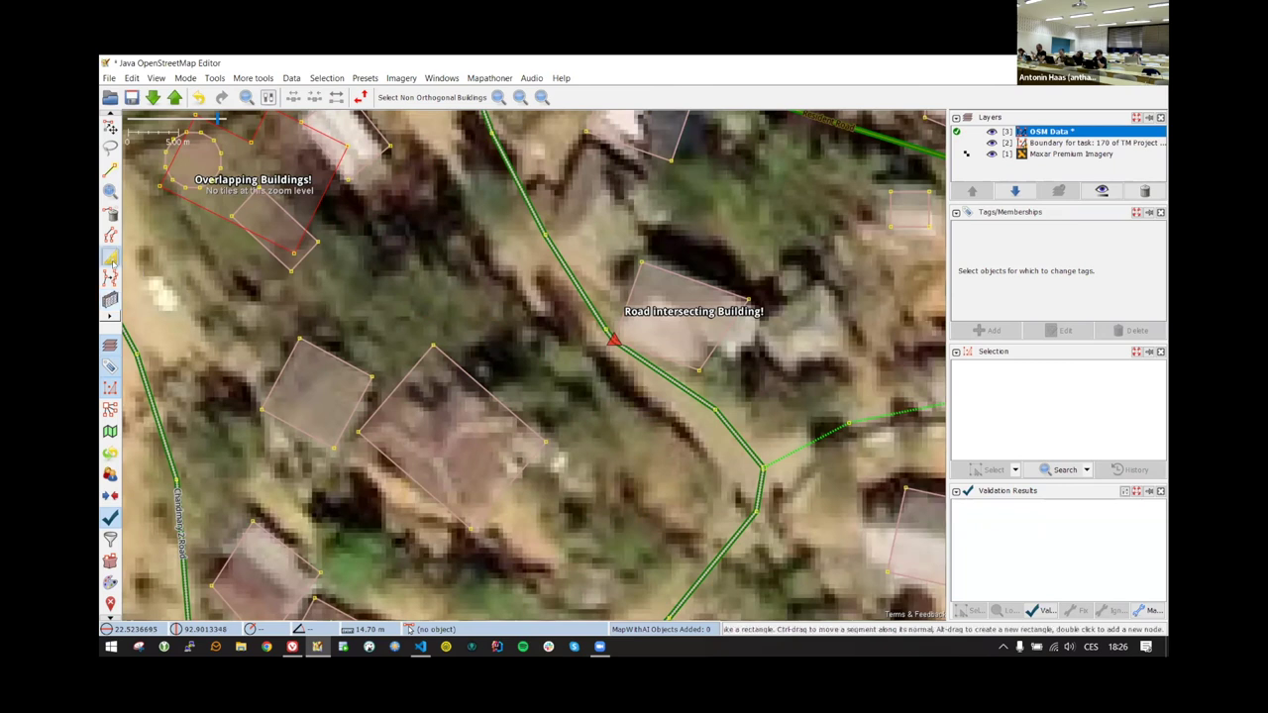
double_click(399, 391)
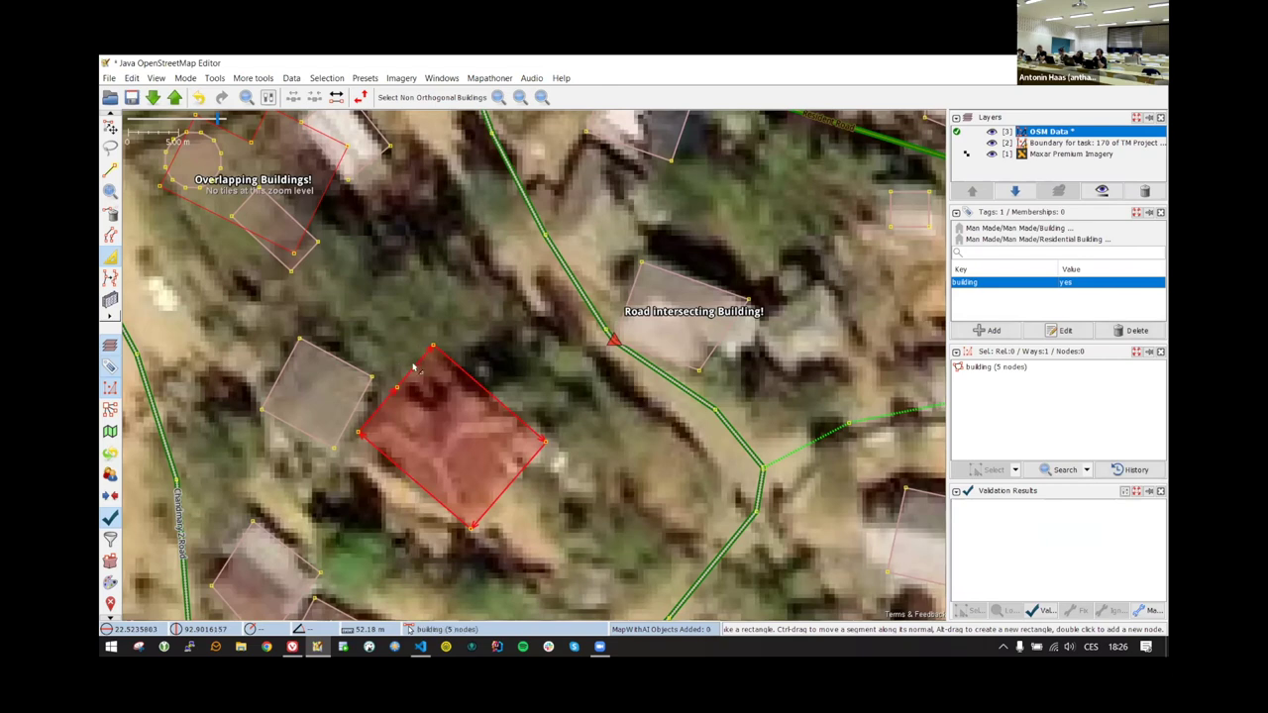
key("alt")
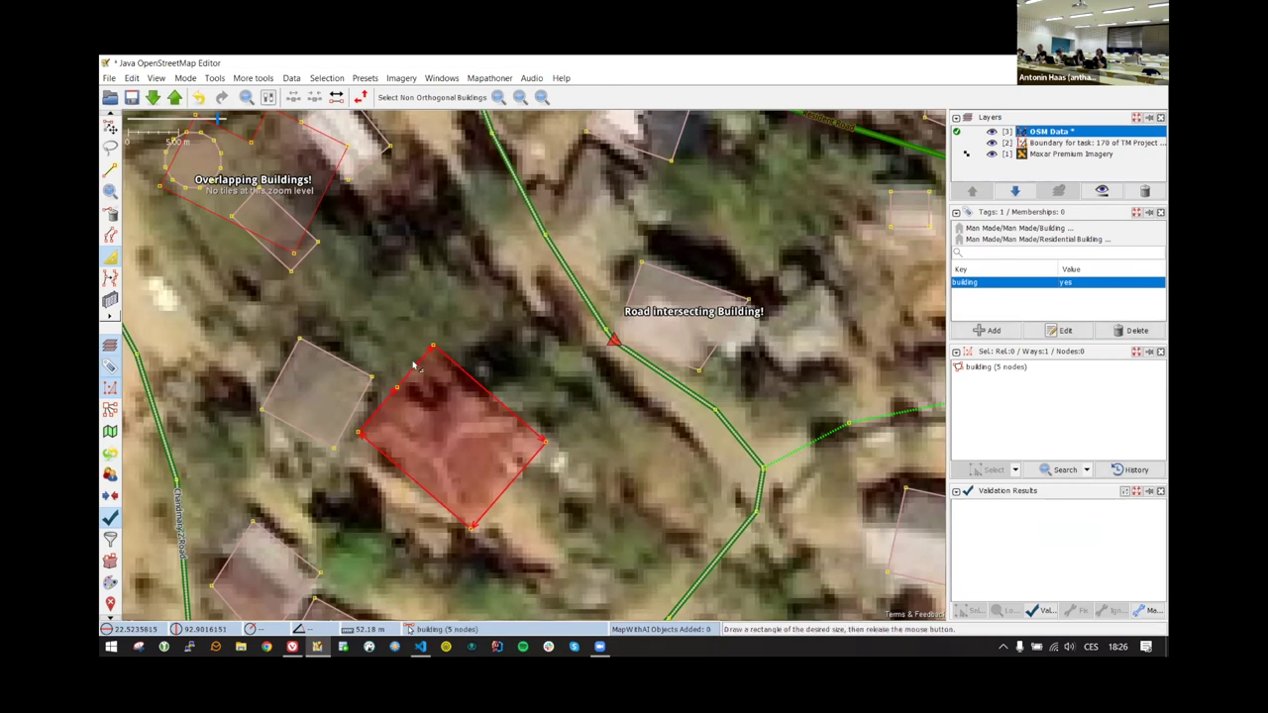
left_click_drag(414, 367, 444, 404)
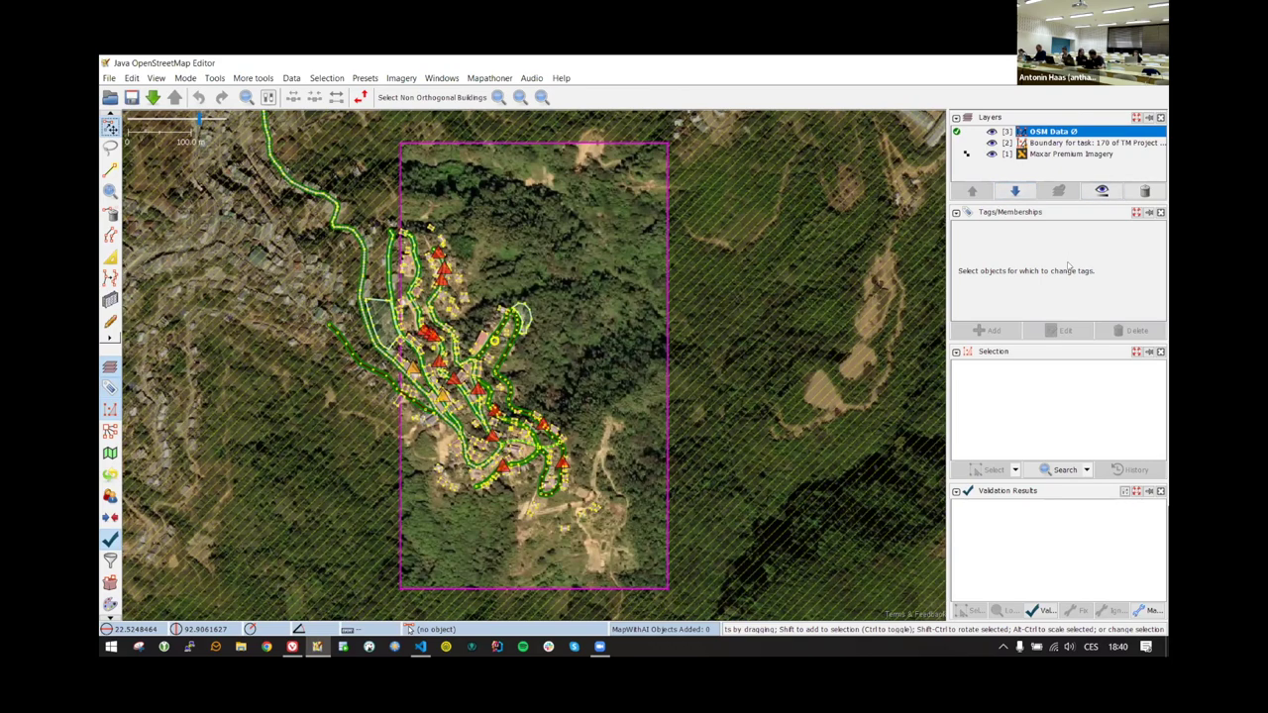
- Create a new data layer and hide the OSM Data layer
key("ctrl+n")
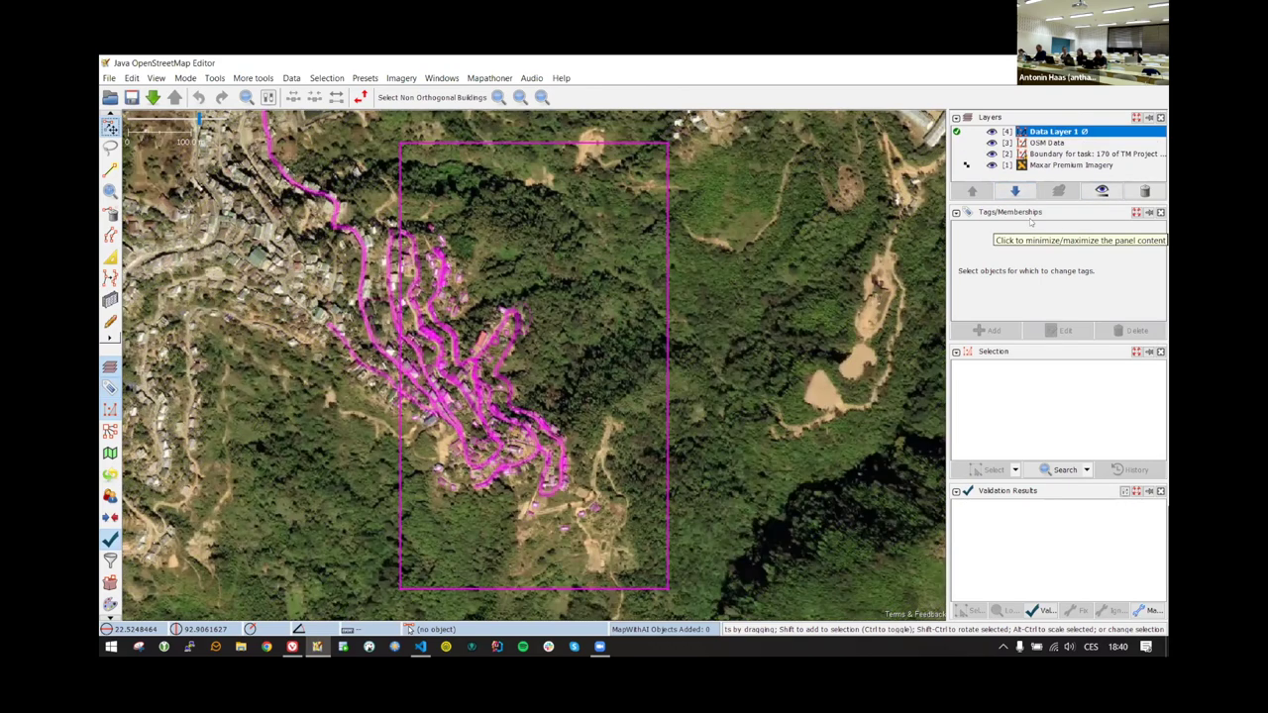
left_click(1047, 143)
left_click(992, 142)
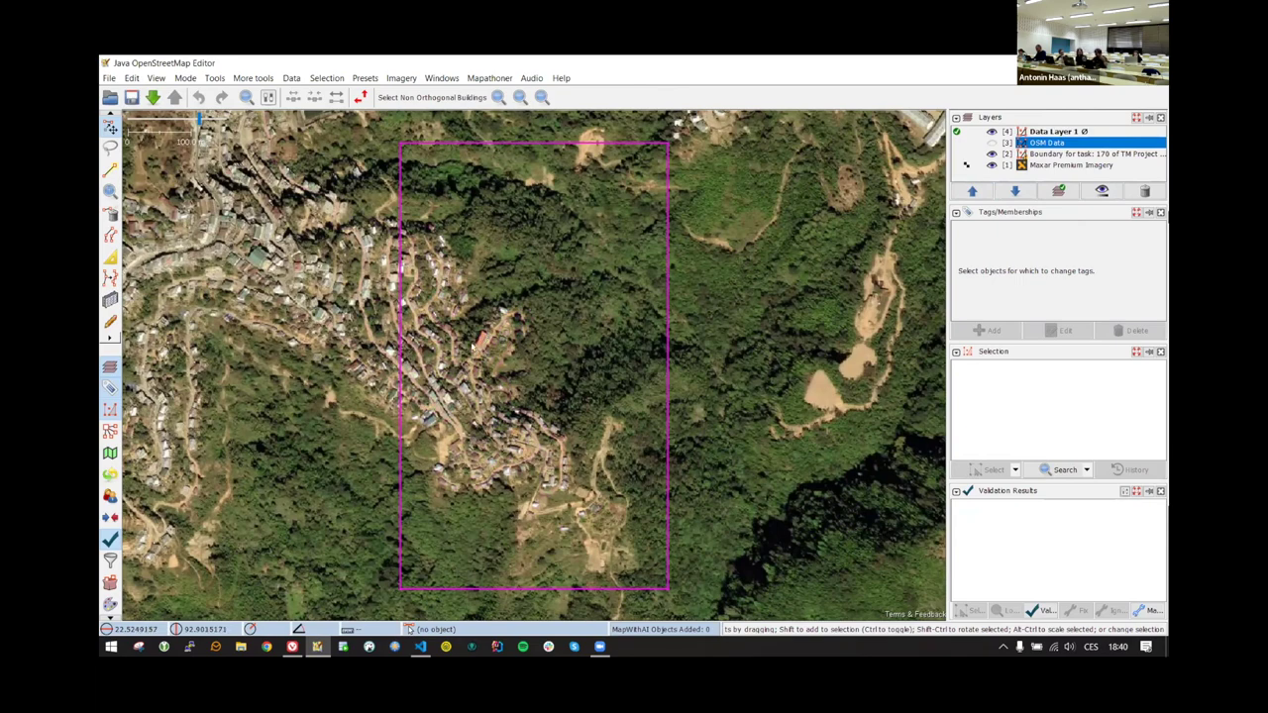
- Draw a 13-node way about 276 m long along the winding road just inside the task boundary's west edge
scroll(484, 312, "down", 2)
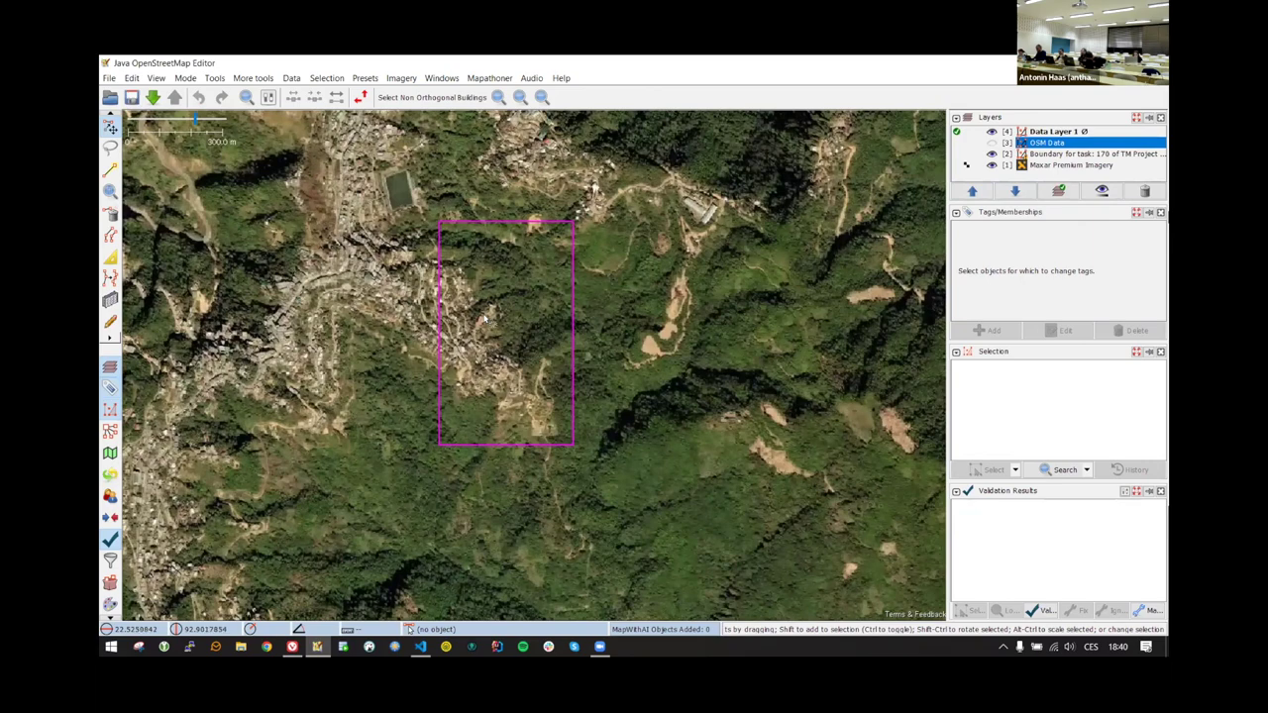
scroll(484, 317, "up", 2)
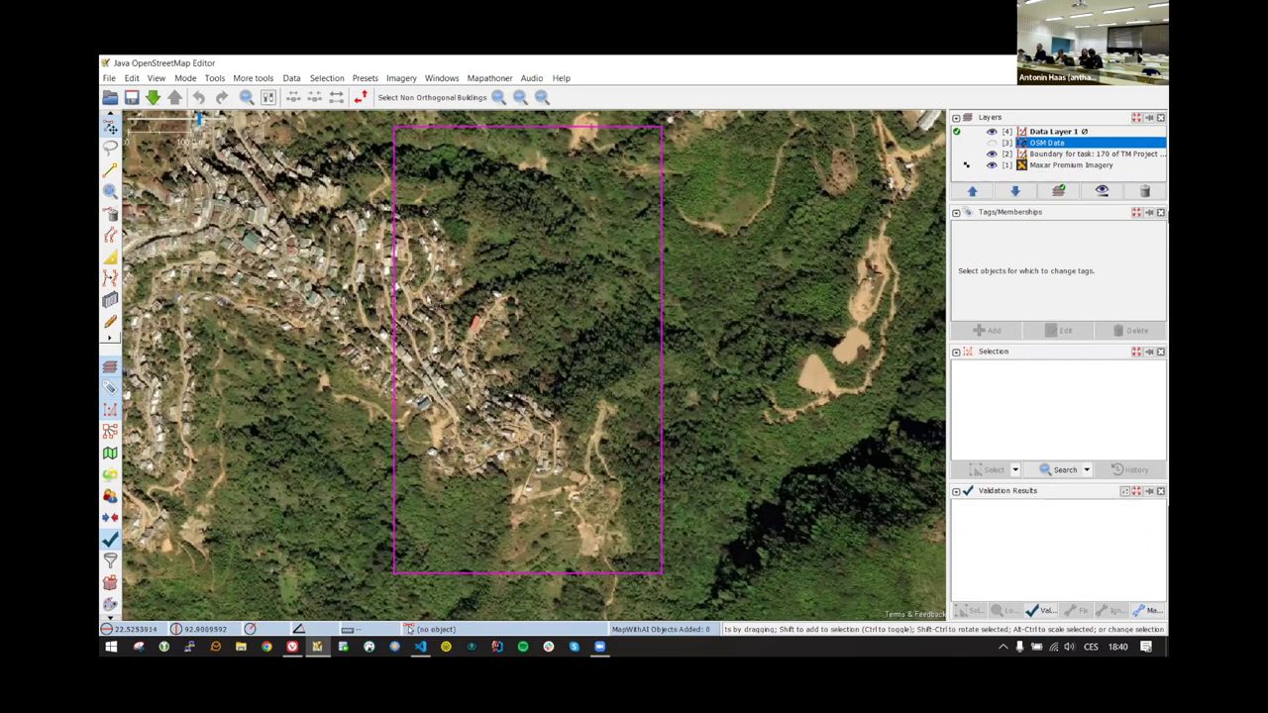
scroll(458, 310, "down", 2)
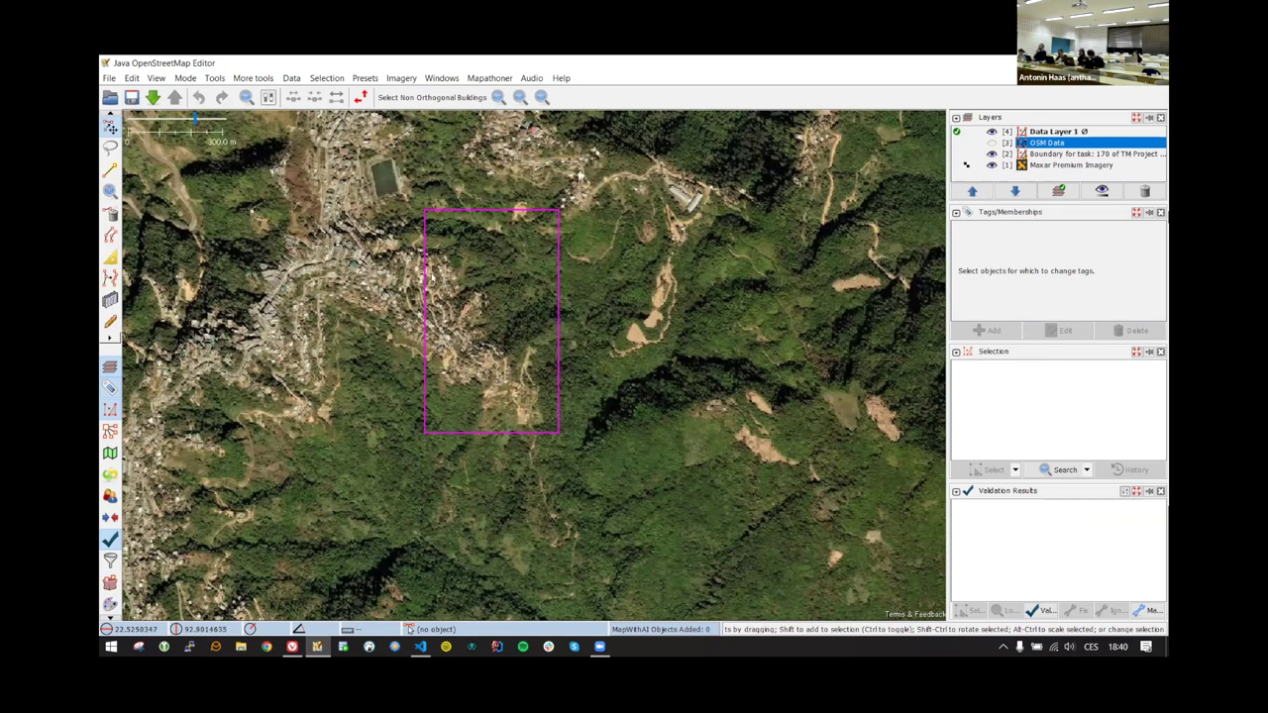
scroll(446, 275, "up", 1)
scroll(446, 276, "up", 1)
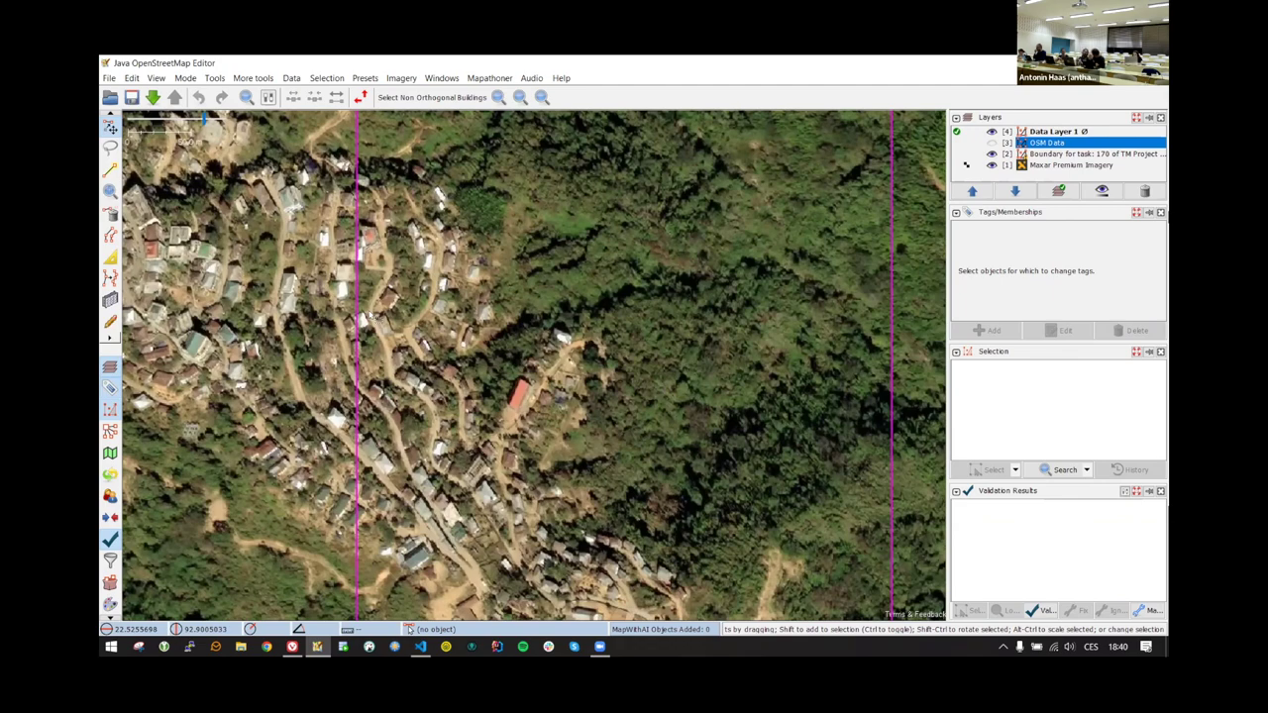
mouse_move(494, 233)
left_mouse_down()
mouse_move(480, 268)
mouse_move(466, 251)
mouse_move(505, 244)
left_mouse_up()
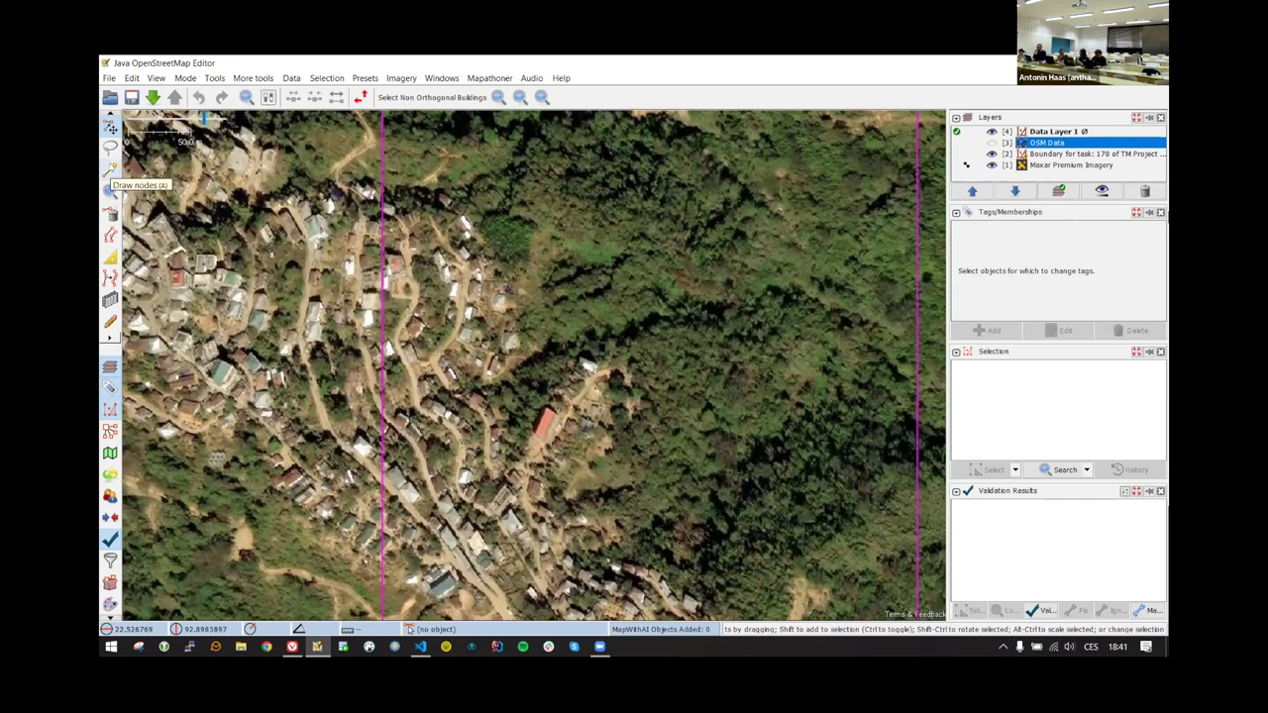
left_click(110, 170)
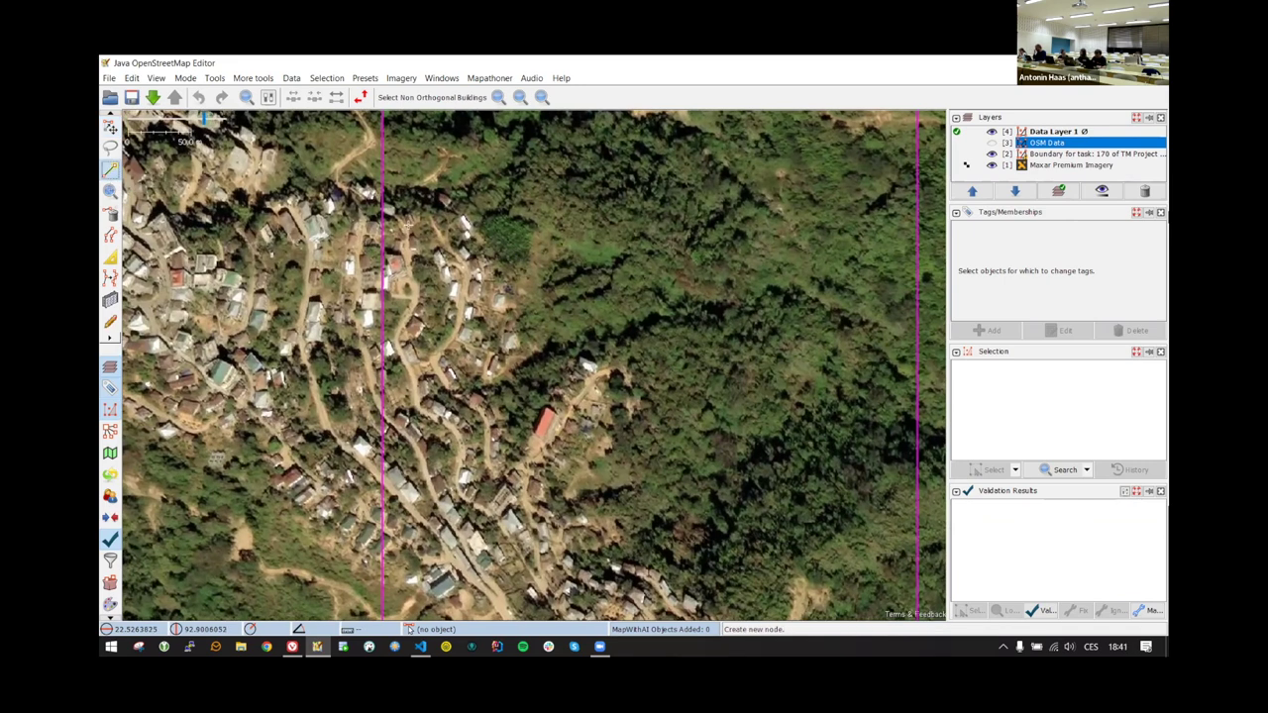
left_click(404, 227)
left_click(410, 260)
left_click(415, 287)
left_click(403, 317)
left_click(401, 341)
left_click(415, 369)
left_click(415, 402)
left_click(455, 432)
left_click(458, 468)
left_click(467, 513)
left_click(464, 503)
double_click(496, 519)
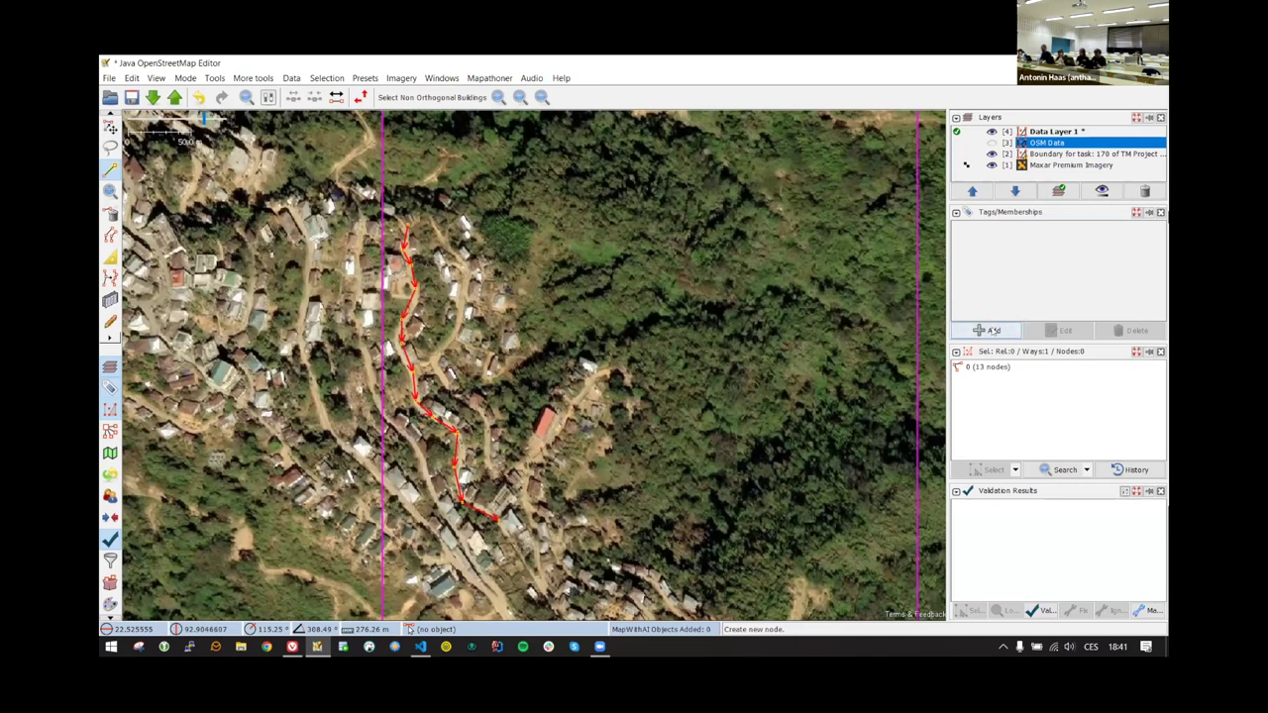
- Tag the drawn way as highway=residential and deselect it
left_click(989, 330)
type("highway")
key("Tab")
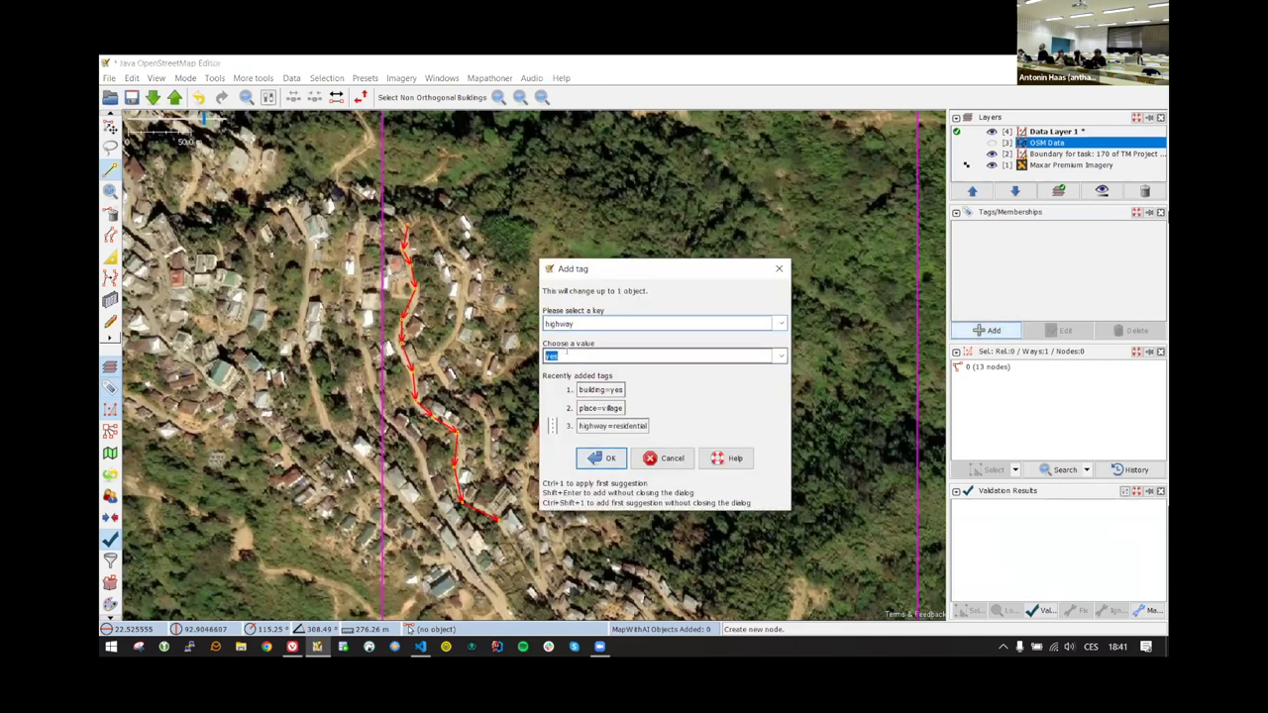
type("residential")
key("End")
left_click(598, 457)
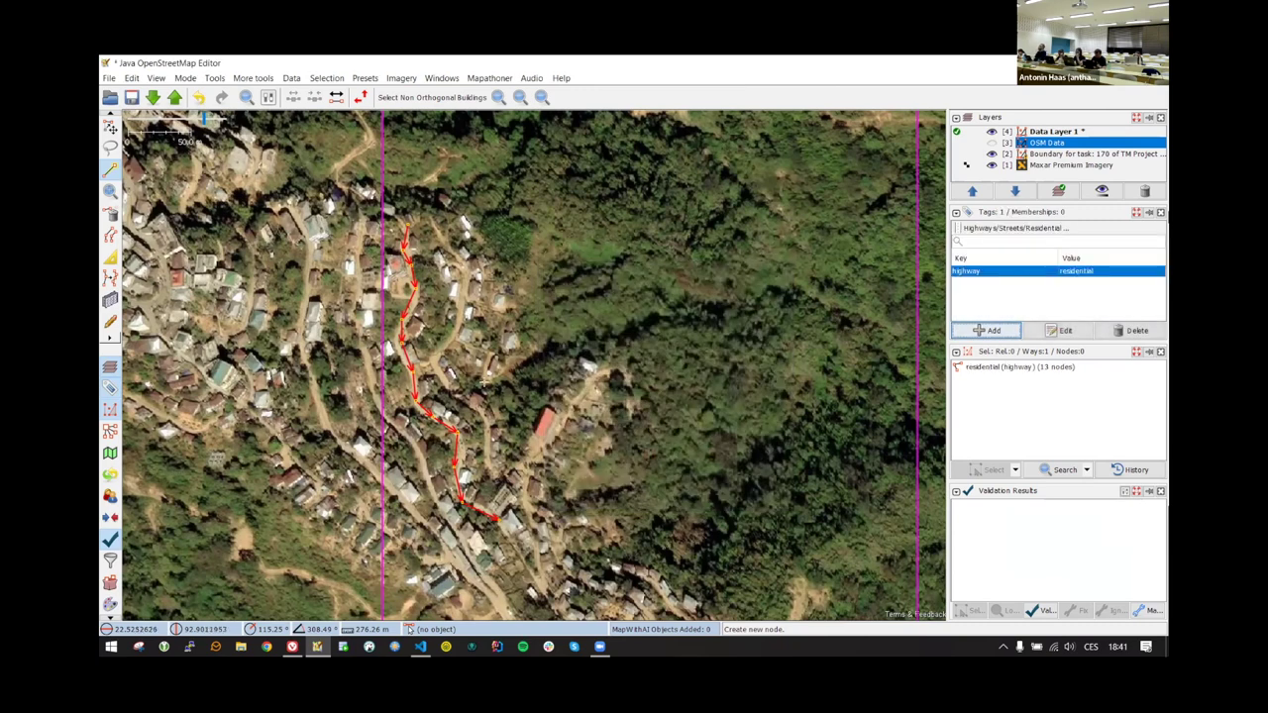
key("Escape")
- Select the residential road and examine its course and surroundings against the imagery, leaving it deselected
scroll(409, 315, "up", 2)
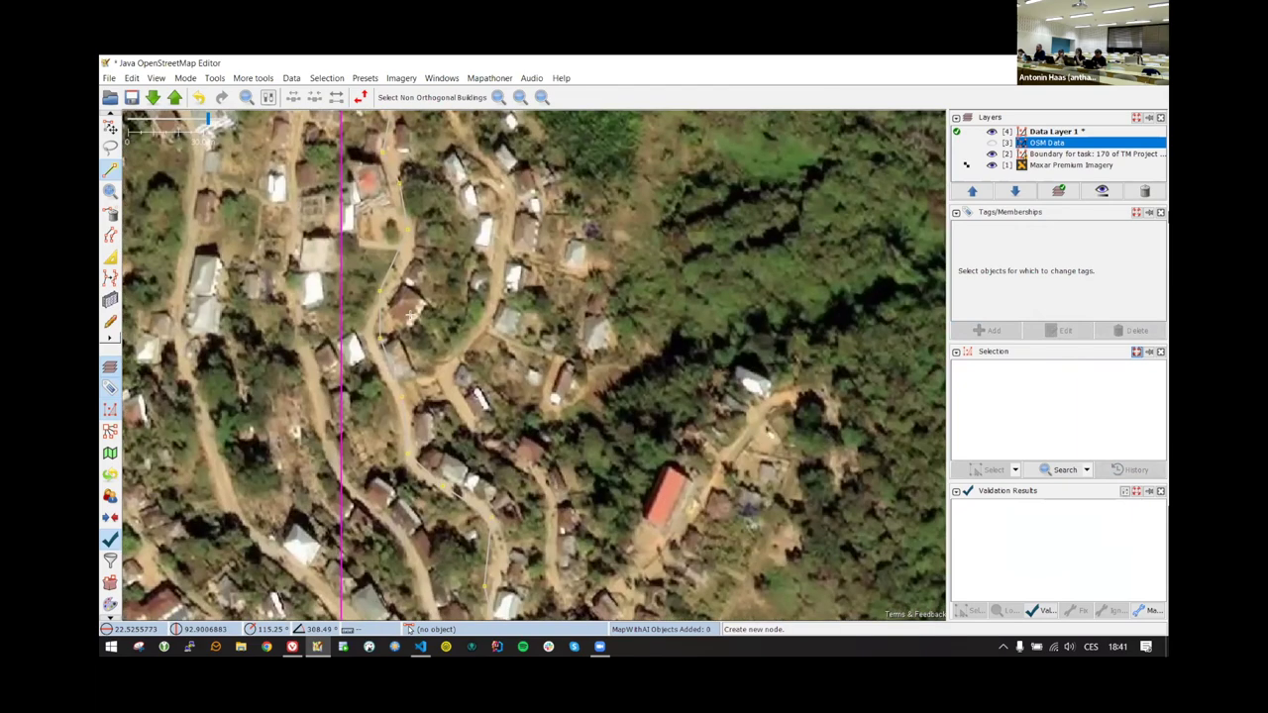
scroll(450, 292, "up", 1)
key("s")
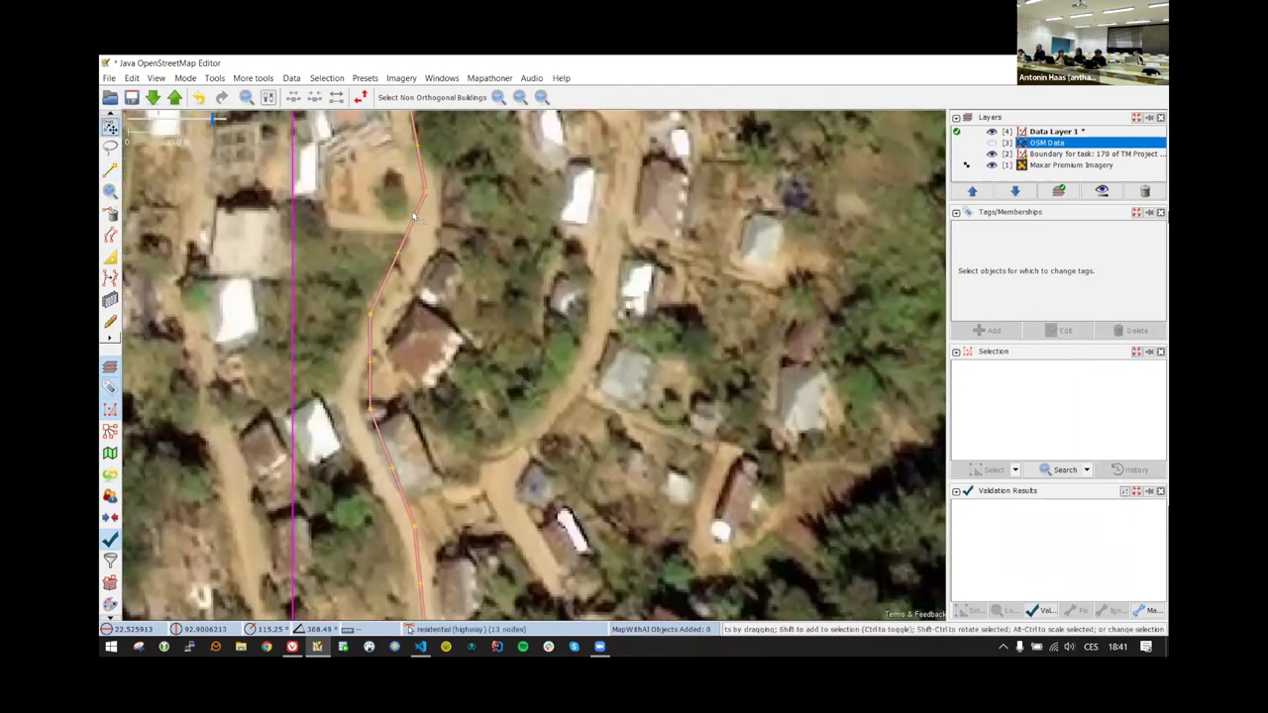
left_click(418, 223)
scroll(418, 223, "down", 1)
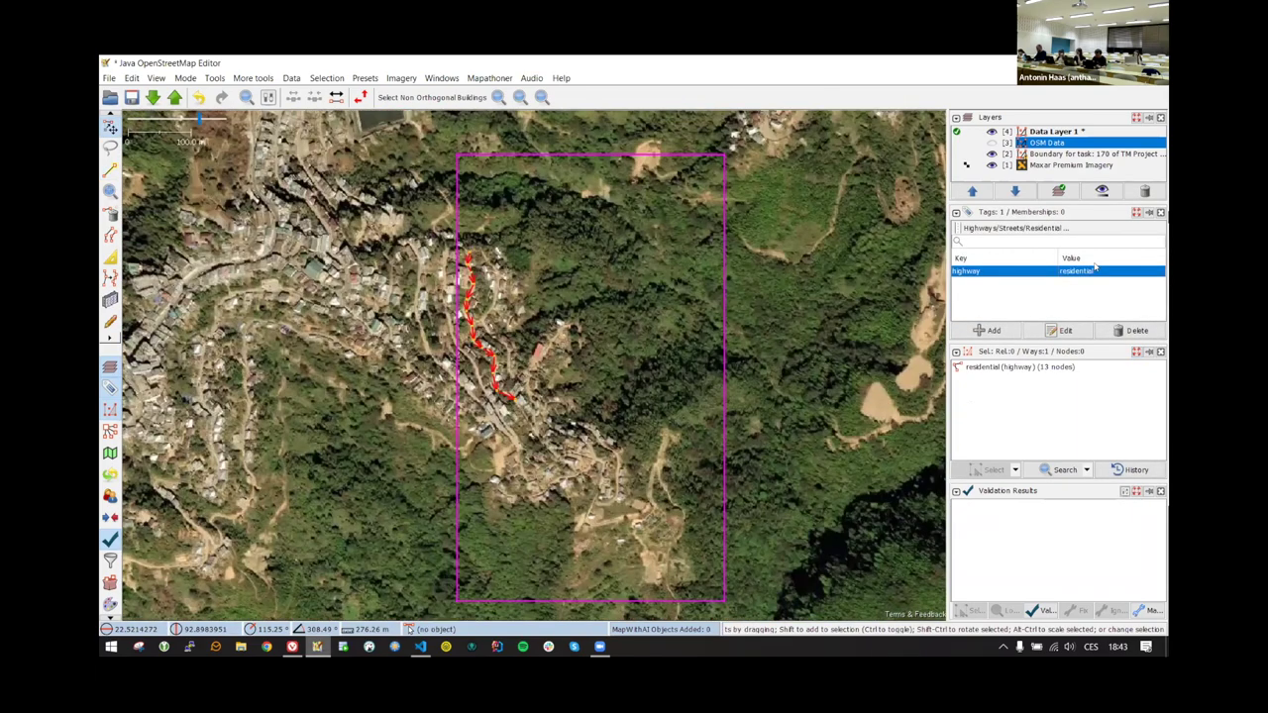
scroll(432, 231, "up", 2)
scroll(432, 231, "up", 2)
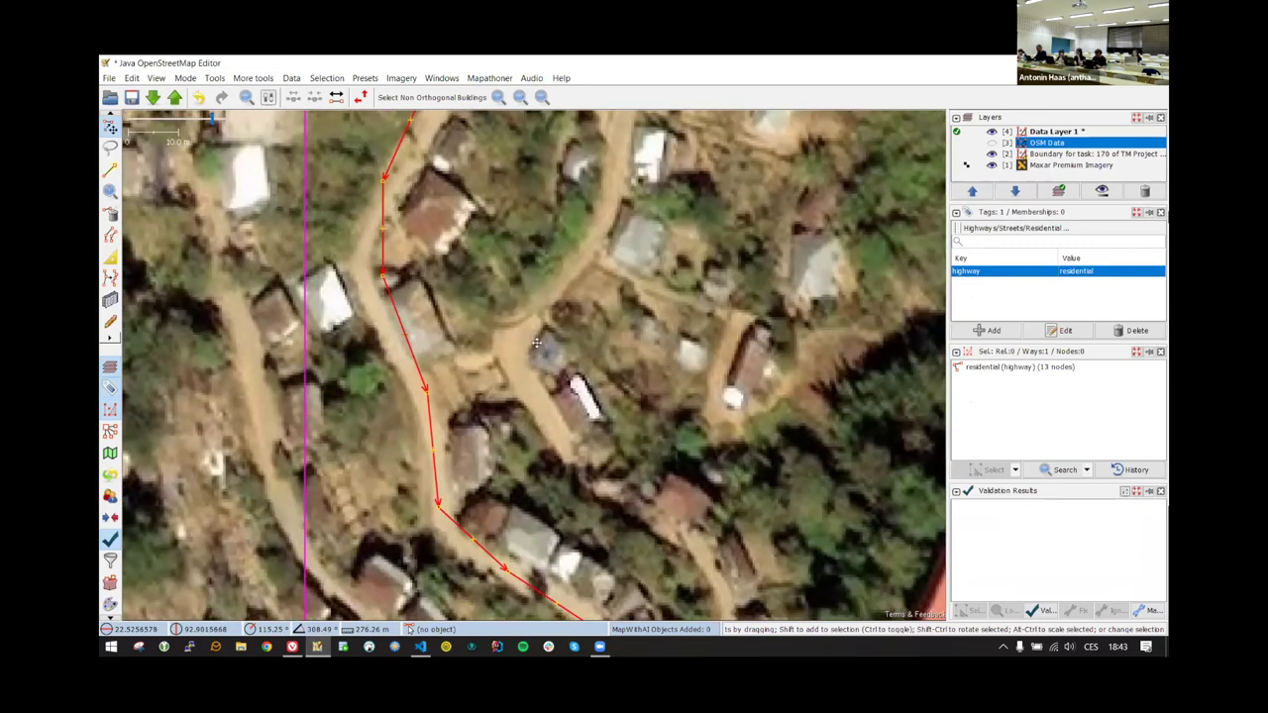
scroll(540, 349, "down", 1)
scroll(540, 349, "down", 1)
scroll(533, 325, "up", 1)
left_click(532, 325)
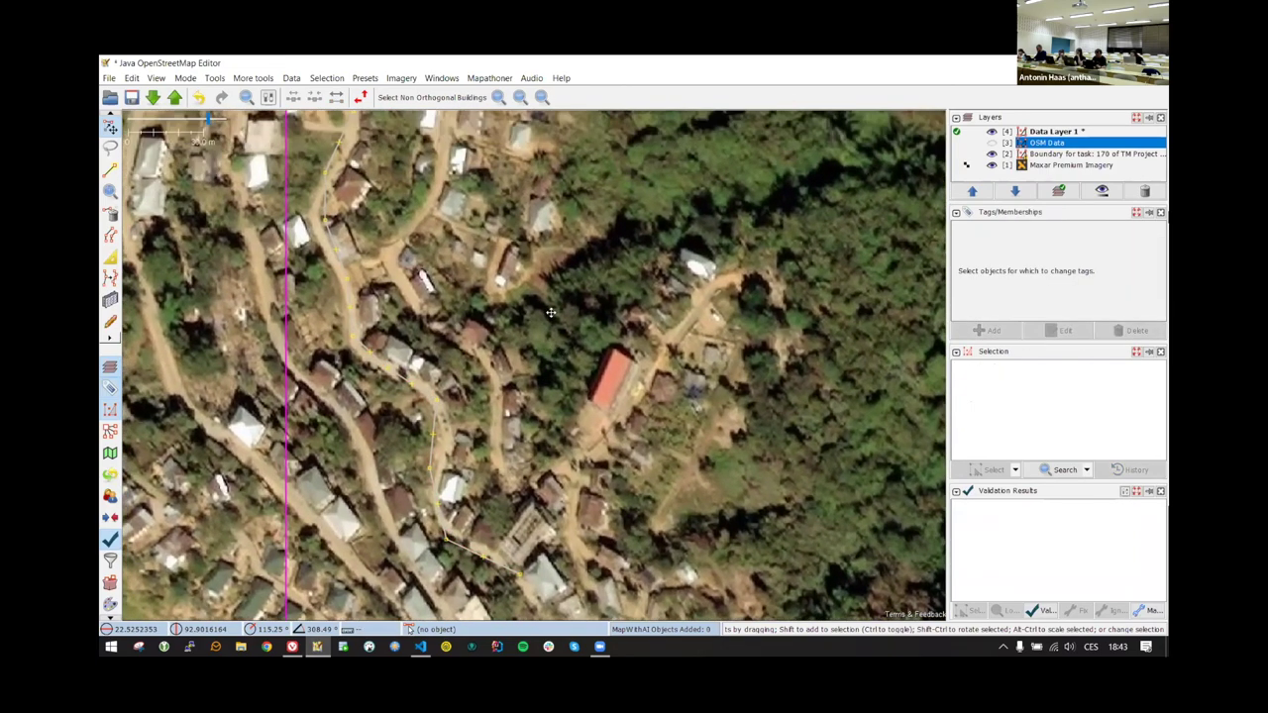
- Fast-draw a 10-node way about 153 m long along the winding road just east of the mapped residential road
scroll(532, 312, "down", 2)
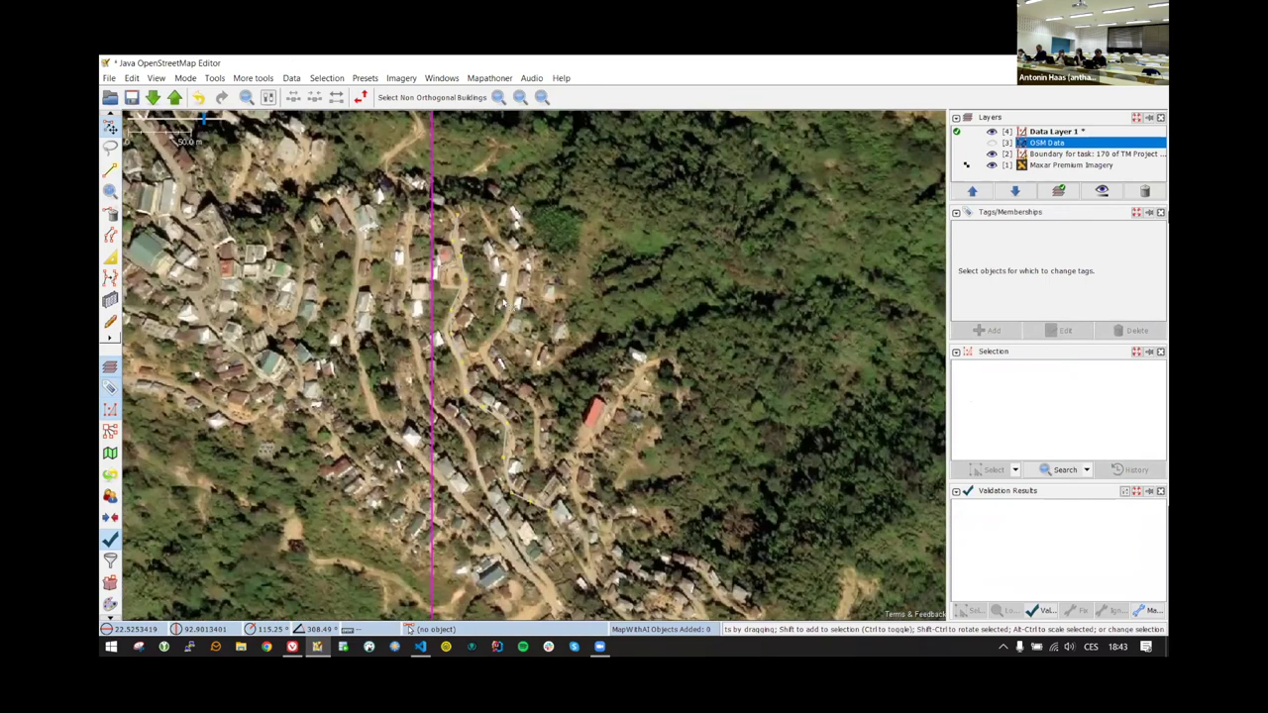
scroll(525, 326, "down", 2)
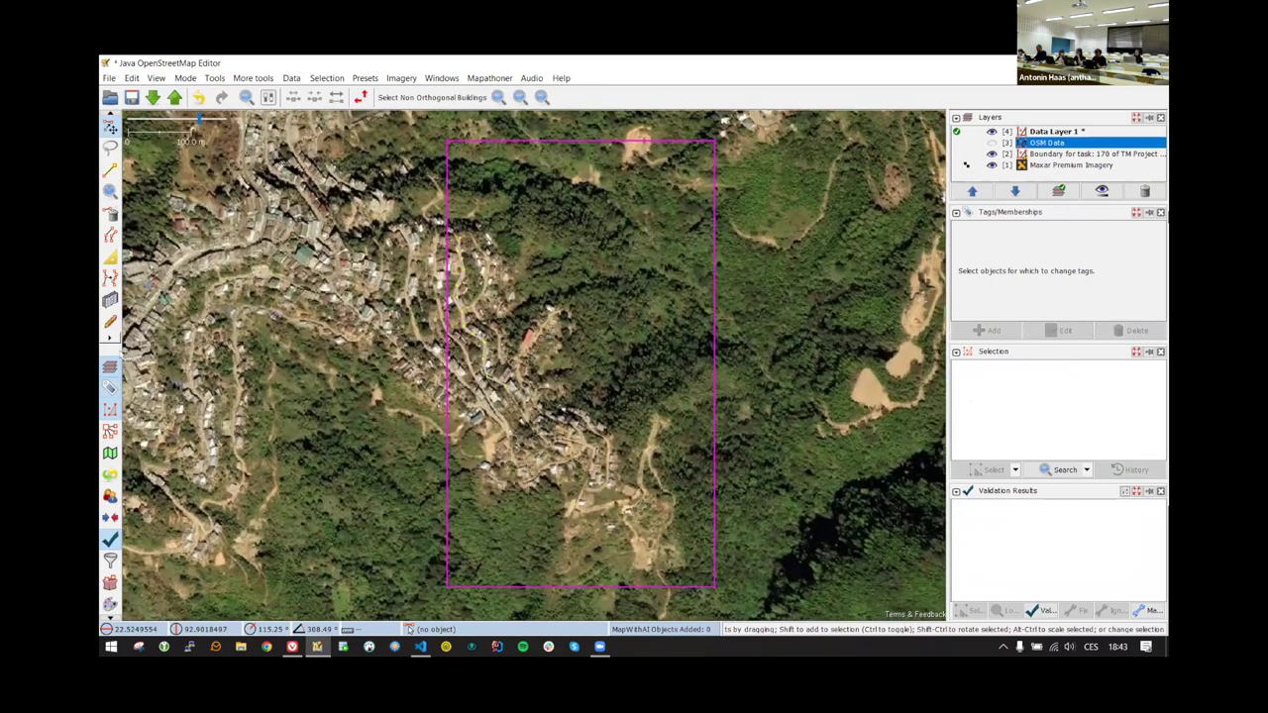
scroll(489, 278, "up", 4)
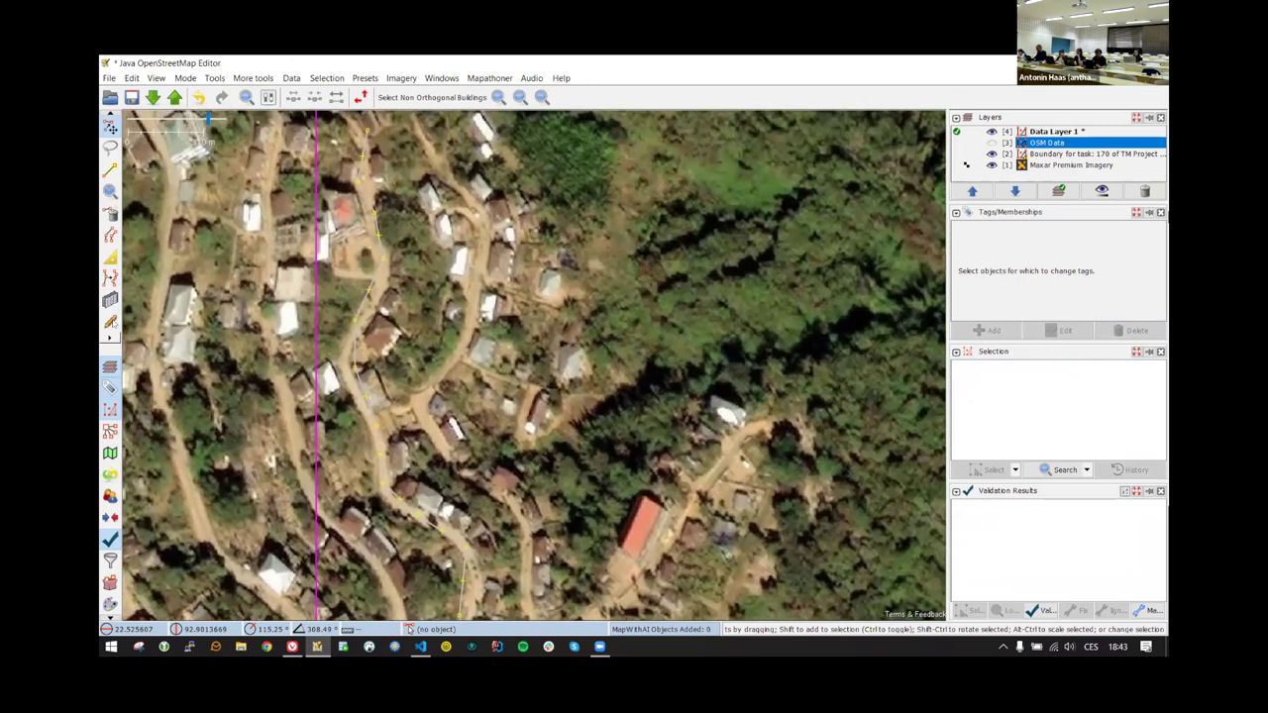
left_click(110, 322)
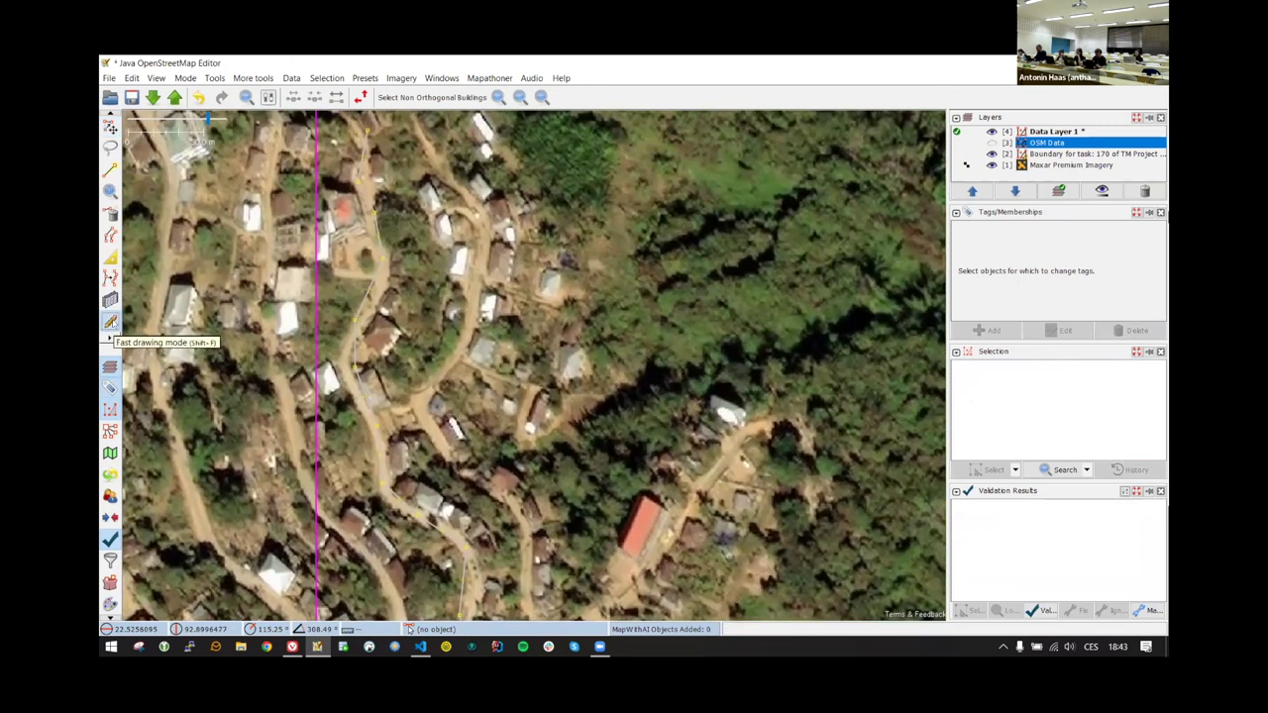
left_click_drag(462, 210, 461, 287)
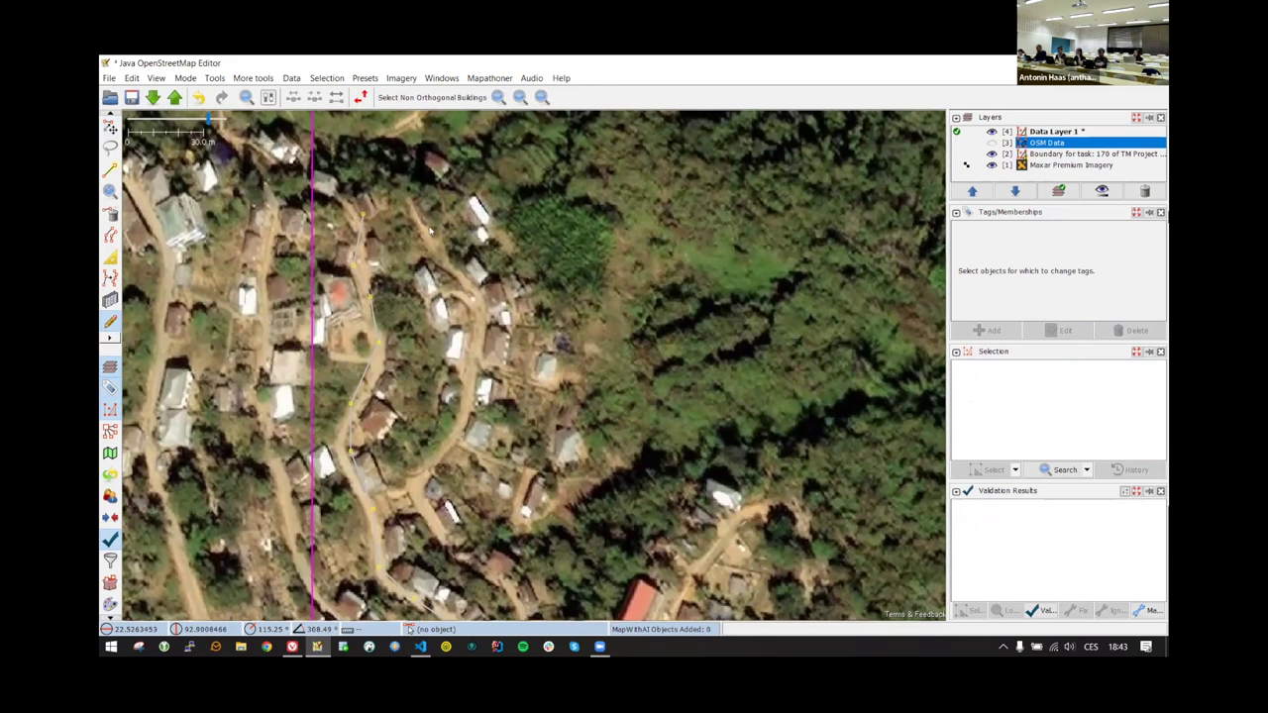
mouse_move(413, 203)
left_mouse_down()
mouse_move(468, 292)
mouse_move(474, 365)
mouse_move(419, 486)
mouse_move(426, 525)
mouse_move(472, 550)
left_mouse_up()
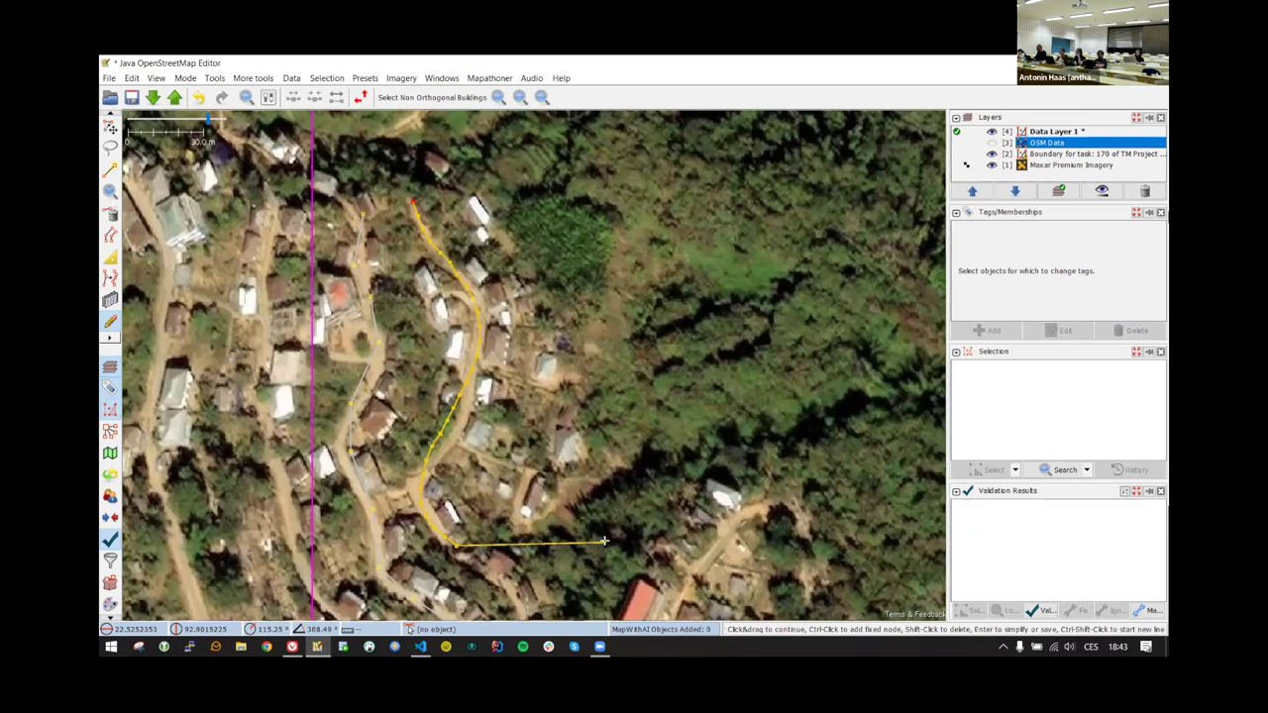
key("Return")
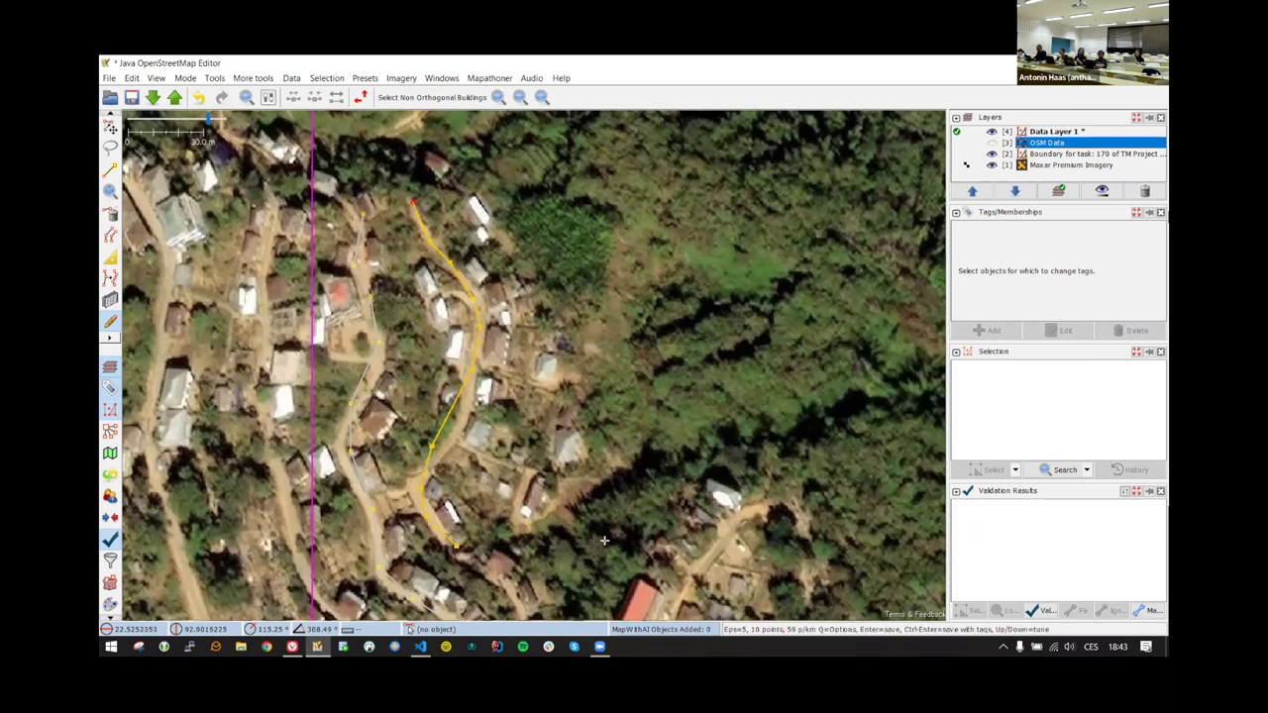
key("Return")
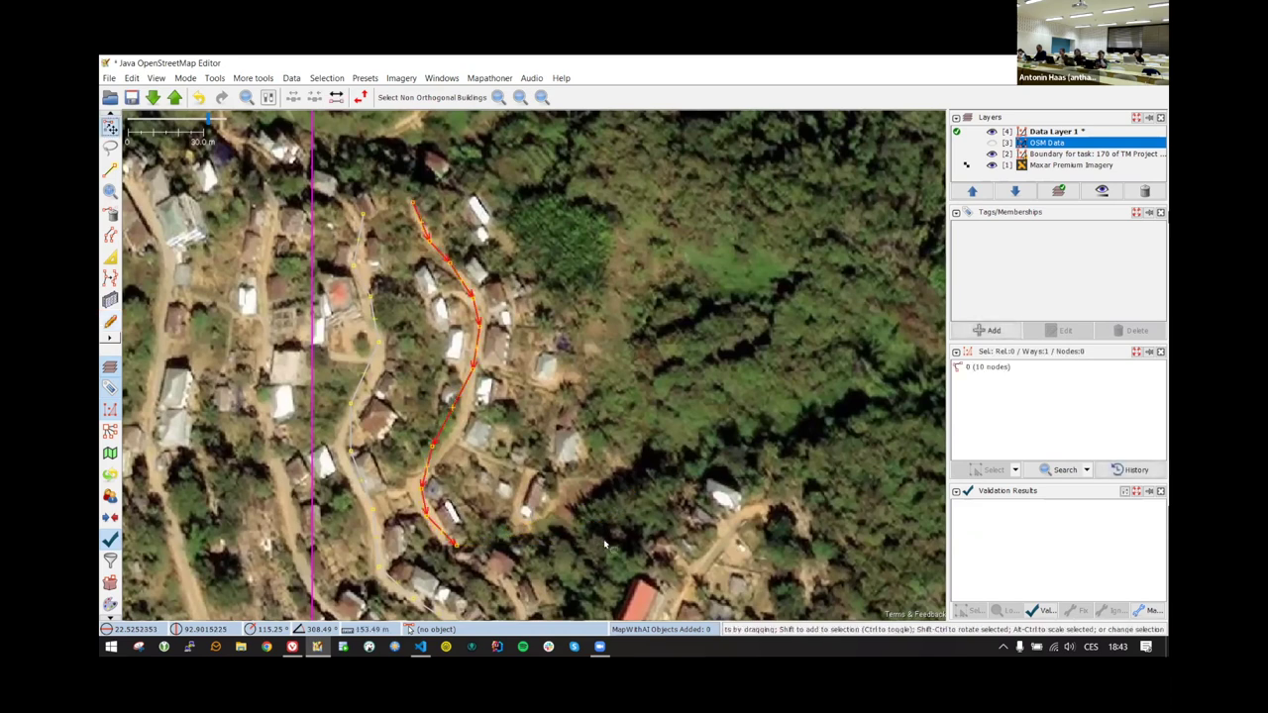
- Tag the new 10-node way as highway=residential and deselect it
left_click(988, 330)
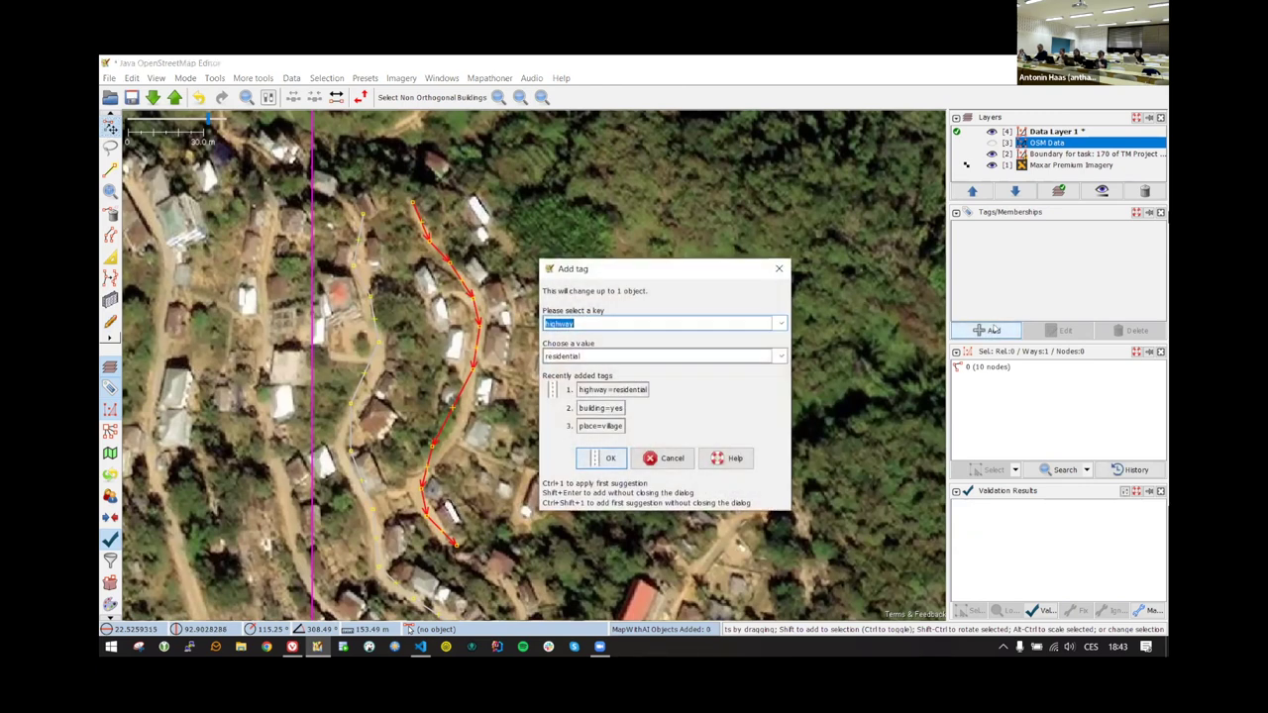
left_click(604, 458)
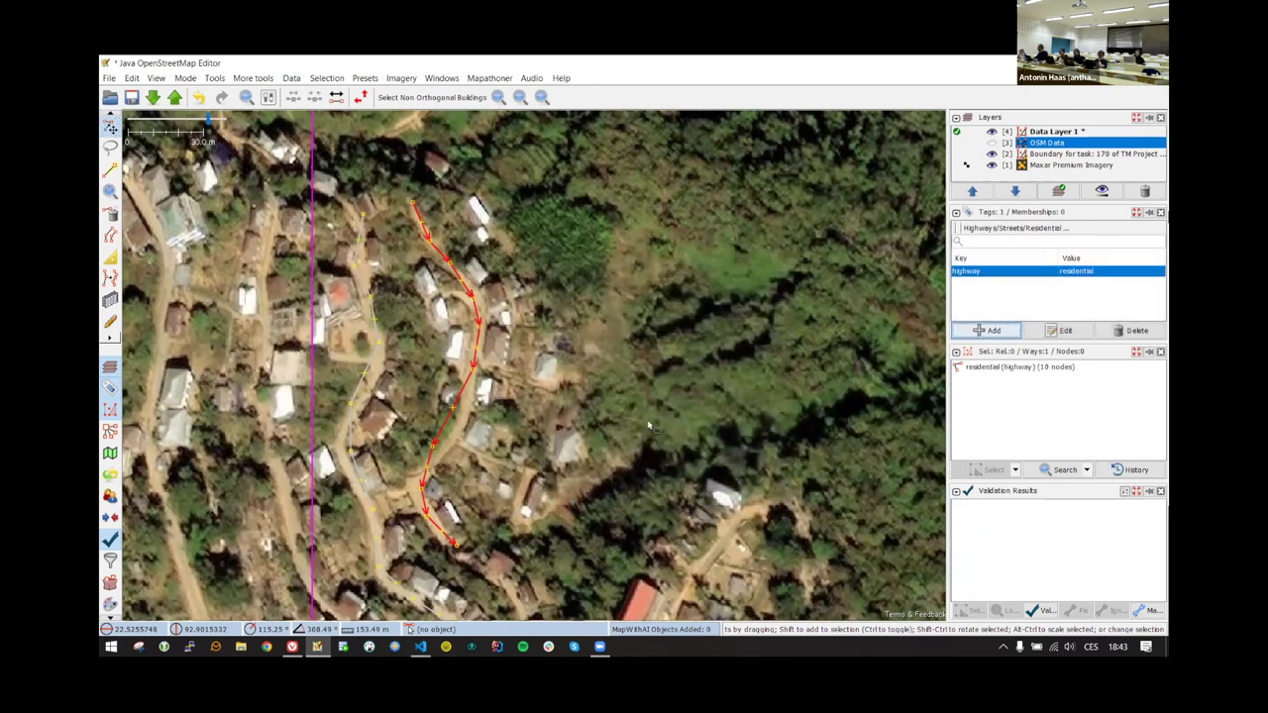
left_click(716, 369)
- Fast-draw a 15-node way about 245 m long from the eastern residential road's southern end, continuing southeast past the red-roofed building
scroll(706, 293, "down", 3)
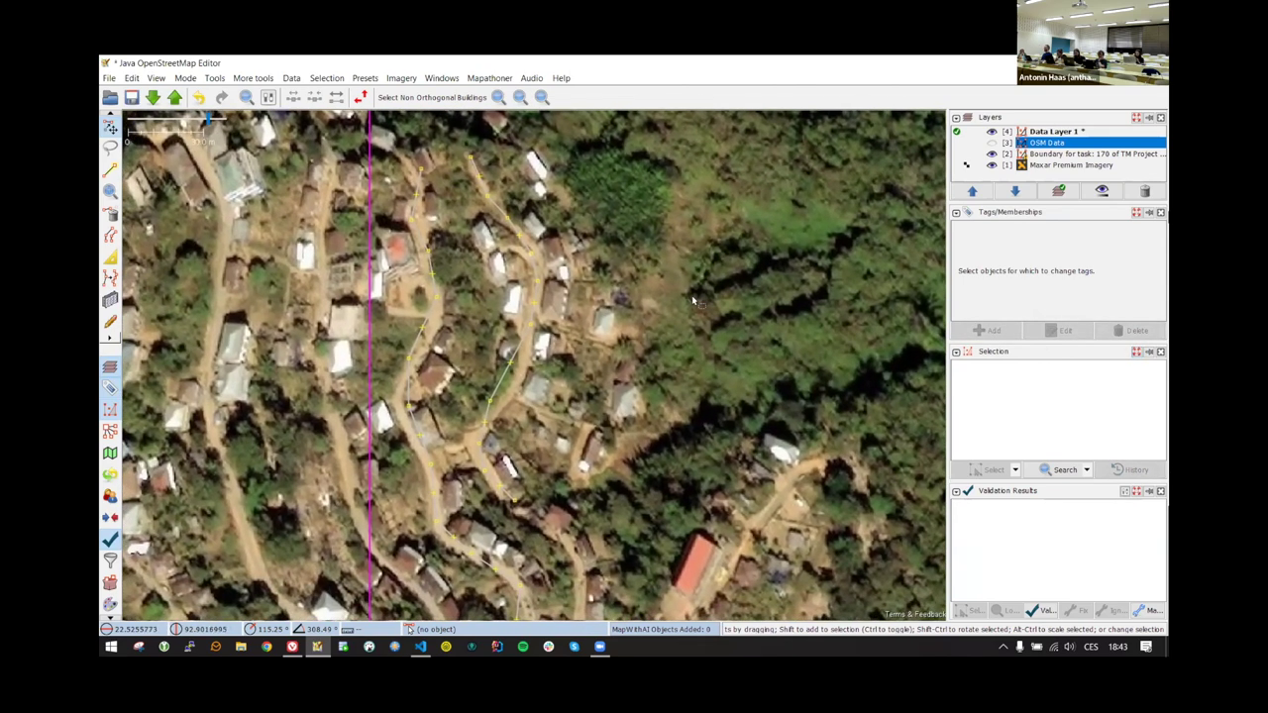
scroll(491, 479, "down", 1)
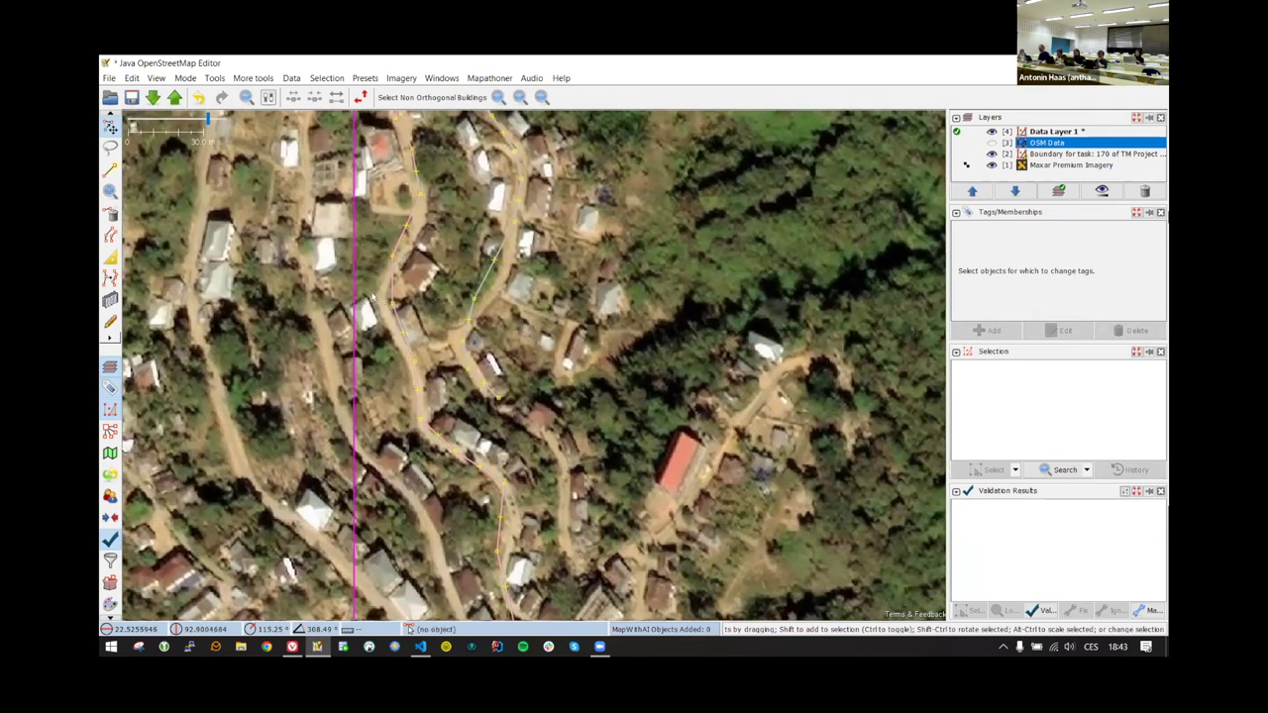
scroll(491, 479, "up", 3)
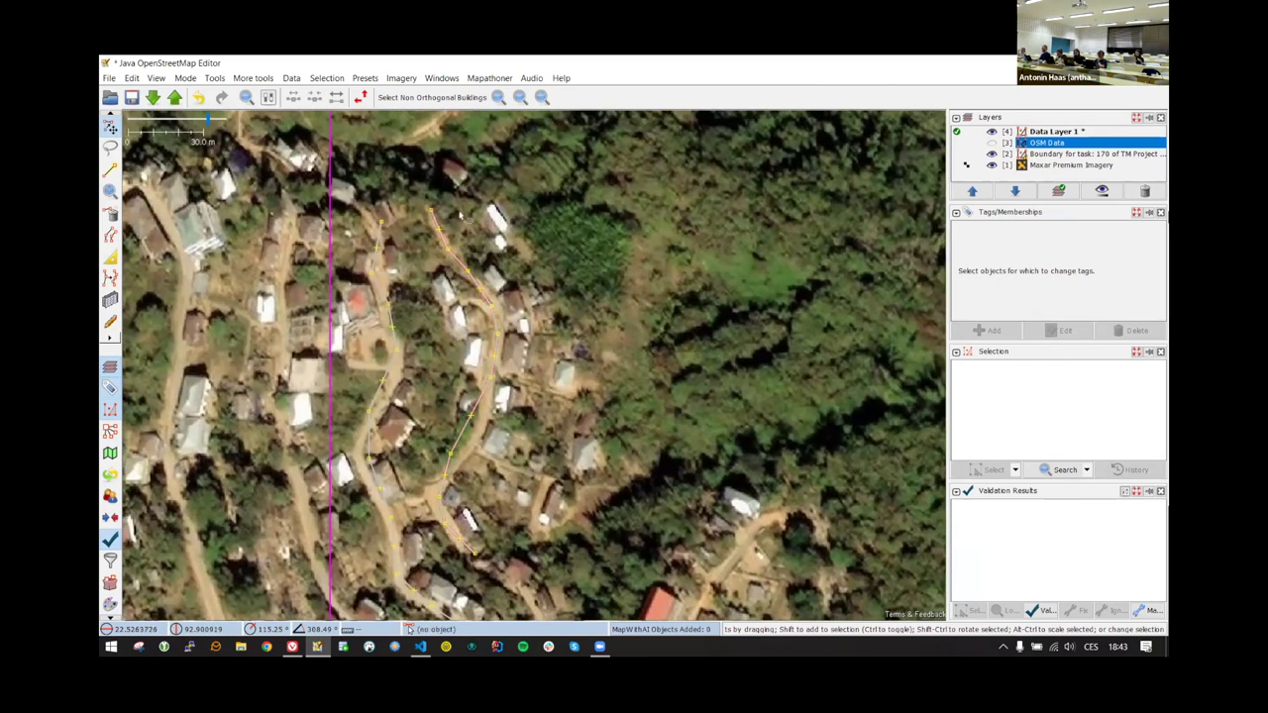
scroll(516, 492, "down", 3)
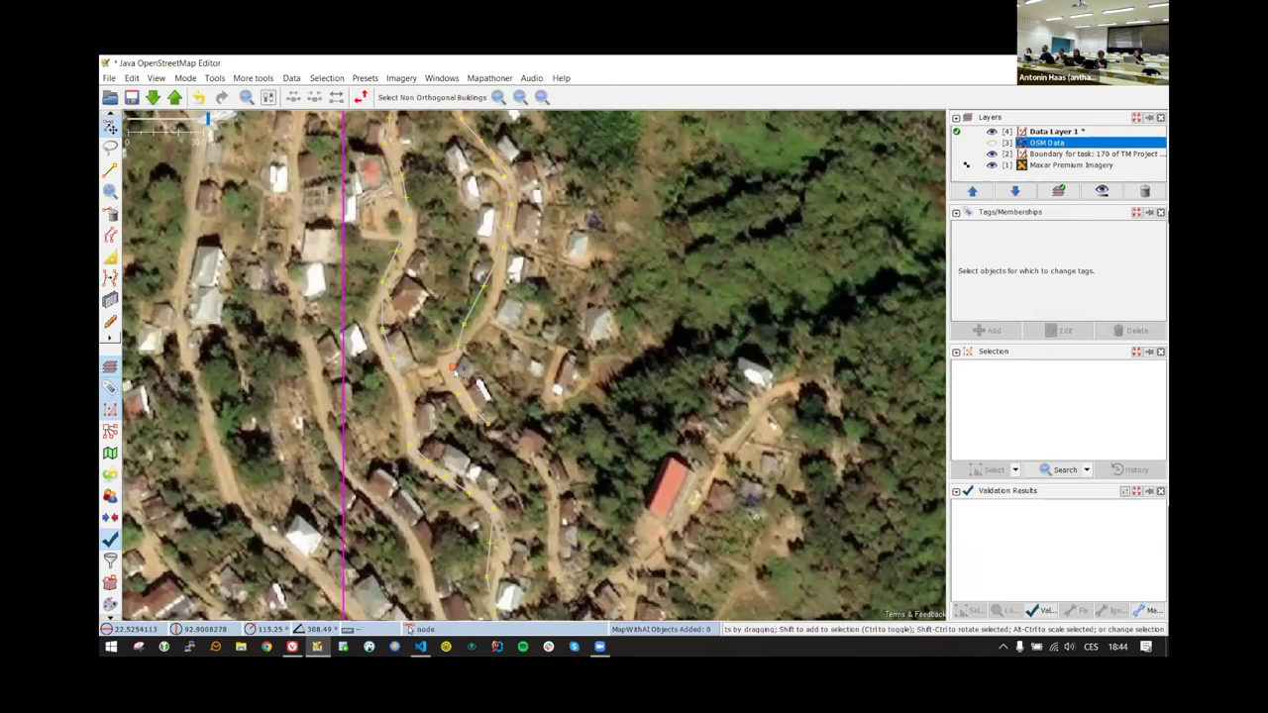
scroll(485, 392, "right", 3)
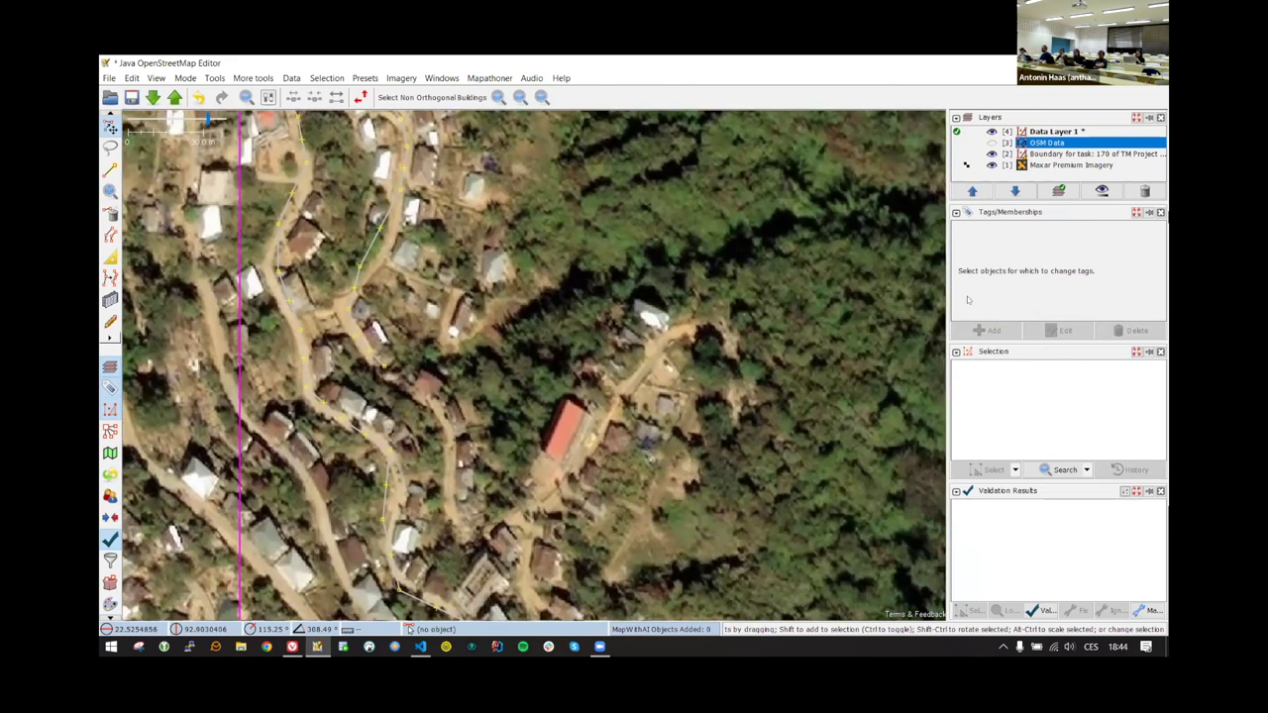
scroll(486, 352, "down", 2)
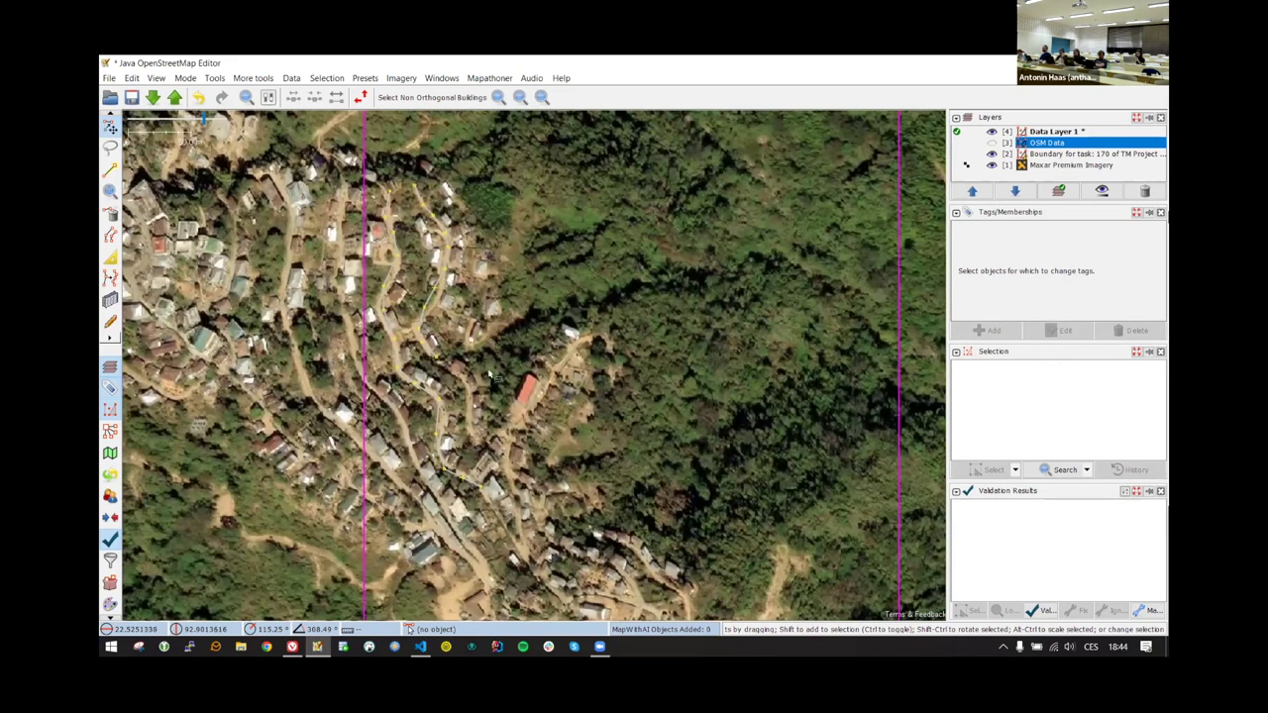
left_click_drag(490, 374, 473, 304)
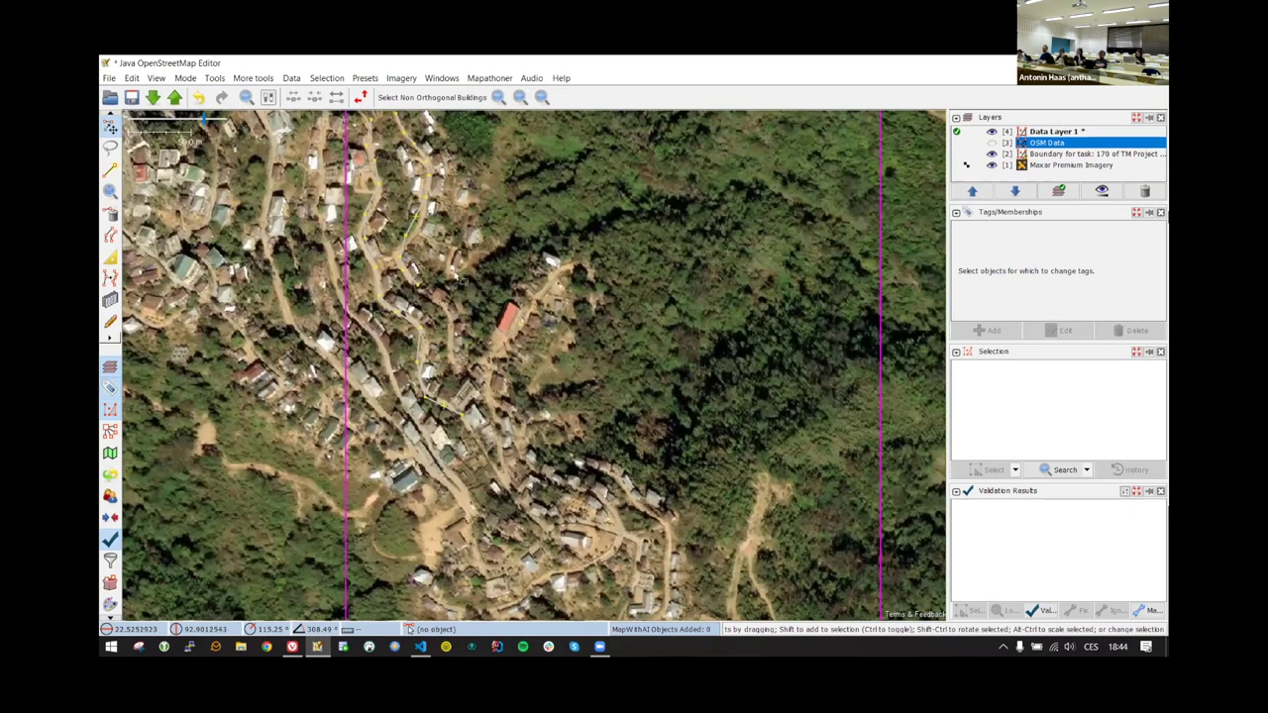
scroll(458, 286, "up", 4)
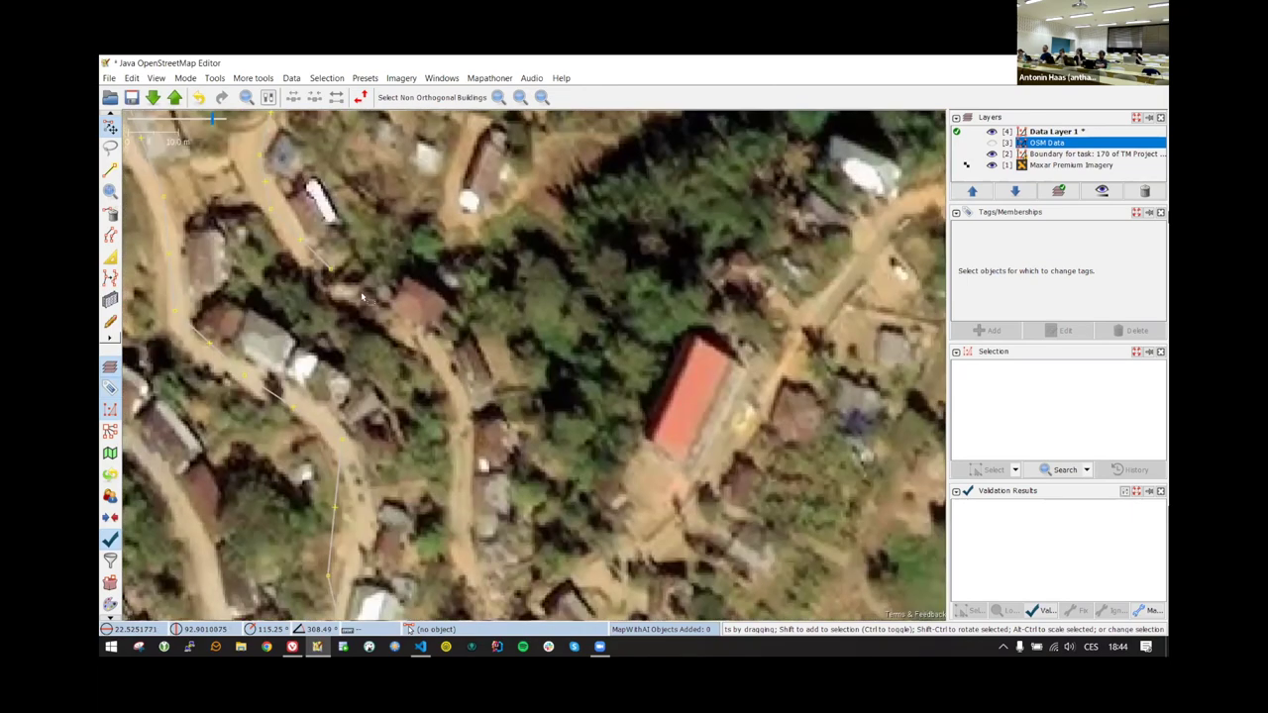
key("q")
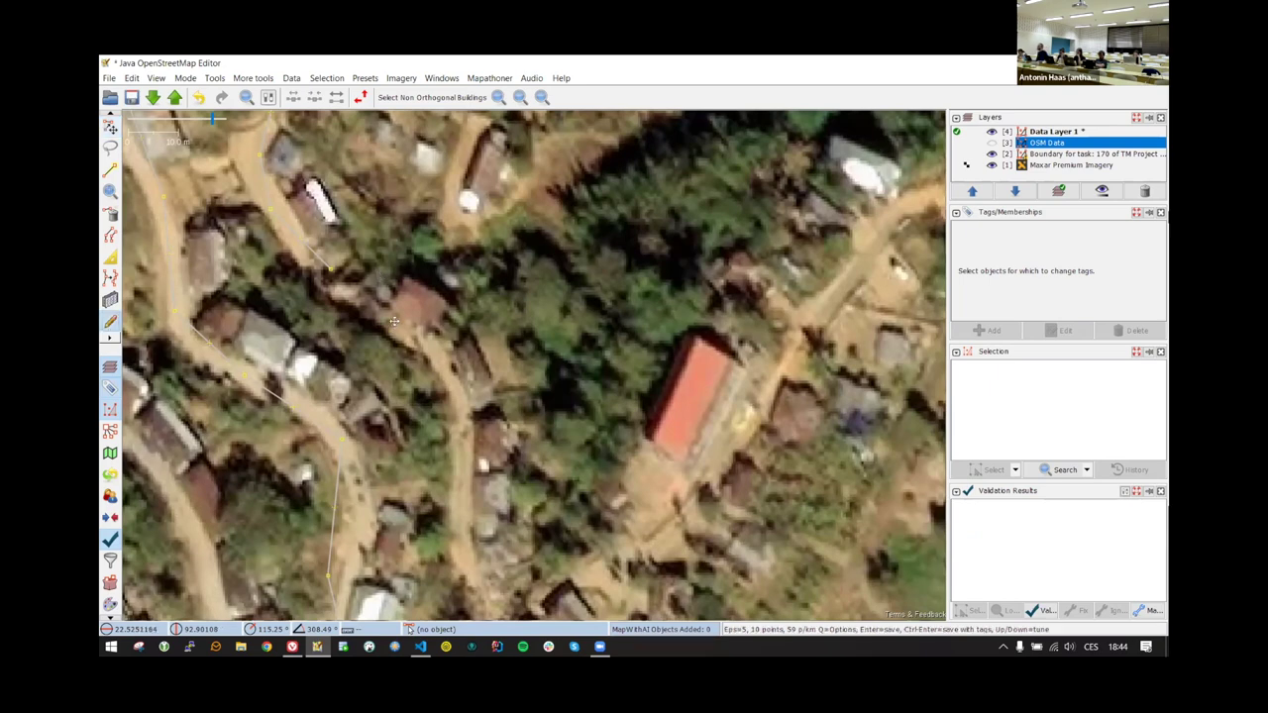
scroll(396, 327, "down", 3)
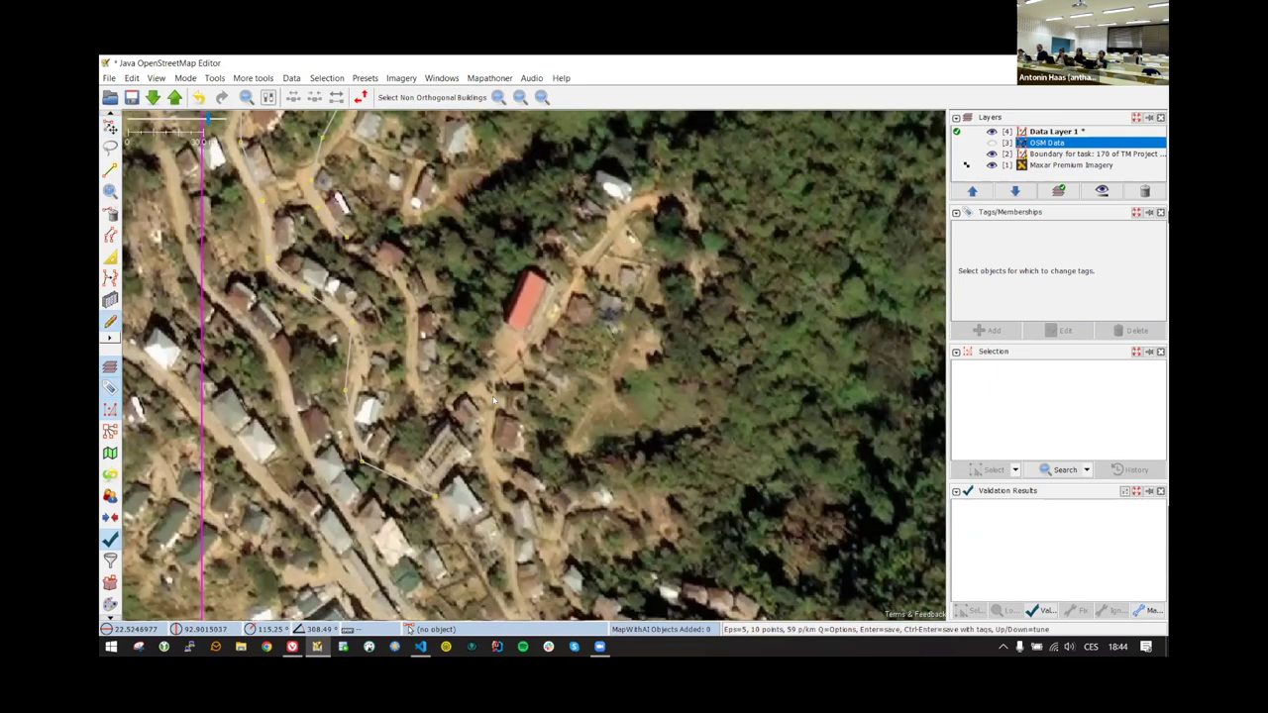
mouse_move(345, 235)
left_mouse_down()
mouse_move(412, 297)
mouse_move(419, 396)
mouse_move(481, 383)
mouse_move(490, 395)
mouse_move(483, 454)
mouse_move(517, 613)
left_mouse_up()
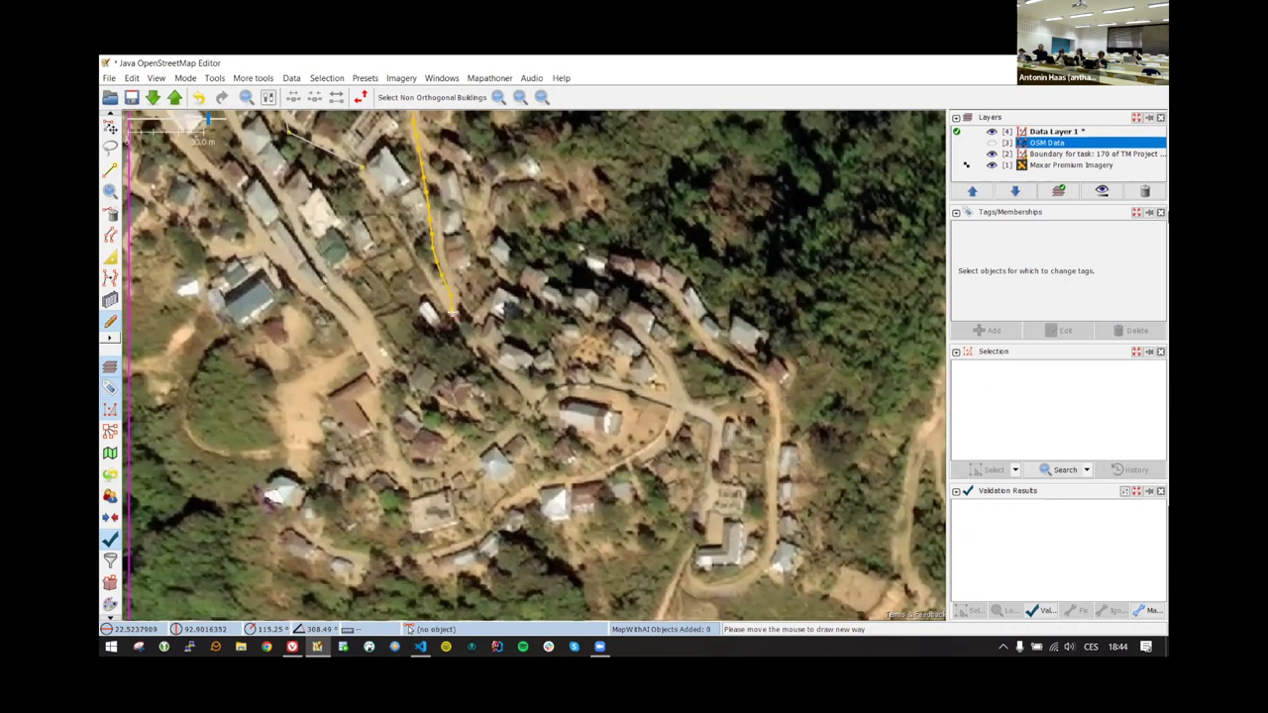
left_click_drag(490, 359, 516, 382)
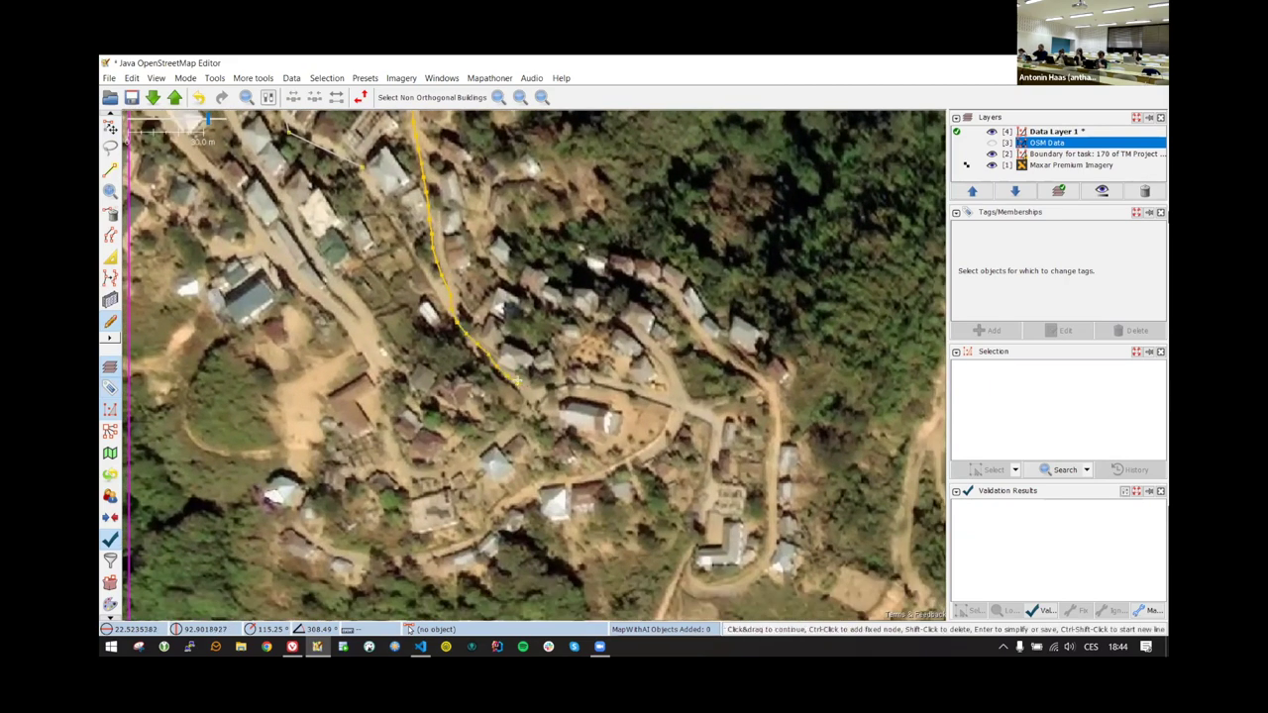
key("Return")
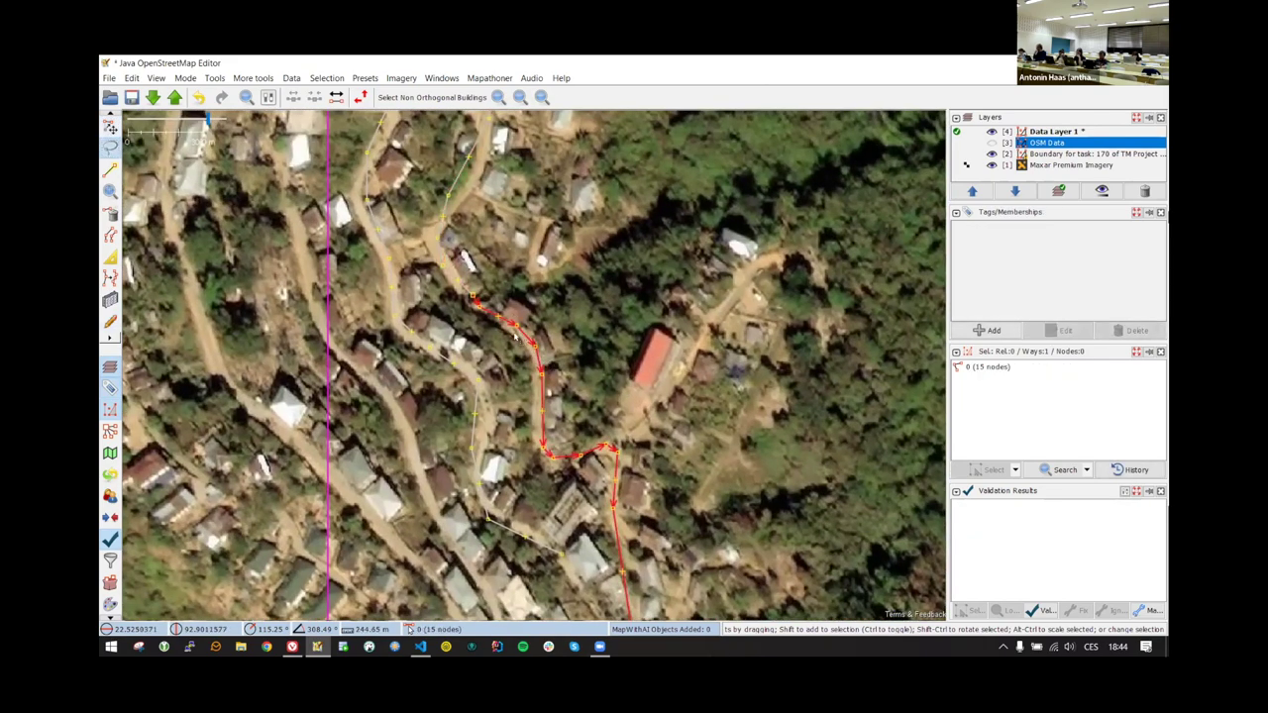
- Combine the eastern residential road with its untagged 15-node continuation into one highway=residential way and leave it deselected
left_click(444, 253)
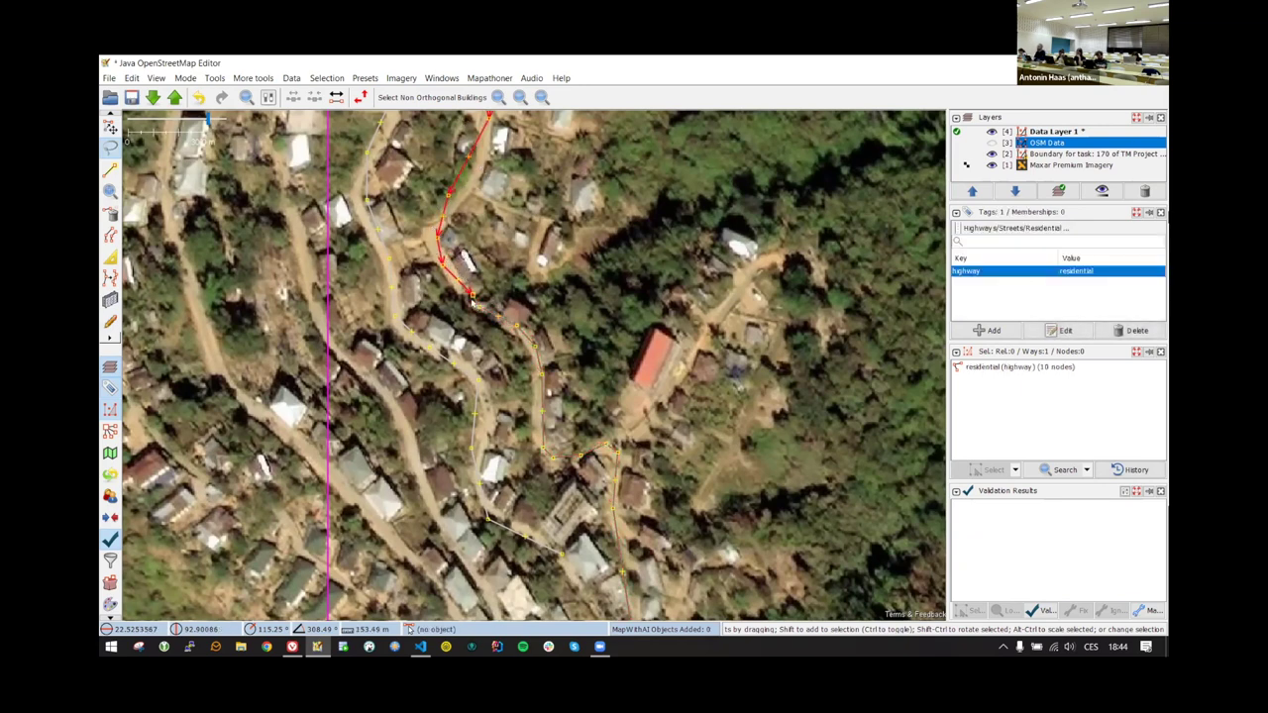
left_click(521, 333, "shift")
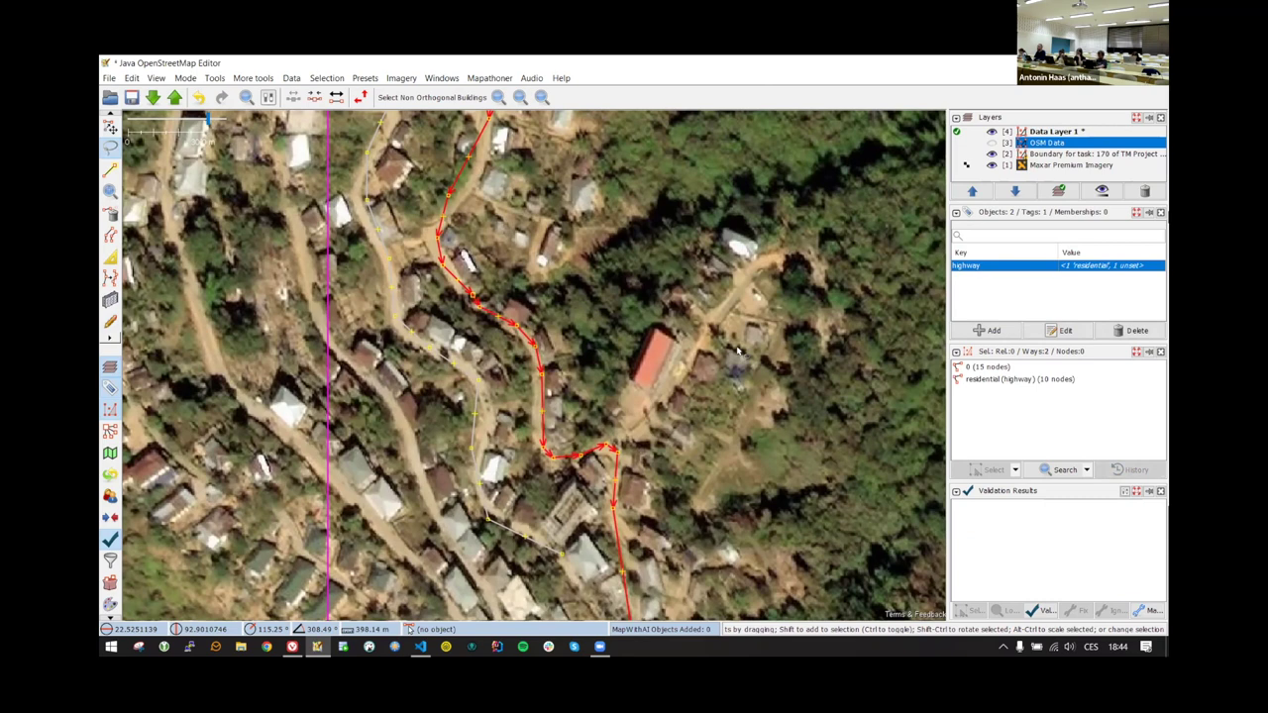
key("c")
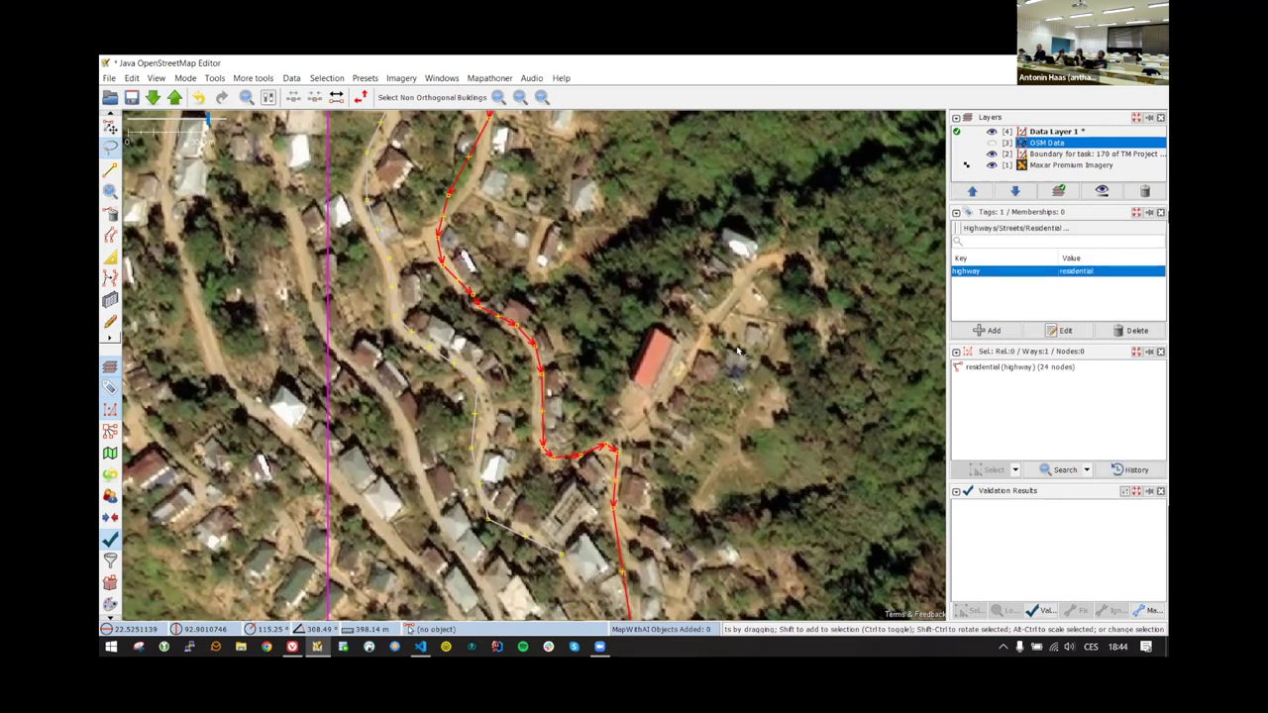
left_click(567, 295)
left_click(538, 330)
left_click(566, 295)
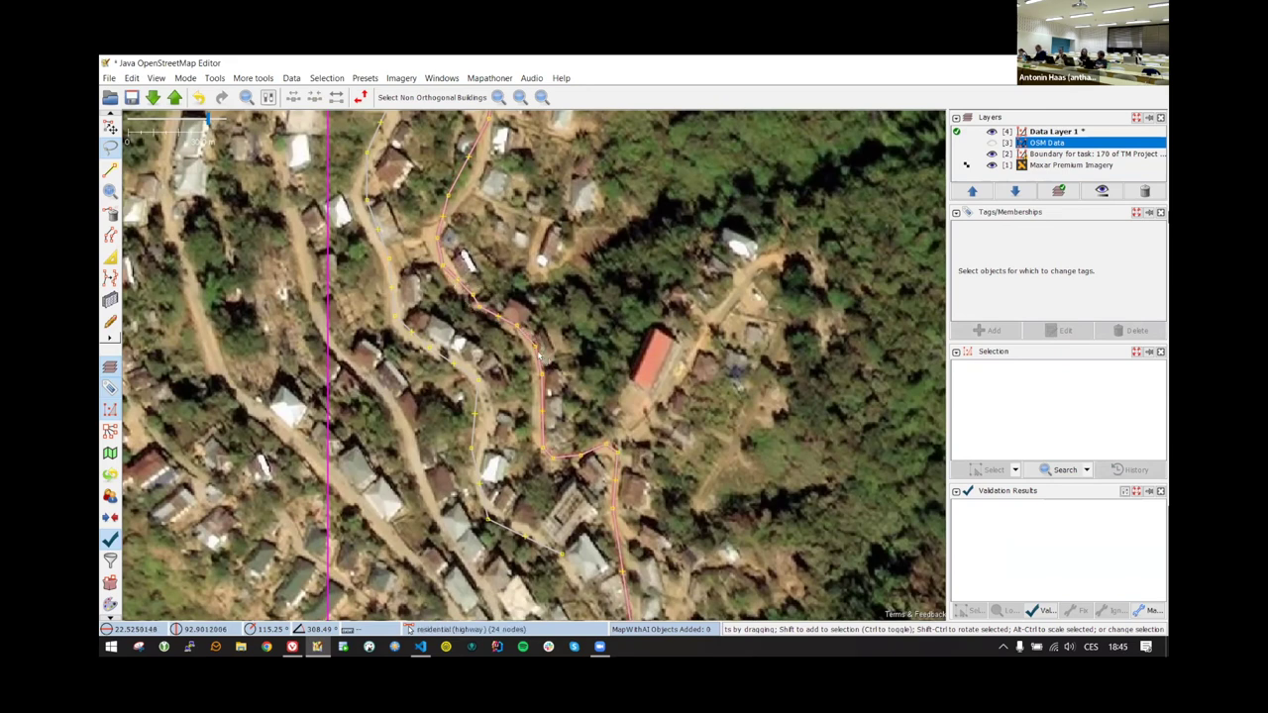
- Split the combined residential road at the node beside the brown-roofed house and check the two parts separately
left_click(516, 327)
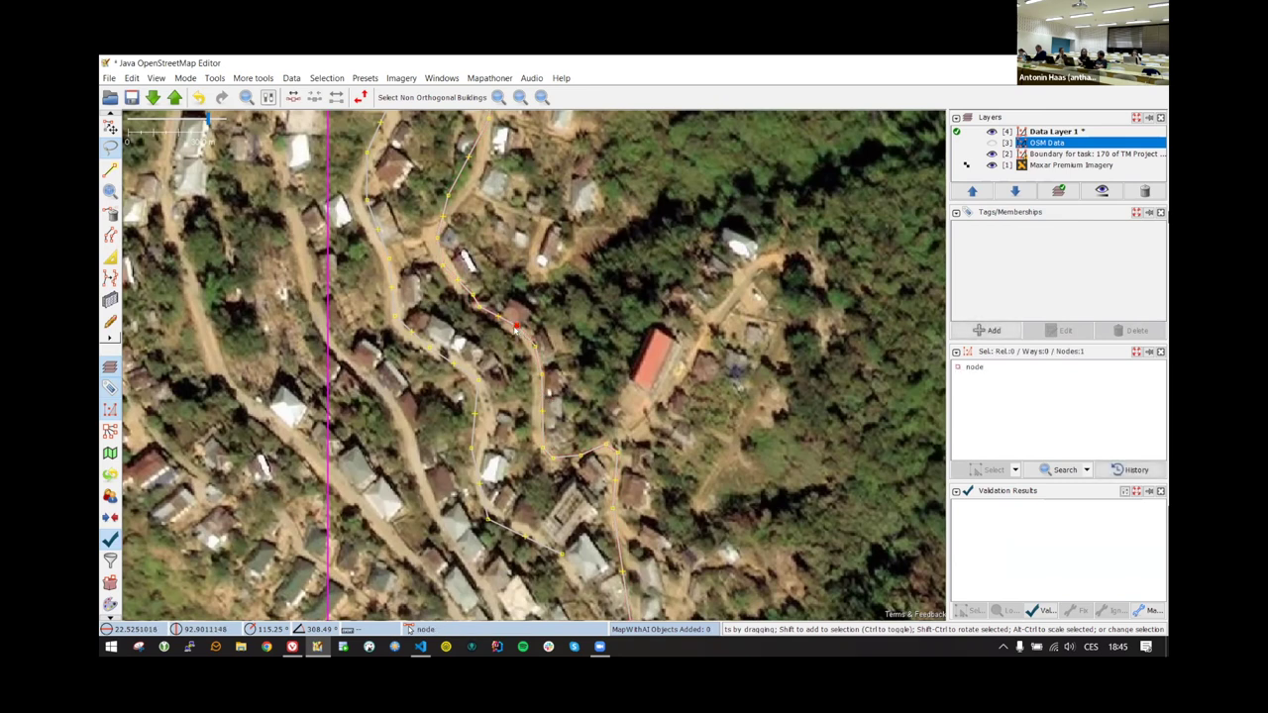
key("p")
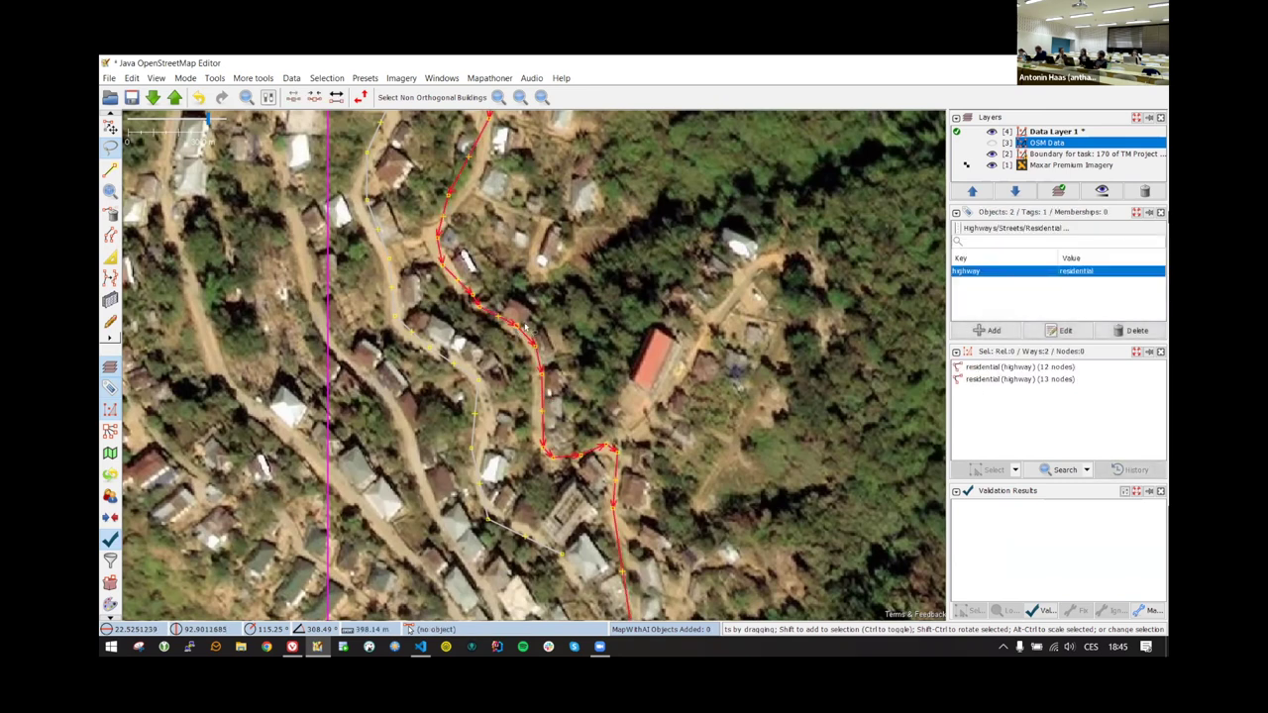
left_click(570, 342)
left_click(541, 386)
left_click(476, 297)
left_click(543, 353)
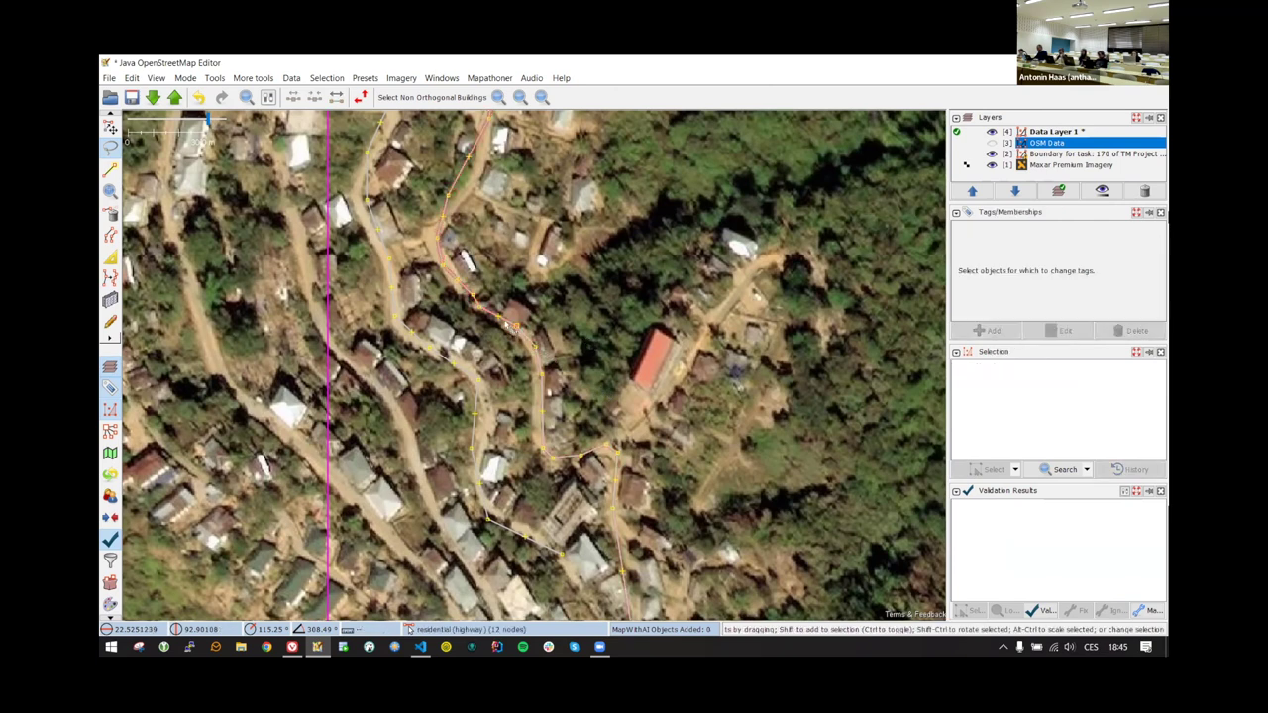
- Recombine the two split parts of the residential road into a single way
left_click(512, 324)
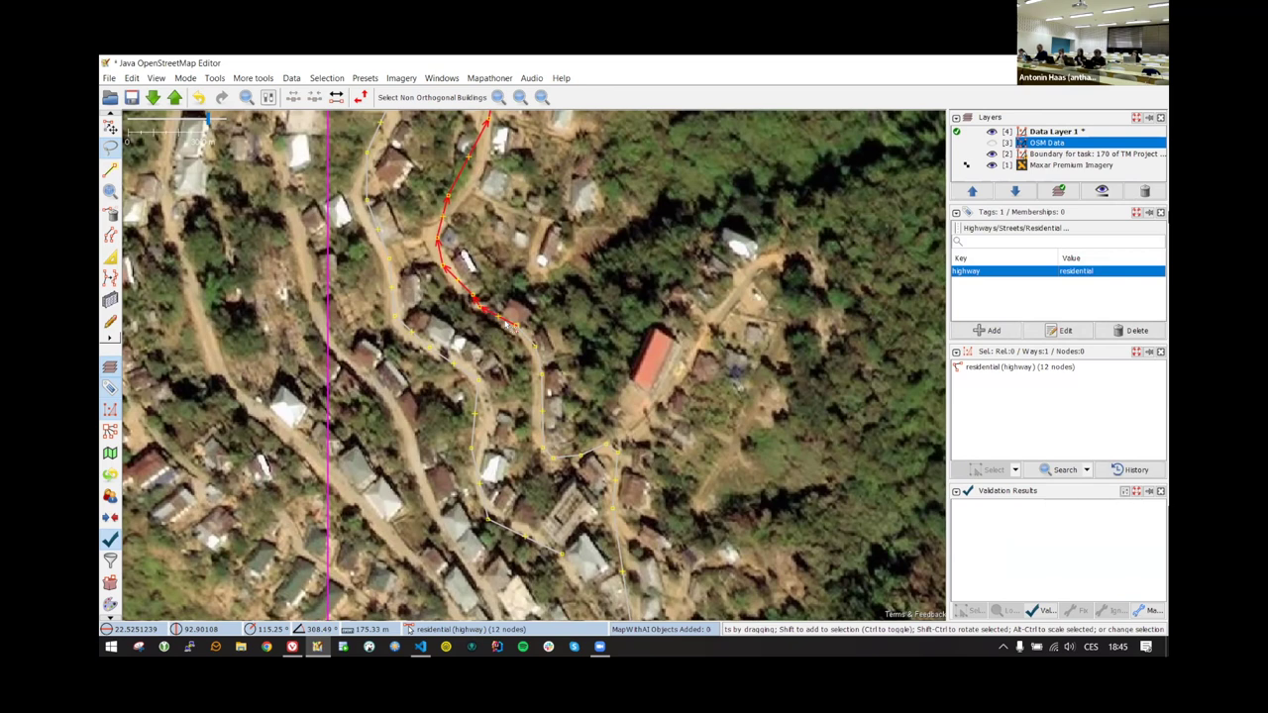
left_click(535, 337, "shift")
key("c")
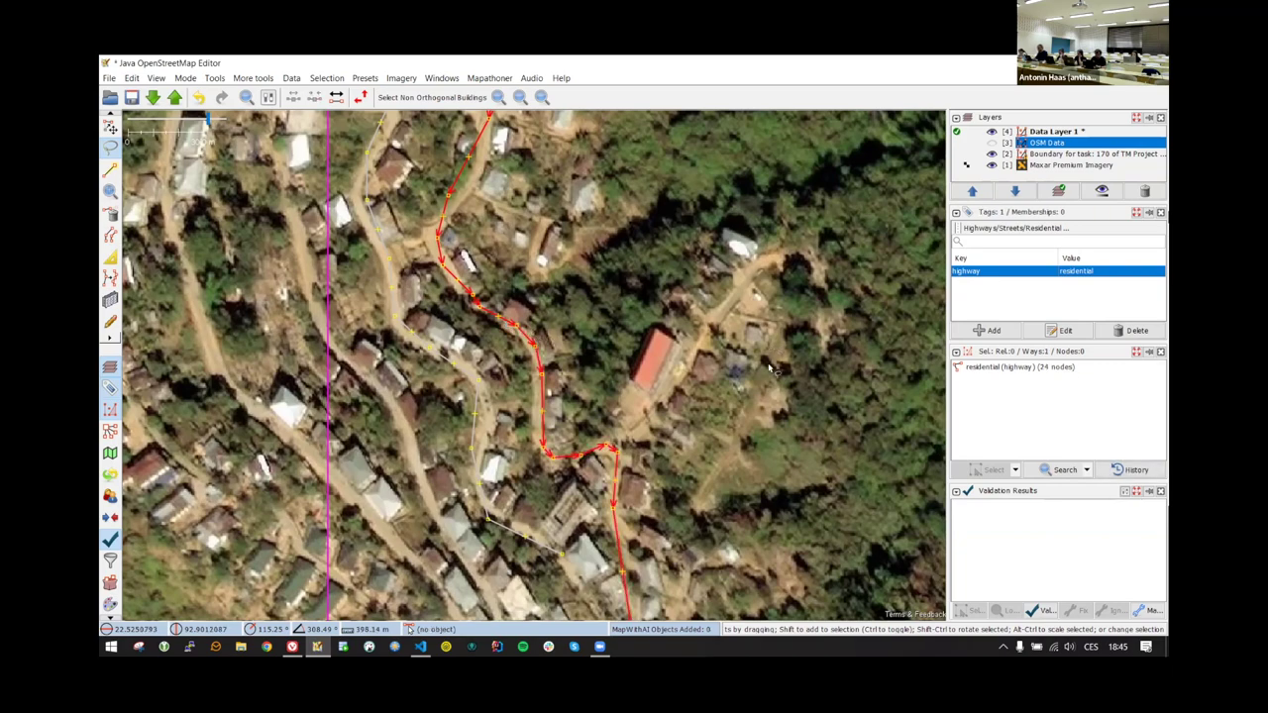
- Extend the western residential road from its southern end southeast to join the eastern residential road, and finish the drawing
key("ctrl+Down")
key("ctrl+Down")
key("ctrl+Down")
key("ctrl+Right")
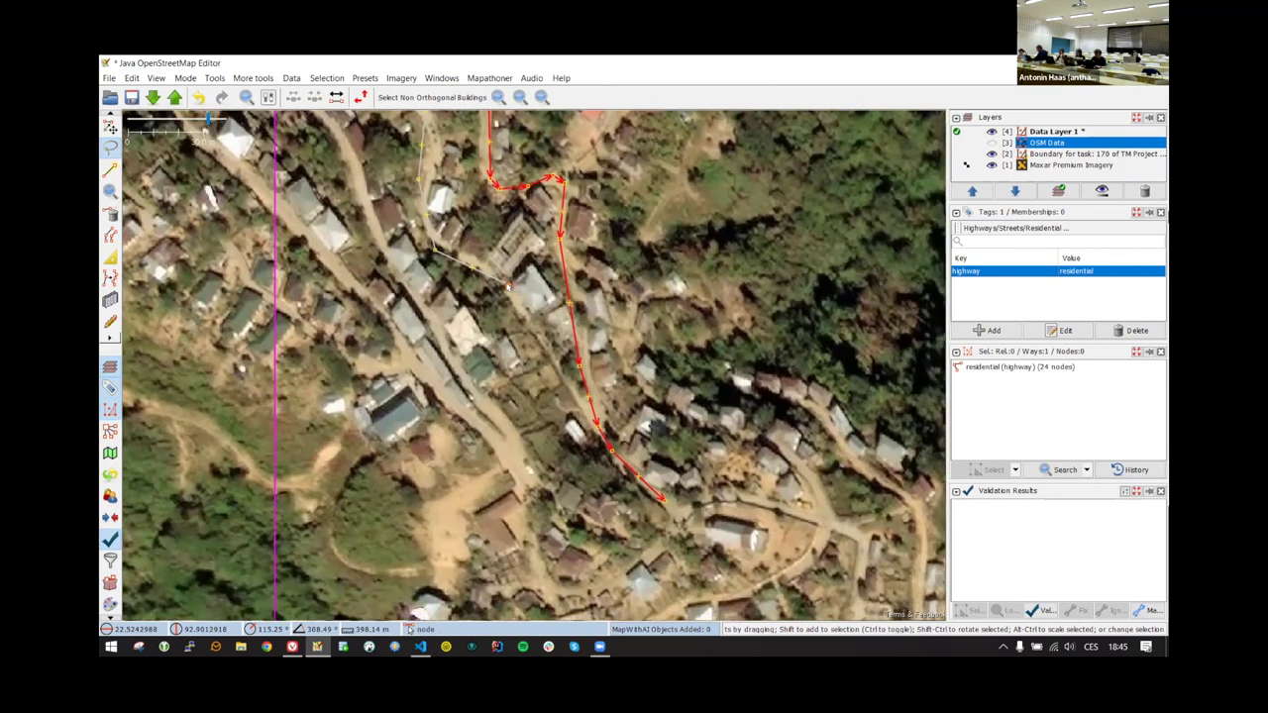
key("a")
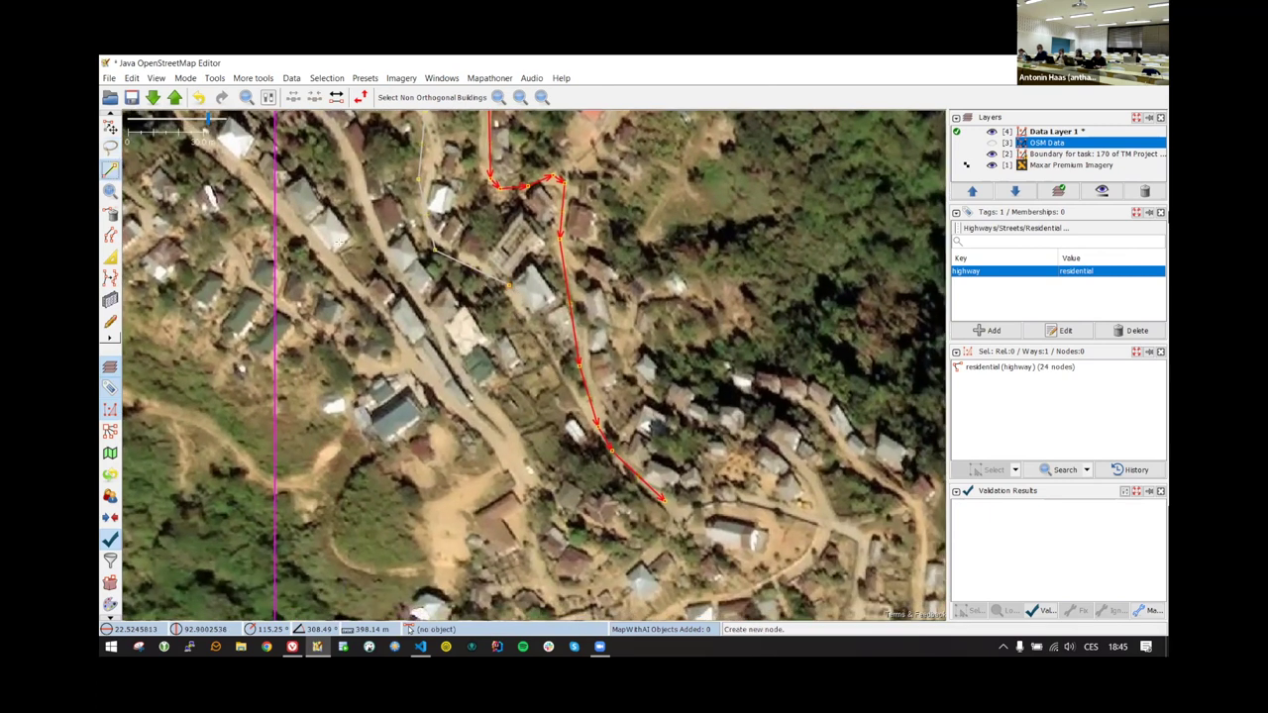
left_click(506, 284)
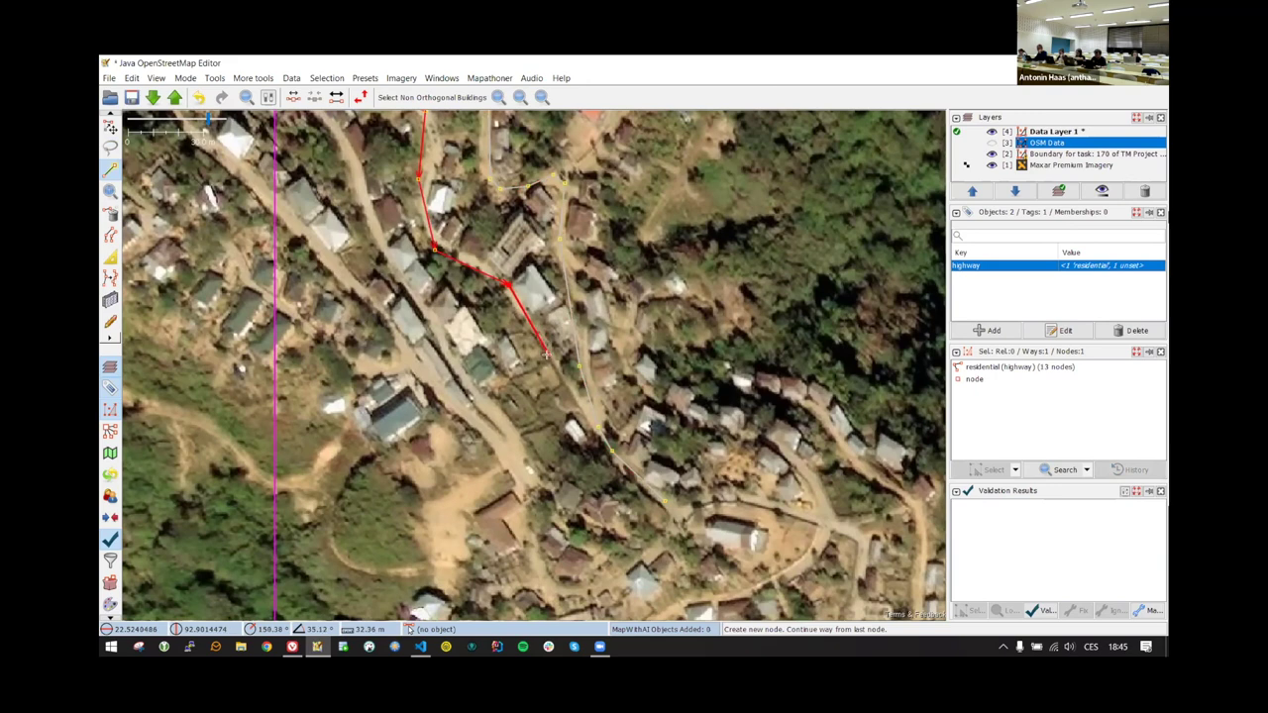
left_click(595, 417)
left_click(598, 423)
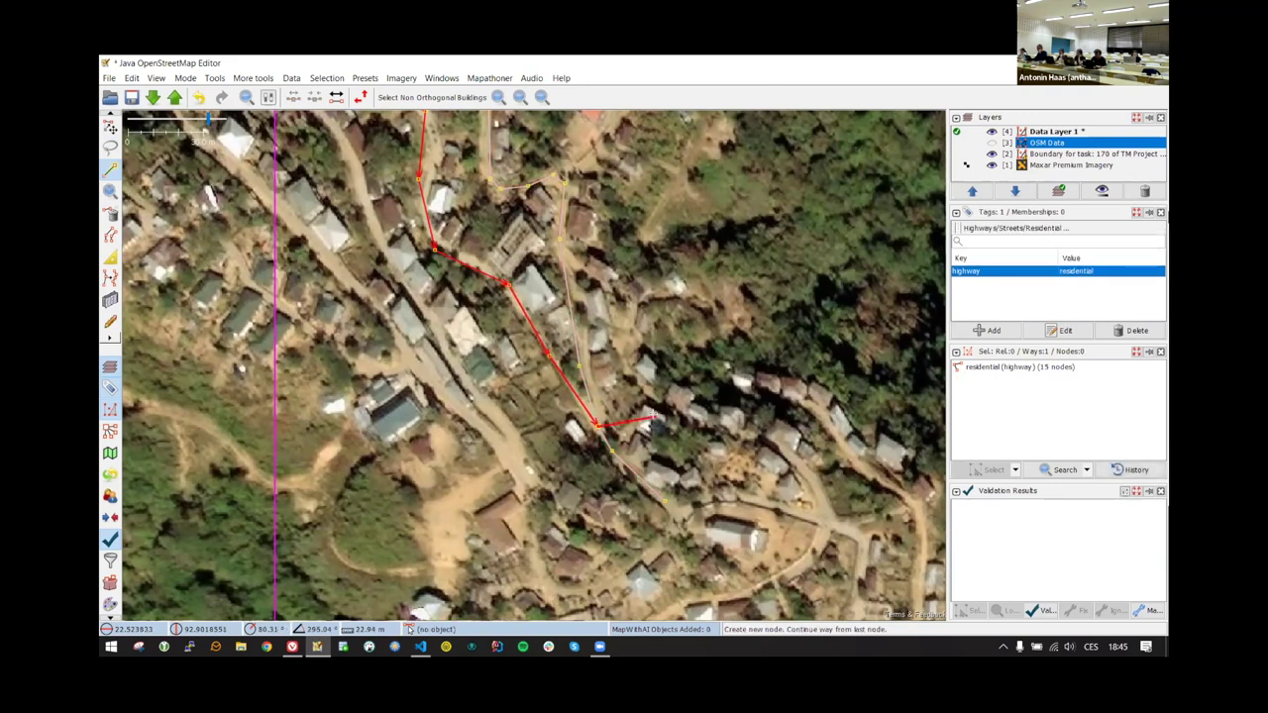
key("Escape")
key("s")
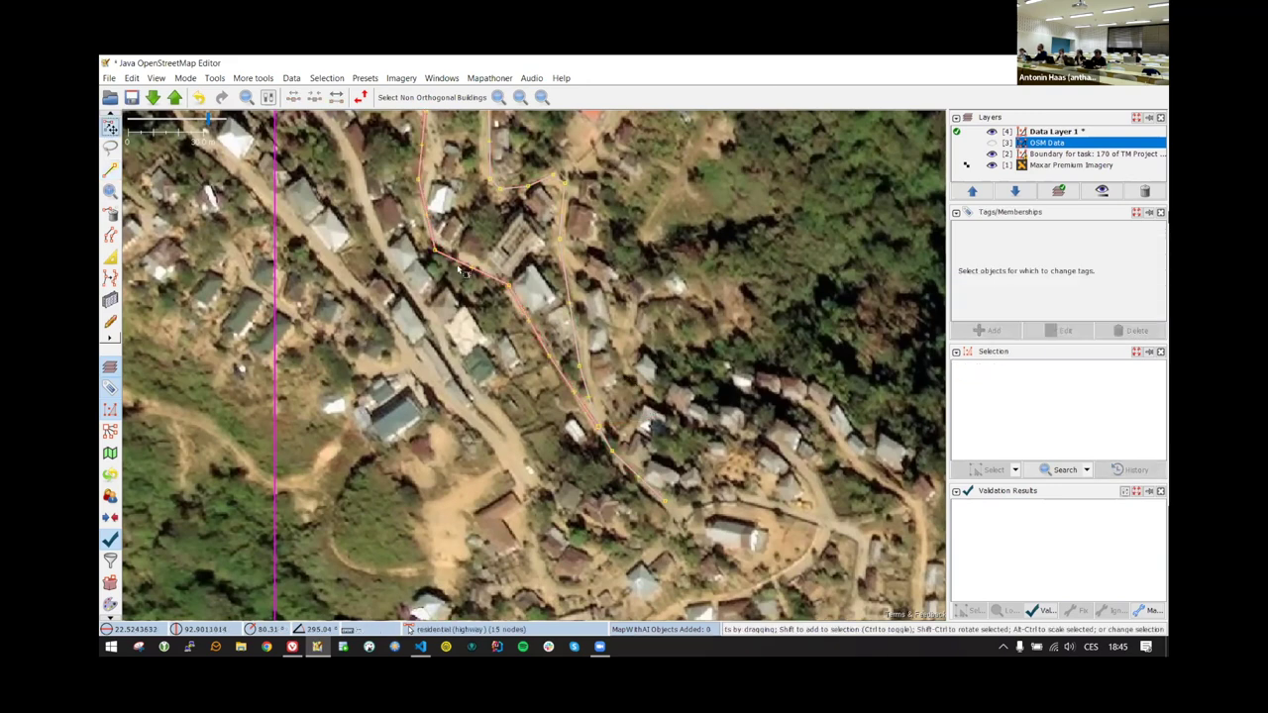
- Check the two joined residential roads by selecting each in turn, and nudge their shared junction node slightly northwest
left_click(487, 280)
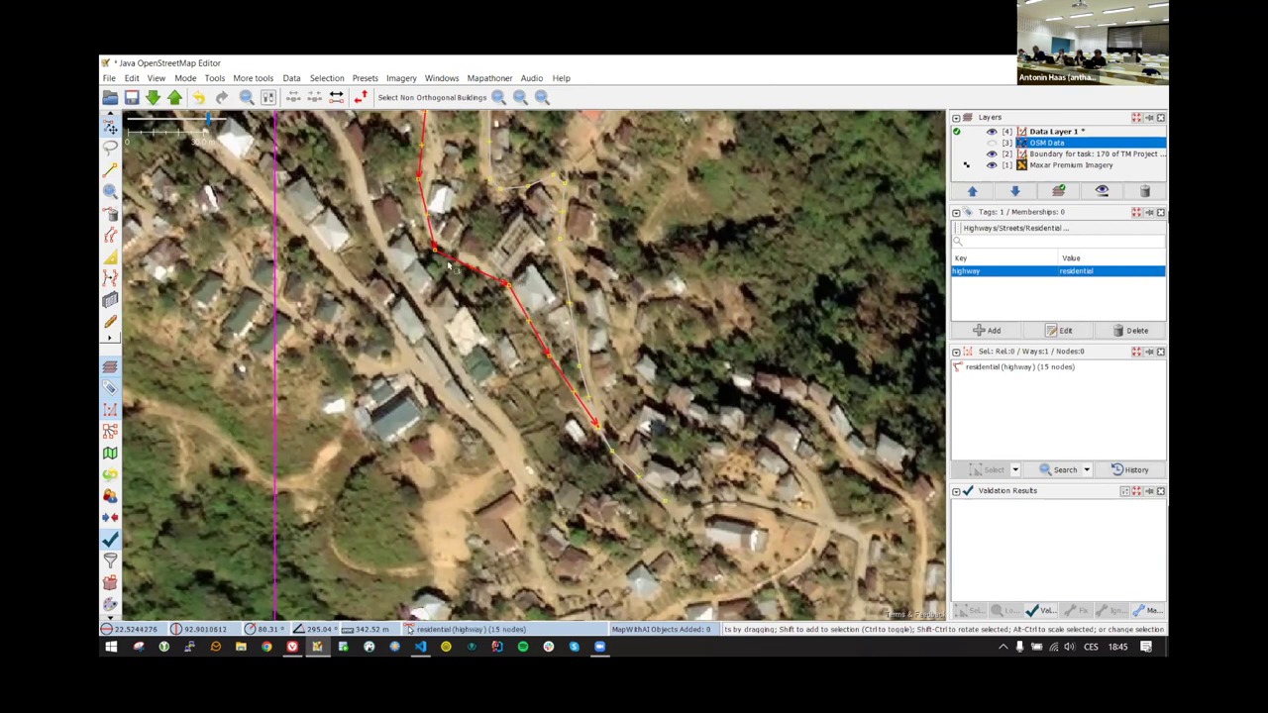
scroll(589, 376, "up", 3)
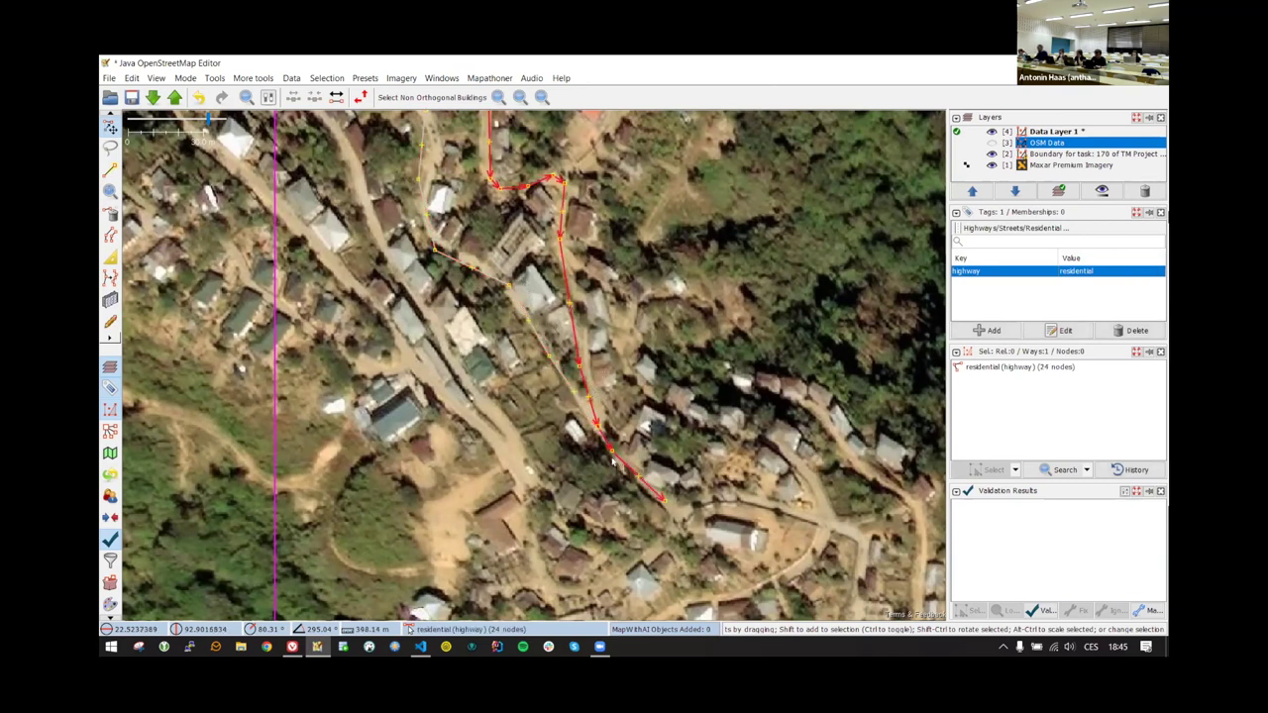
key("Escape")
mouse_move(585, 396)
left_mouse_down()
mouse_move(595, 375)
mouse_move(572, 381)
left_mouse_up()
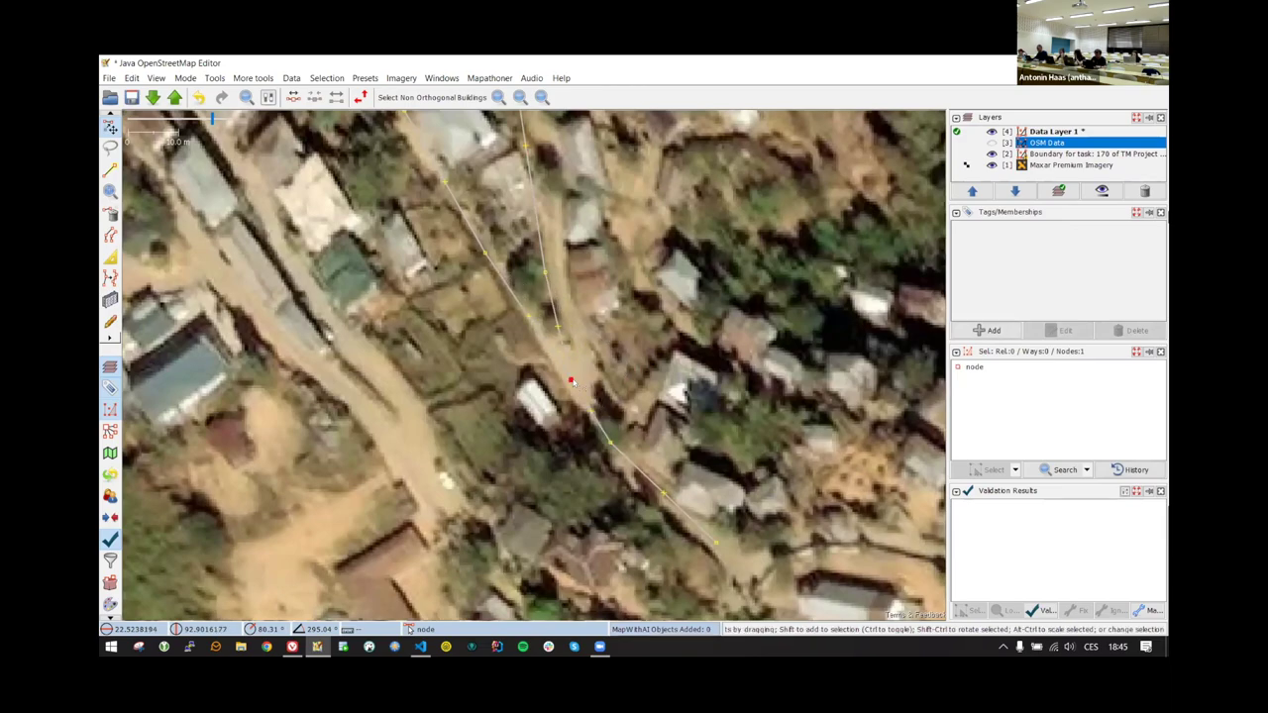
scroll(596, 359, "down", 5)
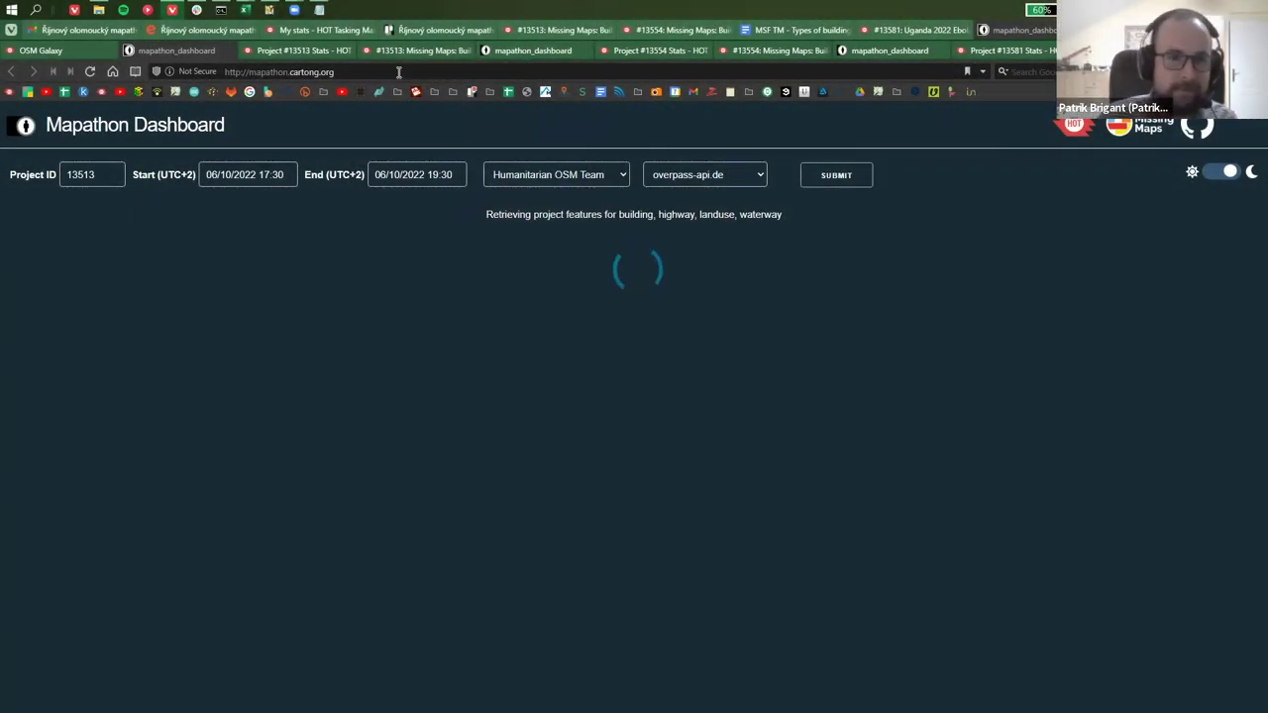
- Switch to the browser and check the Mapathon Dashboards for projects 13554 and 13581, plus the Tasking Manager statistics of project 13513
left_click(532, 51)
left_click(891, 49)
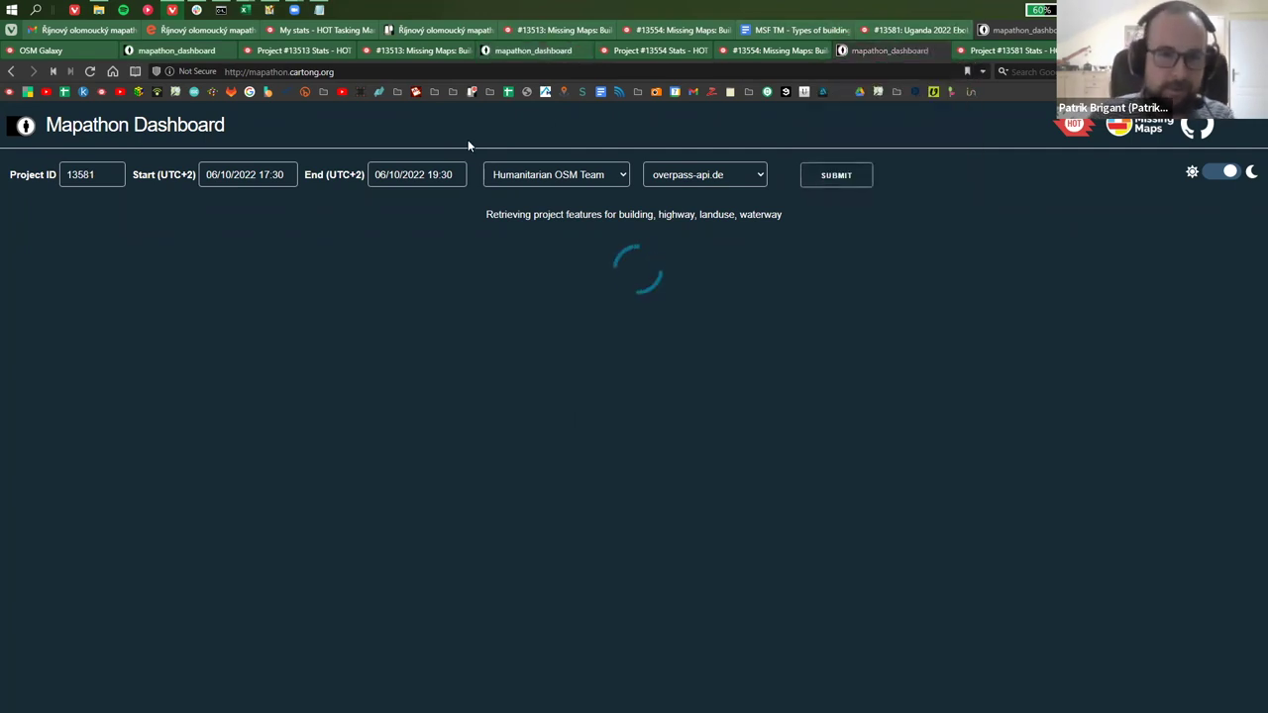
left_click(301, 51)
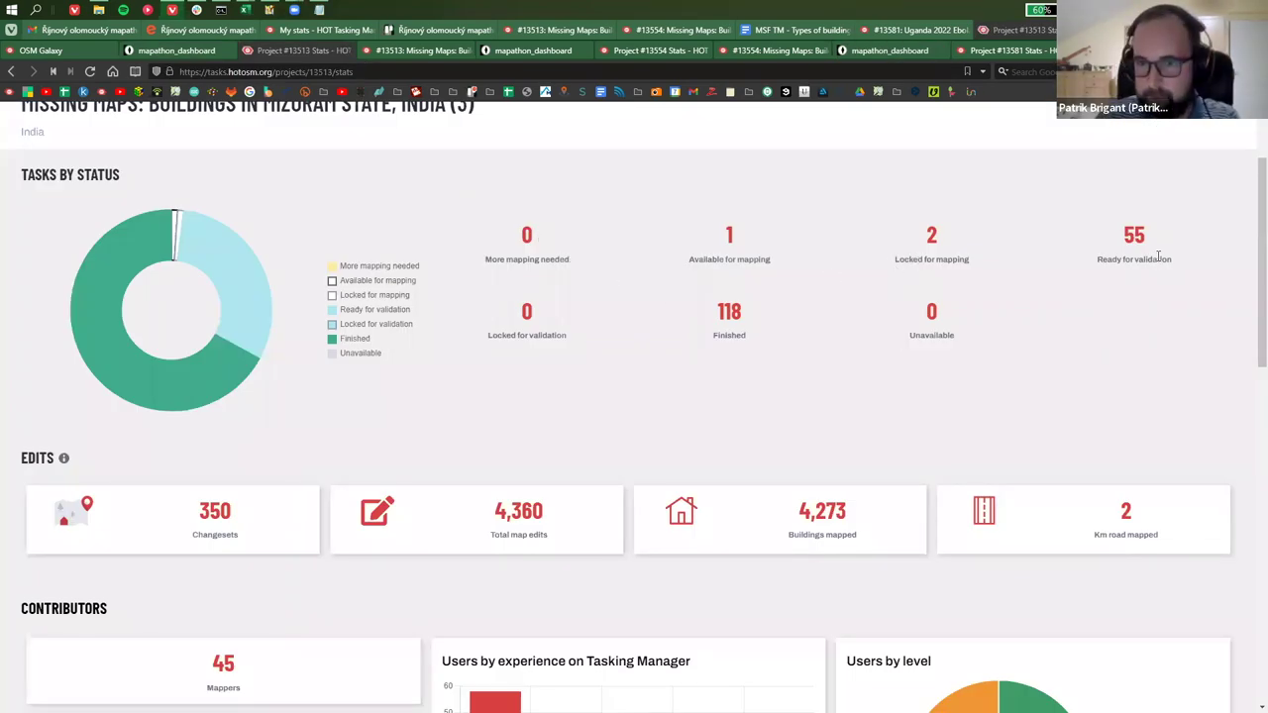
scroll(569, 262, "up", 2)
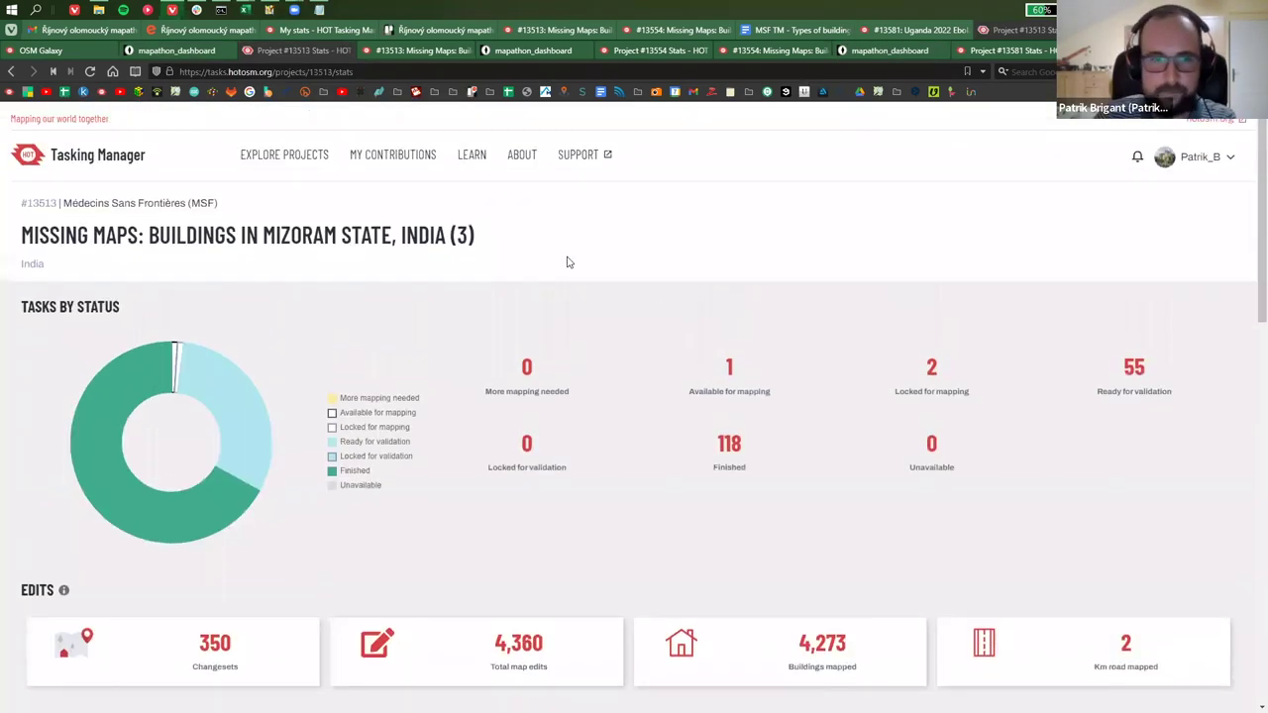
- Reload the Tasking Manager statistics of project 13554 and review its task status, validated share on the project timeline and contributor figures
left_click(654, 50)
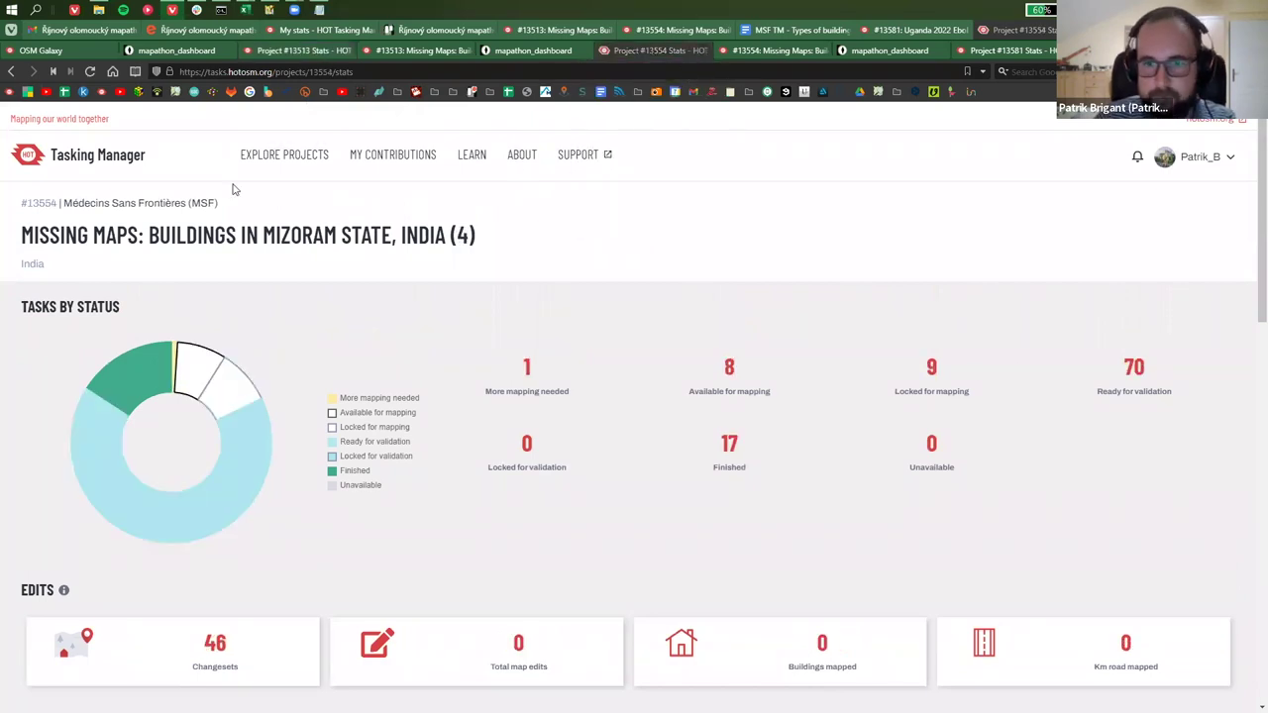
left_click(89, 70)
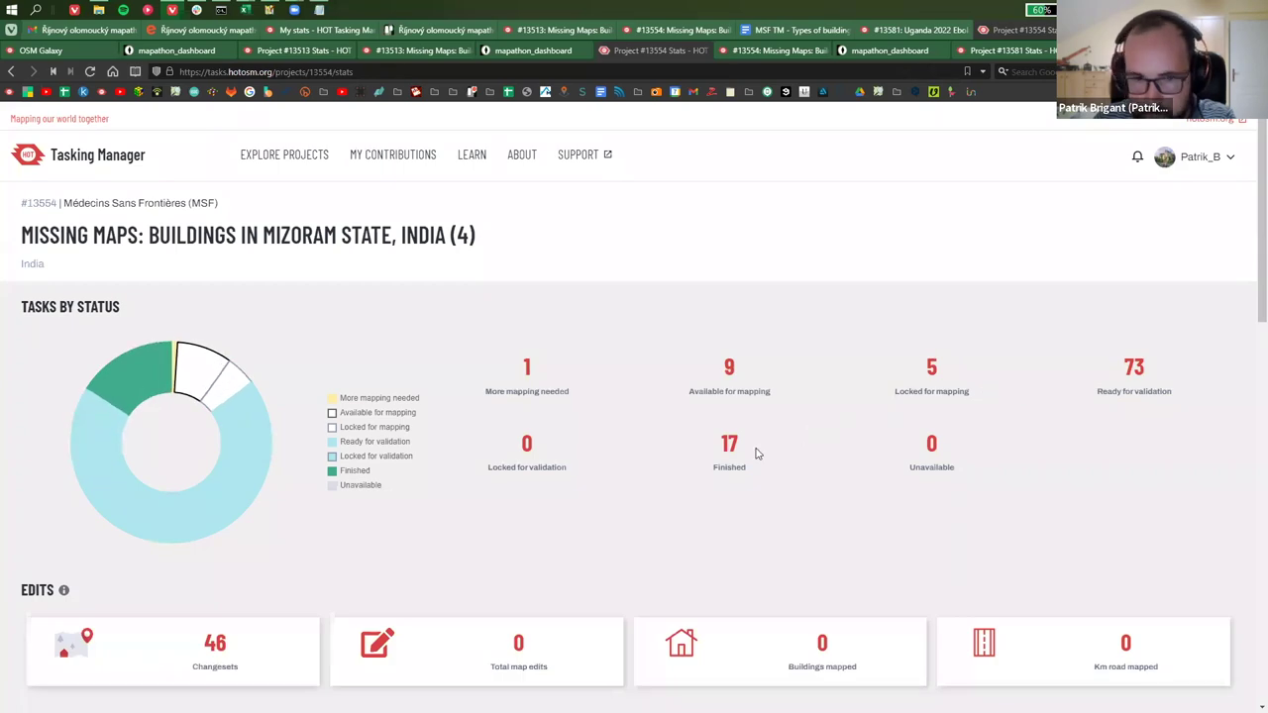
scroll(763, 445, "down", 3)
scroll(718, 304, "down", 7)
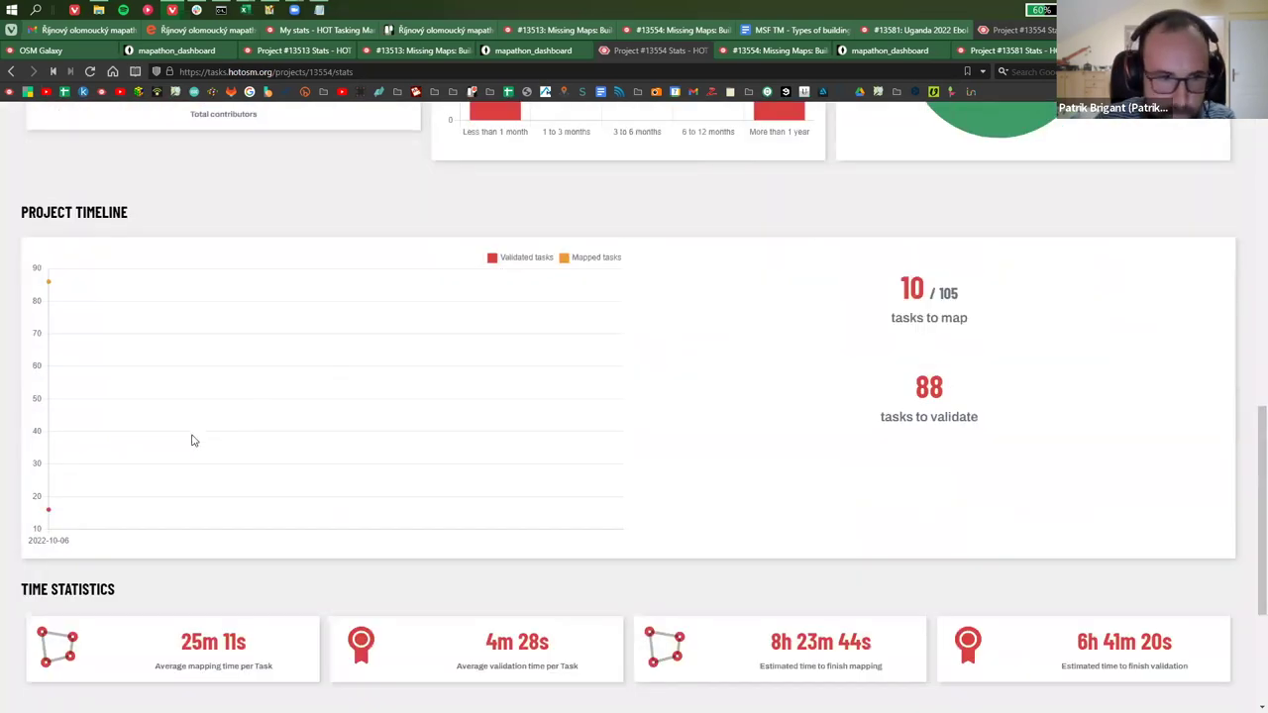
mouse_move(47, 514)
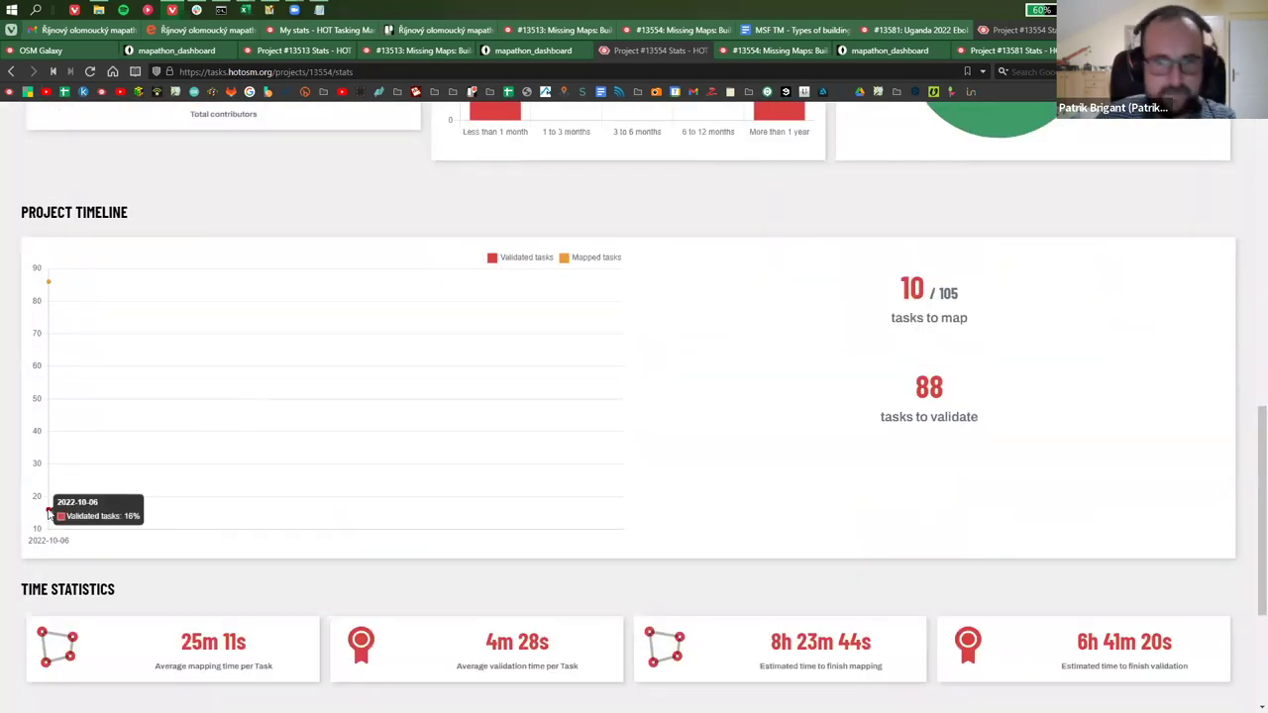
scroll(895, 176, "up", 5)
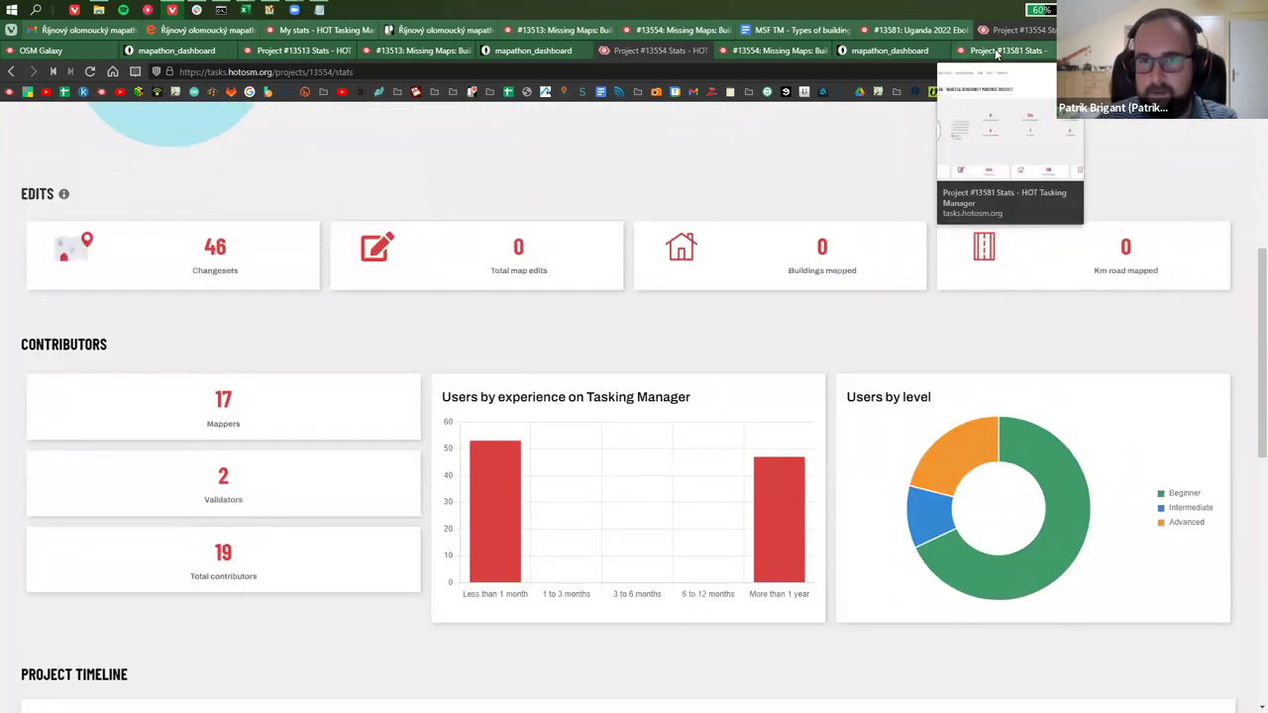
- Review the statistics of project 13581 and its task map, and examine the contributions per mapper
left_click(996, 52)
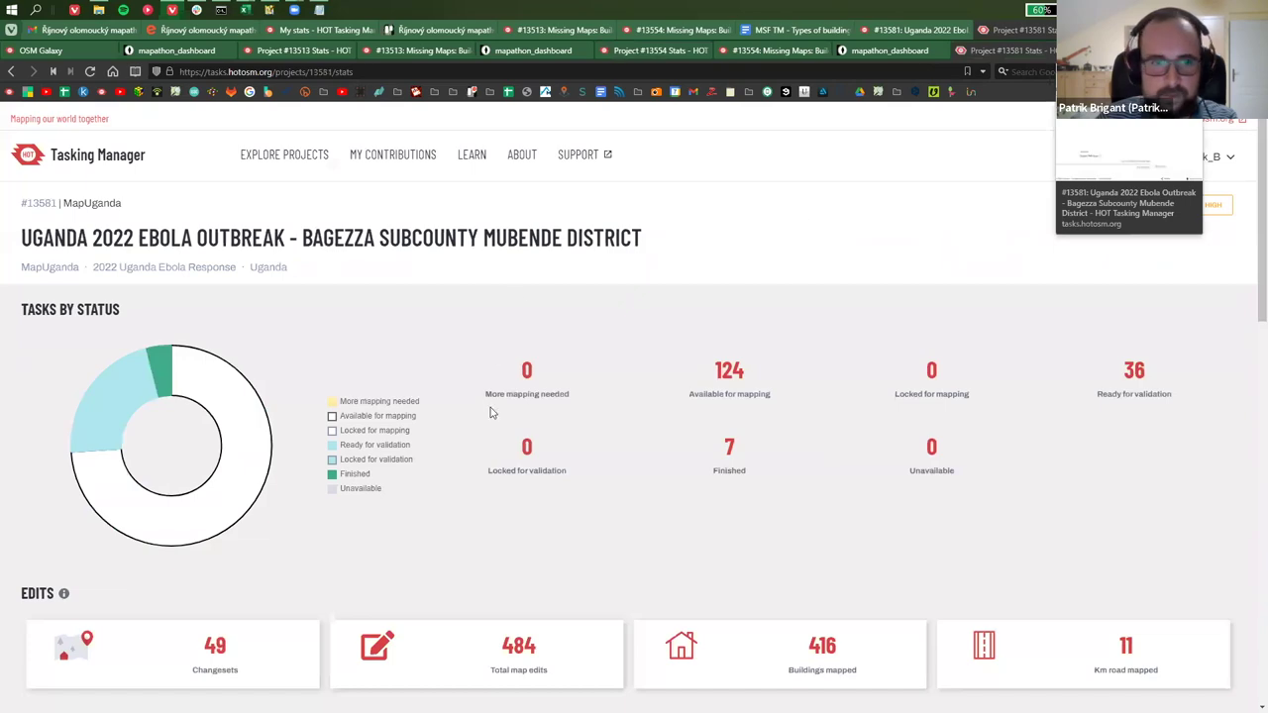
key("alt+Left")
left_click(1100, 690)
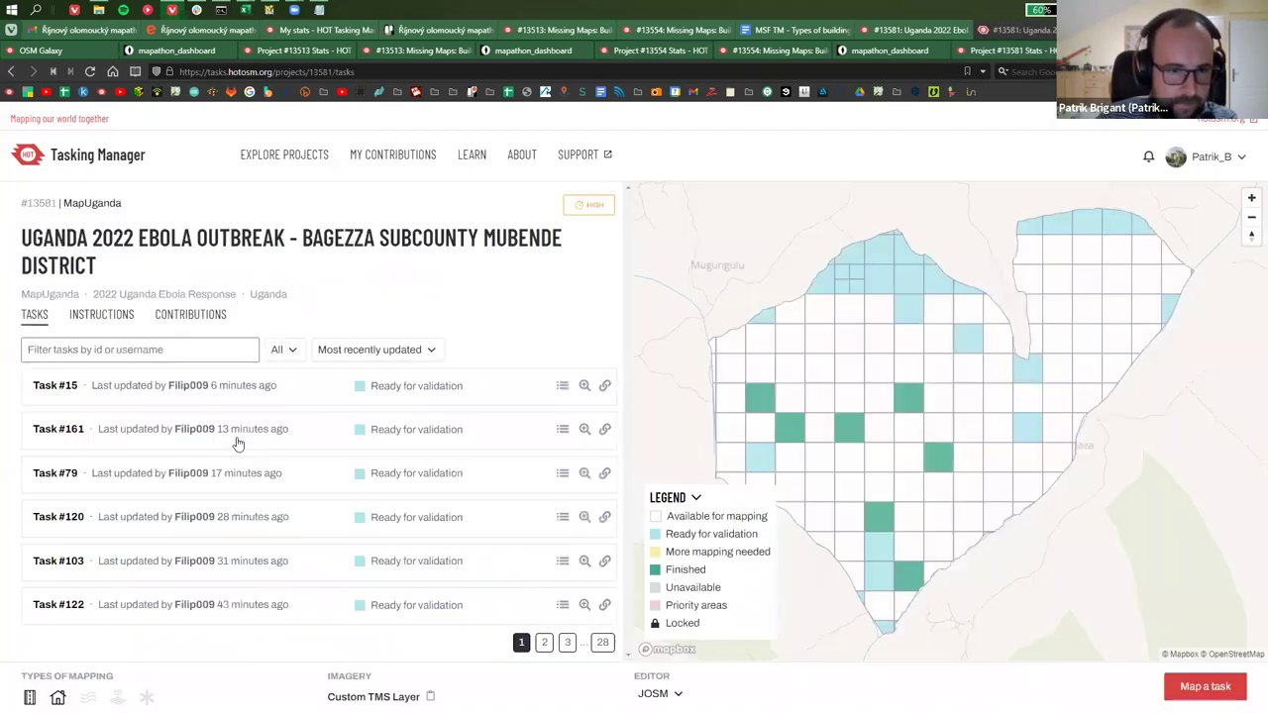
left_click(202, 317)
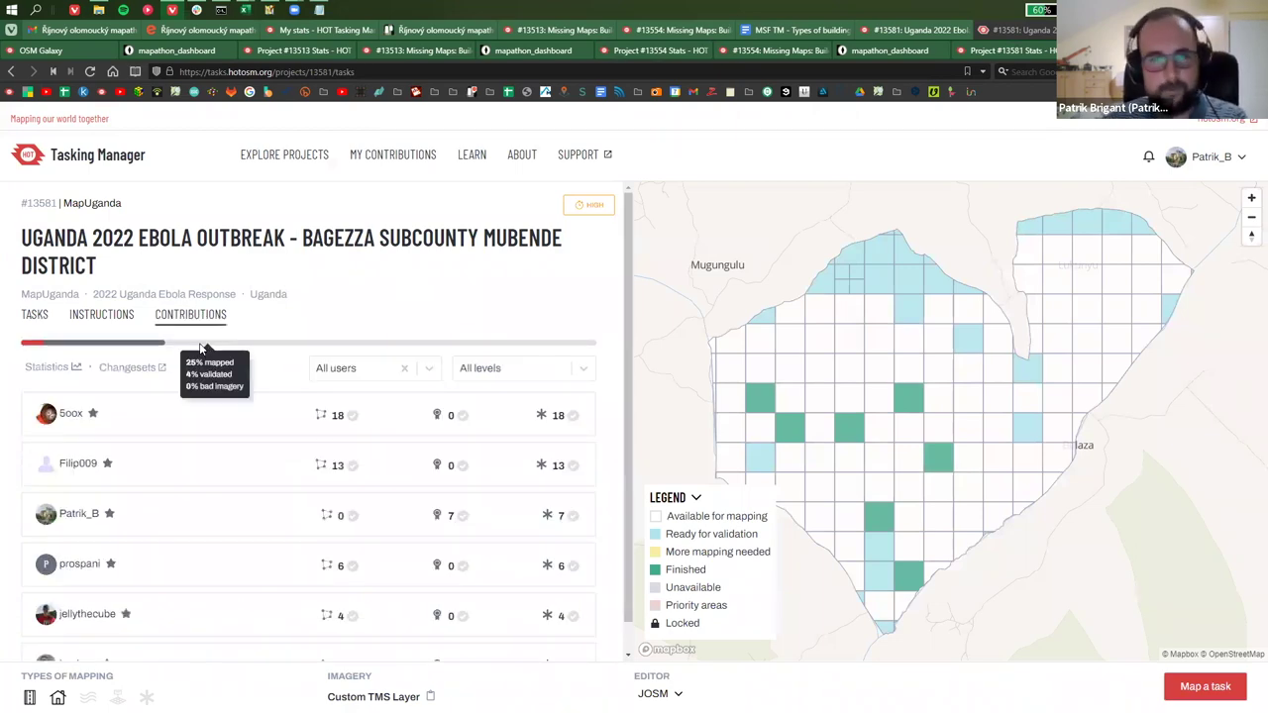
- Run the OSM Galaxy mapathon summary report for projects 13513, 13554 and 13581
left_click(49, 49)
left_click(626, 474)
left_click(626, 475)
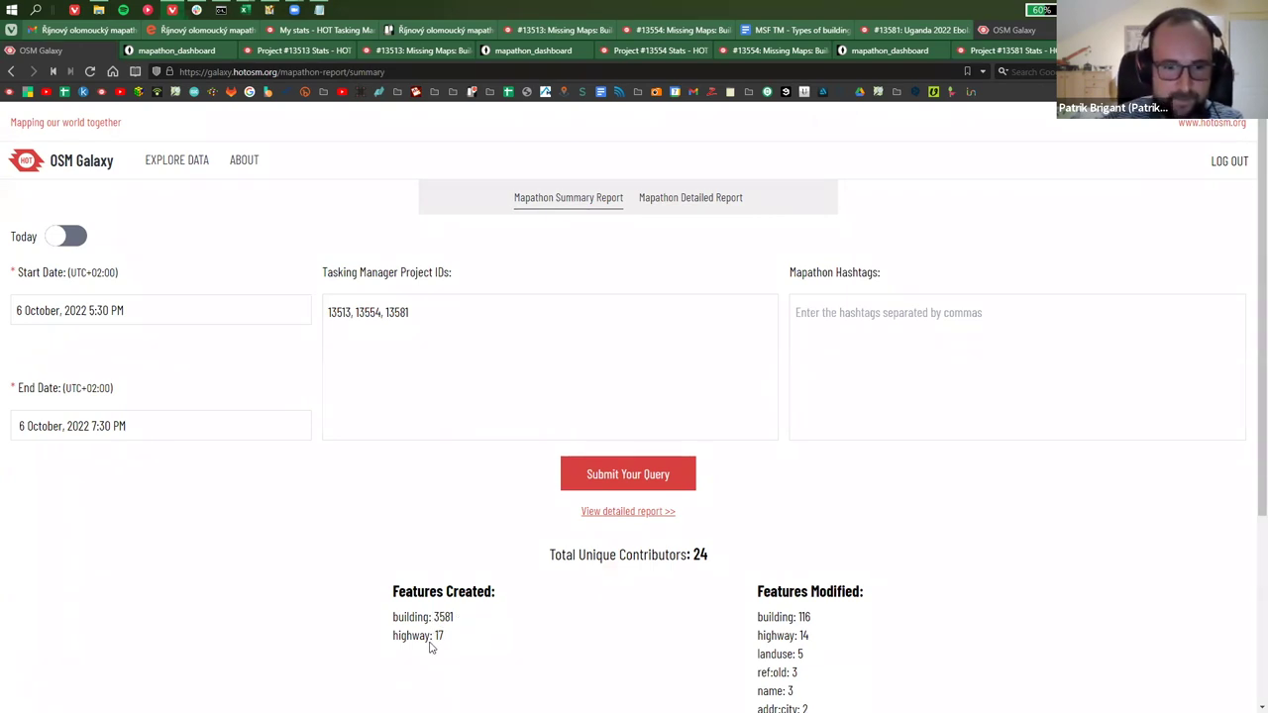
- Open the detailed mapathon report, sort the mappers by buildings added in descending order and look through the table
left_click(614, 512)
left_click(160, 563)
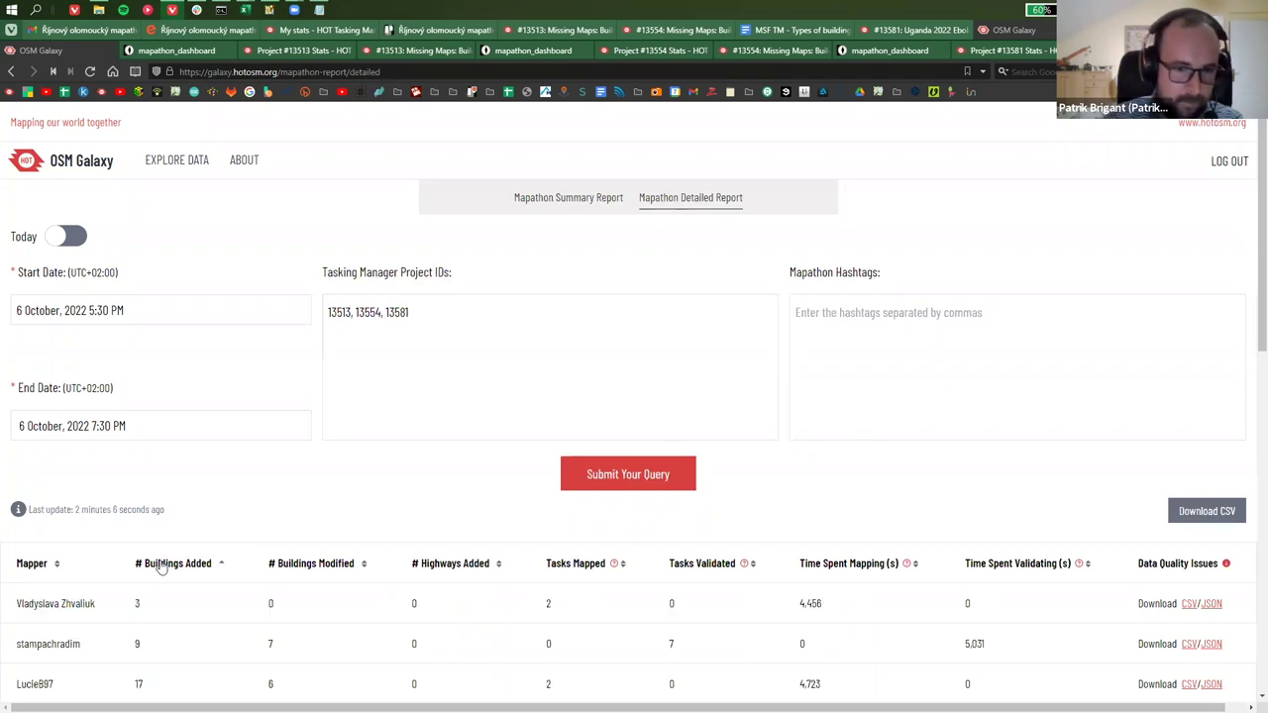
left_click(161, 563)
scroll(169, 563, "down", 1)
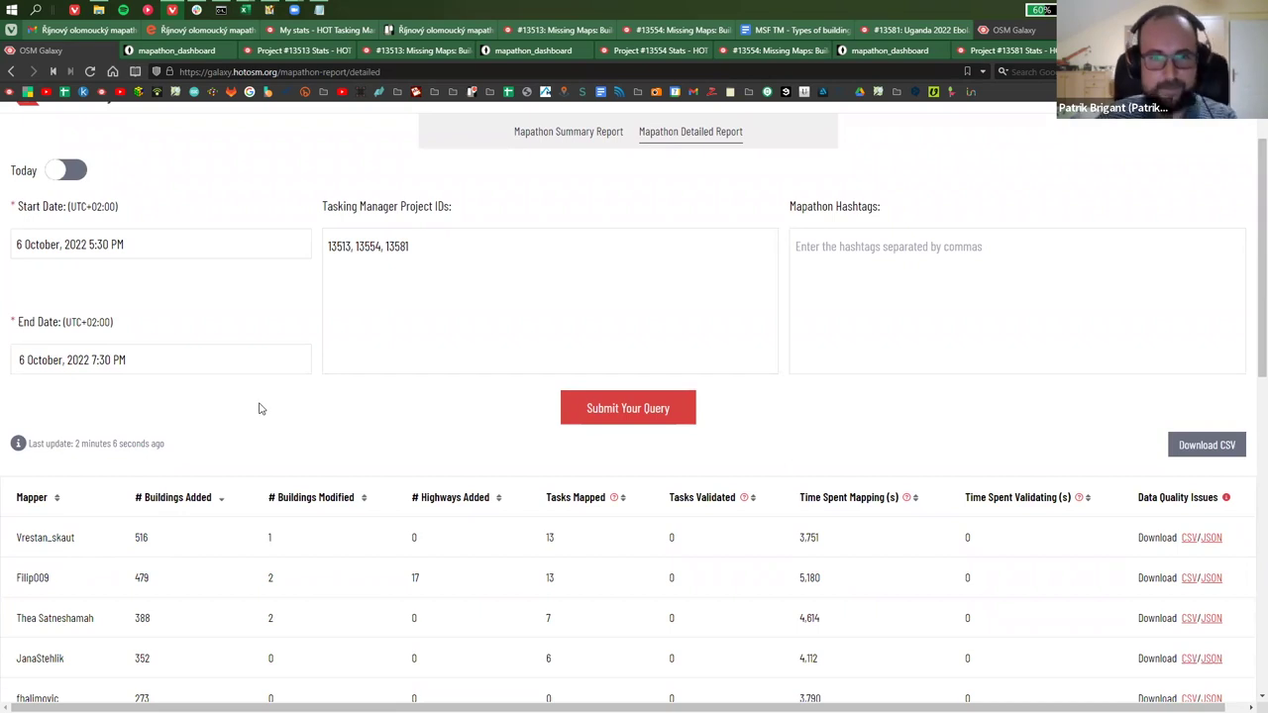
scroll(261, 408, "down", 2)
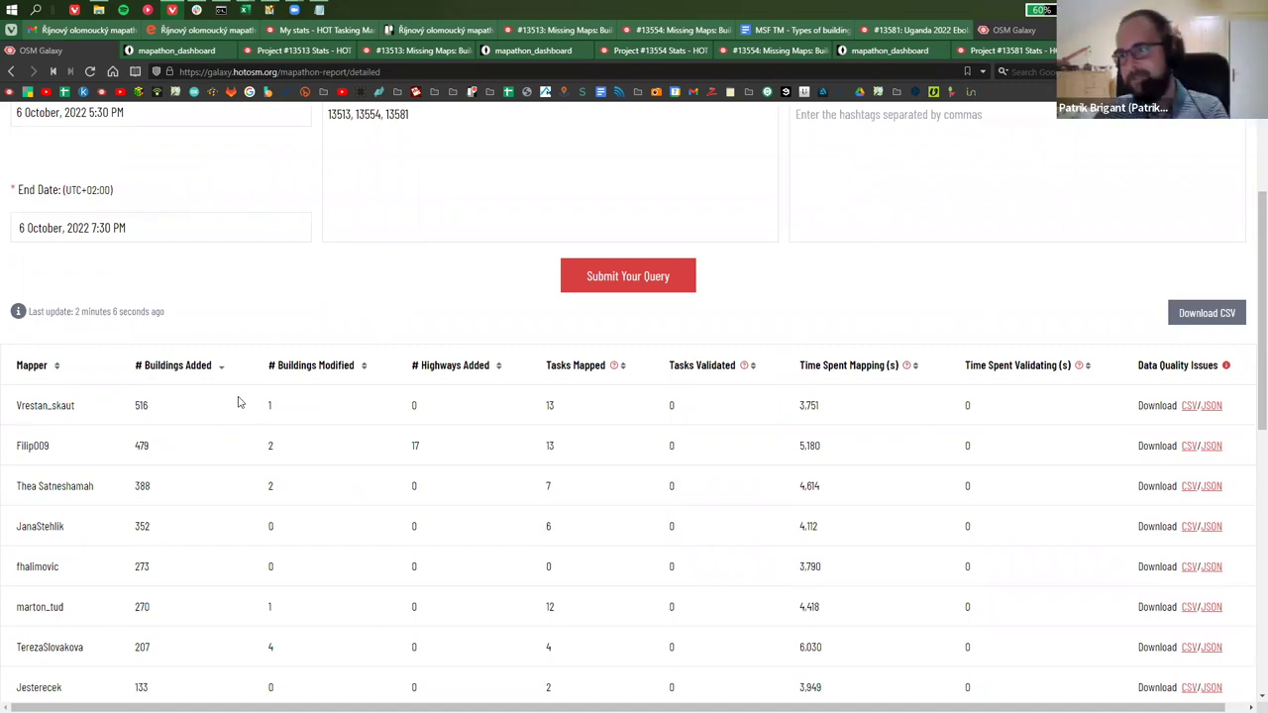
scroll(311, 331, "down", 4)
scroll(320, 340, "up", 6)
scroll(330, 442, "down", 1)
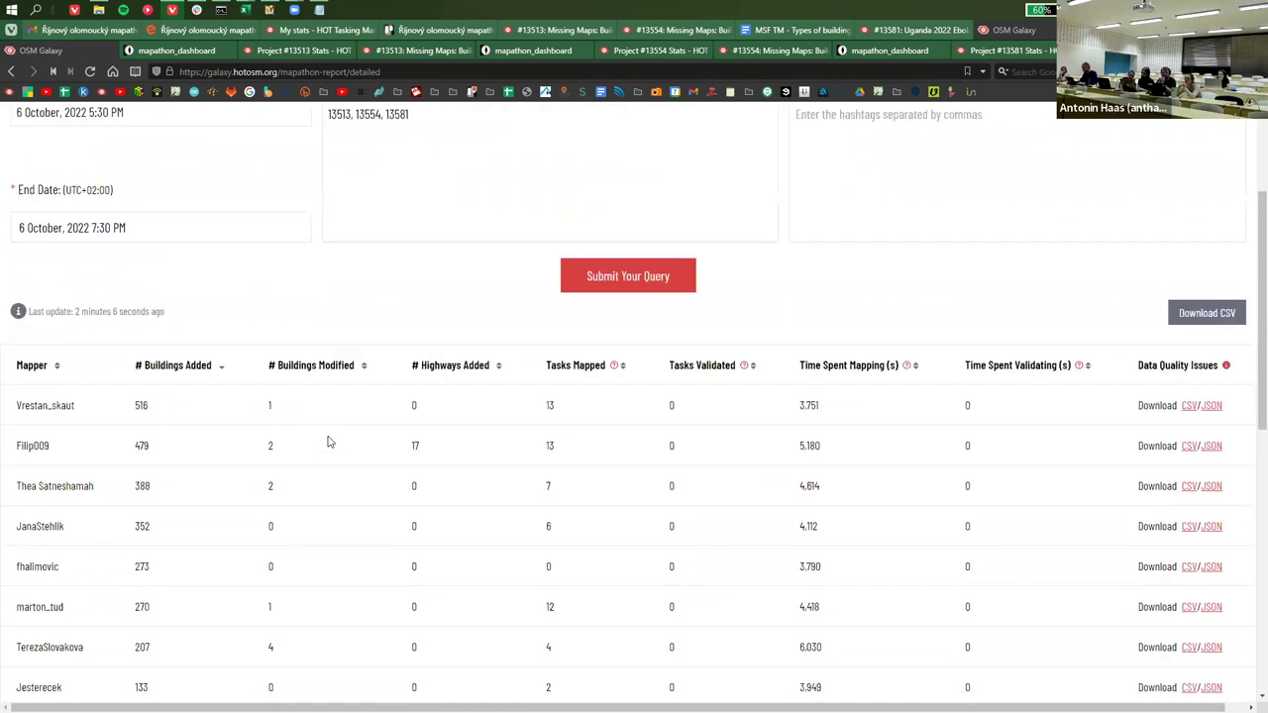